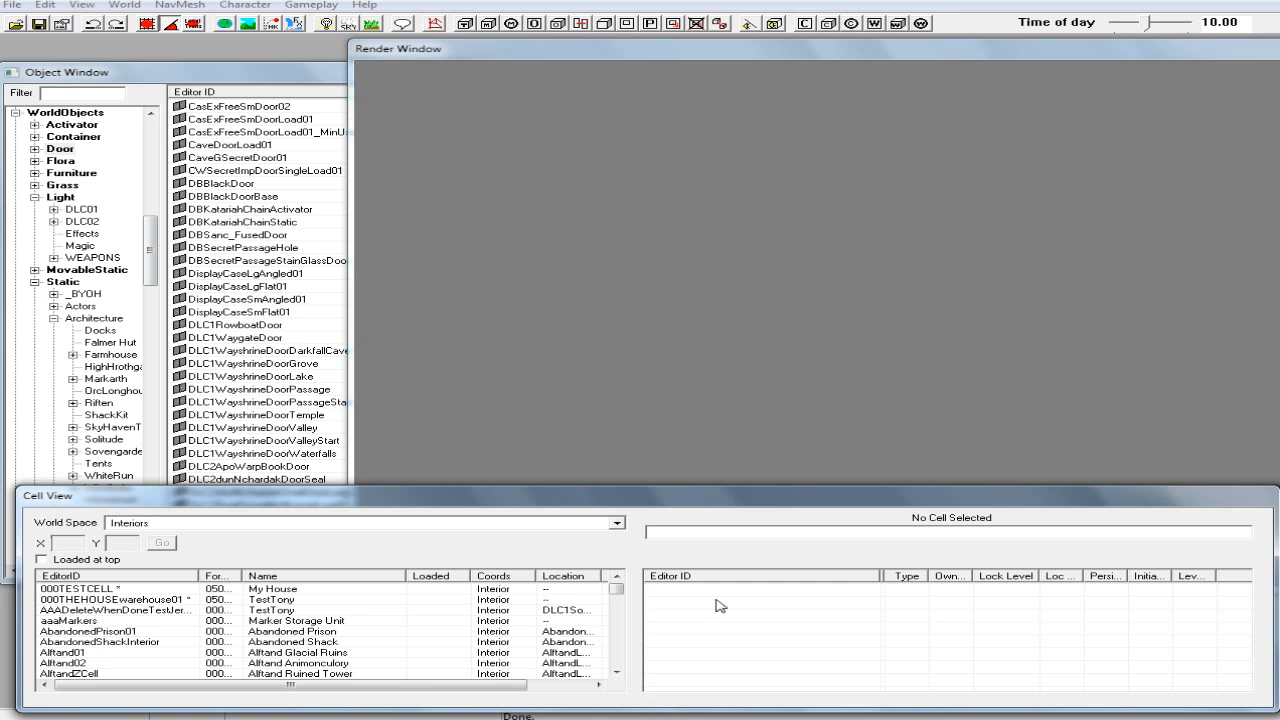
Load the interior cell 000THEHOUSEwarehouse01 into the render view, accepting all warnings for each context.
{"action": "left_click", "coordinate": [567, 499]}
{"action": "left_click", "coordinate": [126, 600]}
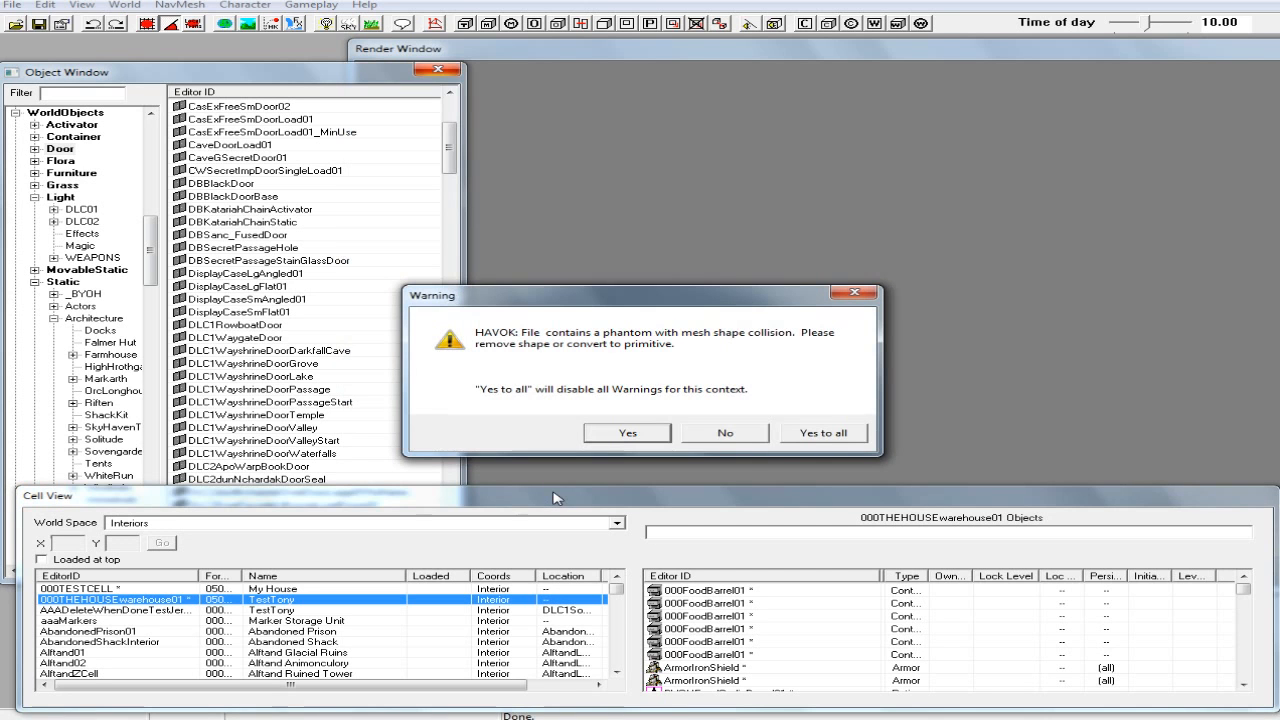
{"action": "left_click", "coordinate": [828, 435]}
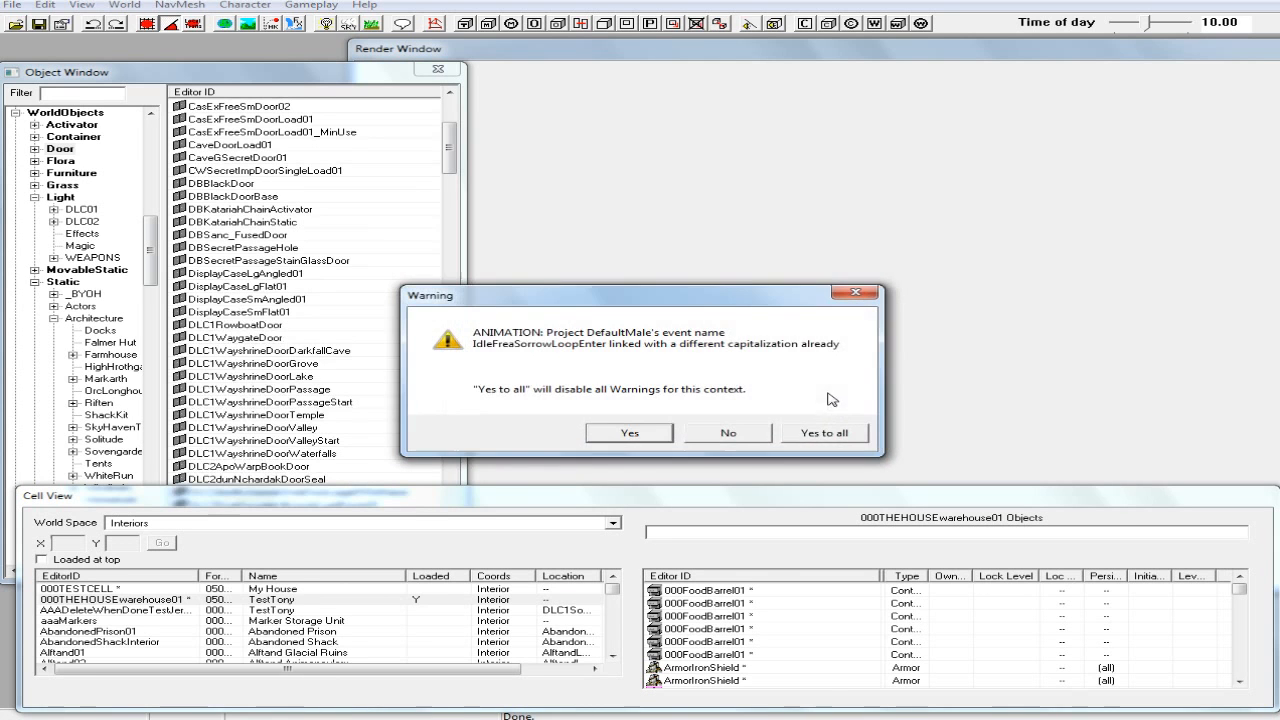
{"action": "left_click", "coordinate": [820, 432]}
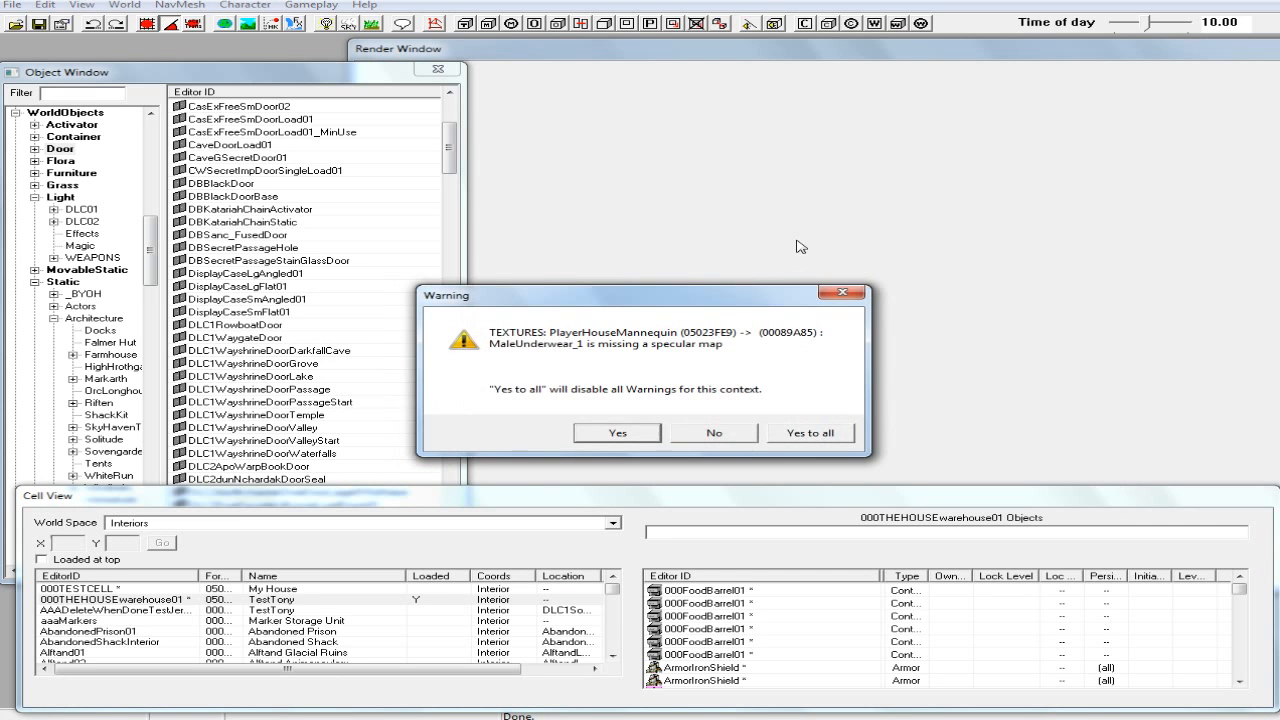
{"action": "left_click", "coordinate": [810, 436]}
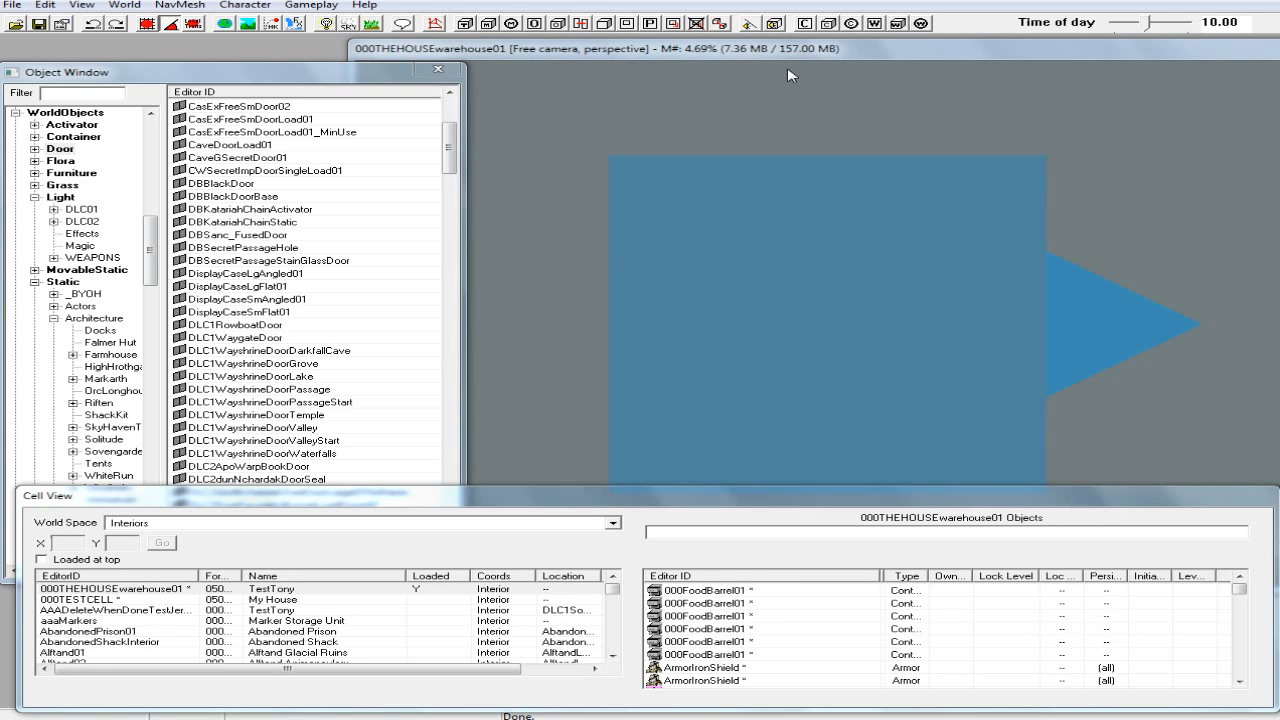
Bring the render window in front, brighten the cell's lighting and select a piece of the wooden floor.
{"action": "left_click", "coordinate": [856, 278]}
{"action": "left_click_drag", "start_coordinate": [838, 50], "coordinate": [803, 58]}
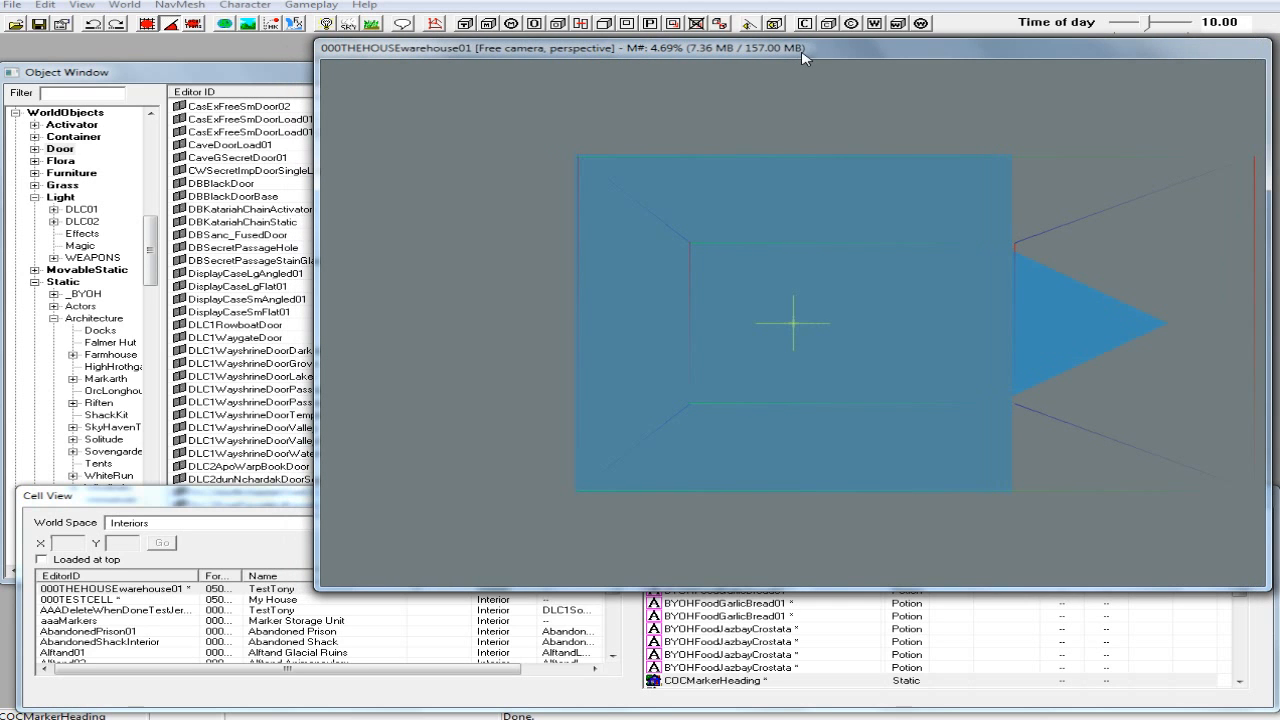
{"action": "mouse_move", "coordinate": [868, 271]}
{"action": "middle_mouse_down", "text": "shift"}
{"action": "mouse_move", "coordinate": [1120, 180]}
{"action": "mouse_move", "coordinate": [1105, 249]}
{"action": "mouse_move", "coordinate": [1154, 244]}
{"action": "middle_mouse_up", "text": "shift"}
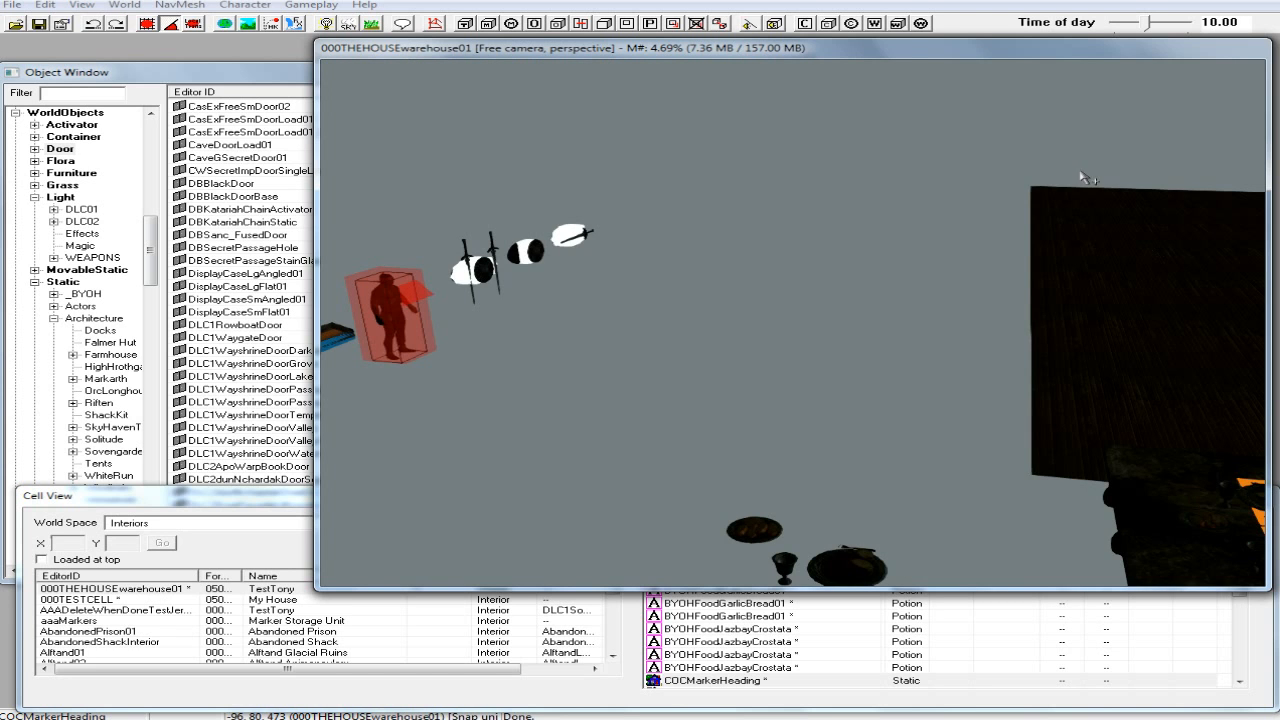
{"action": "key", "text": "a"}
{"action": "mouse_move", "coordinate": [952, 199]}
{"action": "middle_mouse_down", "text": "shift"}
{"action": "mouse_move", "coordinate": [932, 185]}
{"action": "mouse_move", "coordinate": [920, 203]}
{"action": "mouse_move", "coordinate": [885, 203]}
{"action": "mouse_move", "coordinate": [850, 244]}
{"action": "mouse_move", "coordinate": [932, 311]}
{"action": "mouse_move", "coordinate": [814, 306]}
{"action": "middle_mouse_up", "text": "shift"}
{"action": "left_click", "coordinate": [932, 311]}
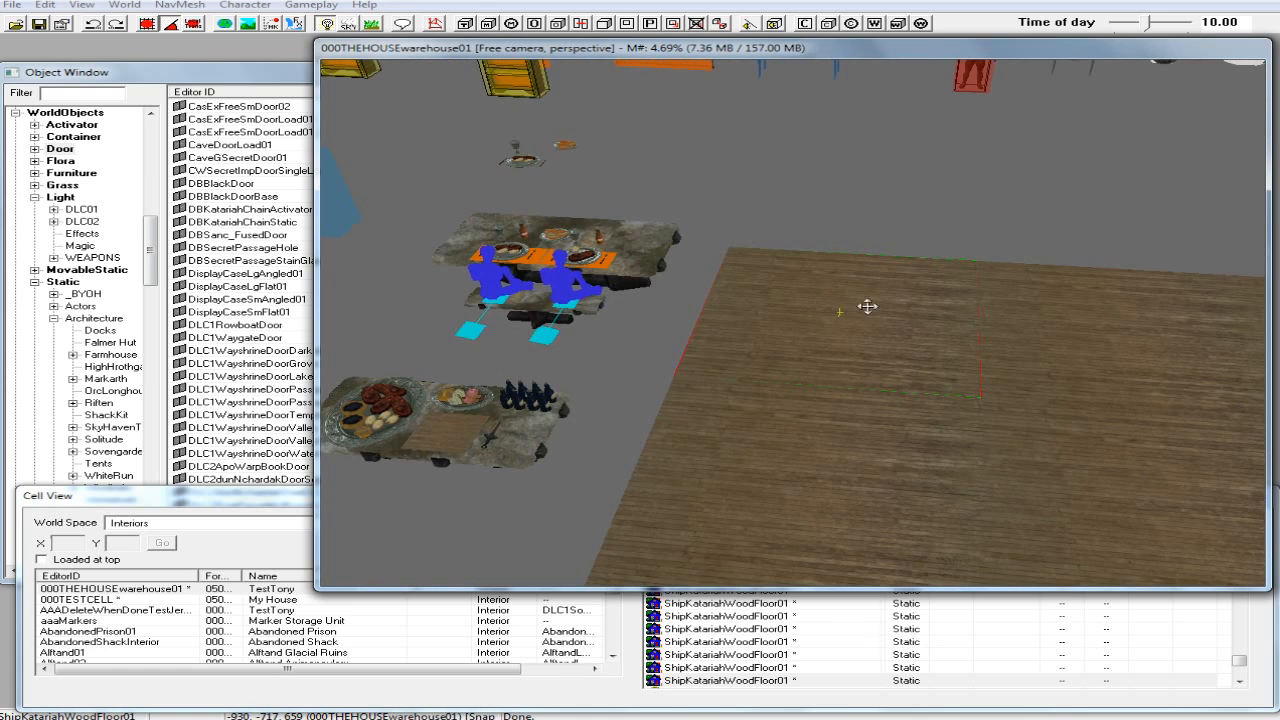
Frame the empty wooden floor beside the stone tables in the render view.
{"action": "middle_click_drag", "start_coordinate": [894, 306], "coordinate": [886, 300], "text": "shift"}
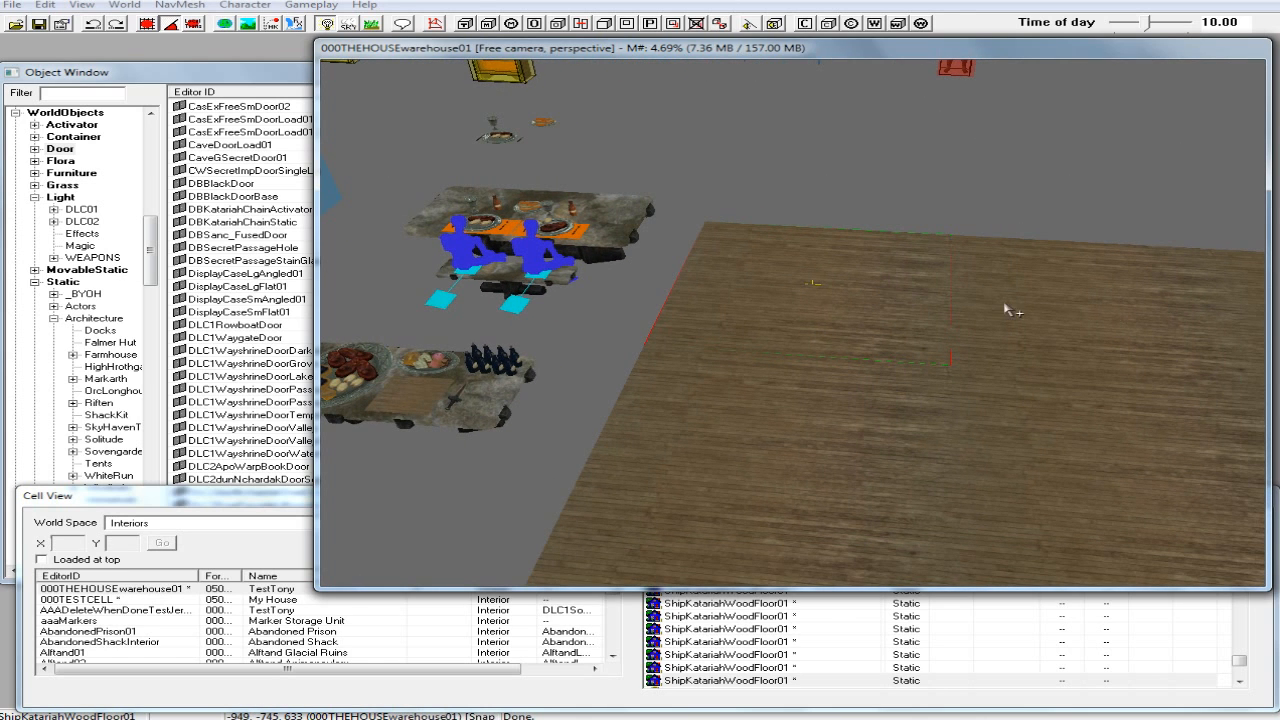
{"action": "left_click", "coordinate": [951, 316]}
{"action": "left_click", "coordinate": [886, 306]}
{"action": "scroll", "coordinate": [960, 307], "scroll_direction": "down", "scroll_amount": 1}
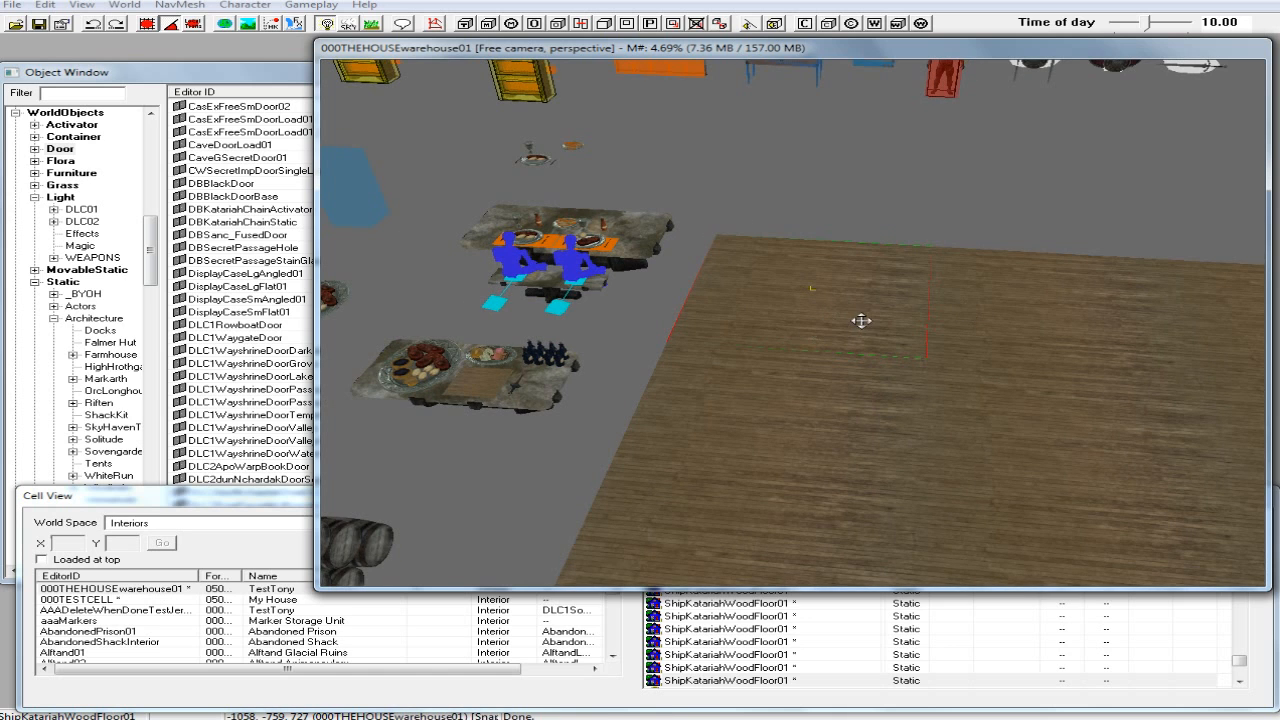
{"action": "middle_click_drag", "start_coordinate": [851, 311], "coordinate": [866, 311], "text": "shift"}
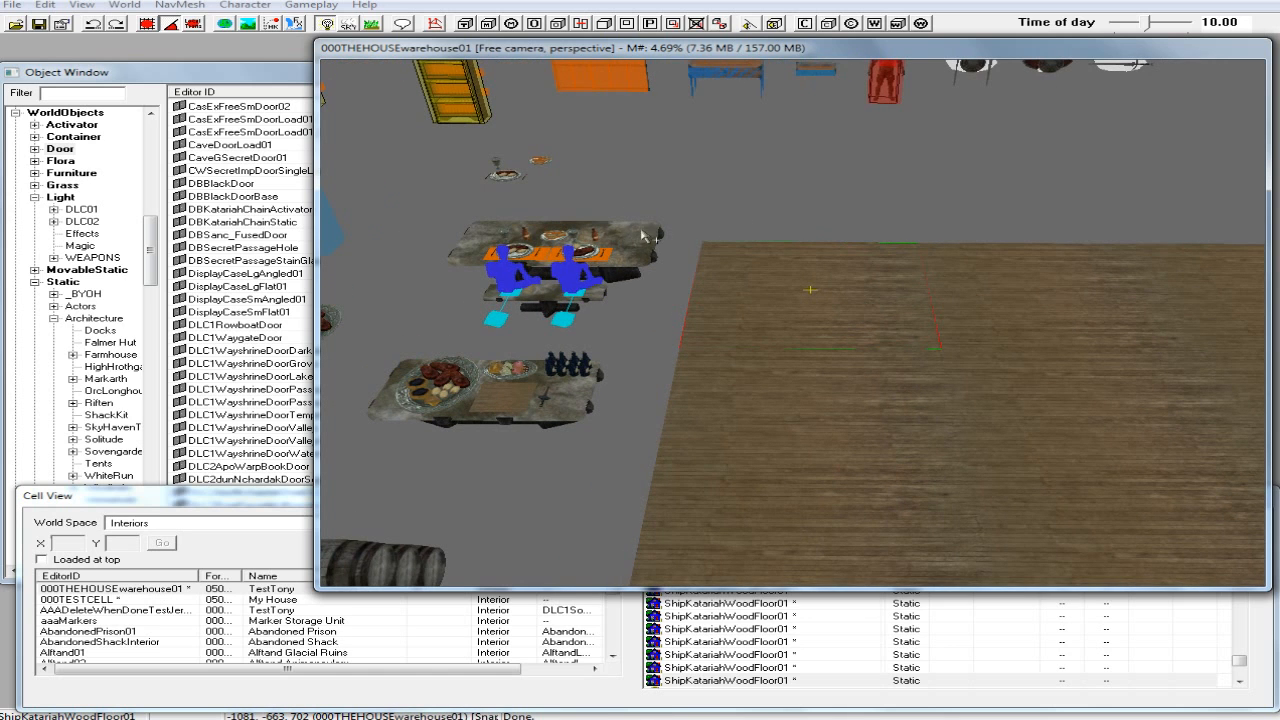
{"action": "left_click", "coordinate": [882, 304]}
{"action": "left_click", "coordinate": [869, 304]}
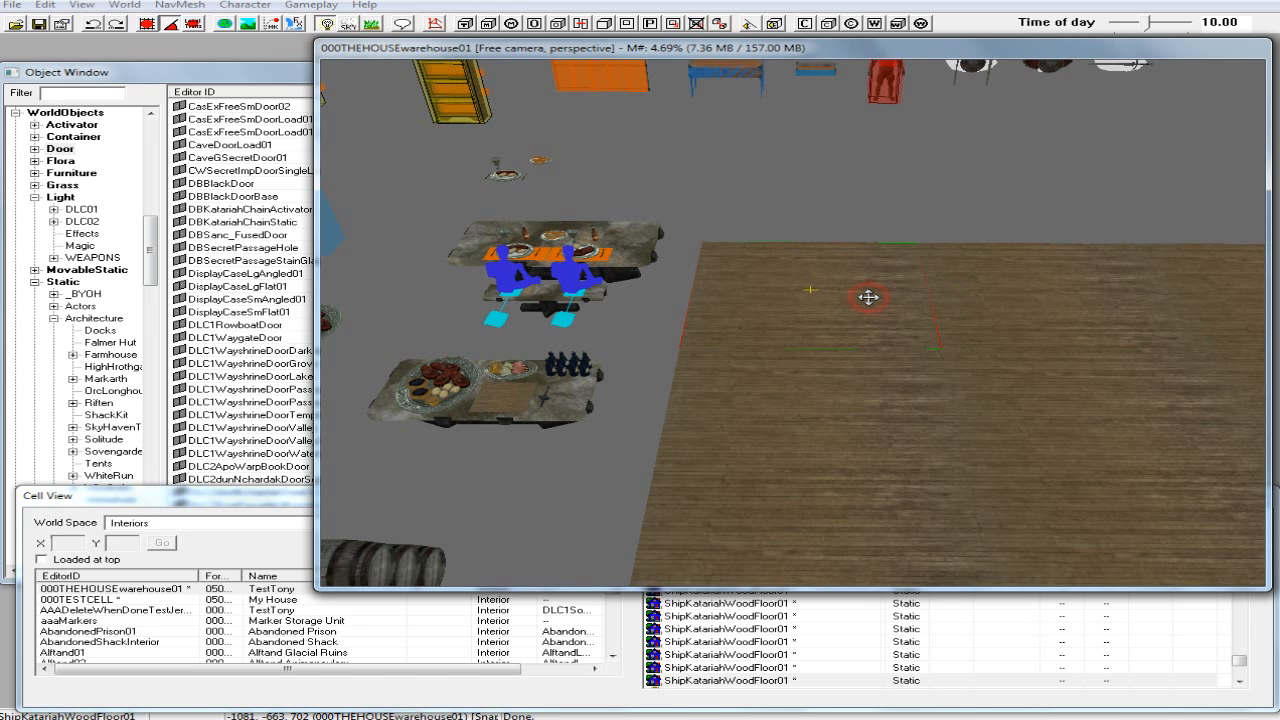
Filter the object list by "altar" across all object categories.
{"action": "left_click", "coordinate": [86, 92]}
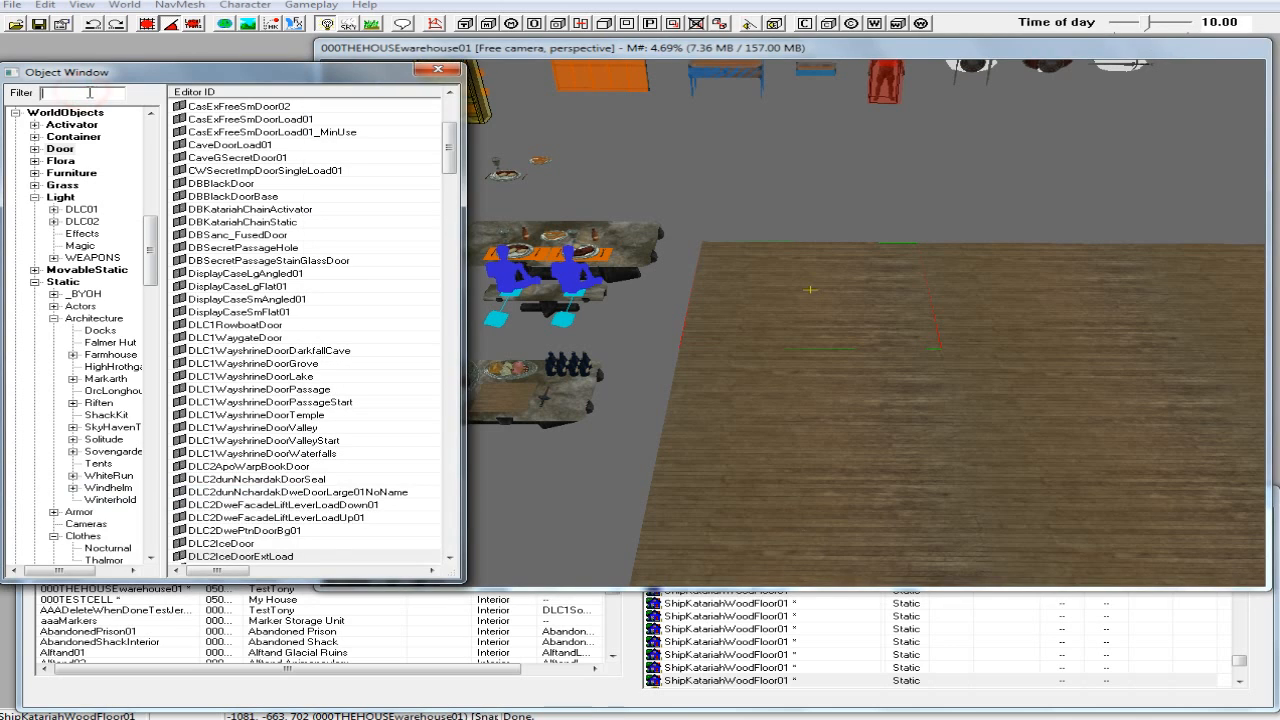
{"action": "type", "text": "altar"}
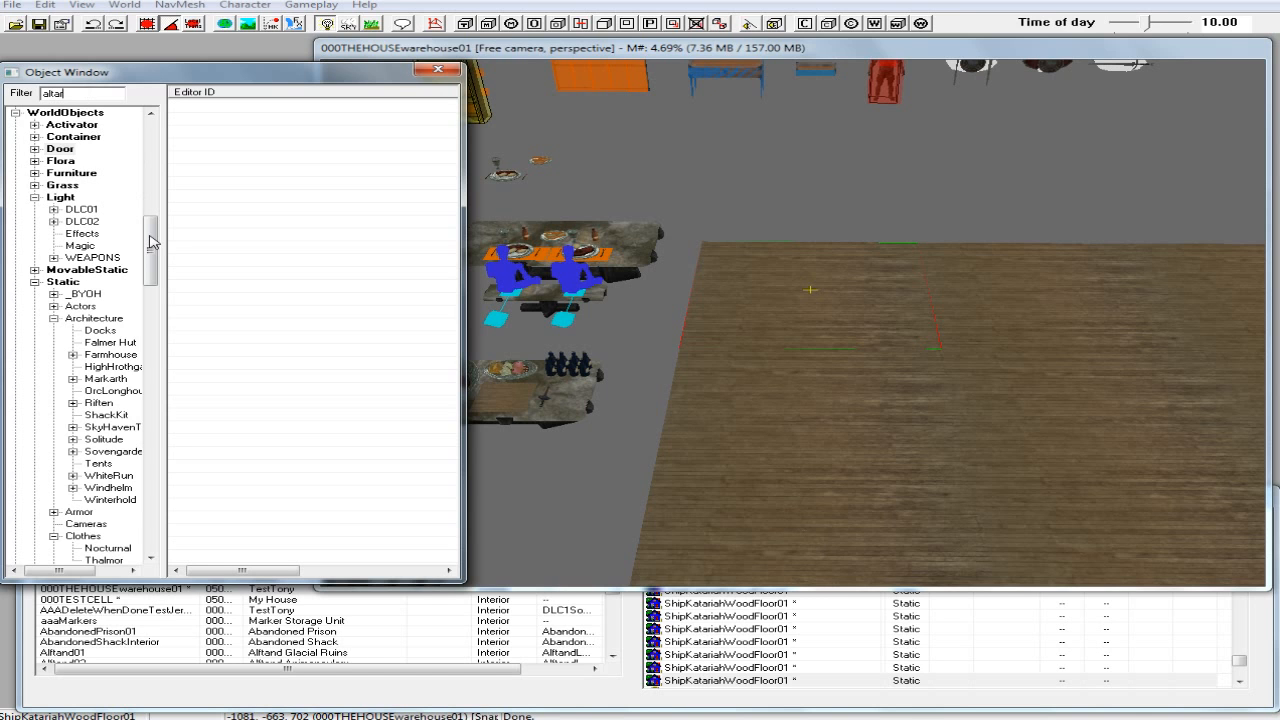
{"action": "left_click_drag", "start_coordinate": [150, 240], "coordinate": [83, 566]}
{"action": "left_click", "coordinate": [40, 549]}
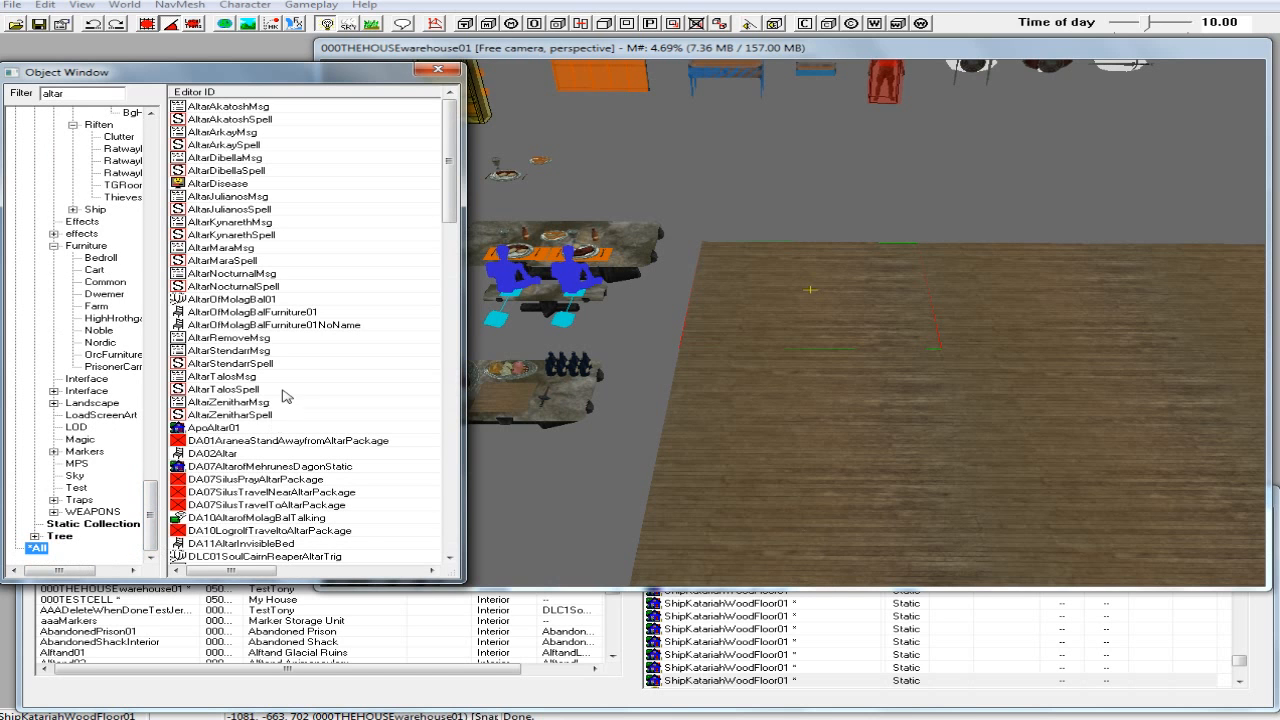
Preview the AltarOfMolagBalFurniture01 model, inspect it from another angle and close the preview.
{"action": "right_click", "coordinate": [218, 320]}
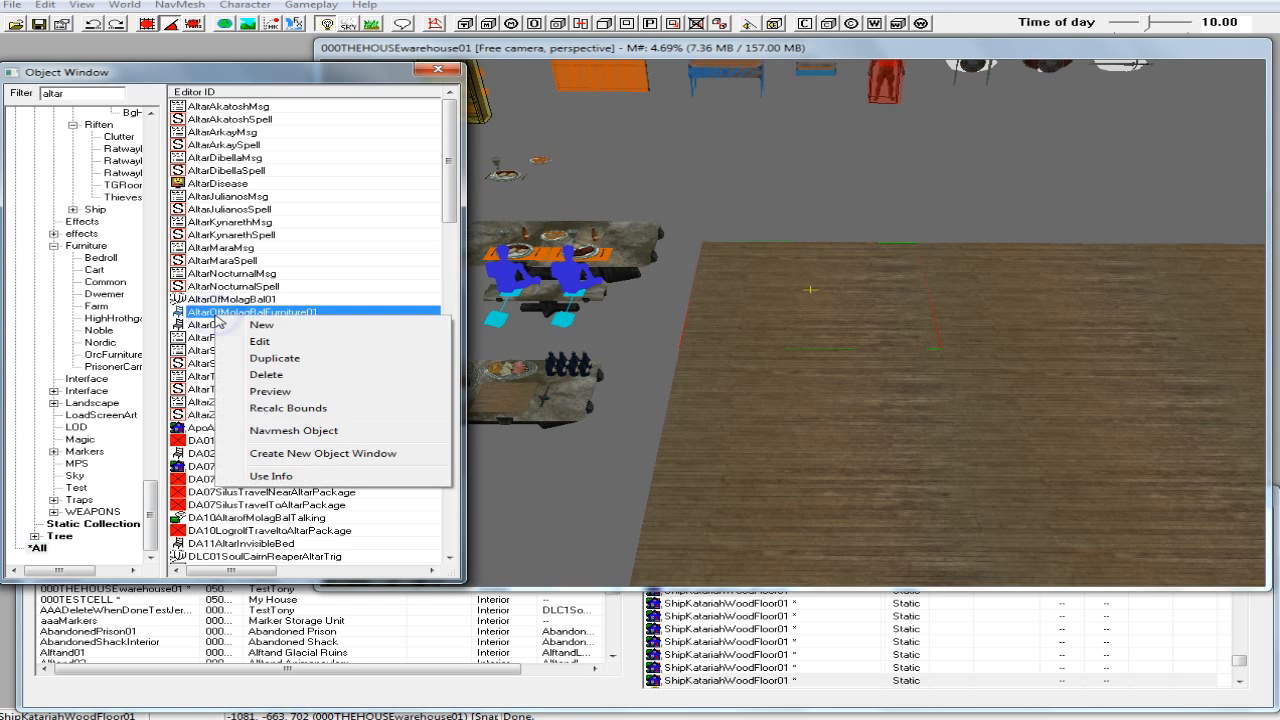
{"action": "left_click", "coordinate": [280, 391]}
{"action": "left_click_drag", "start_coordinate": [512, 274], "coordinate": [392, 321]}
{"action": "left_click_drag", "start_coordinate": [574, 229], "coordinate": [606, 240]}
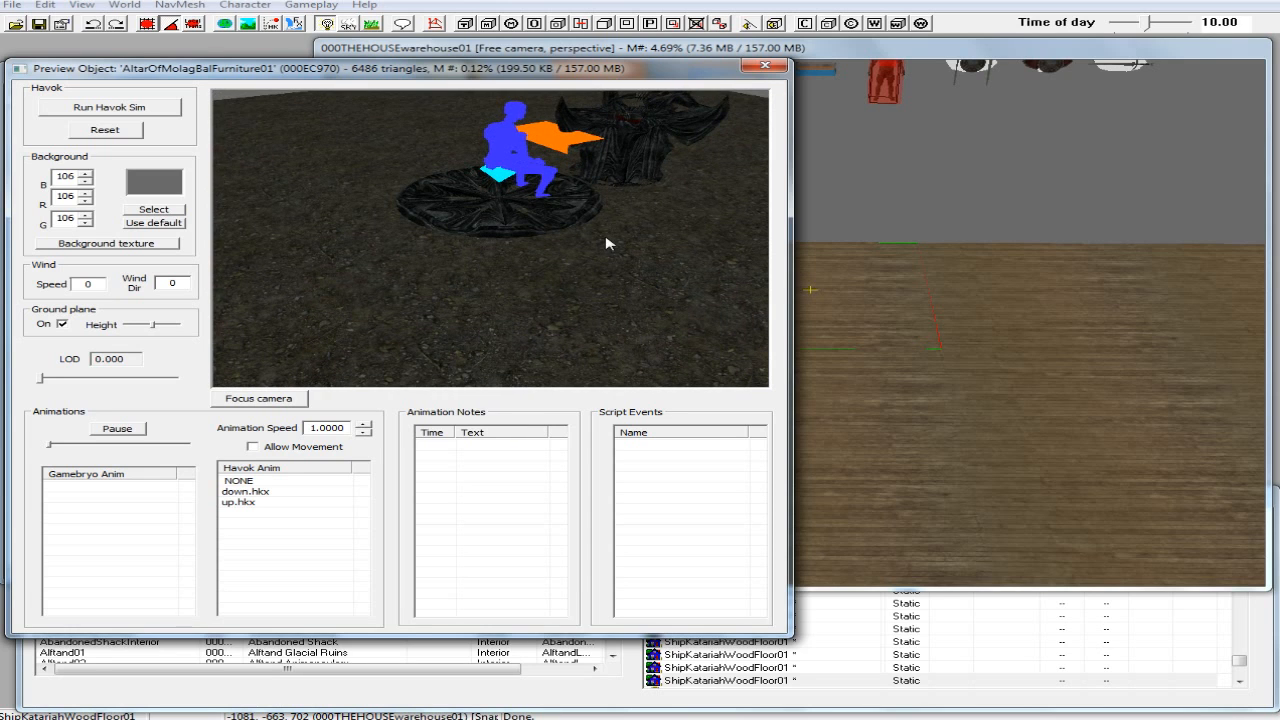
{"action": "left_click", "coordinate": [749, 70]}
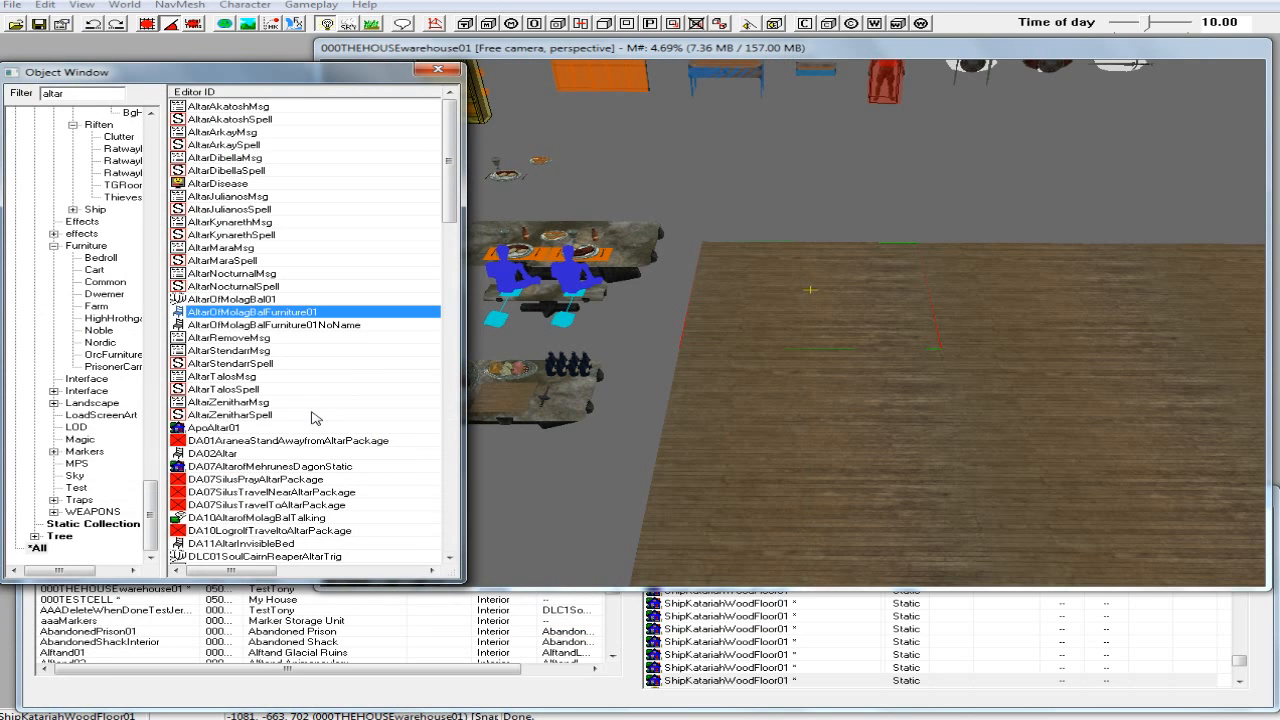
Preview the ApoAltar01 model, turn it around to inspect it and close the preview.
{"action": "left_click", "coordinate": [229, 430]}
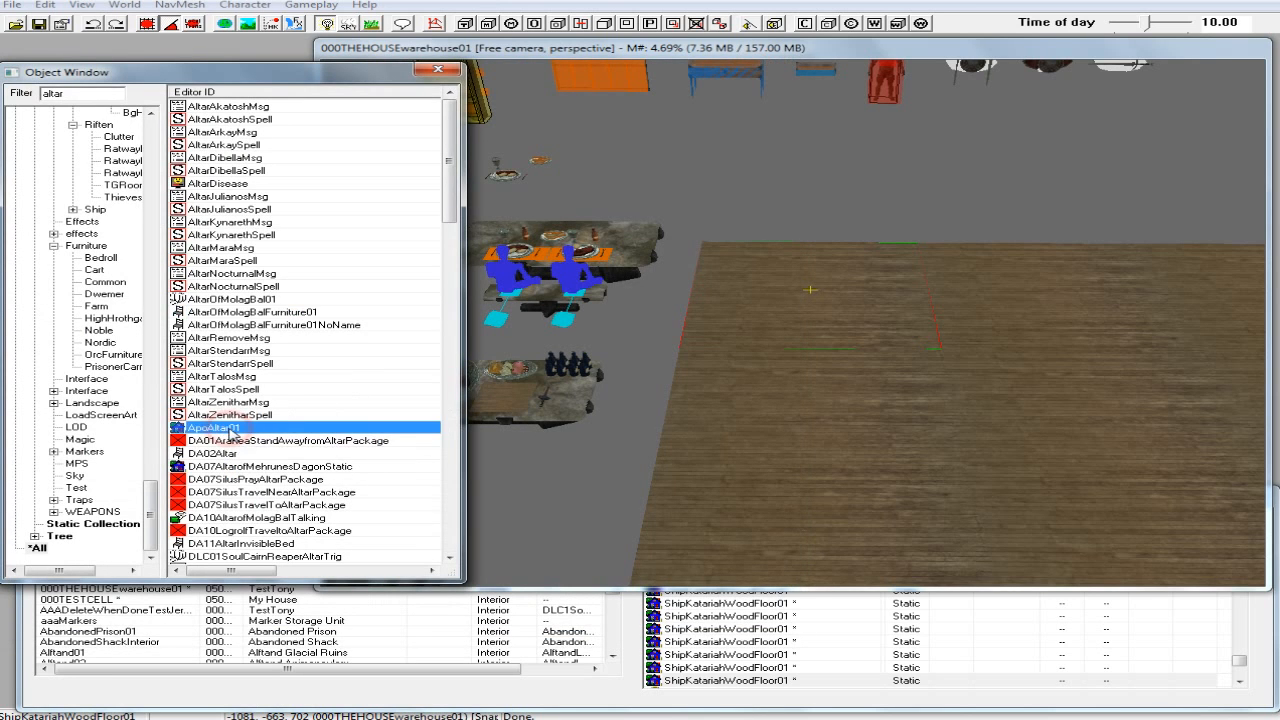
{"action": "right_click", "coordinate": [230, 430]}
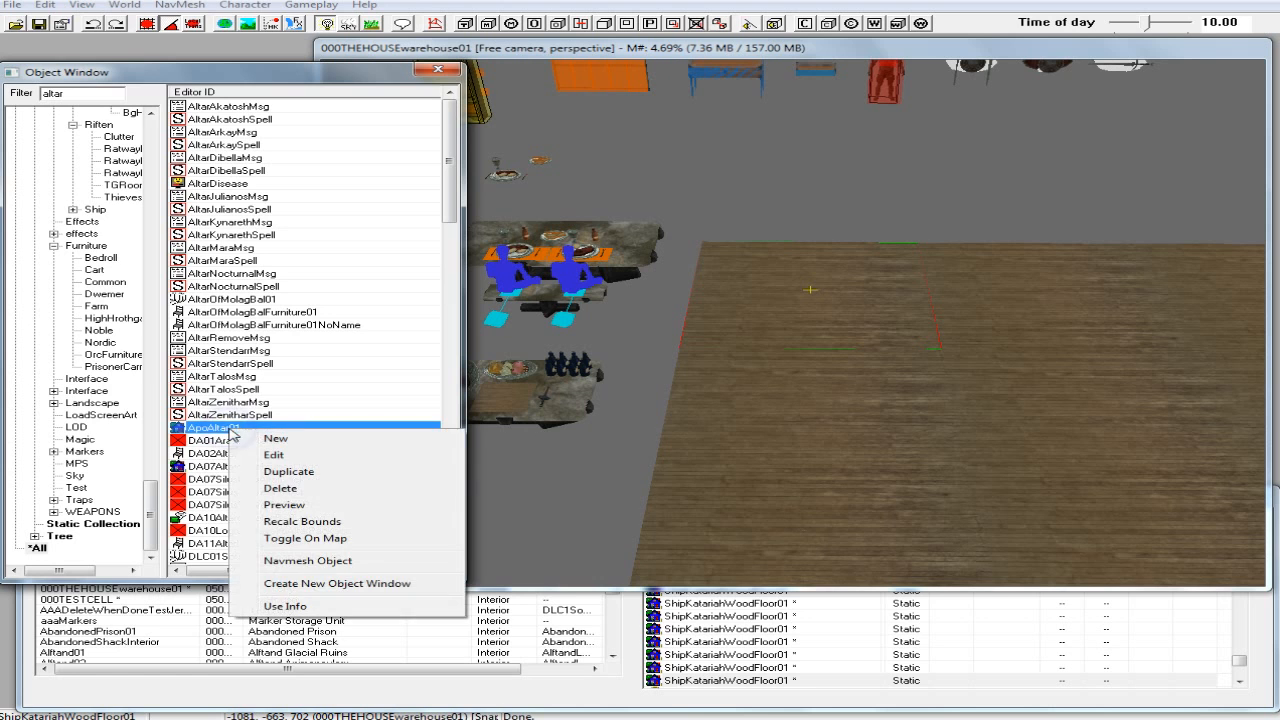
{"action": "left_click", "coordinate": [288, 504]}
{"action": "left_click_drag", "start_coordinate": [440, 303], "coordinate": [332, 342]}
{"action": "left_click_drag", "start_coordinate": [514, 300], "coordinate": [606, 229]}
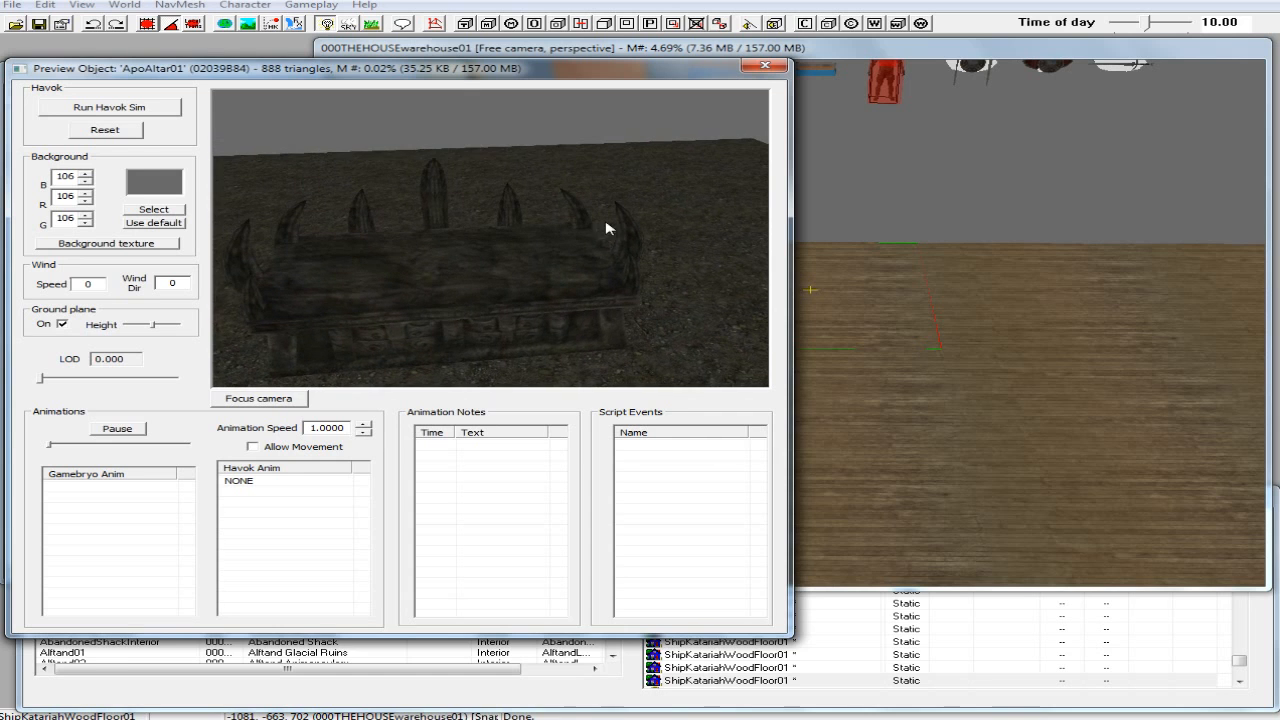
{"action": "left_click", "coordinate": [765, 68]}
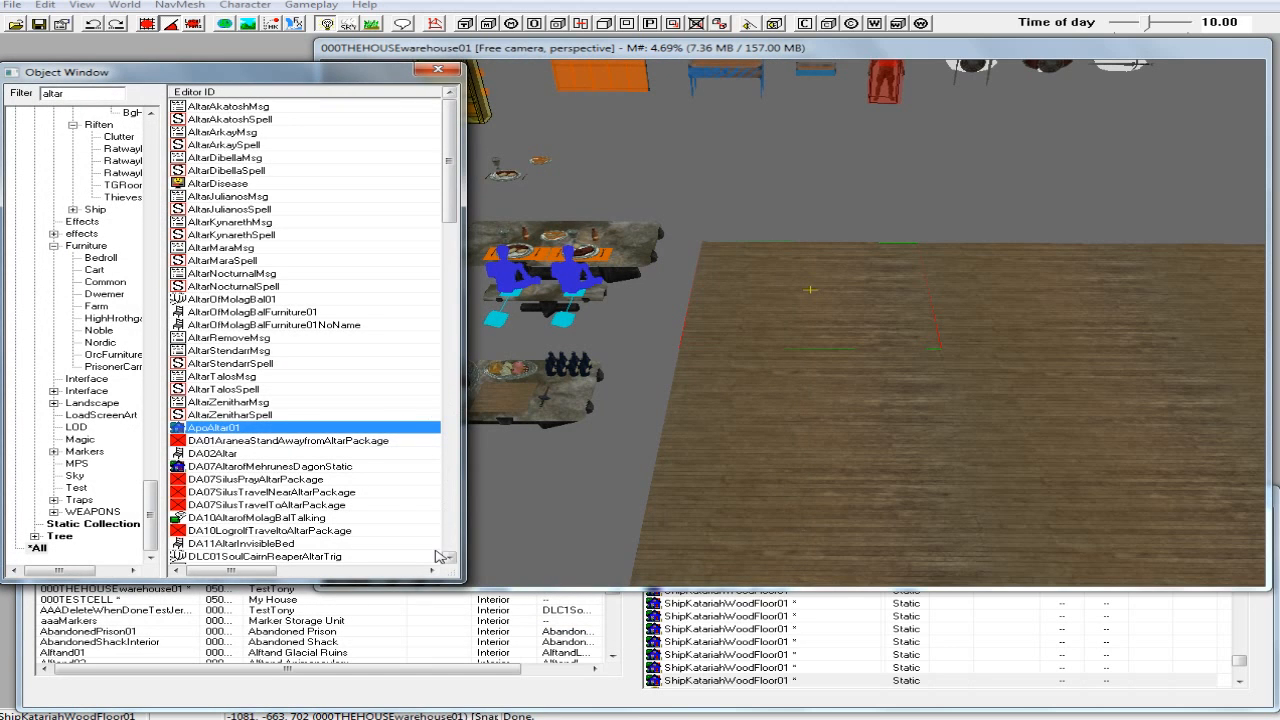
Look through the filtered altar list for further altar models, down to the DragonPriestMaskAltar entries.
{"action": "left_click", "coordinate": [451, 557]}
{"action": "left_click", "coordinate": [451, 557]}
{"action": "left_click", "coordinate": [451, 557]}
{"action": "left_click", "coordinate": [451, 557]}
{"action": "left_click", "coordinate": [451, 557]}
{"action": "left_click", "coordinate": [451, 557]}
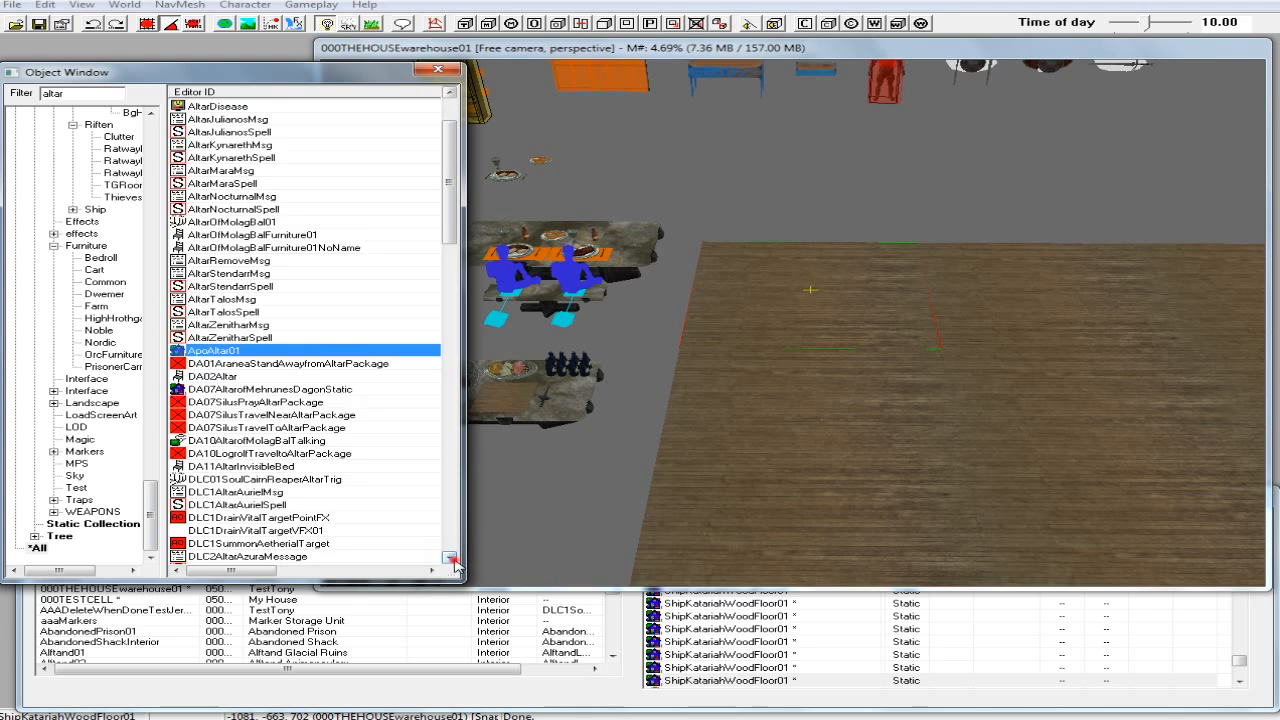
{"action": "left_click", "coordinate": [451, 557]}
{"action": "left_click", "coordinate": [451, 557]}
{"action": "left_click", "coordinate": [451, 557]}
{"action": "left_click", "coordinate": [451, 557]}
{"action": "left_click", "coordinate": [451, 557]}
{"action": "left_click", "coordinate": [451, 557]}
{"action": "left_click", "coordinate": [451, 557]}
{"action": "left_click", "coordinate": [451, 557]}
{"action": "left_click", "coordinate": [451, 557]}
{"action": "left_click", "coordinate": [451, 557]}
{"action": "left_click", "coordinate": [451, 557]}
{"action": "left_click", "coordinate": [451, 557]}
{"action": "left_click", "coordinate": [451, 557]}
{"action": "left_click", "coordinate": [451, 557]}
{"action": "left_click", "coordinate": [451, 557]}
{"action": "left_click", "coordinate": [451, 557]}
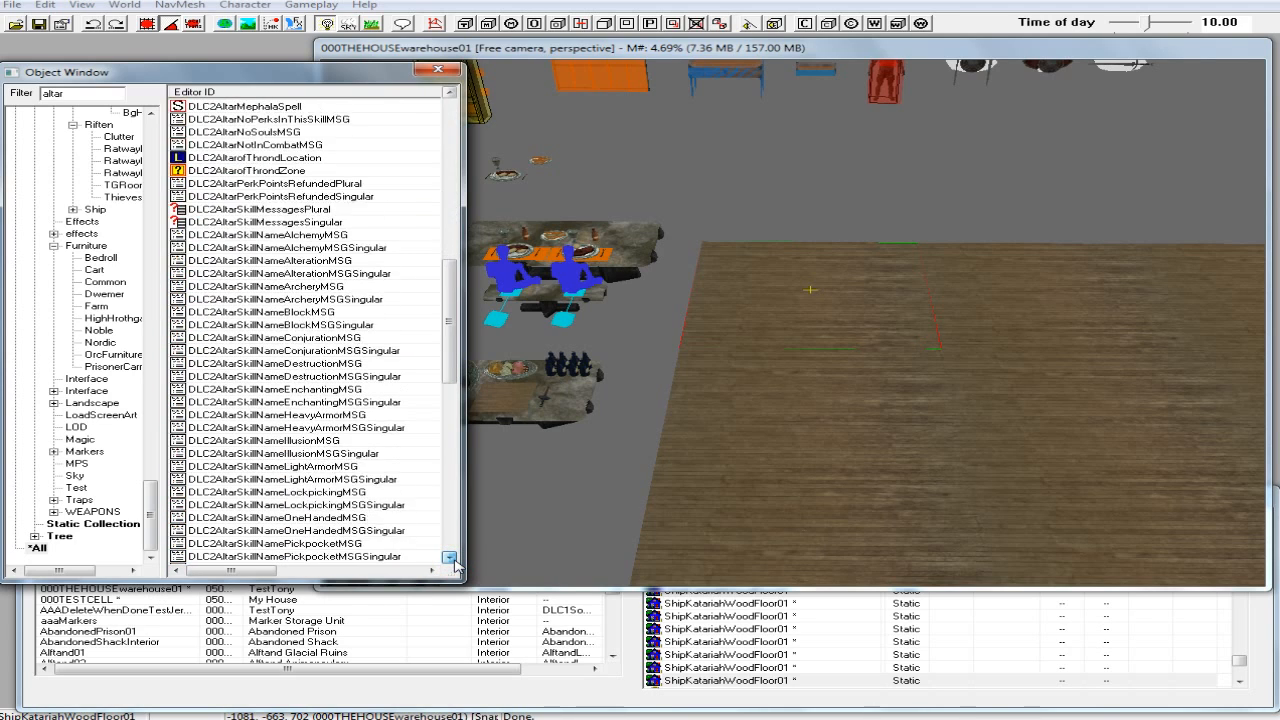
{"action": "left_click", "coordinate": [451, 557]}
{"action": "left_click", "coordinate": [451, 557]}
{"action": "left_click", "coordinate": [451, 557]}
{"action": "left_click", "coordinate": [451, 557]}
{"action": "left_click", "coordinate": [451, 557]}
{"action": "left_click", "coordinate": [451, 557]}
{"action": "left_click", "coordinate": [451, 557]}
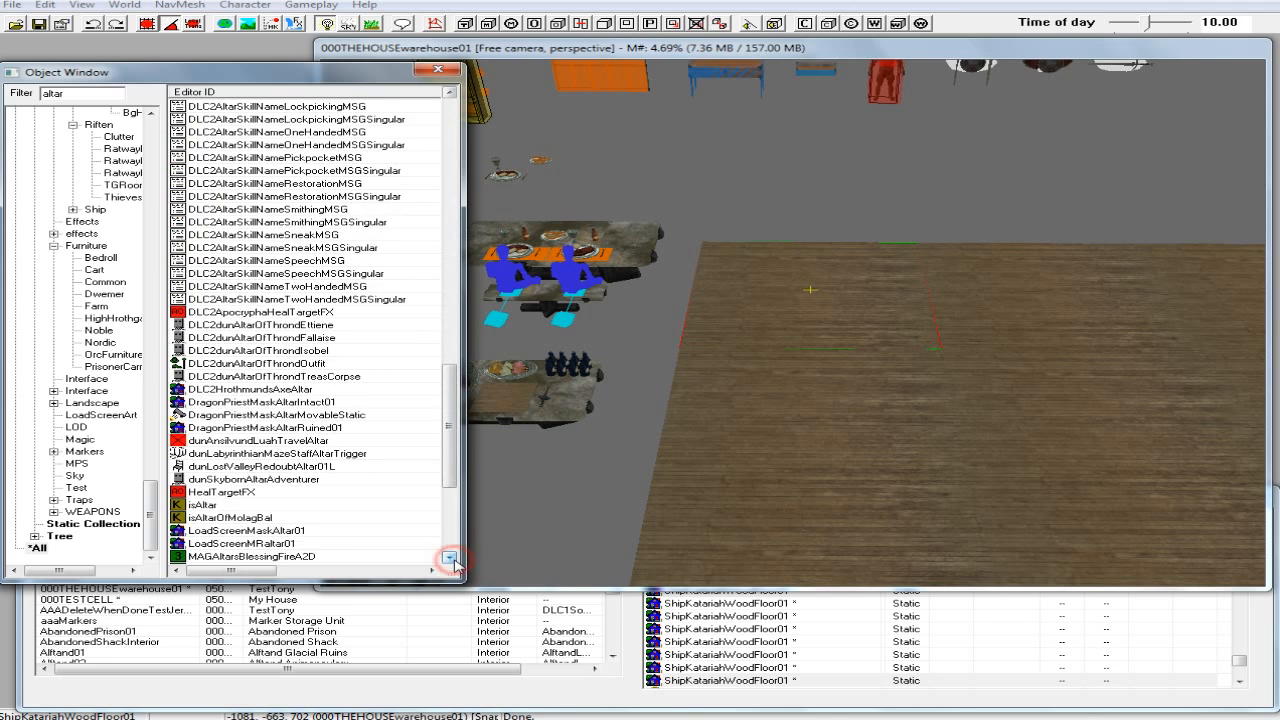
{"action": "left_click", "coordinate": [451, 557]}
{"action": "left_click", "coordinate": [451, 557]}
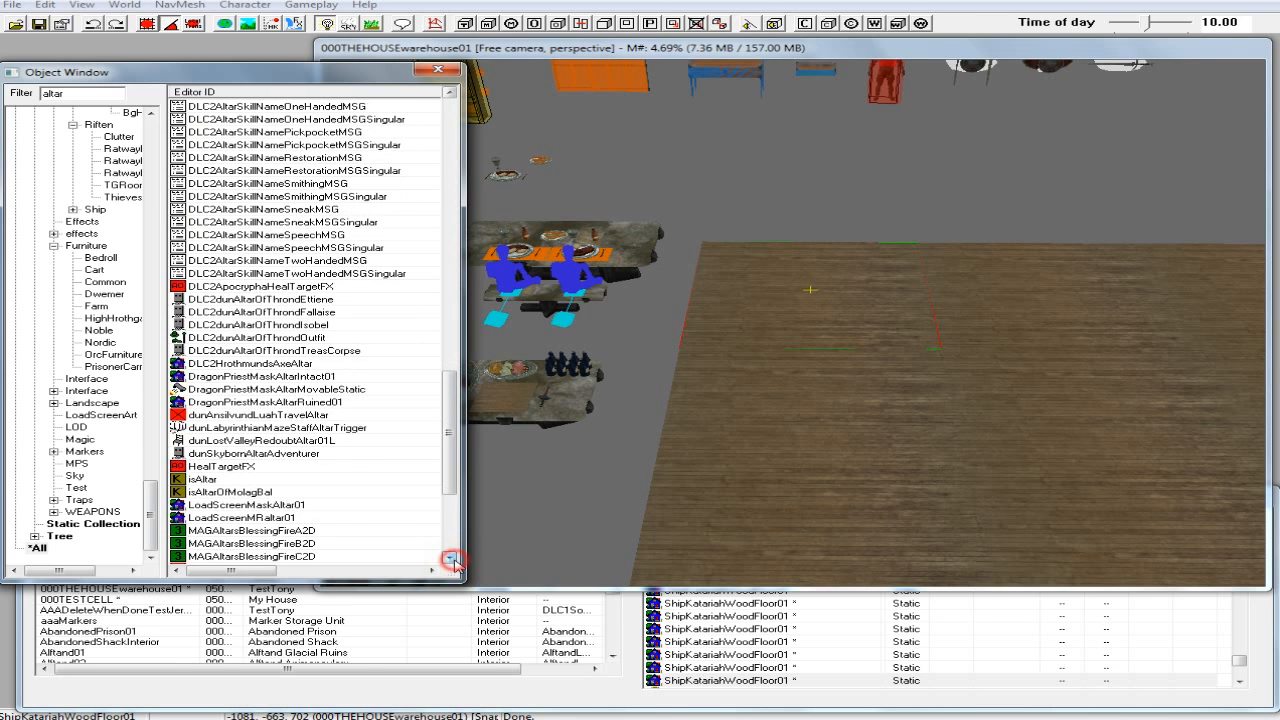
{"action": "left_click", "coordinate": [452, 558]}
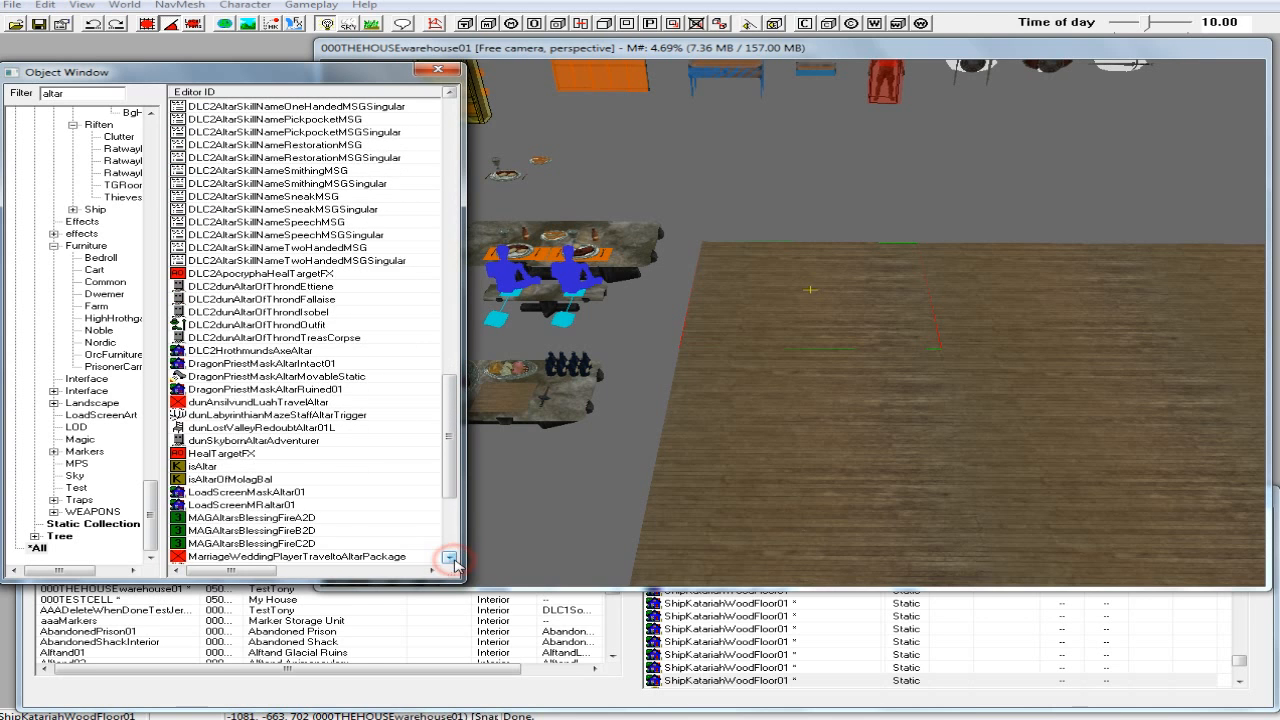
Preview the DragonPriestMaskAltarIntact01 model, rotate it for inspection and close the preview.
{"action": "left_click", "coordinate": [232, 366]}
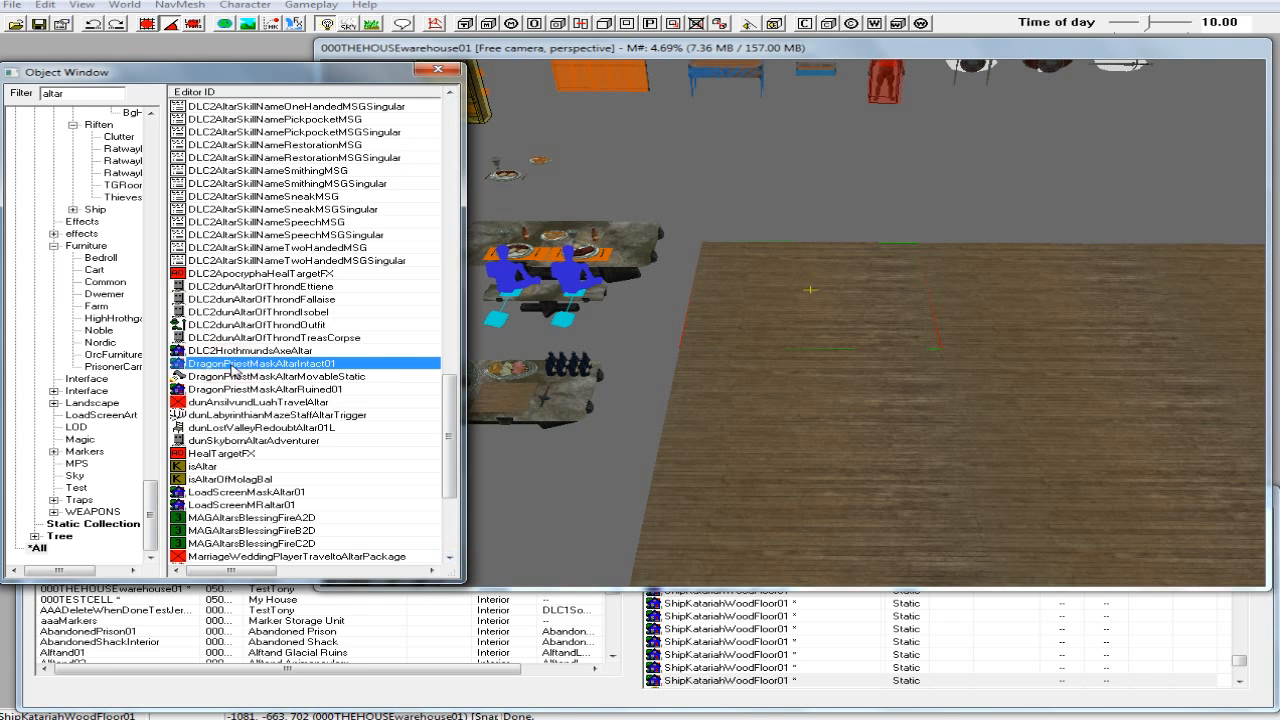
{"action": "right_click", "coordinate": [232, 368]}
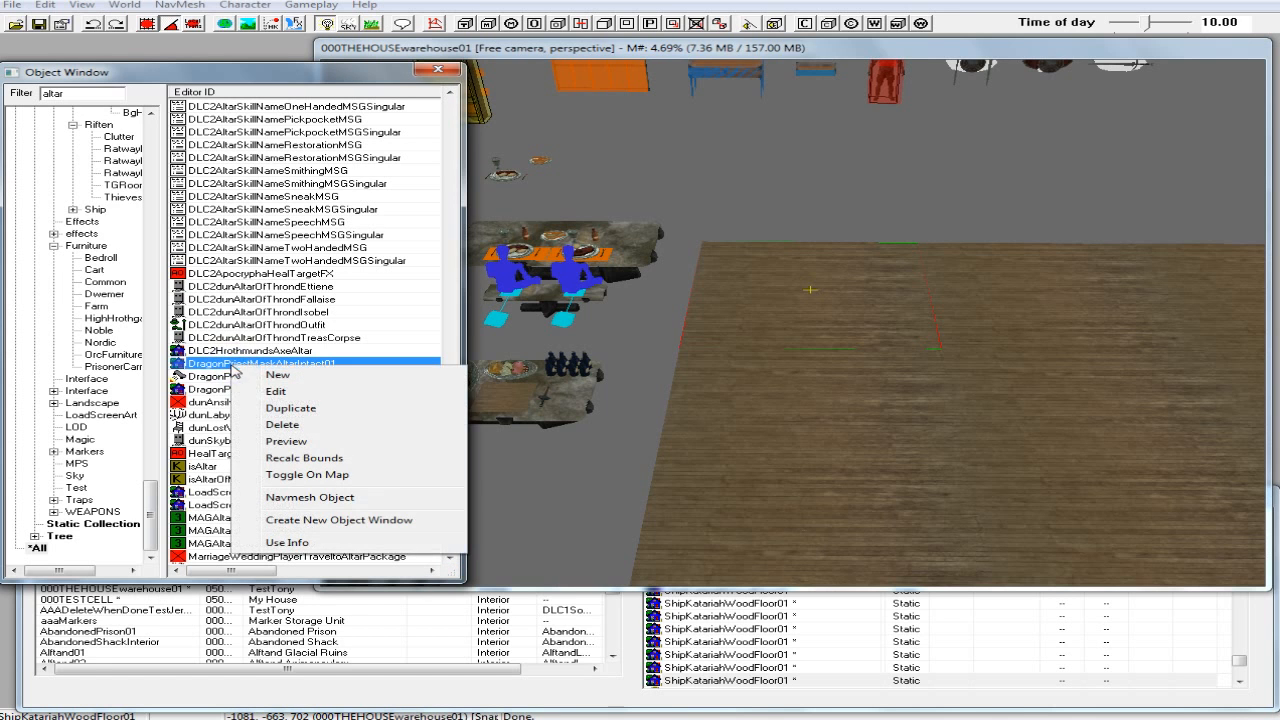
{"action": "left_click", "coordinate": [274, 441]}
{"action": "left_click_drag", "start_coordinate": [480, 328], "coordinate": [329, 326]}
{"action": "left_click", "coordinate": [766, 66]}
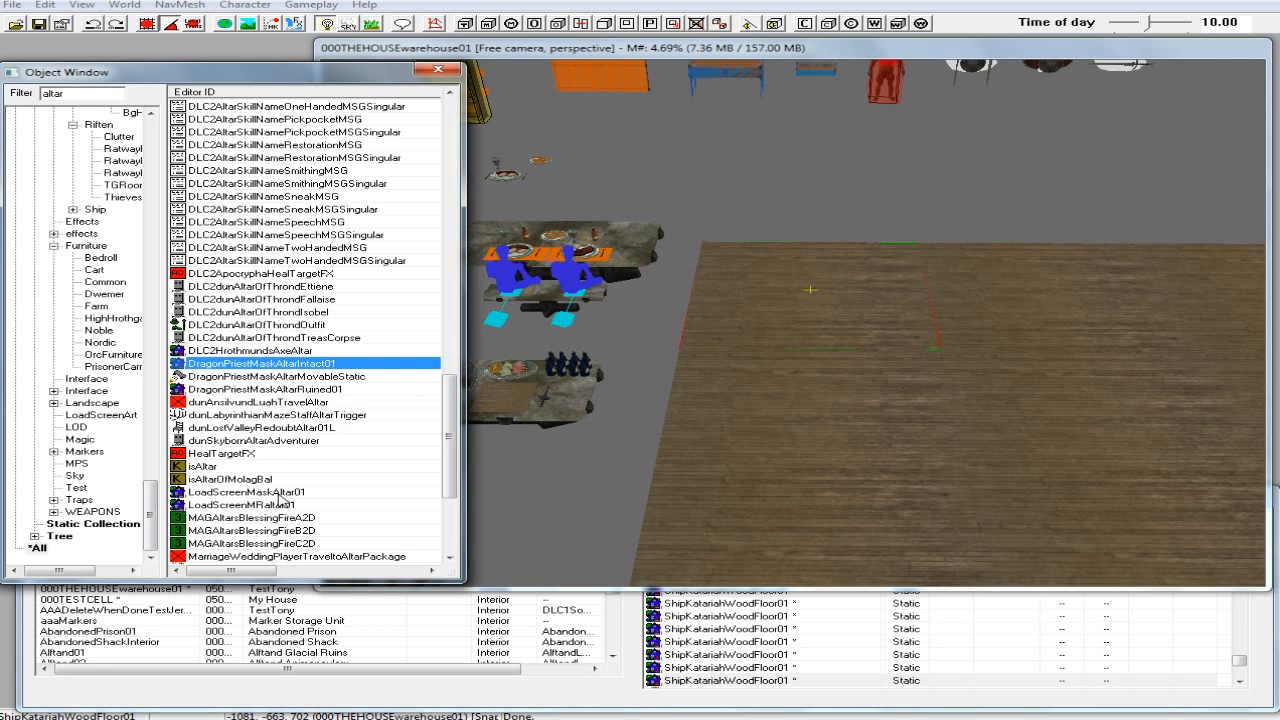
Find RuinsAltar further down the altar list, preview its model from above and close the preview.
{"action": "left_click", "coordinate": [279, 492]}
{"action": "scroll", "coordinate": [372, 497], "scroll_direction": "down", "scroll_amount": 3}
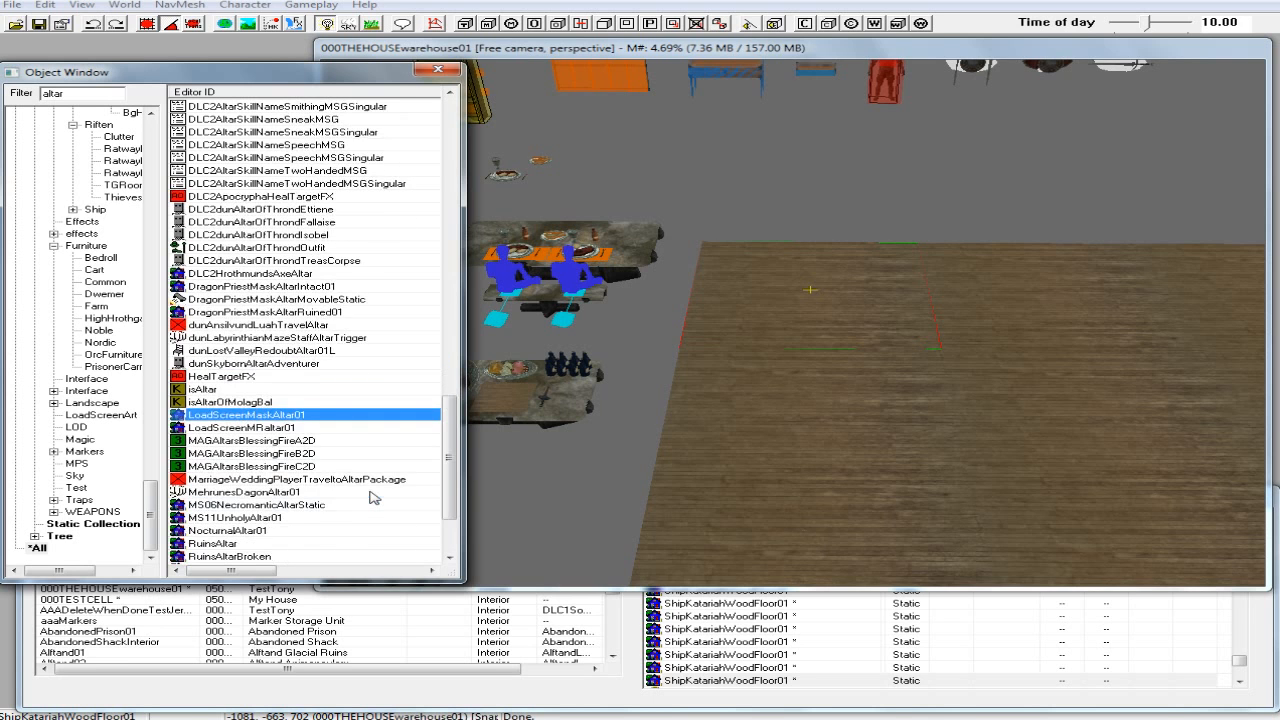
{"action": "scroll", "coordinate": [372, 497], "scroll_direction": "down", "scroll_amount": 1}
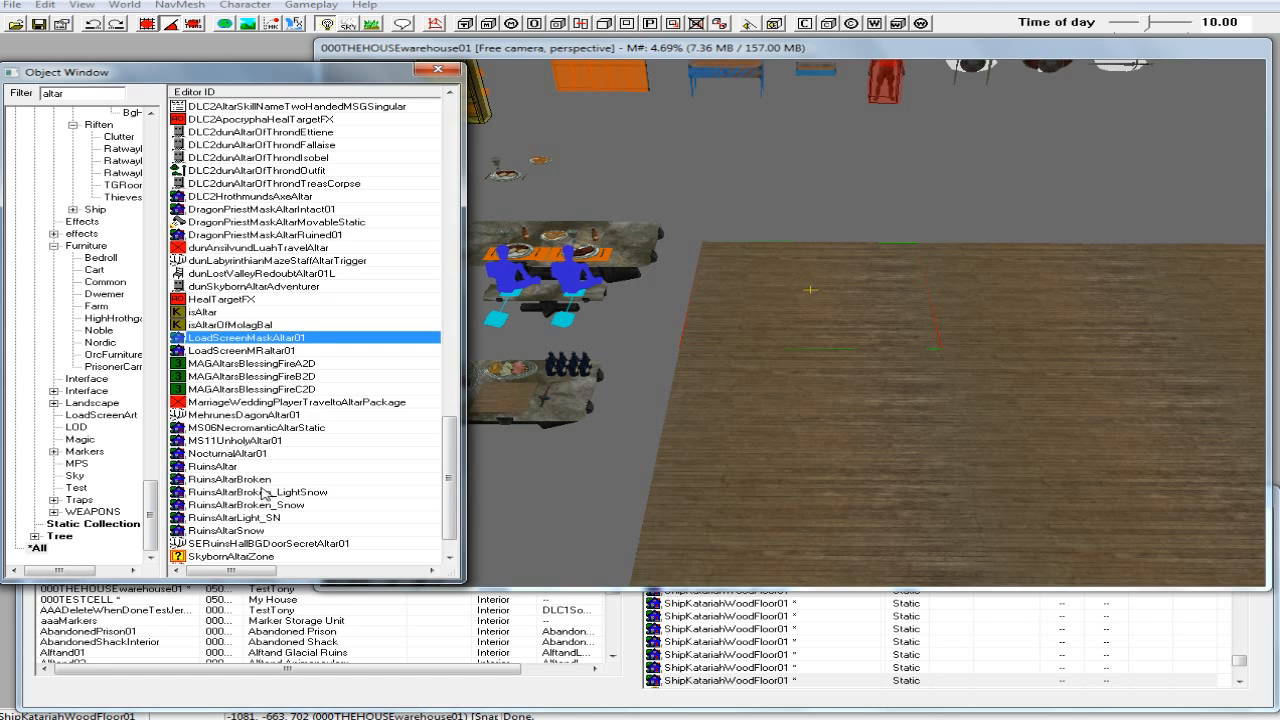
{"action": "left_click", "coordinate": [216, 467]}
{"action": "right_click", "coordinate": [213, 469]}
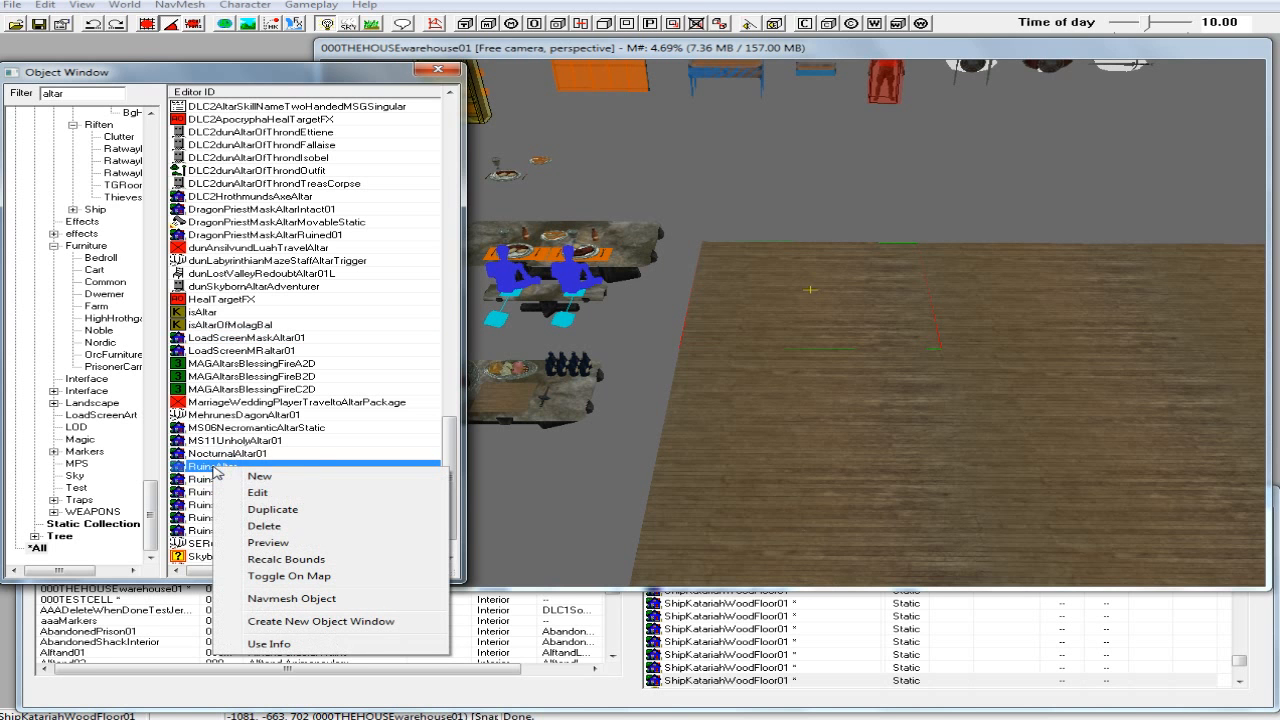
{"action": "left_click", "coordinate": [273, 548]}
{"action": "left_click_drag", "start_coordinate": [479, 284], "coordinate": [479, 343]}
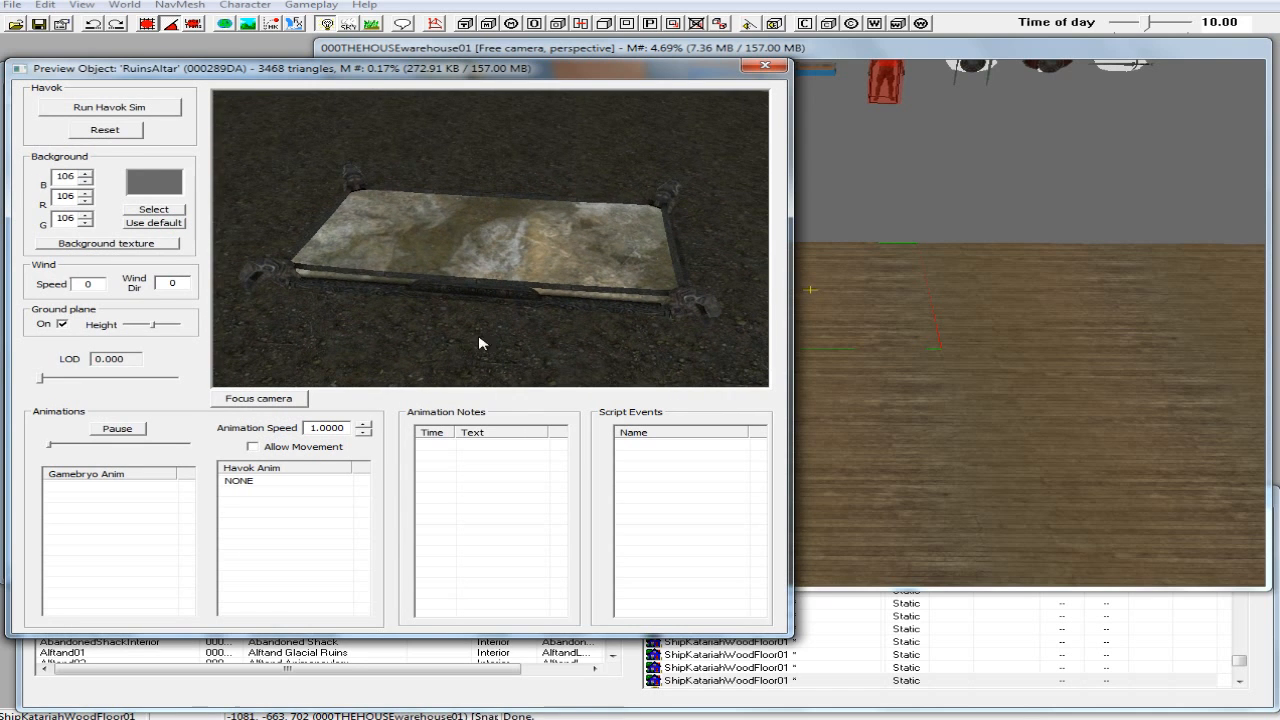
{"action": "left_click", "coordinate": [765, 66]}
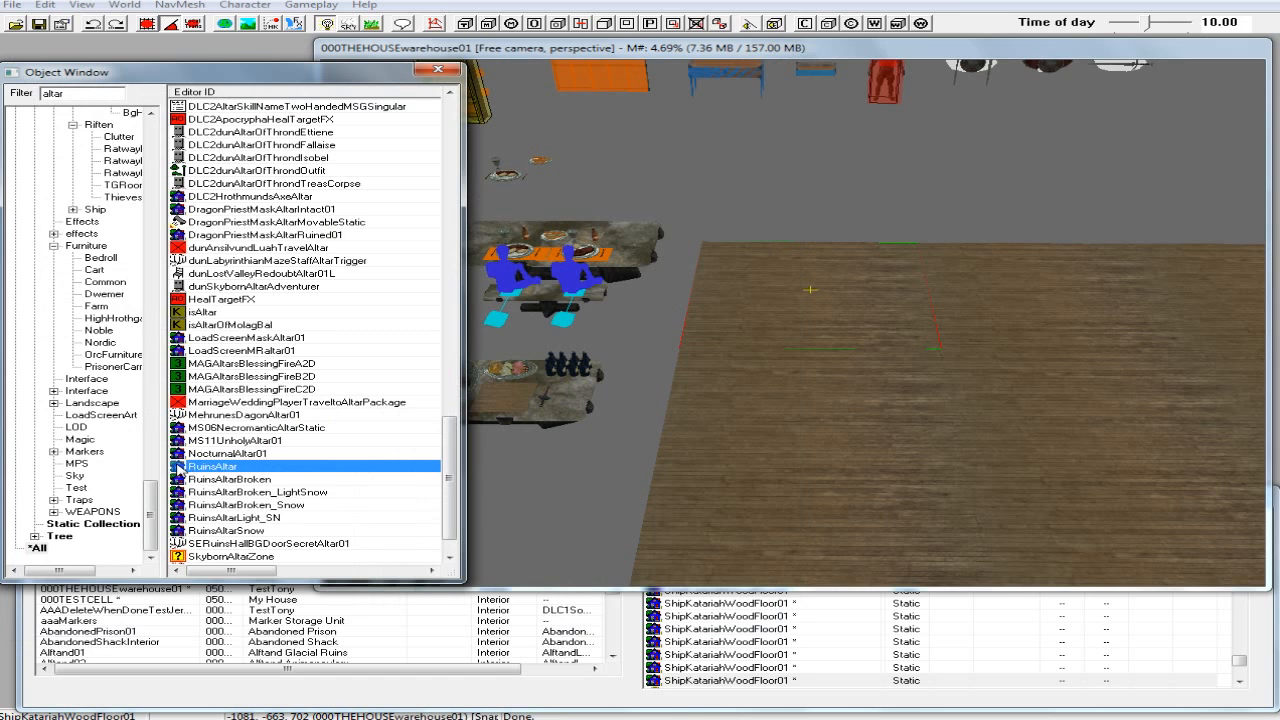
Preview the MS11UnholyAltar01 model, rotate it to inspect it from several sides and close the preview.
{"action": "right_click", "coordinate": [250, 442]}
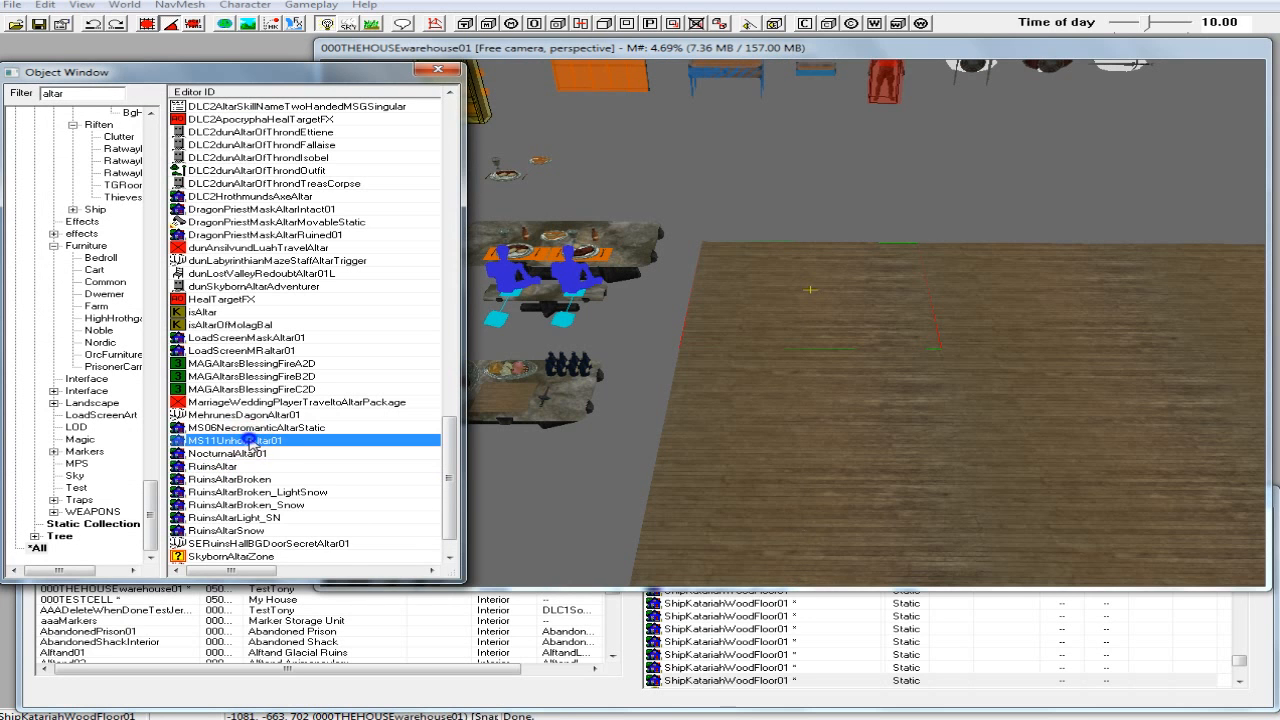
{"action": "left_click", "coordinate": [300, 515]}
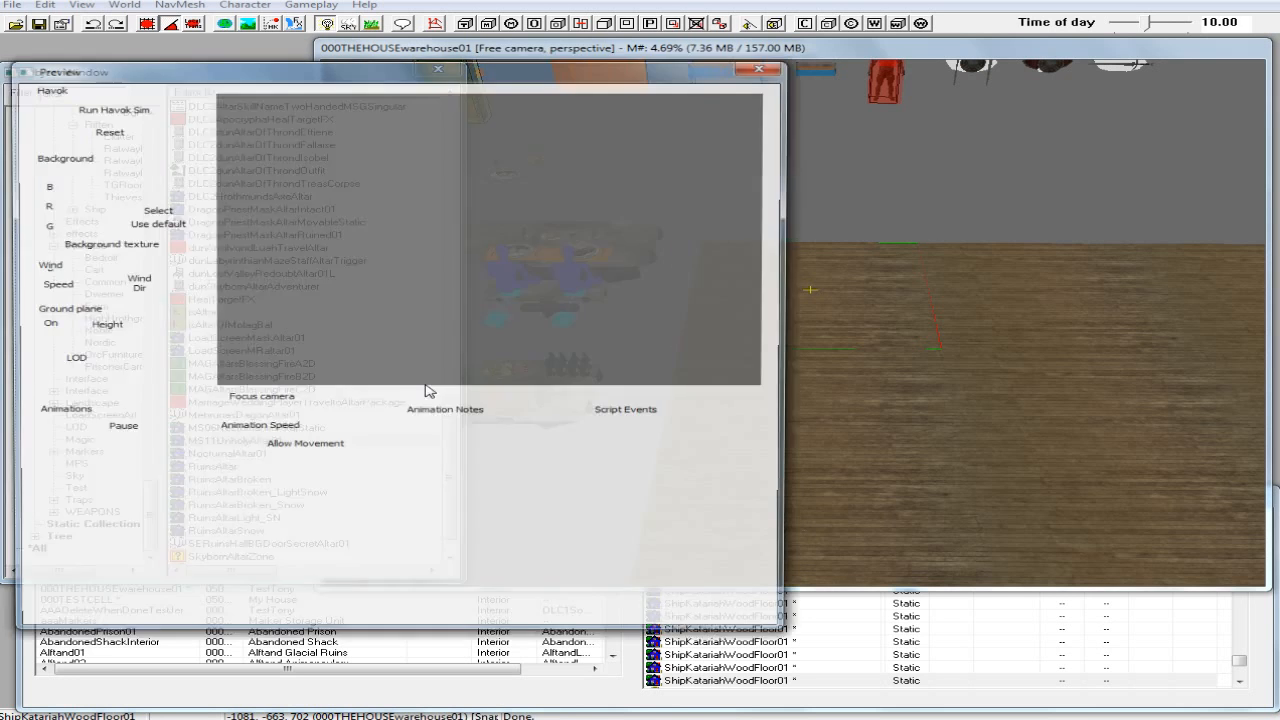
{"action": "left_click_drag", "start_coordinate": [538, 308], "coordinate": [318, 345]}
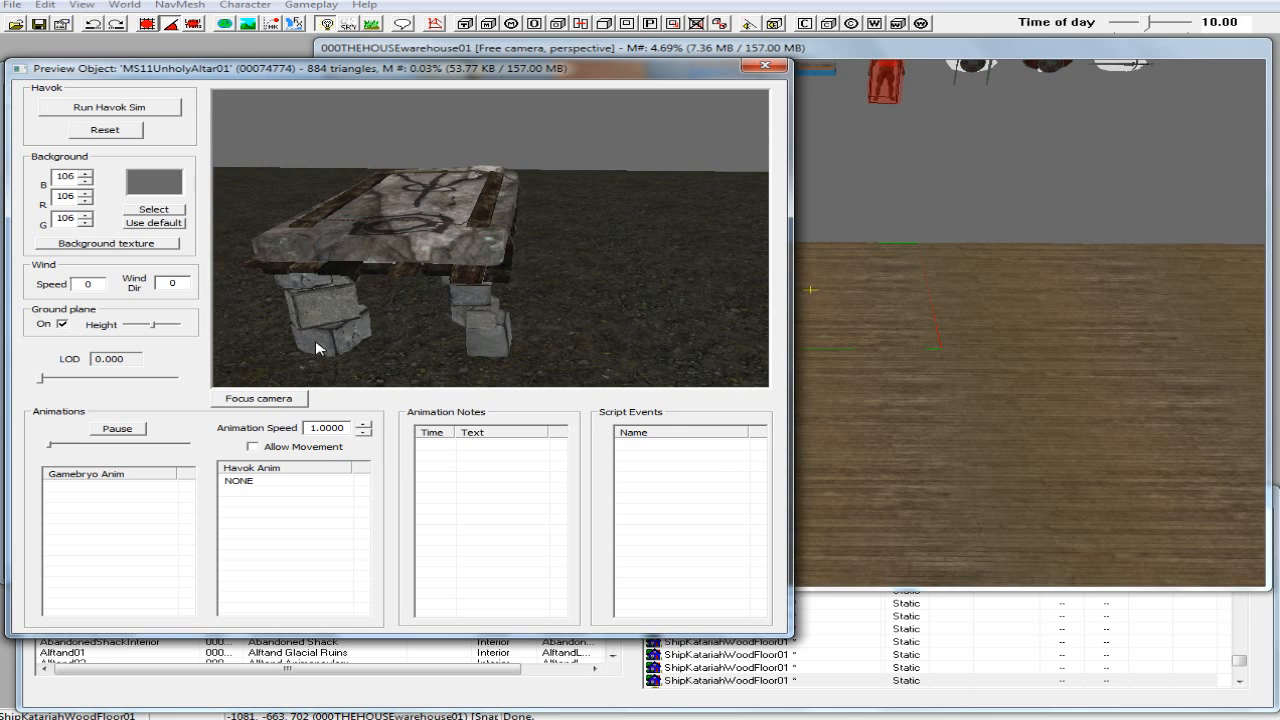
{"action": "left_click_drag", "start_coordinate": [527, 326], "coordinate": [618, 328]}
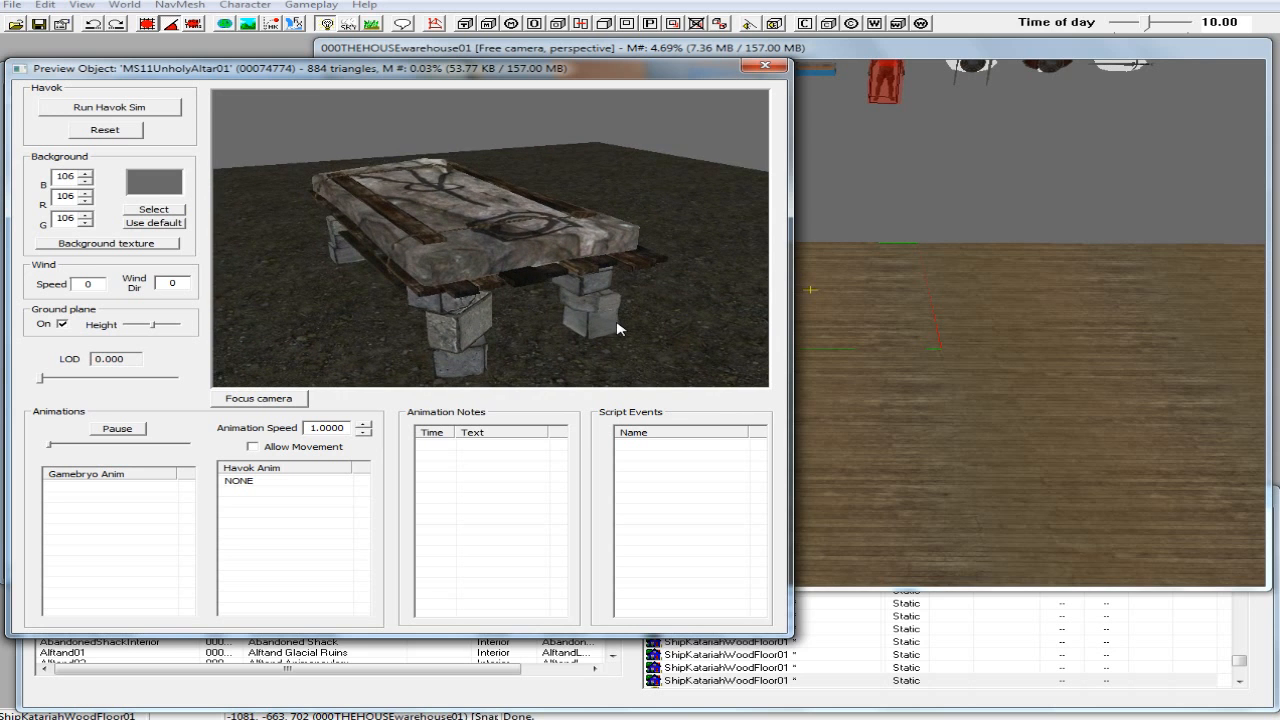
{"action": "left_click", "coordinate": [765, 65]}
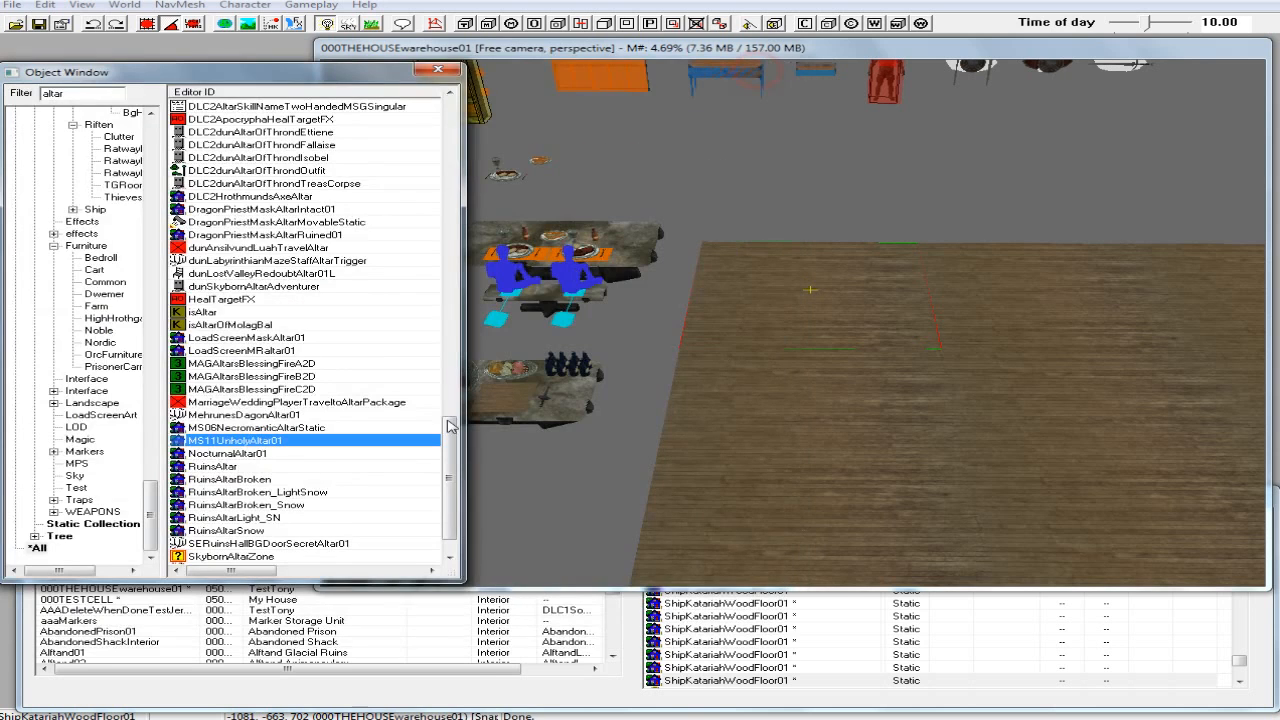
Place a RuinsAltar in the warehouse cell, raise it out of the wooden floor and drop it onto the surface.
{"action": "left_click", "coordinate": [225, 467]}
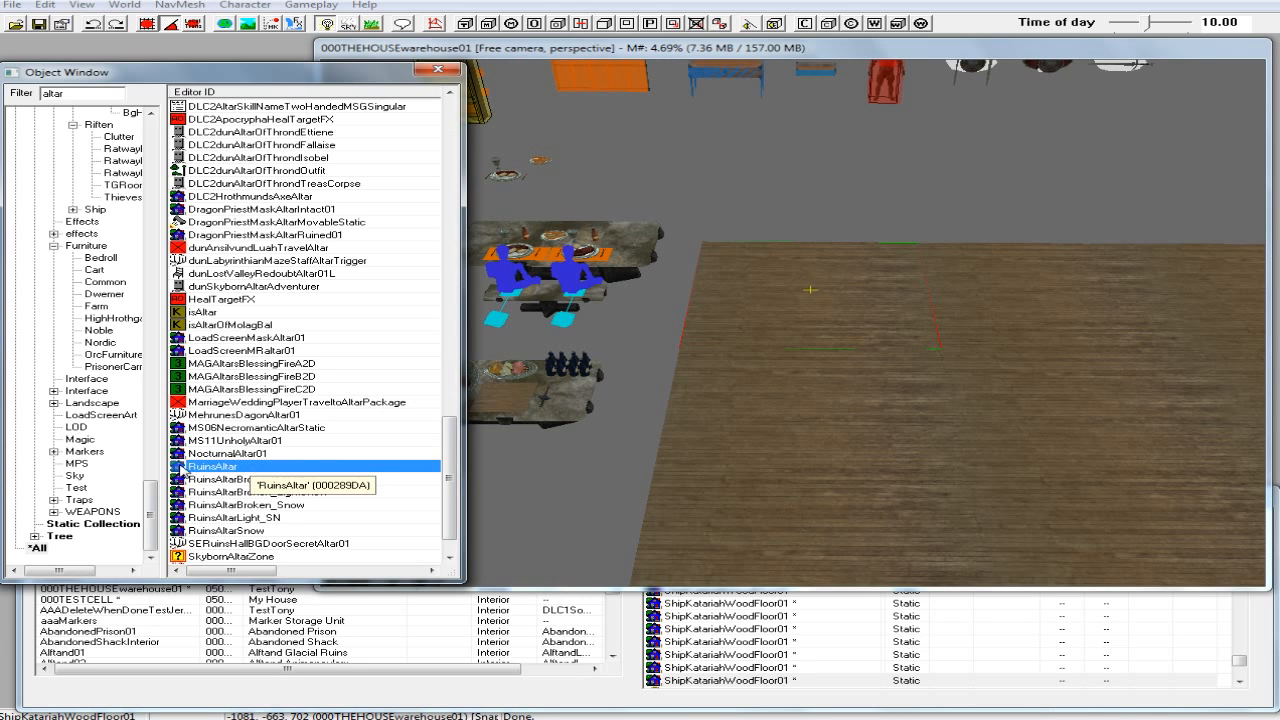
{"action": "left_click_drag", "start_coordinate": [181, 470], "coordinate": [925, 309]}
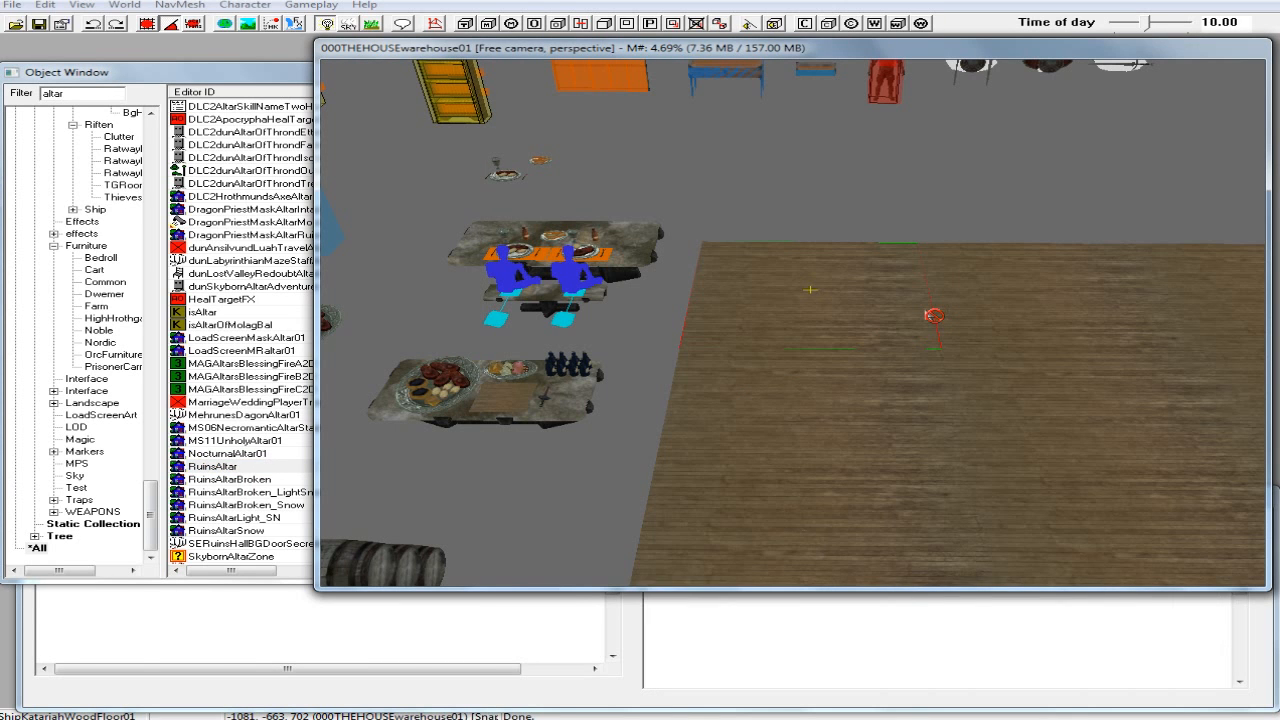
{"action": "right_click_drag", "start_coordinate": [925, 309], "coordinate": [925, 310]}
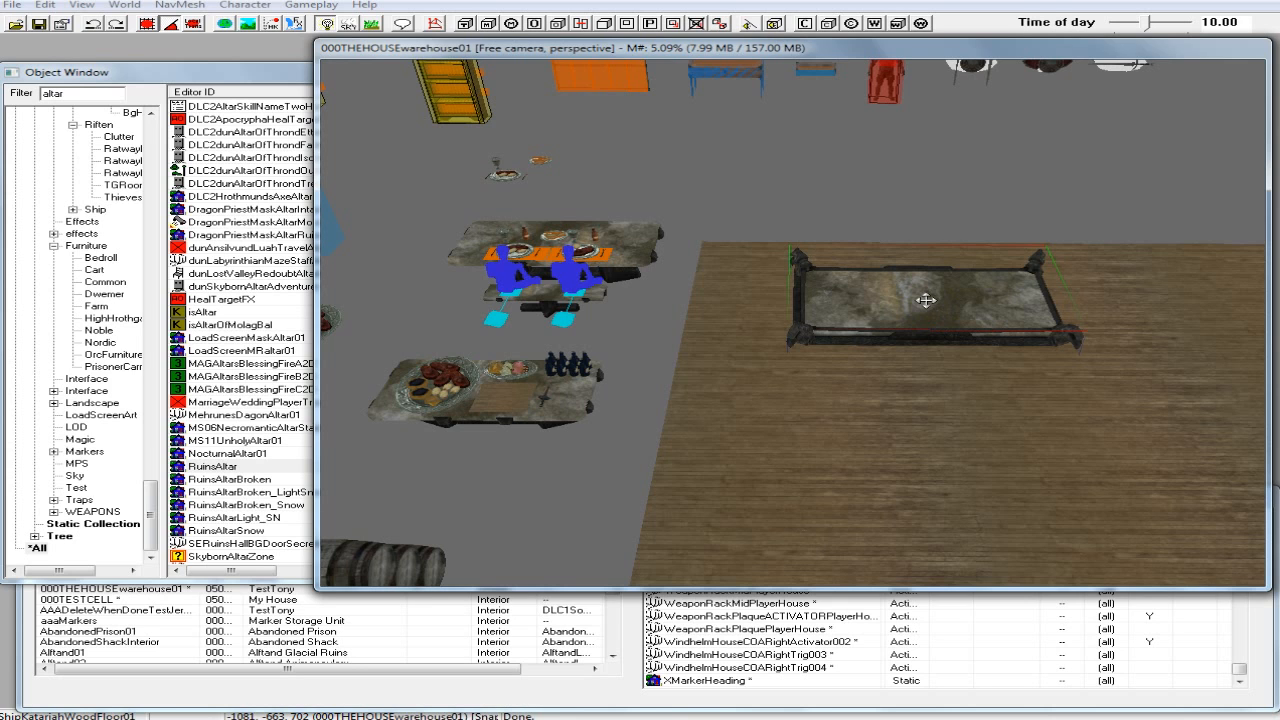
{"action": "left_click_drag", "start_coordinate": [926, 300], "coordinate": [937, 227]}
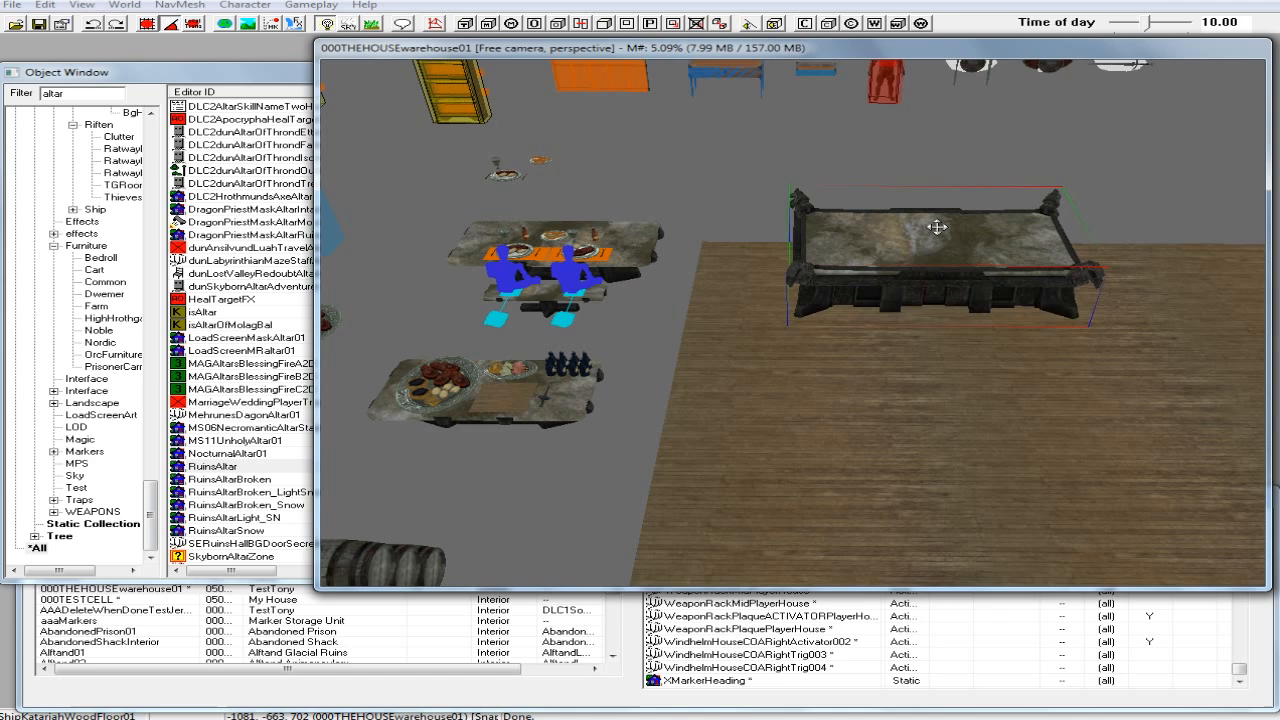
{"action": "key", "text": "f"}
{"action": "mouse_move", "coordinate": [931, 271]}
{"action": "middle_mouse_down", "text": "shift"}
{"action": "mouse_move", "coordinate": [927, 238]}
{"action": "mouse_move", "coordinate": [918, 264]}
{"action": "middle_mouse_up", "text": "shift"}
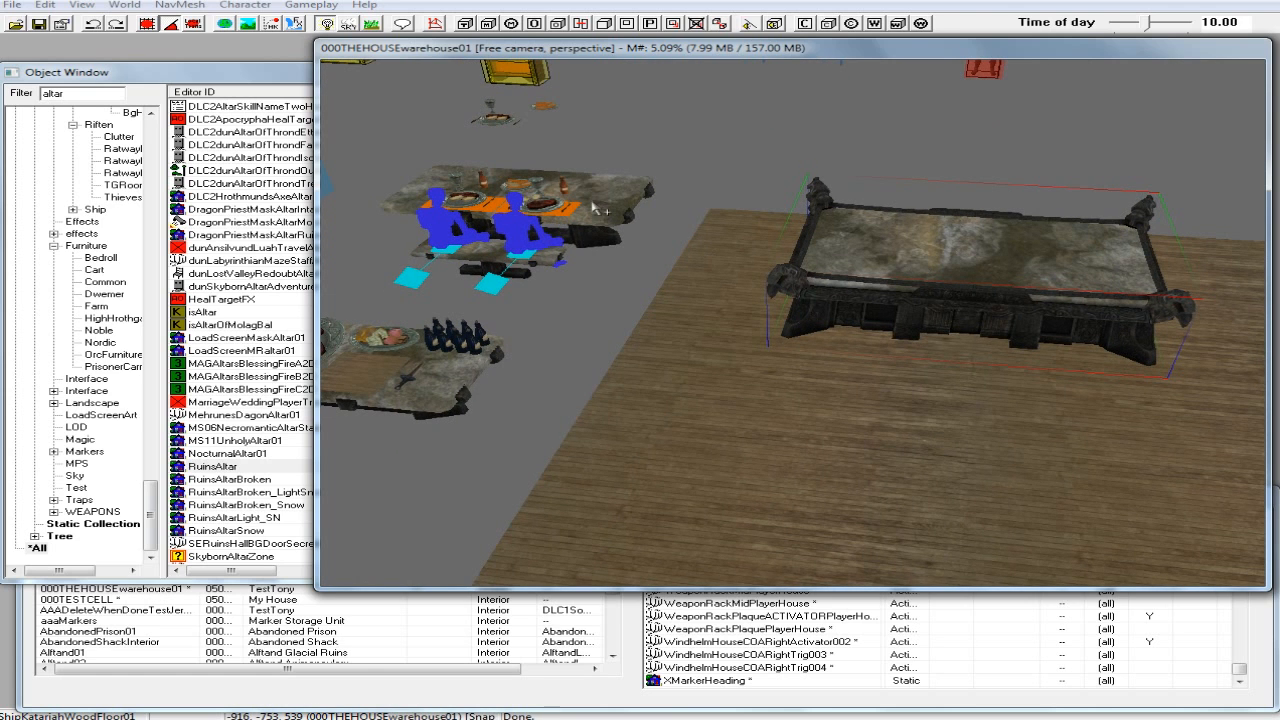
Adjust the altar's position on the wooden platform, settle it on the floor again and clear the selection.
{"action": "left_click_drag", "start_coordinate": [875, 238], "coordinate": [825, 238]}
{"action": "mouse_move", "coordinate": [908, 251]}
{"action": "middle_mouse_down", "text": "shift"}
{"action": "mouse_move", "coordinate": [912, 208]}
{"action": "mouse_move", "coordinate": [911, 240]}
{"action": "middle_mouse_up", "text": "shift"}
{"action": "left_click_drag", "start_coordinate": [911, 240], "coordinate": [919, 240]}
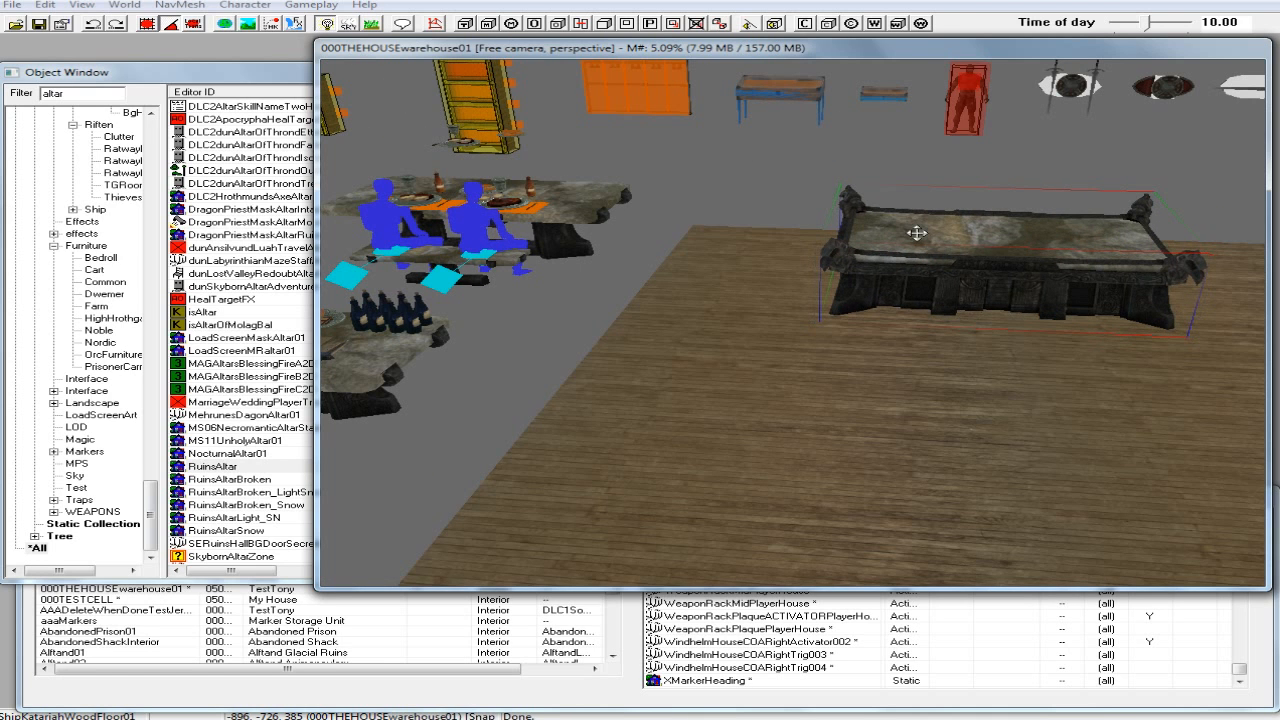
{"action": "key", "text": "f"}
{"action": "left_click_drag", "start_coordinate": [968, 255], "coordinate": [958, 255]}
{"action": "left_click", "coordinate": [781, 322]}
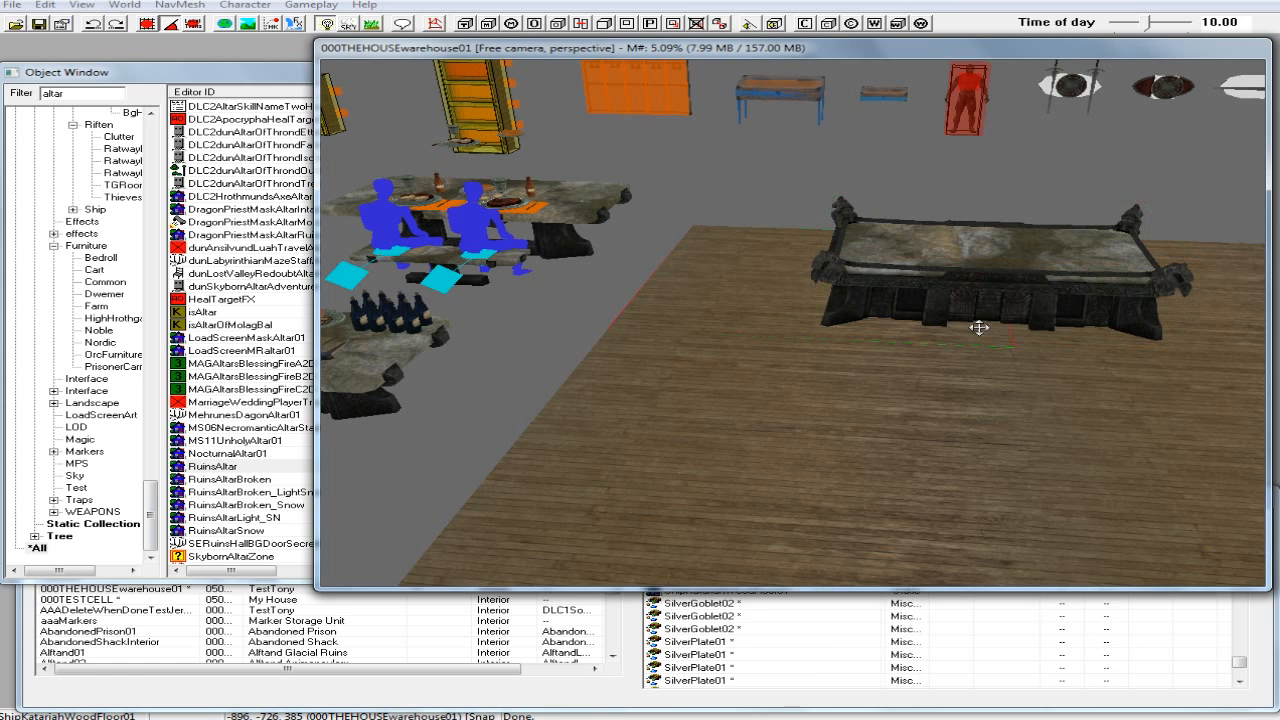
{"action": "key", "text": "ctrl+d"}
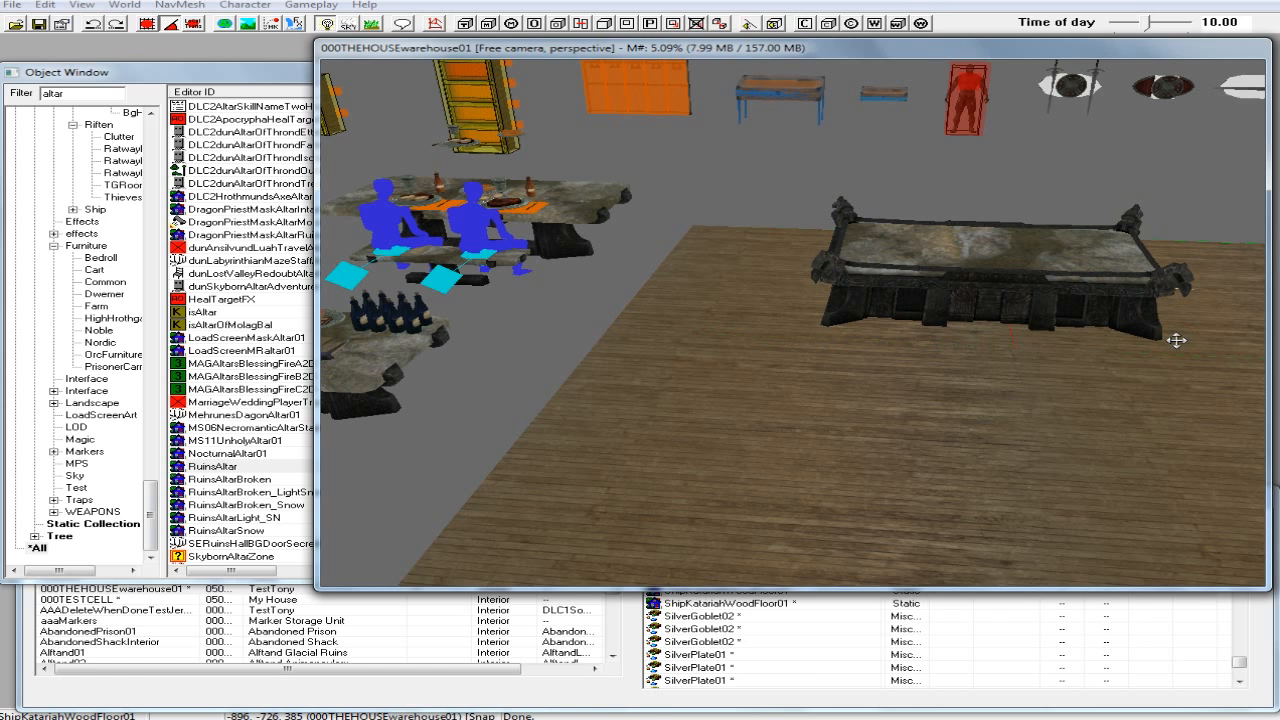
Shift the altar further back on the wooden platform and check its placement up close.
{"action": "middle_click_drag", "start_coordinate": [1183, 363], "coordinate": [1168, 389], "text": "shift"}
{"action": "left_click", "coordinate": [1012, 290]}
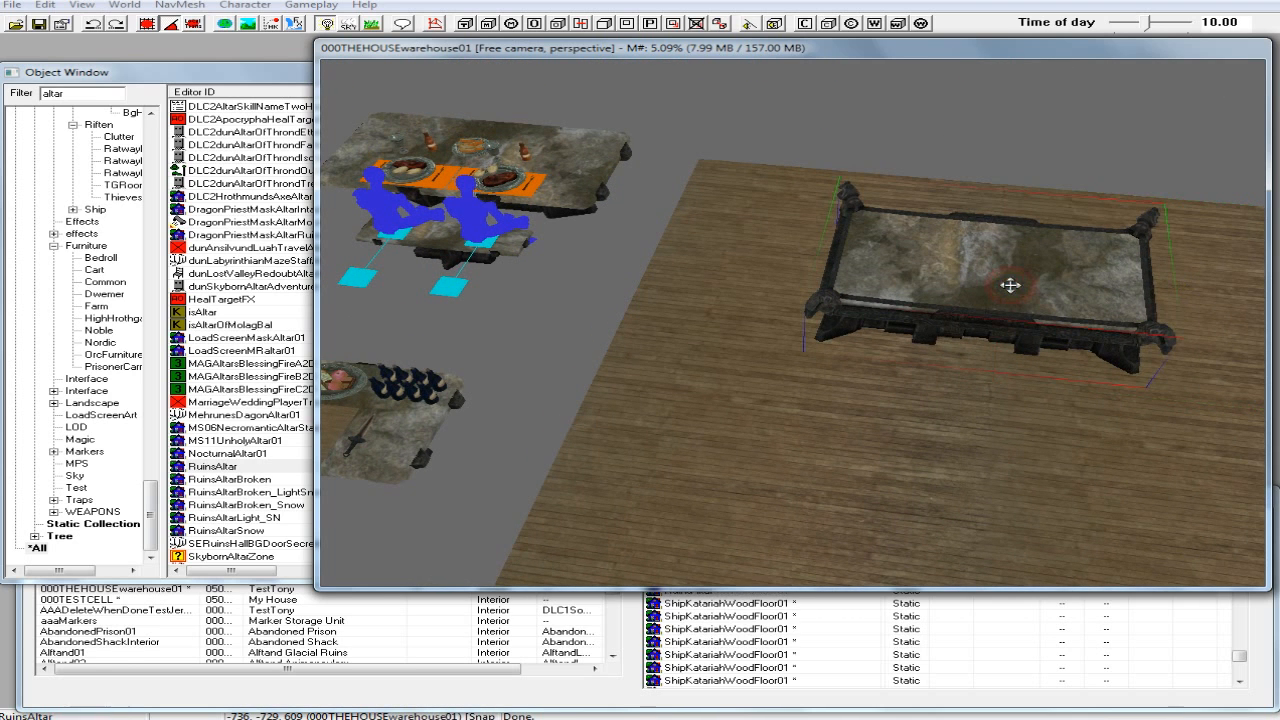
{"action": "left_click_drag", "start_coordinate": [1011, 288], "coordinate": [1038, 272]}
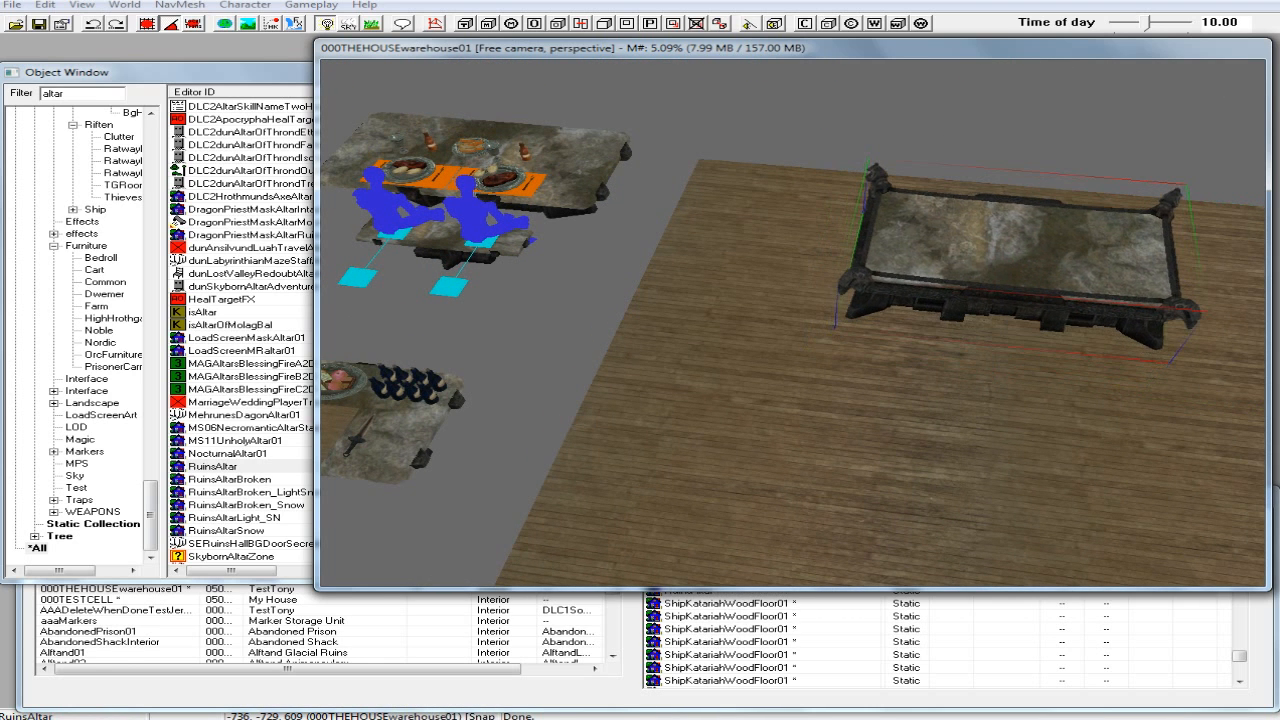
{"action": "left_click", "coordinate": [811, 303]}
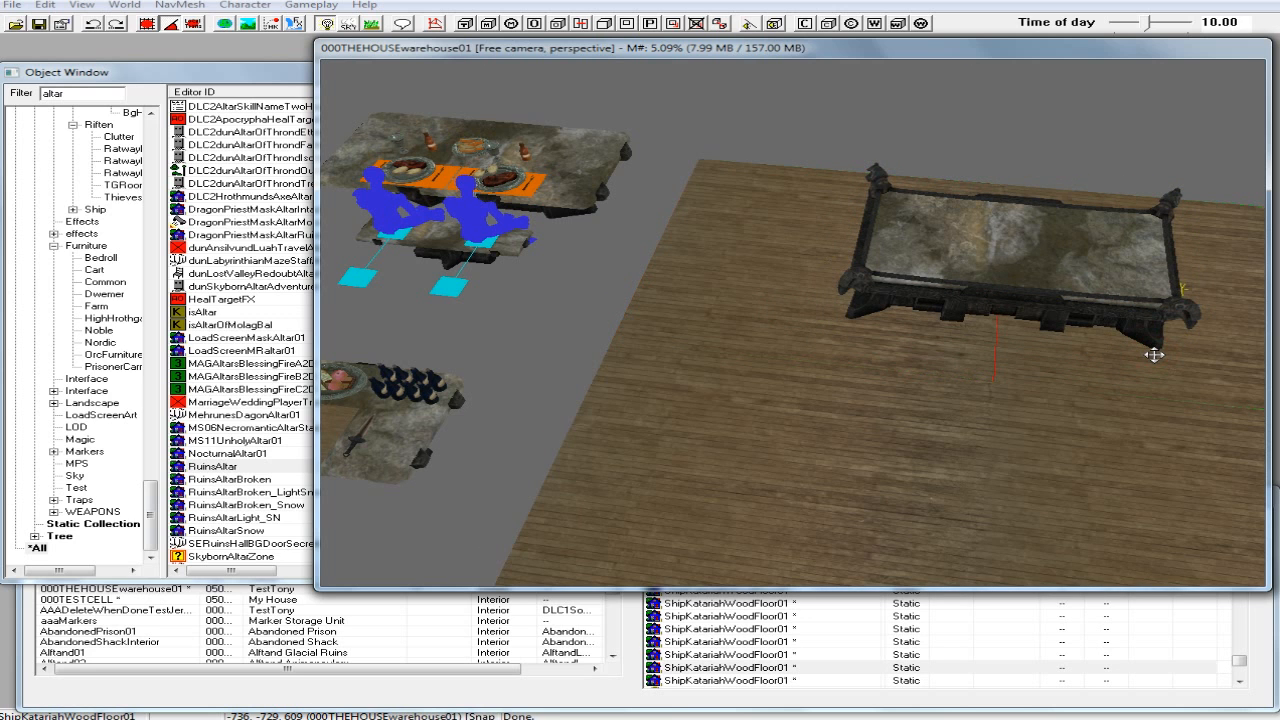
{"action": "middle_click_drag", "start_coordinate": [1048, 349], "coordinate": [1033, 328], "text": "shift"}
{"action": "scroll", "coordinate": [1032, 328], "scroll_direction": "up", "scroll_amount": 3}
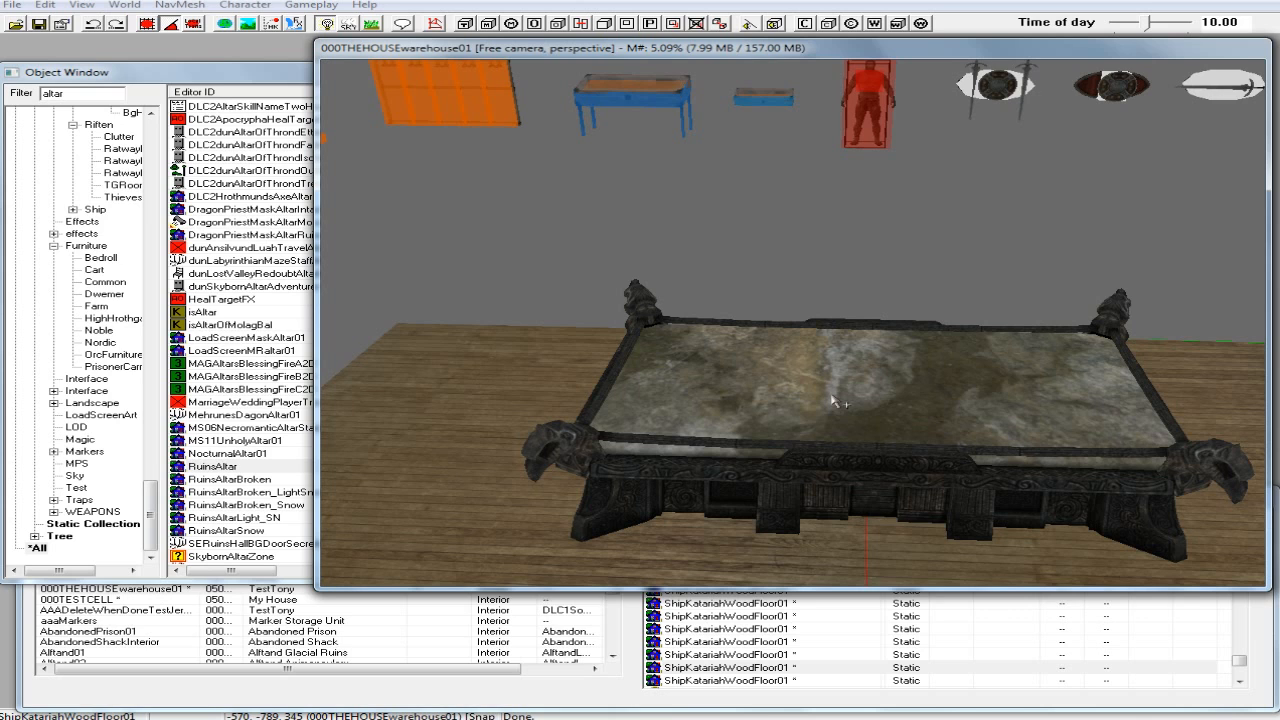
Filter the object list for "dock", preview the RTWalltoDocks01Inner model and close the preview.
{"action": "left_click", "coordinate": [73, 92]}
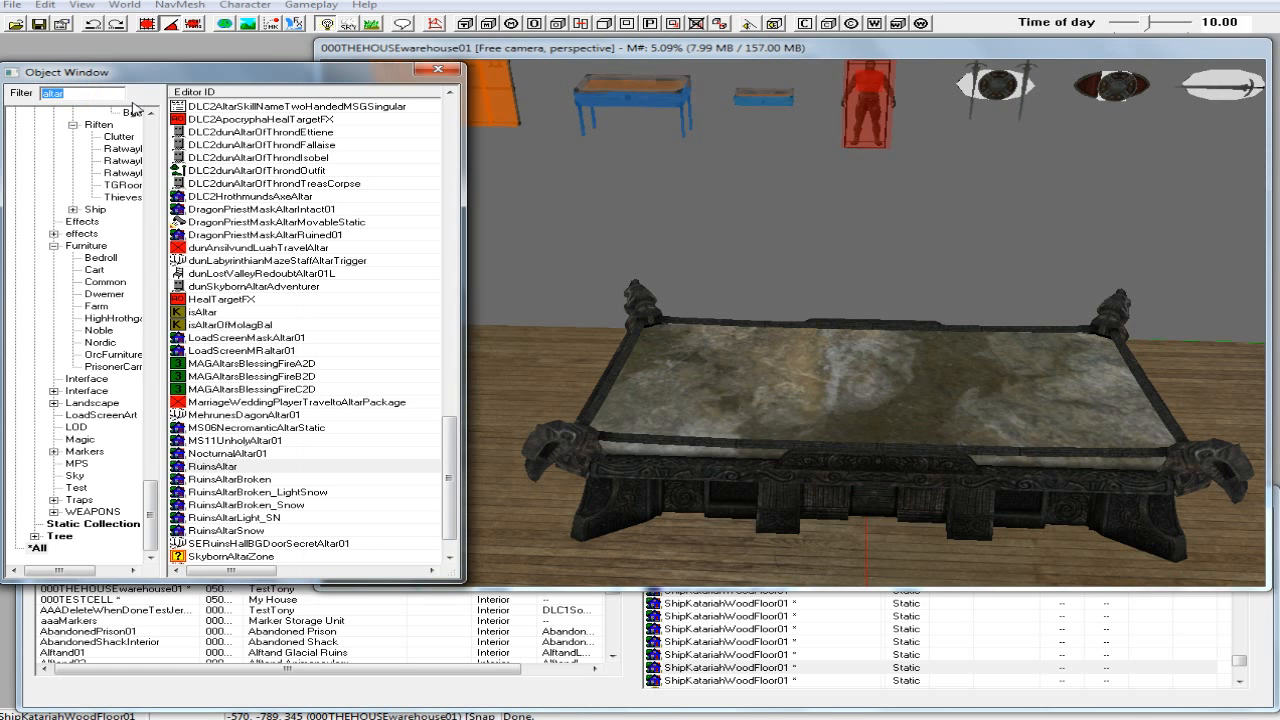
{"action": "type", "text": "dock"}
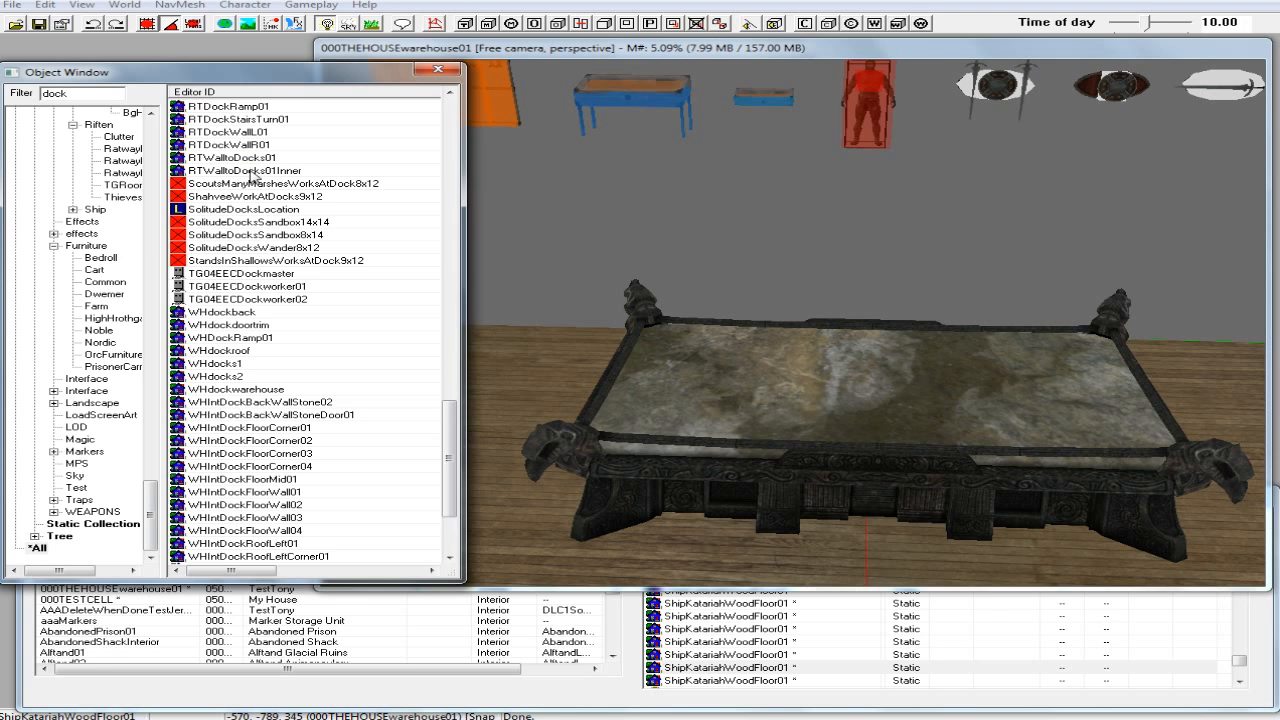
{"action": "left_click", "coordinate": [252, 172]}
{"action": "right_click", "coordinate": [252, 172]}
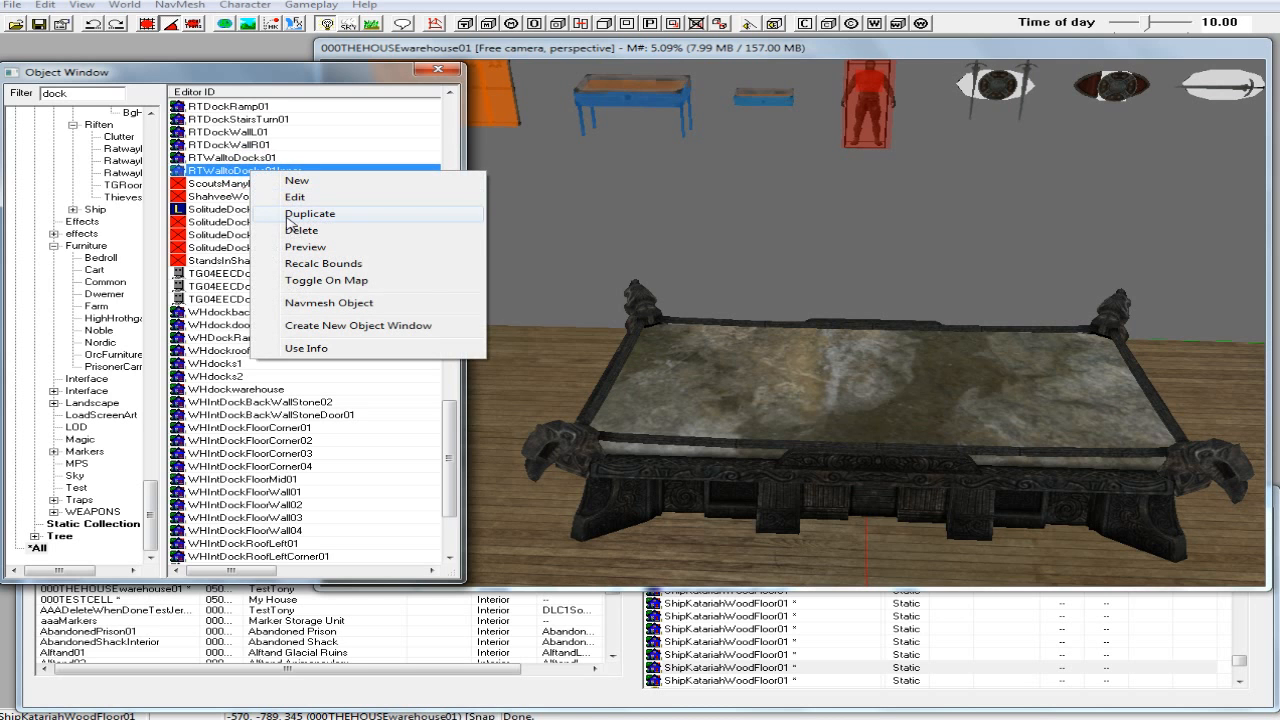
{"action": "left_click", "coordinate": [300, 249]}
{"action": "left_click_drag", "start_coordinate": [552, 251], "coordinate": [600, 278]}
{"action": "left_click", "coordinate": [765, 66]}
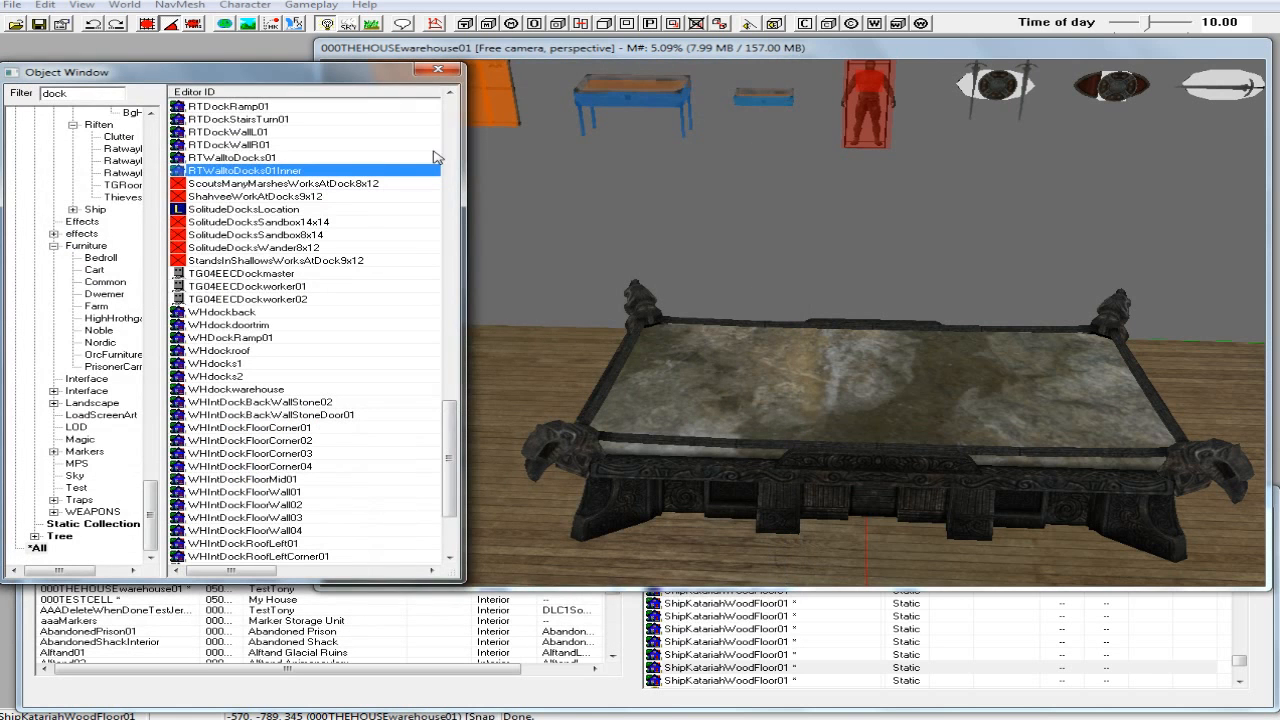
Preview the RTDockRamp01 model, tilt it to see its planks from above and close the preview.
{"action": "left_click", "coordinate": [243, 107]}
{"action": "right_click", "coordinate": [269, 107]}
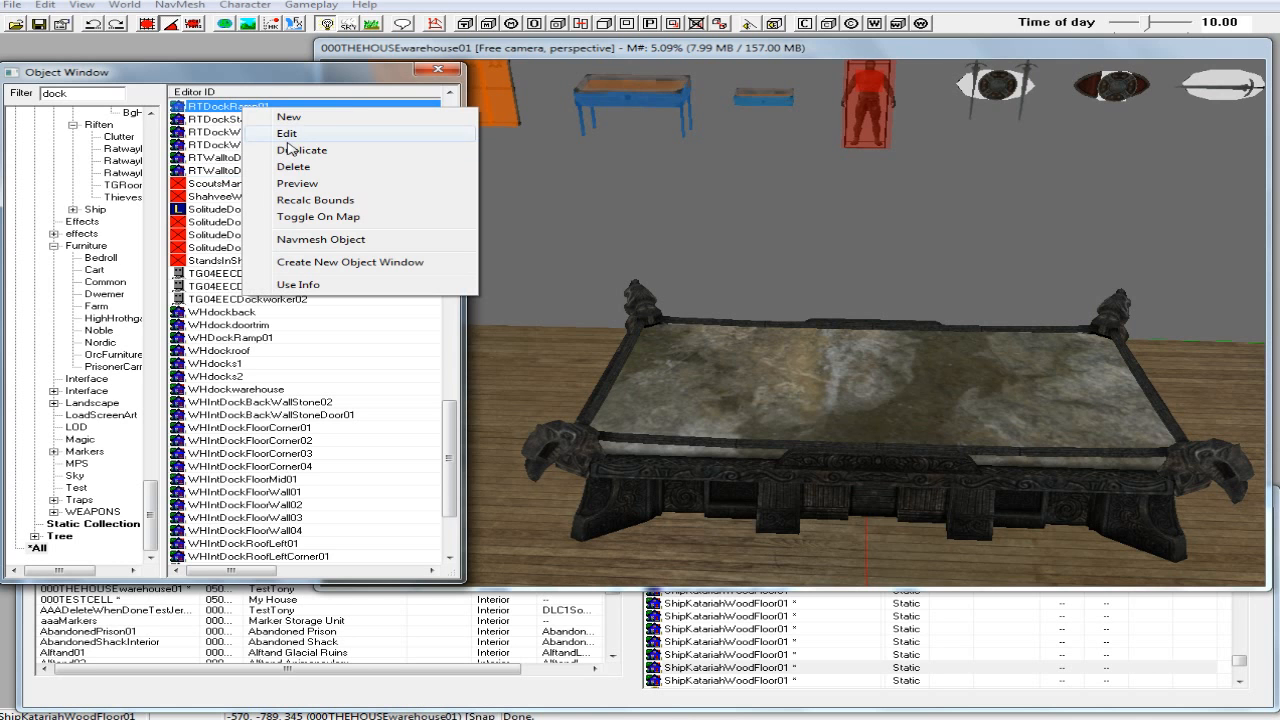
{"action": "left_click", "coordinate": [307, 186]}
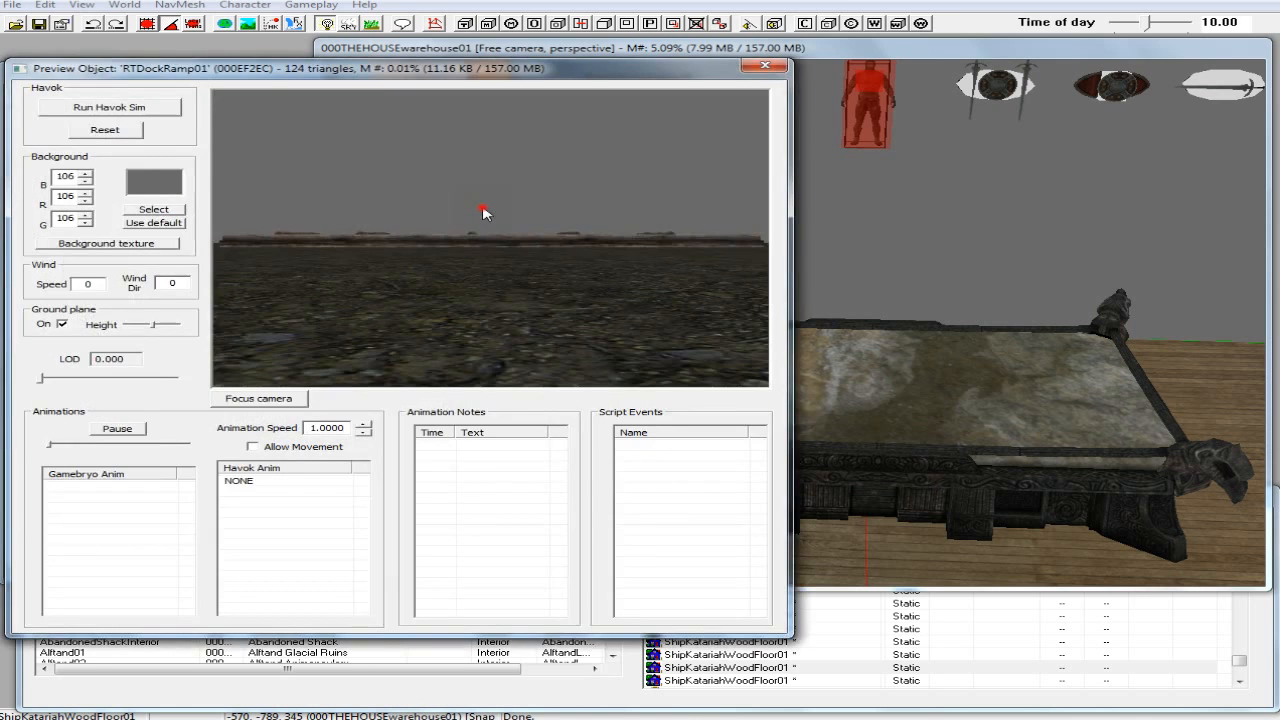
{"action": "left_click_drag", "start_coordinate": [474, 298], "coordinate": [444, 301]}
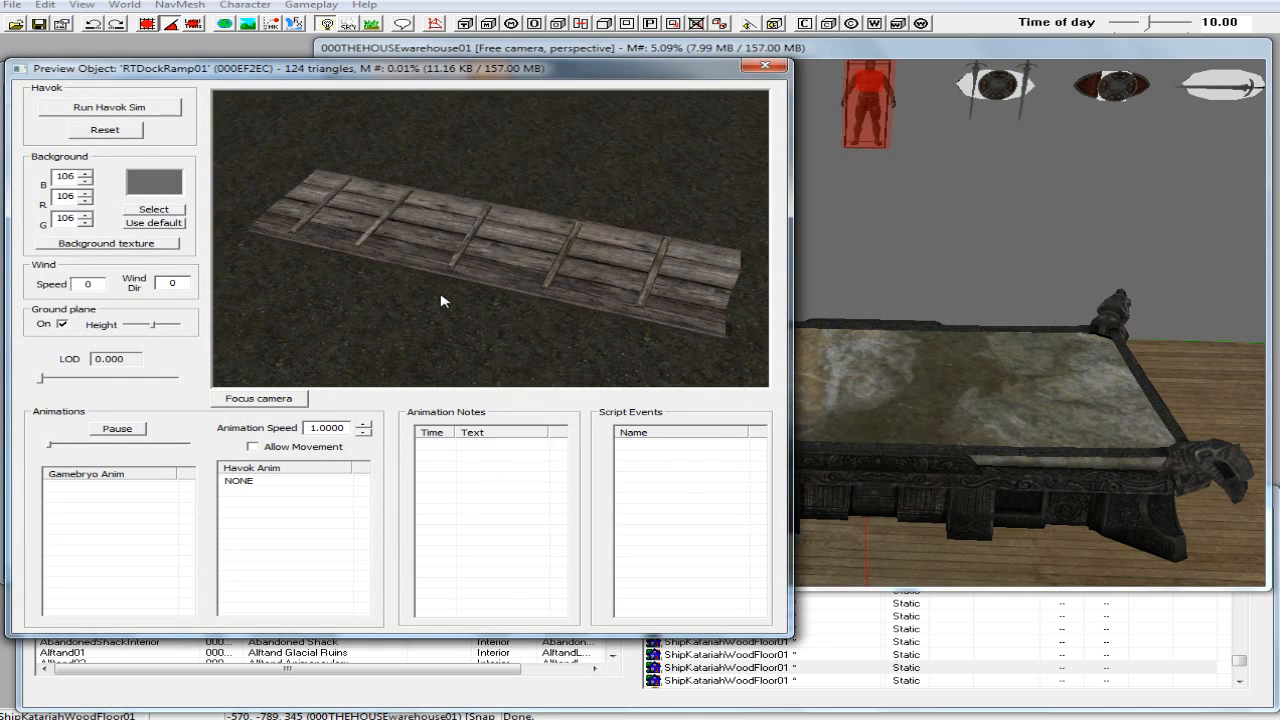
{"action": "left_click", "coordinate": [765, 66]}
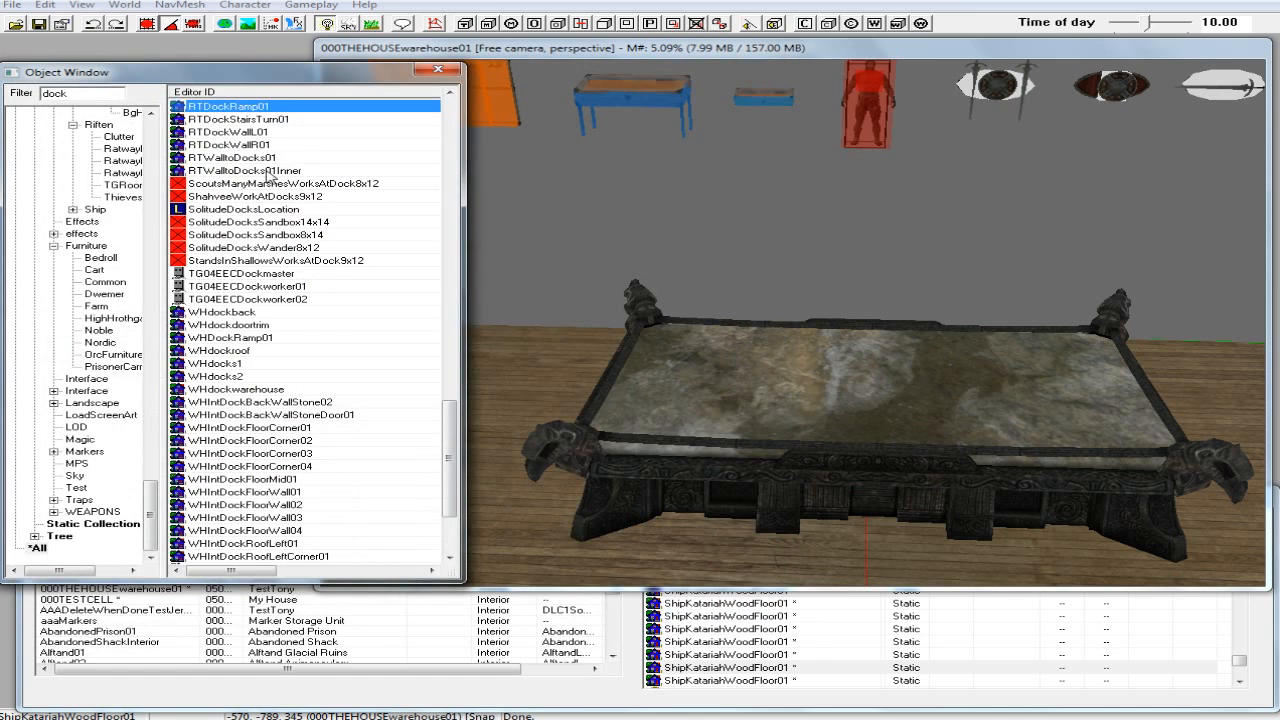
Place an RTDockRamp01 over the altar and raise it clear of the altar top.
{"action": "left_click_drag", "start_coordinate": [177, 104], "coordinate": [987, 356]}
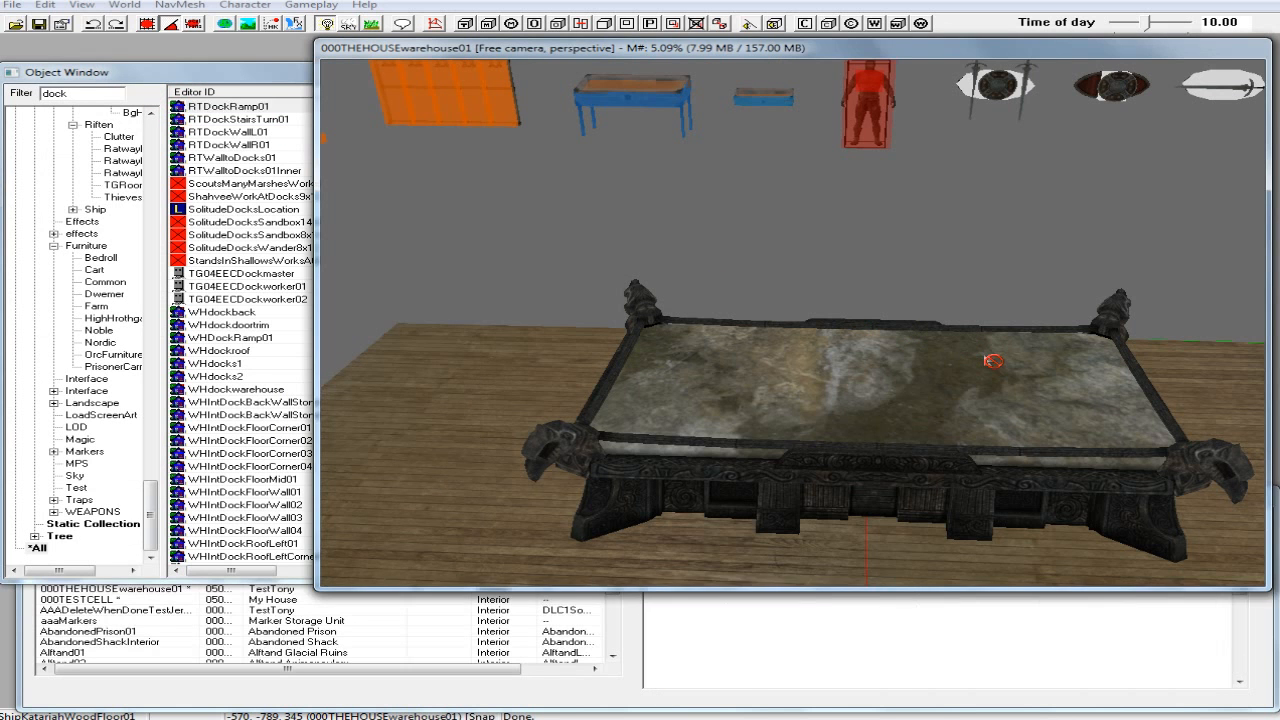
{"action": "right_click_drag", "start_coordinate": [985, 355], "coordinate": [987, 347]}
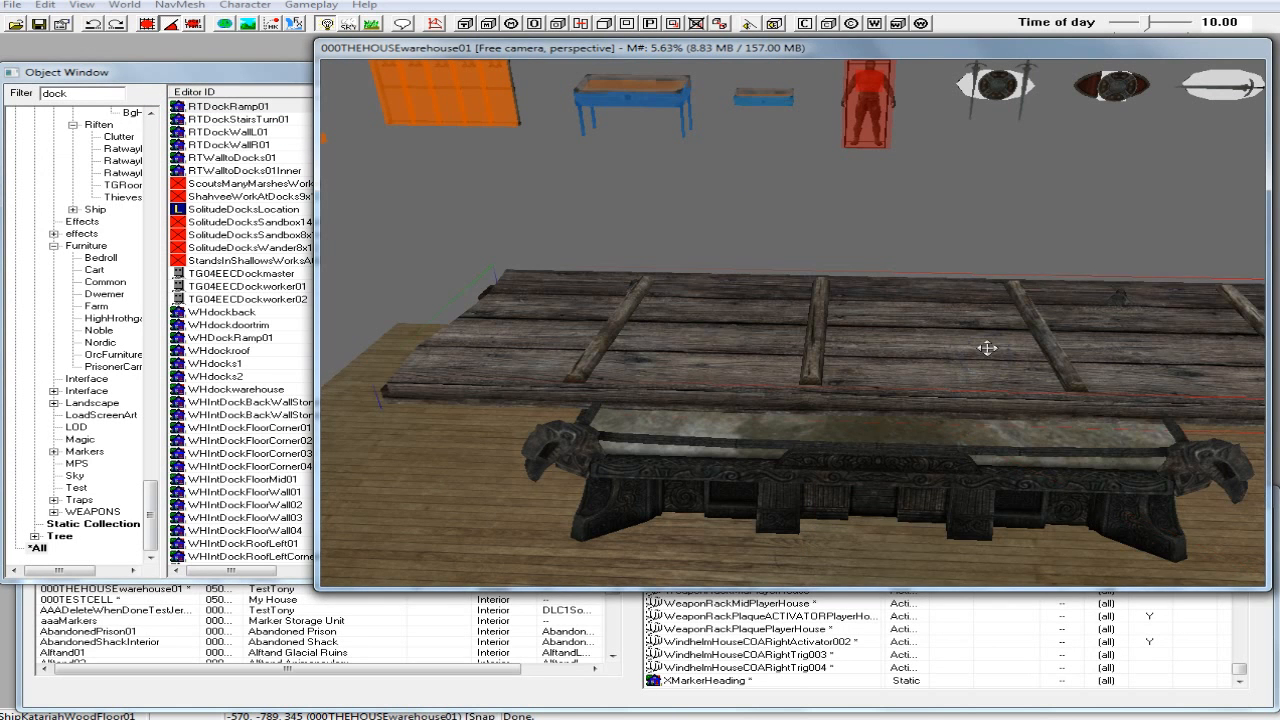
{"action": "middle_click_drag", "start_coordinate": [986, 368], "coordinate": [995, 335], "text": "shift"}
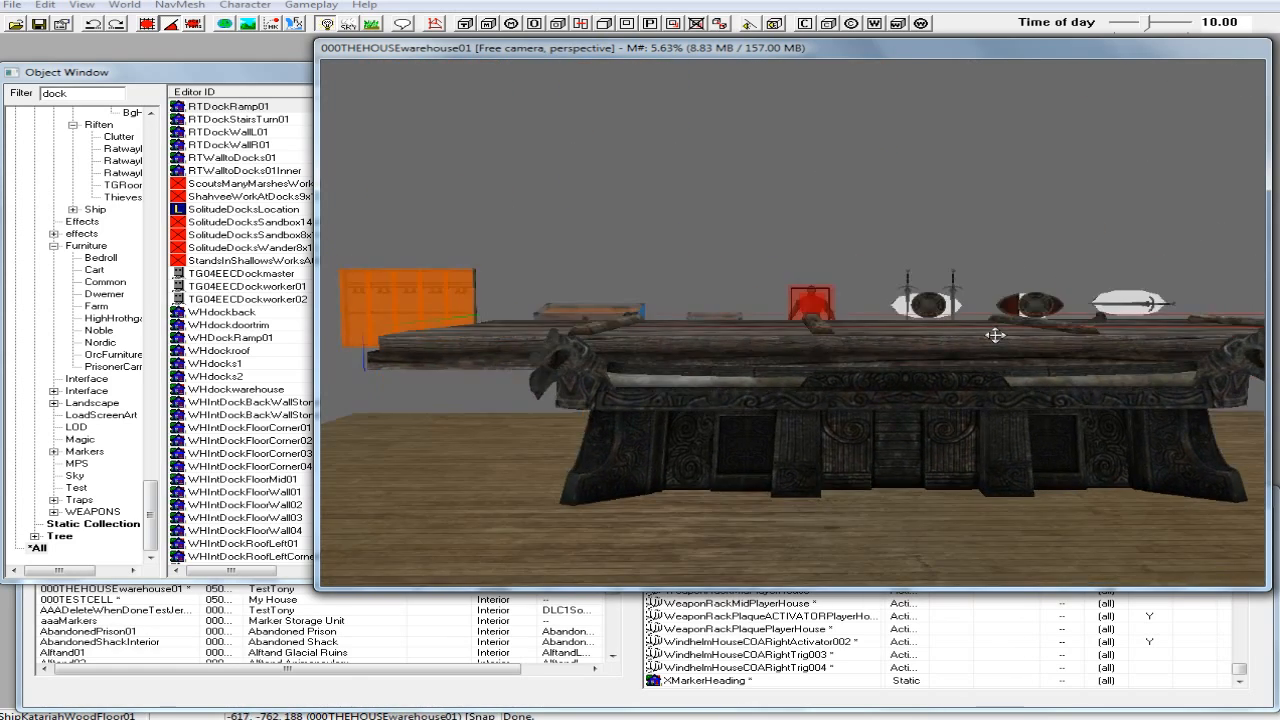
{"action": "left_click_drag", "start_coordinate": [992, 345], "coordinate": [995, 291]}
{"action": "middle_click_drag", "start_coordinate": [995, 291], "coordinate": [979, 319], "text": "shift"}
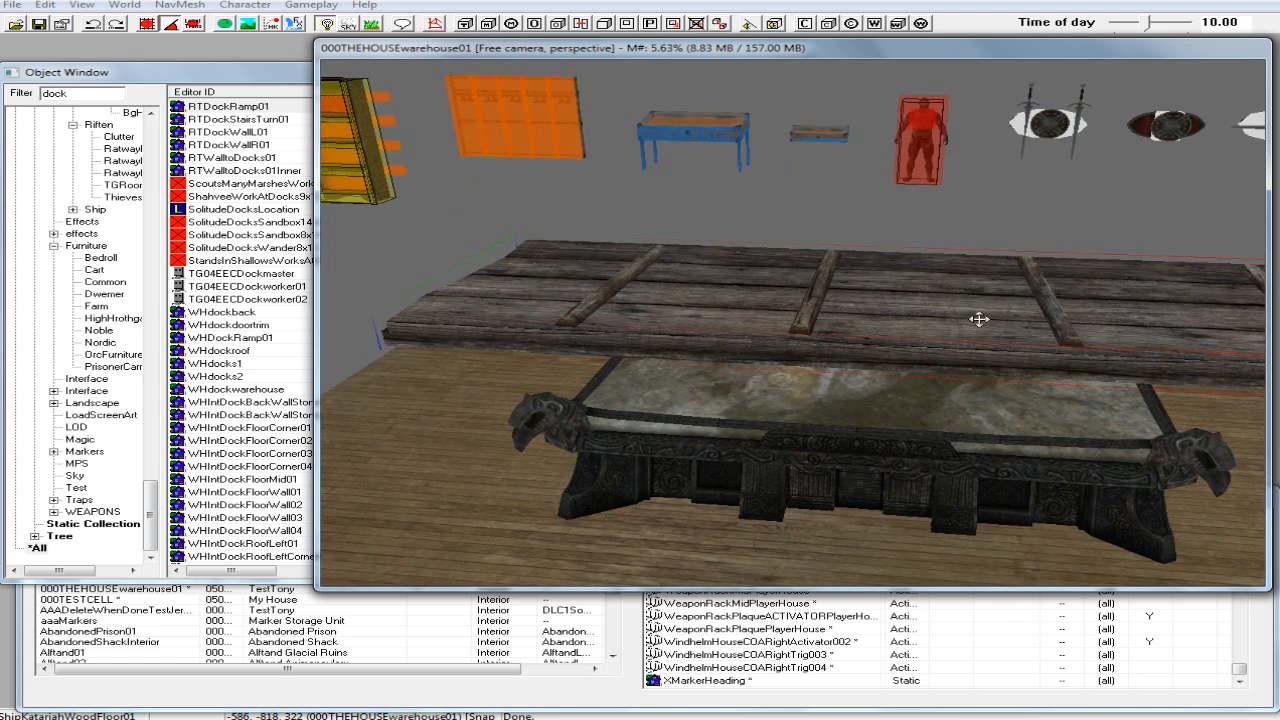
Scale the dock ramp down to the altar's length and align it along the rear half of the altar top.
{"action": "left_click_drag", "start_coordinate": [979, 319], "coordinate": [945, 314]}
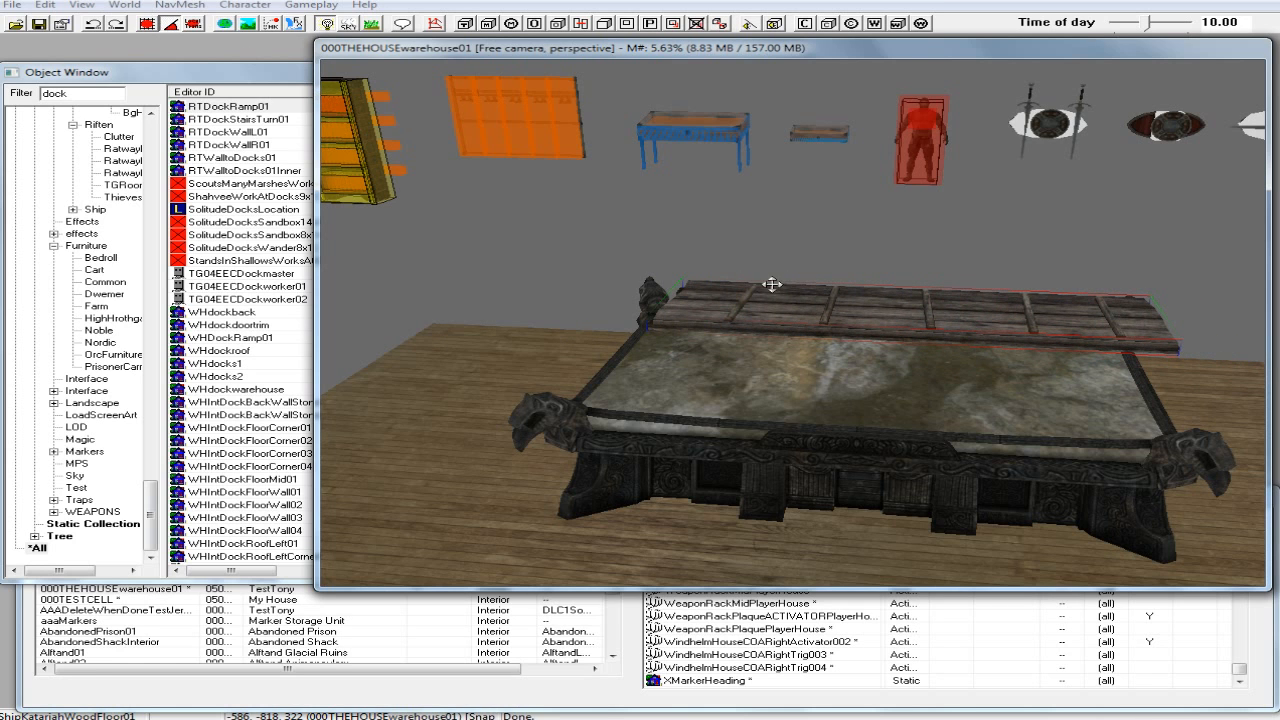
{"action": "left_click_drag", "start_coordinate": [871, 311], "coordinate": [853, 313]}
{"action": "middle_click_drag", "start_coordinate": [853, 313], "coordinate": [858, 360]}
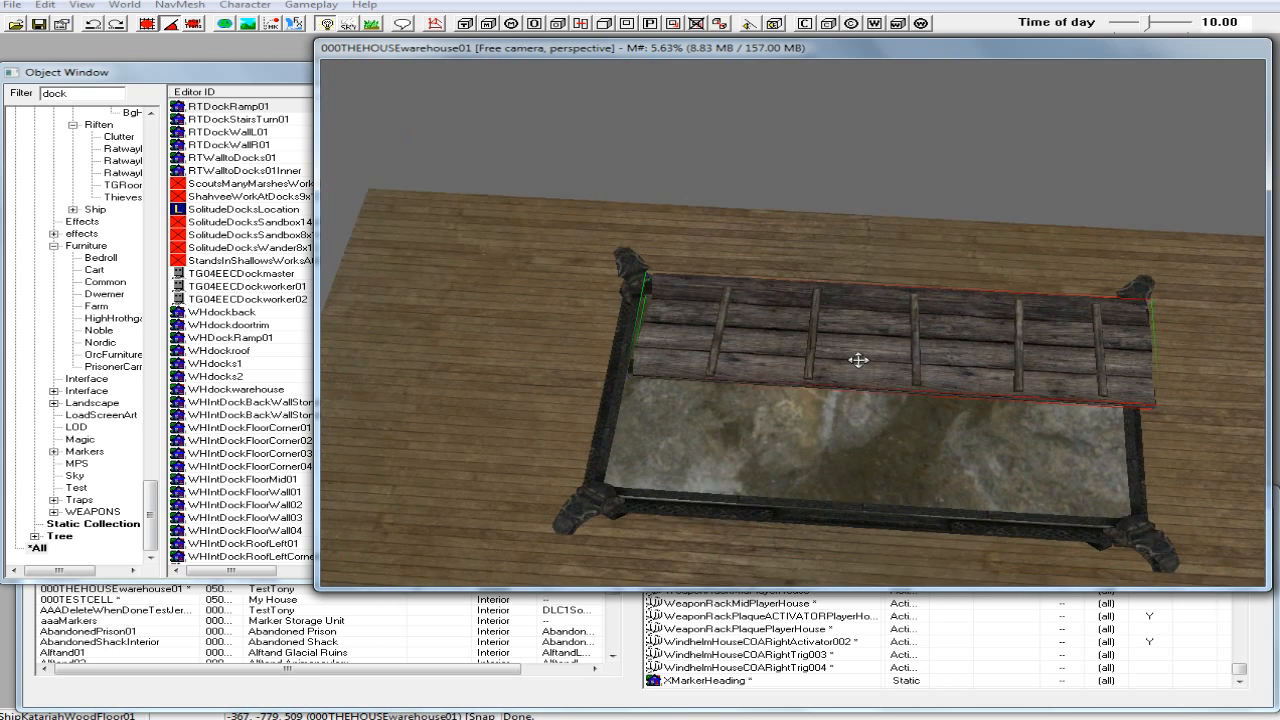
{"action": "mouse_move", "coordinate": [886, 363]}
{"action": "left_mouse_down"}
{"action": "mouse_move", "coordinate": [877, 382]}
{"action": "mouse_move", "coordinate": [867, 373]}
{"action": "left_mouse_up"}
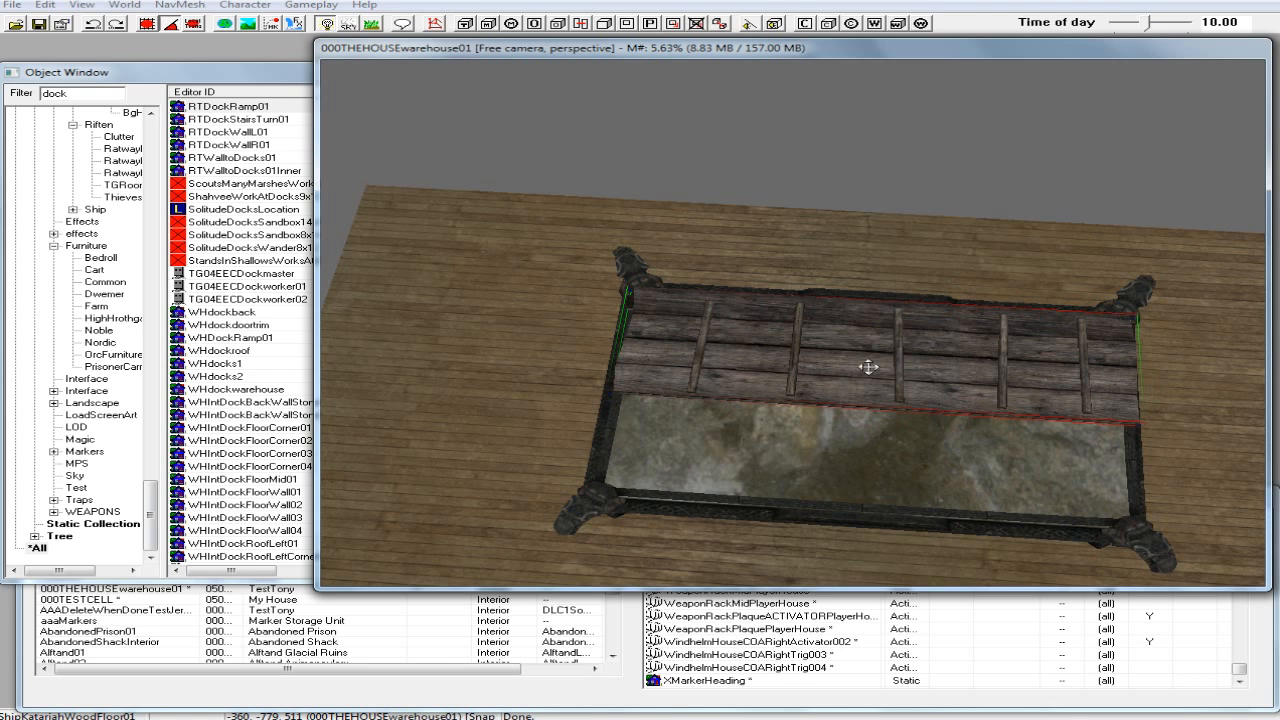
{"action": "left_click_drag", "start_coordinate": [871, 371], "coordinate": [871, 372]}
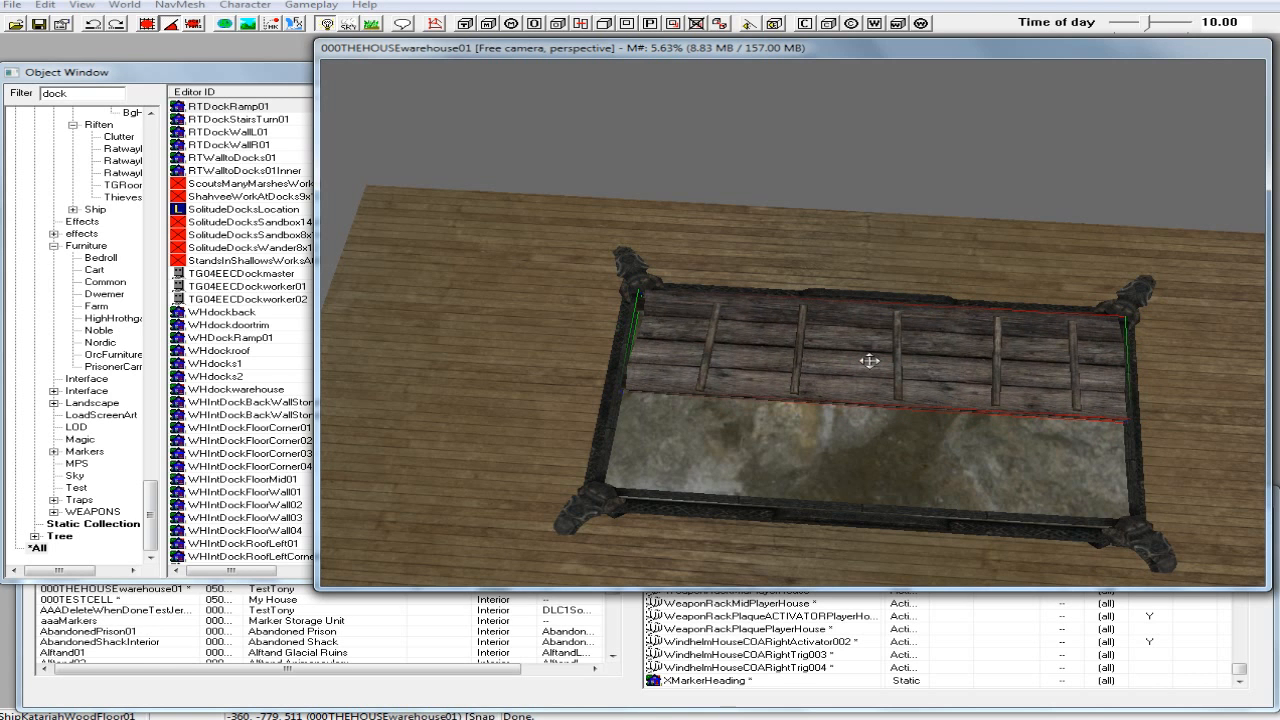
Lower the dock ramp onto the altar's stone surface, inside the raised frame, and check the fit from above.
{"action": "middle_click_drag", "start_coordinate": [869, 361], "coordinate": [880, 286], "text": "shift"}
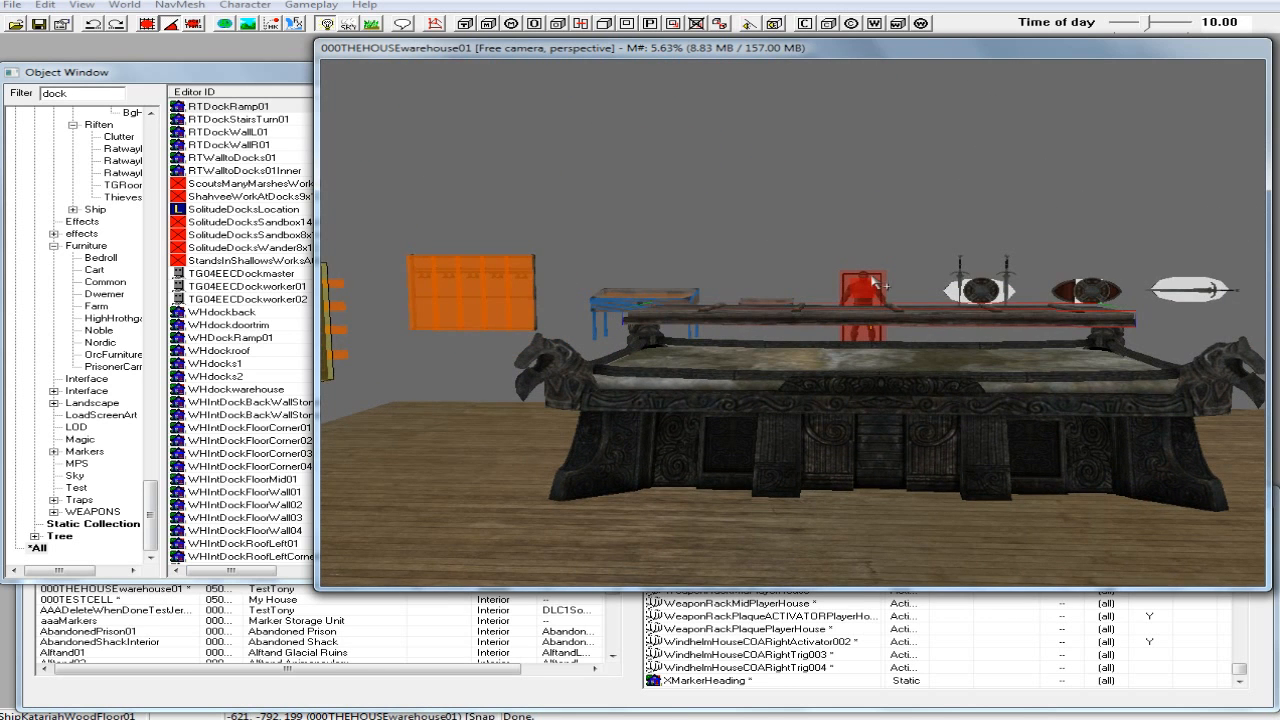
{"action": "left_click_drag", "start_coordinate": [874, 312], "coordinate": [874, 353]}
{"action": "middle_click_drag", "start_coordinate": [877, 349], "coordinate": [876, 430], "text": "shift"}
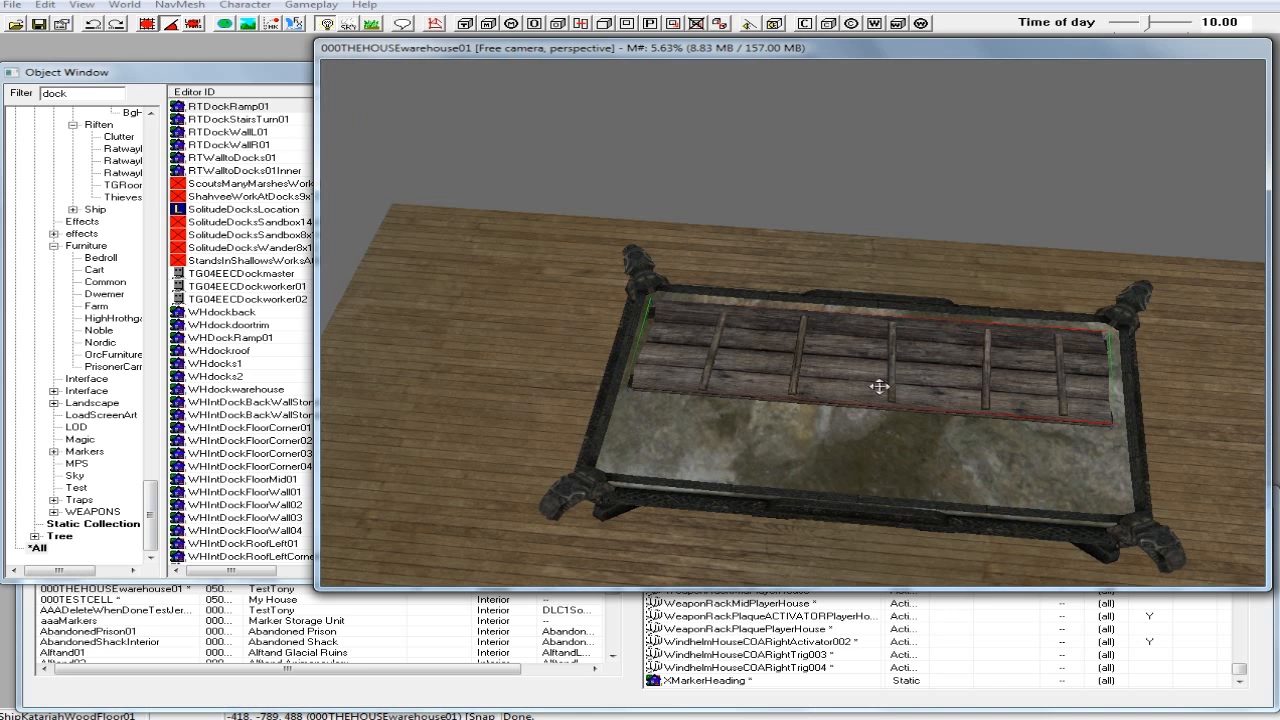
Nudge the dock ramp back until its rear edge meets the altar's rear frame.
{"action": "left_click_drag", "start_coordinate": [886, 381], "coordinate": [890, 376]}
{"action": "middle_click_drag", "start_coordinate": [891, 368], "coordinate": [899, 327], "text": "shift"}
{"action": "middle_click_drag", "start_coordinate": [899, 328], "coordinate": [889, 380], "text": "shift"}
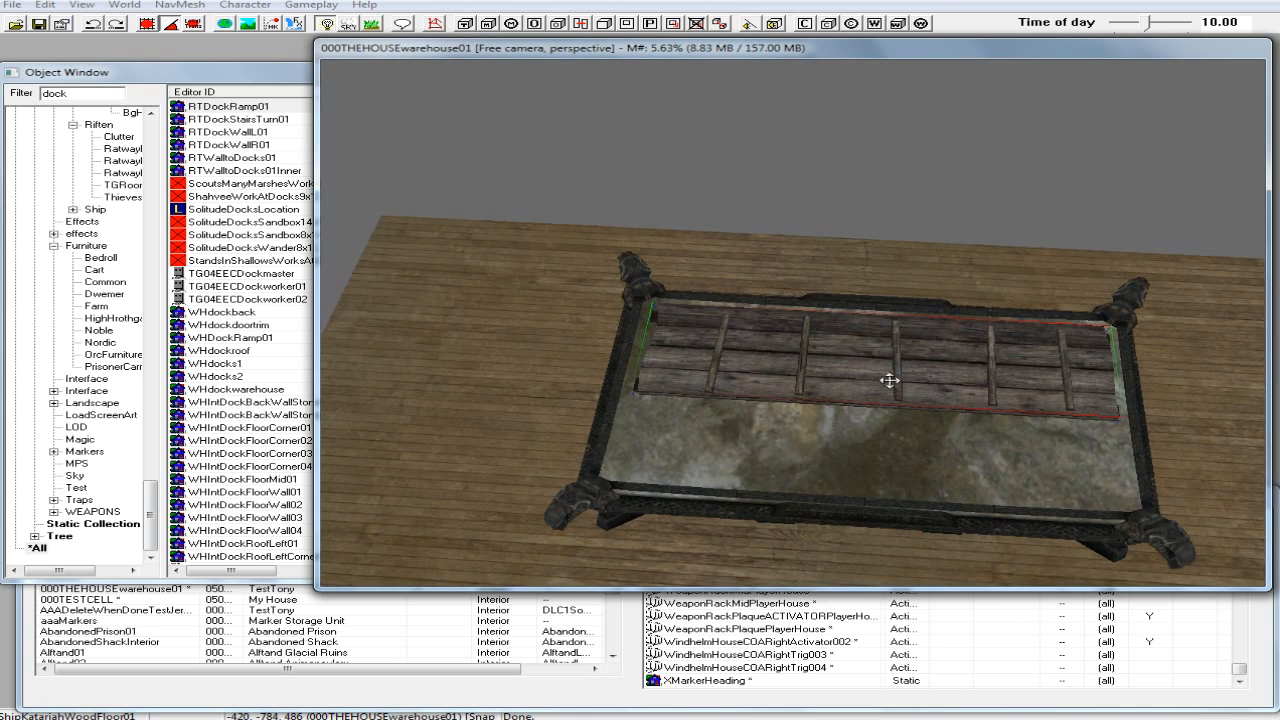
{"action": "left_click_drag", "start_coordinate": [889, 380], "coordinate": [889, 367]}
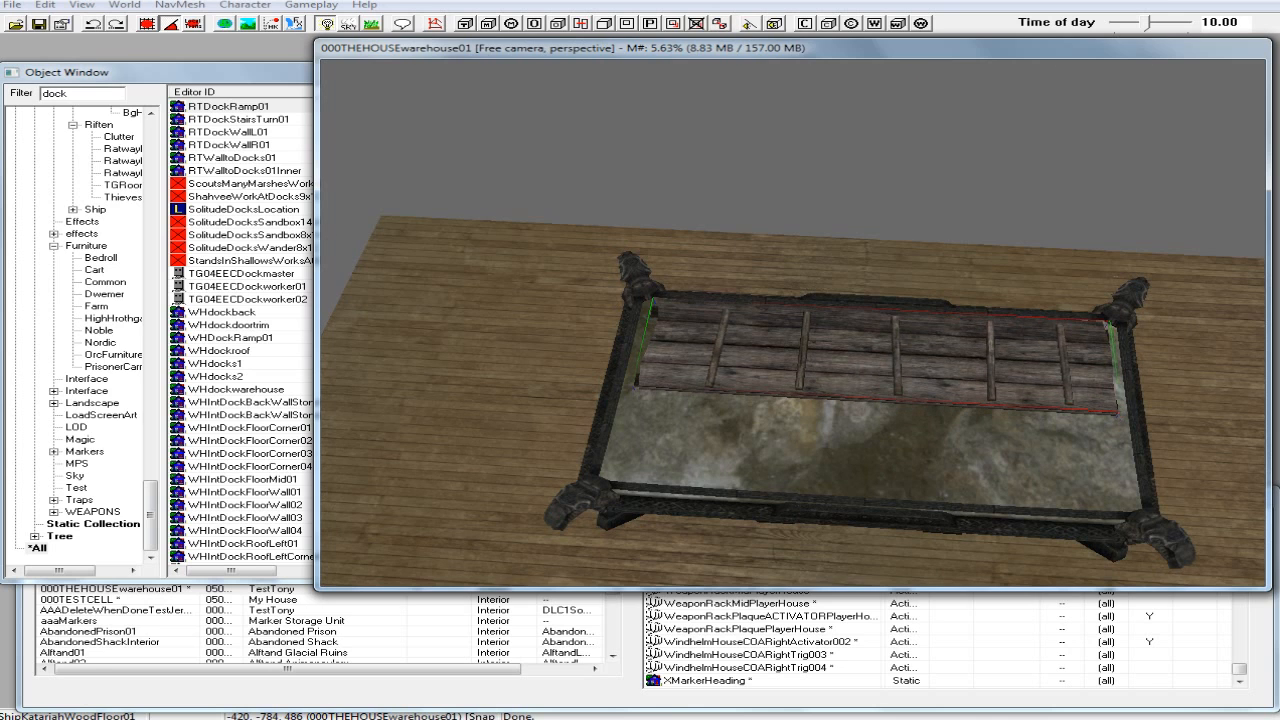
Duplicate the dock ramp, place the copy over the front half of the altar top and check the seam up close.
{"action": "right_click", "coordinate": [890, 368]}
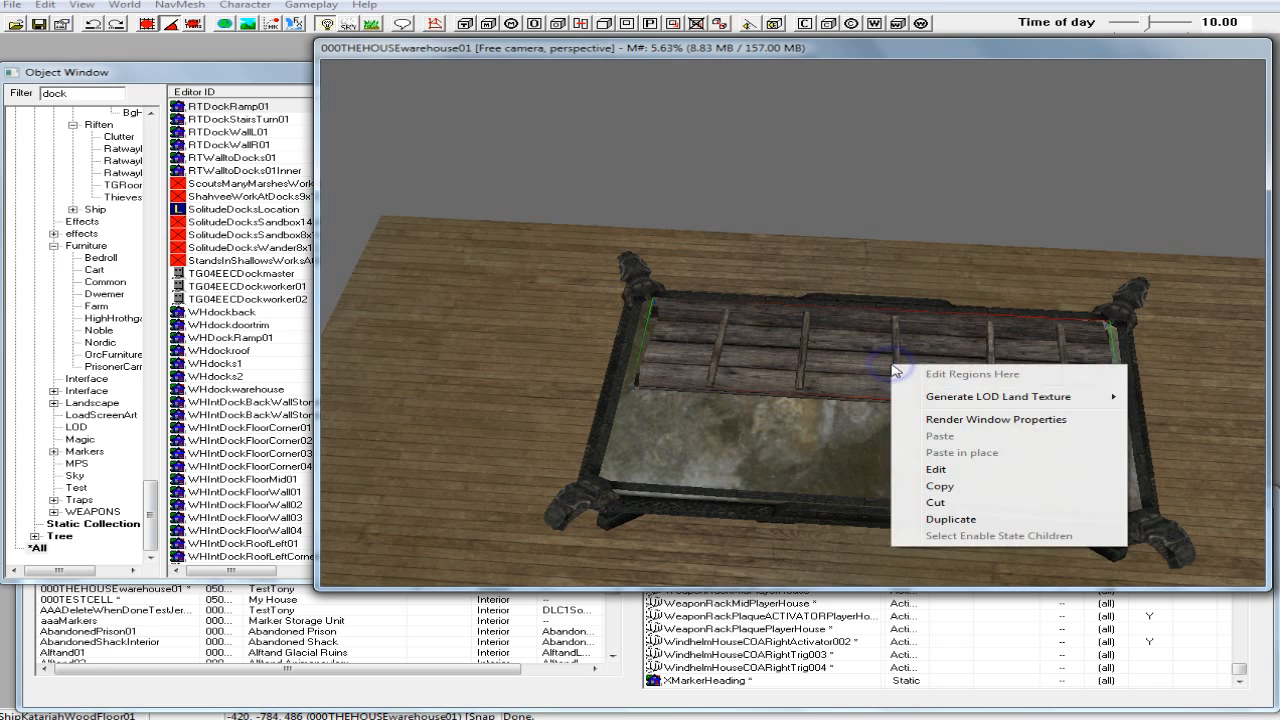
{"action": "left_click", "coordinate": [945, 519]}
{"action": "left_click_drag", "start_coordinate": [892, 366], "coordinate": [880, 440]}
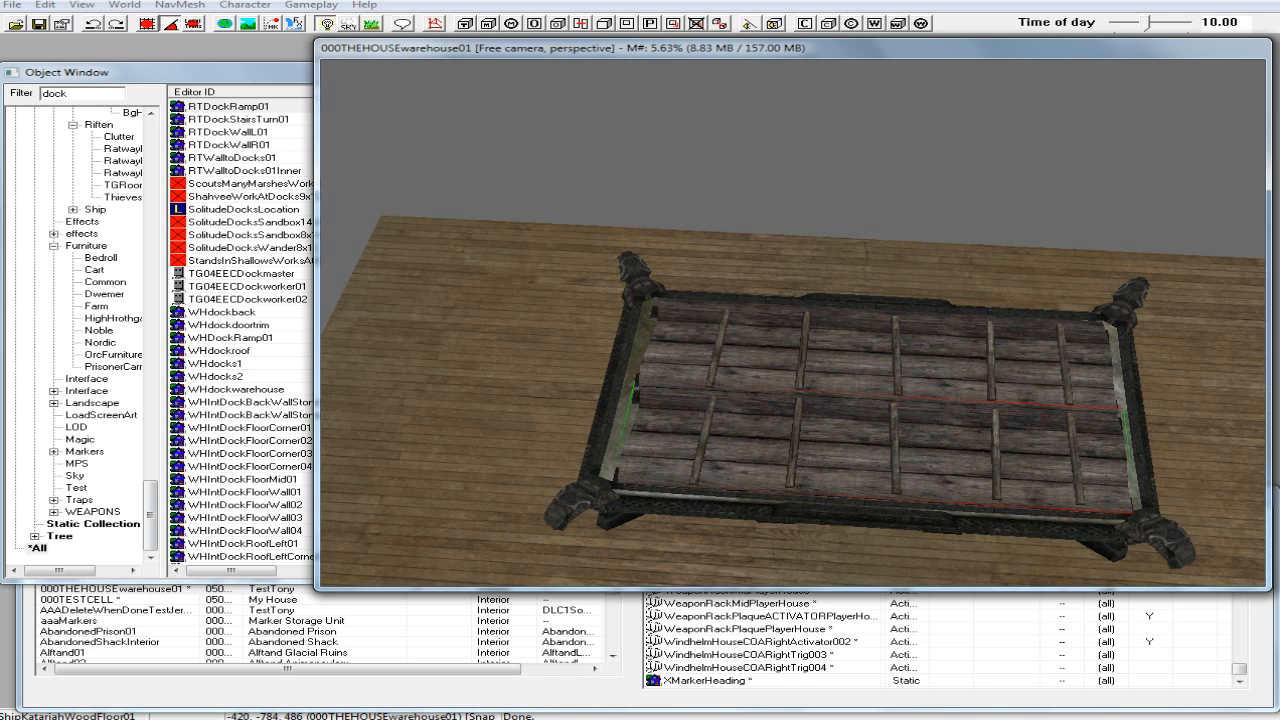
{"action": "middle_click_drag", "start_coordinate": [878, 454], "coordinate": [1018, 380]}
{"action": "scroll", "coordinate": [1025, 385], "scroll_direction": "up", "scroll_amount": 3}
{"action": "scroll", "coordinate": [1021, 382], "scroll_direction": "up", "scroll_amount": 3}
{"action": "scroll", "coordinate": [1018, 385], "scroll_direction": "up", "scroll_amount": 3}
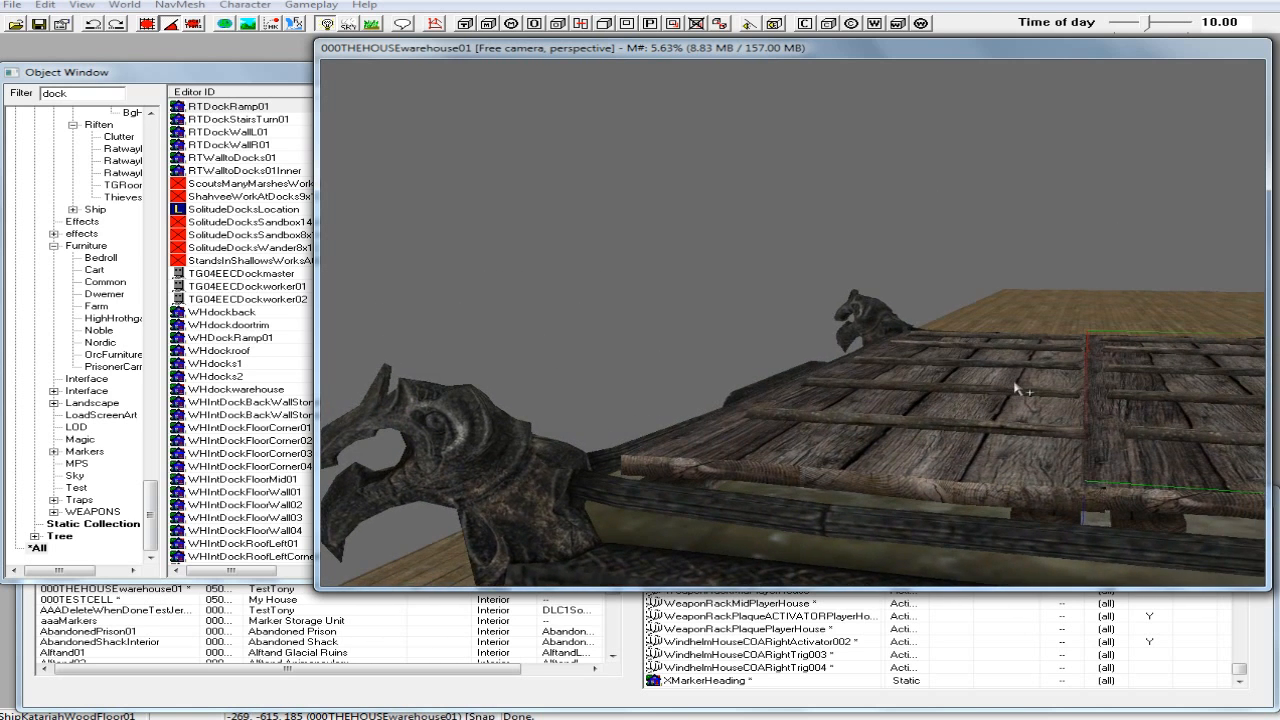
Duplicate the ShipKatariahWoodFloor01 floor piece beside the altar and raise the copy above the altar top.
{"action": "middle_click_drag", "start_coordinate": [1008, 395], "coordinate": [890, 437]}
{"action": "scroll", "coordinate": [893, 402], "scroll_direction": "down", "scroll_amount": 3}
{"action": "left_click", "coordinate": [880, 422]}
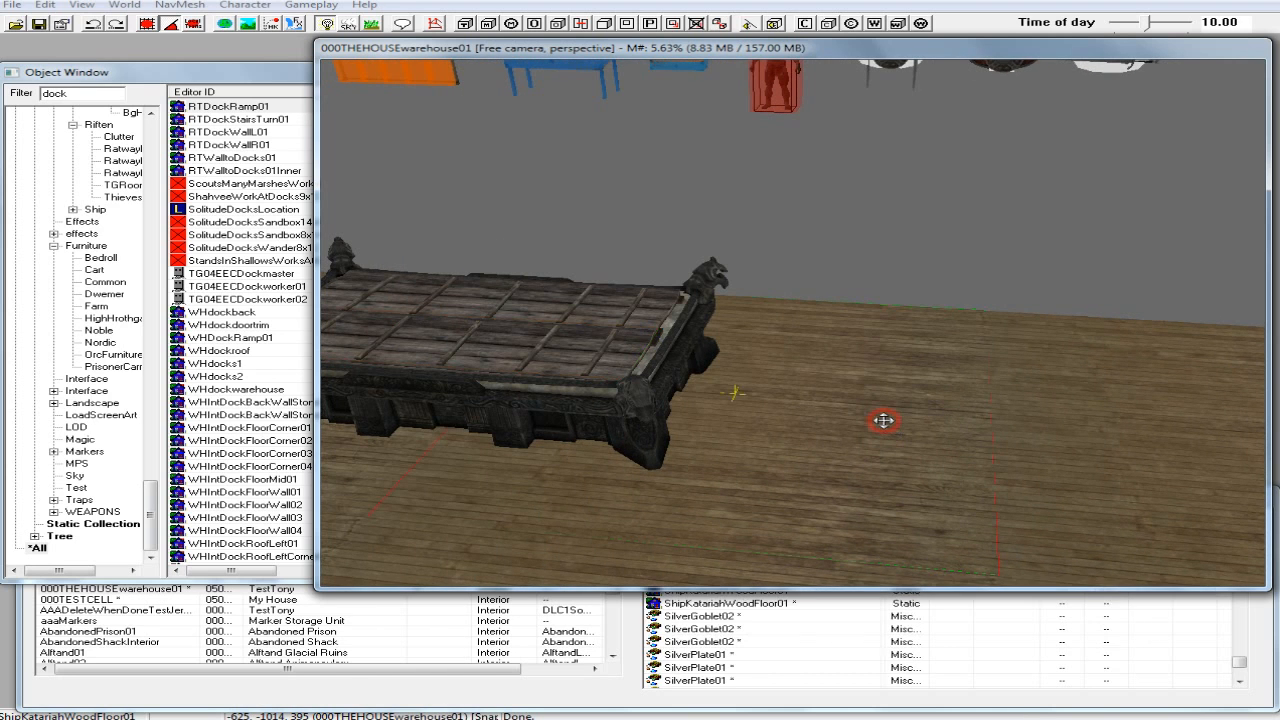
{"action": "right_click", "coordinate": [878, 425]}
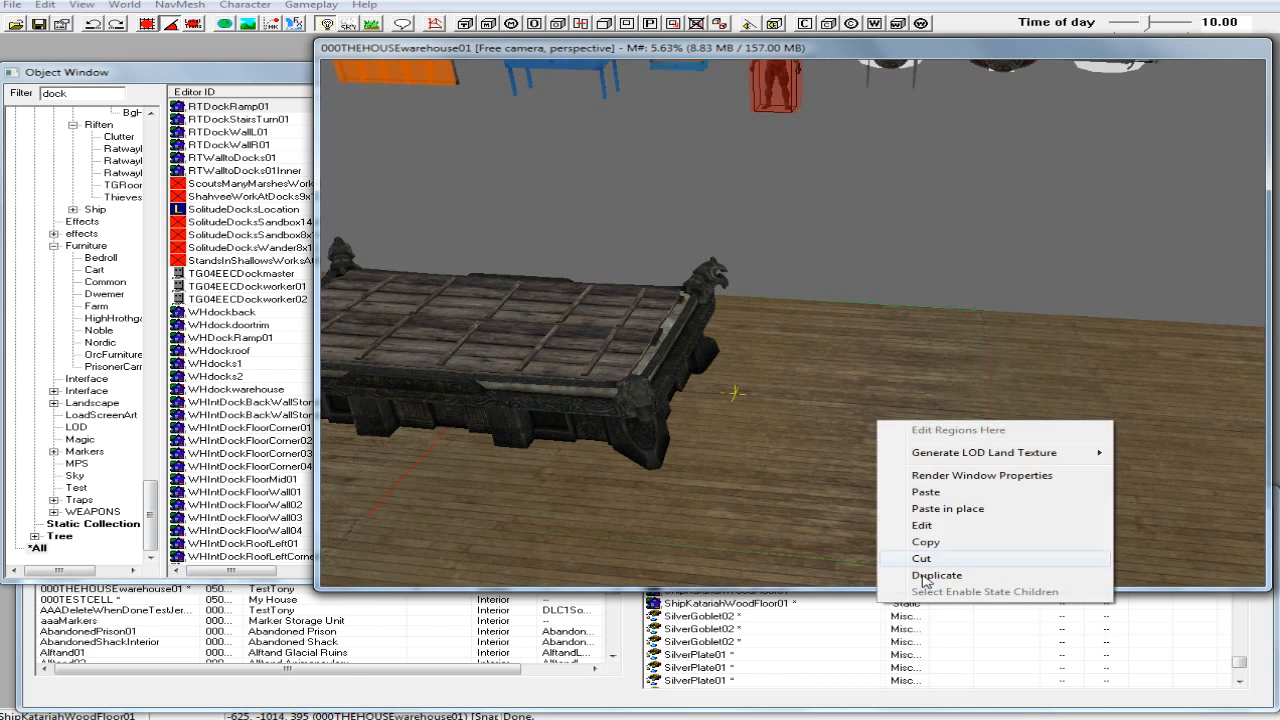
{"action": "left_click", "coordinate": [925, 580]}
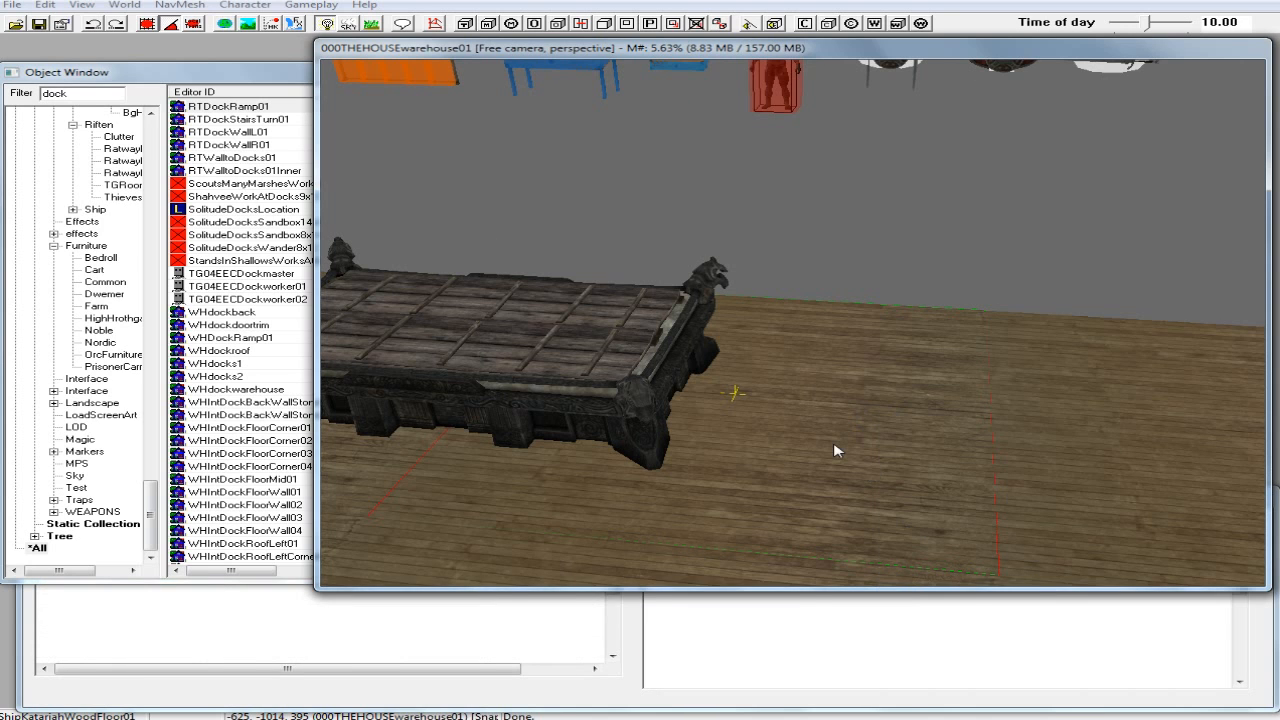
{"action": "key", "text": "z"}
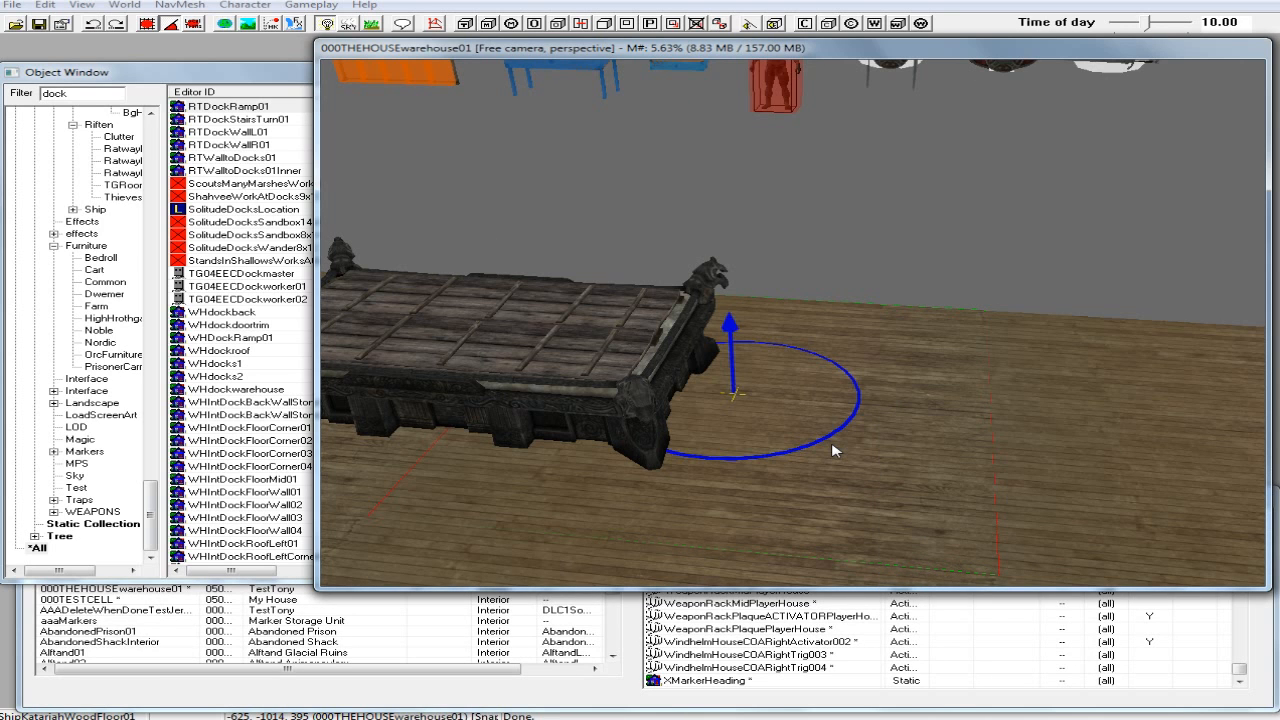
{"action": "left_click_drag", "start_coordinate": [735, 398], "coordinate": [723, 208]}
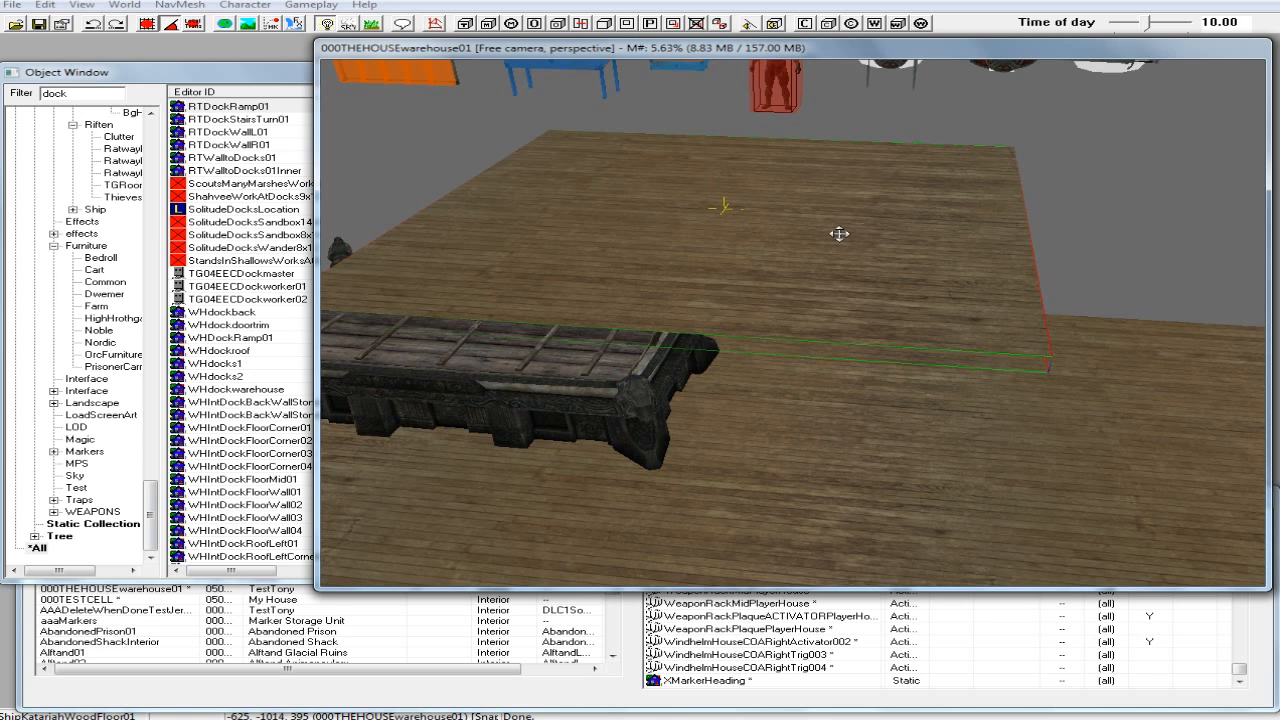
Scale the wood floor copy down to about half the altar's length and move it over the altar's right half.
{"action": "key", "text": "s"}
{"action": "left_click_drag", "start_coordinate": [839, 234], "coordinate": [705, 234]}
{"action": "middle_click_drag", "start_coordinate": [841, 234], "coordinate": [838, 264], "text": "shift"}
{"action": "mouse_move", "coordinate": [736, 300]}
{"action": "left_mouse_down"}
{"action": "mouse_move", "coordinate": [700, 300]}
{"action": "mouse_move", "coordinate": [550, 360]}
{"action": "left_mouse_up"}
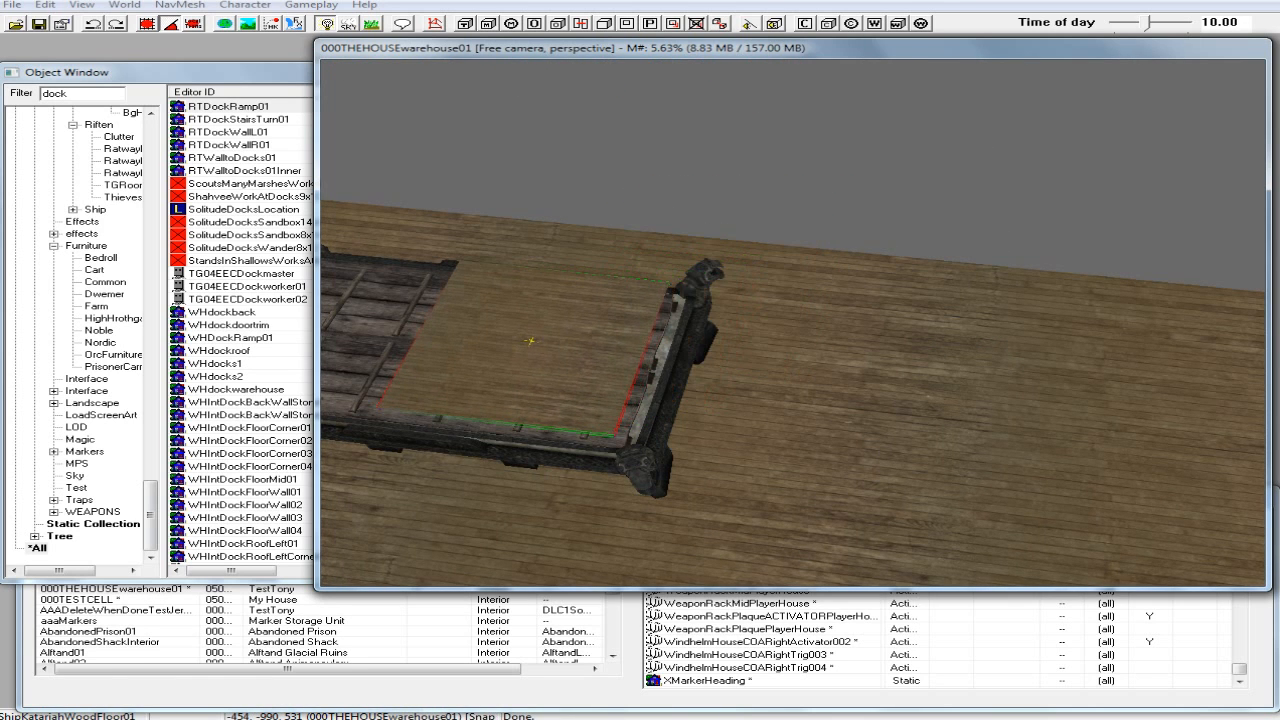
{"action": "middle_click_drag", "start_coordinate": [540, 354], "coordinate": [683, 337], "text": "shift"}
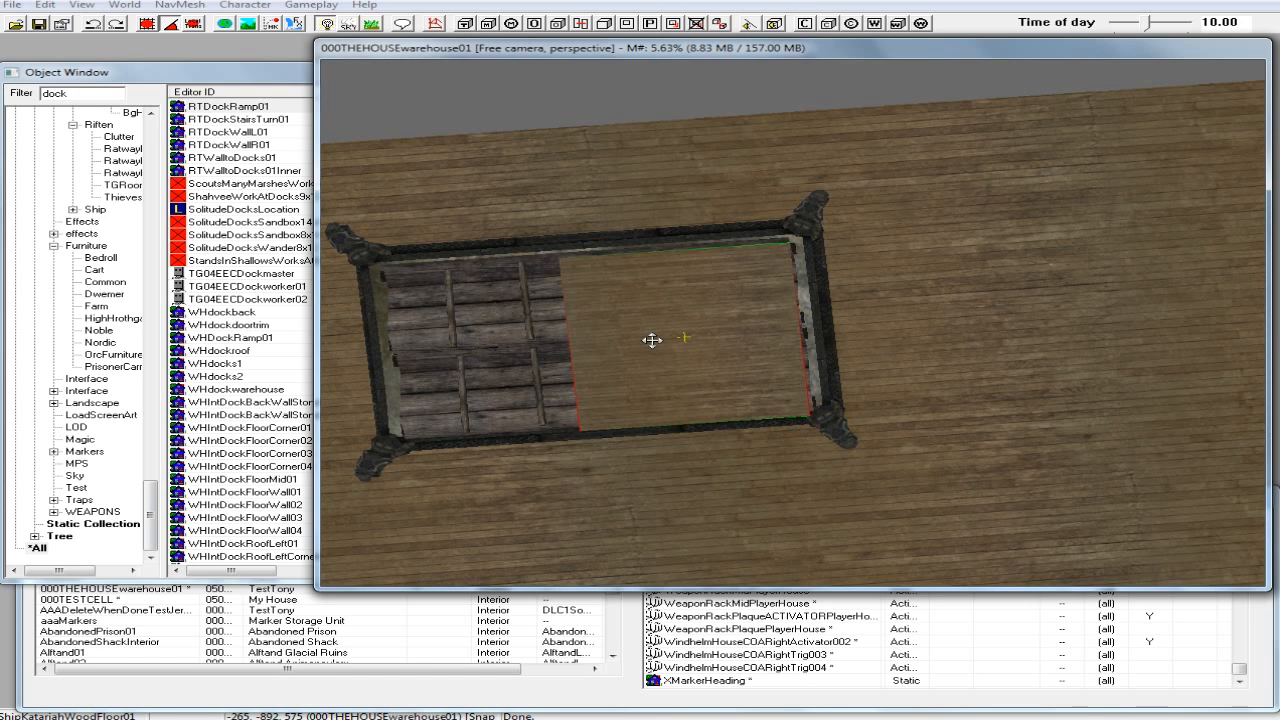
Scale the wood floor copy down further and lower it close to the altar's plank surface.
{"action": "key", "text": "s"}
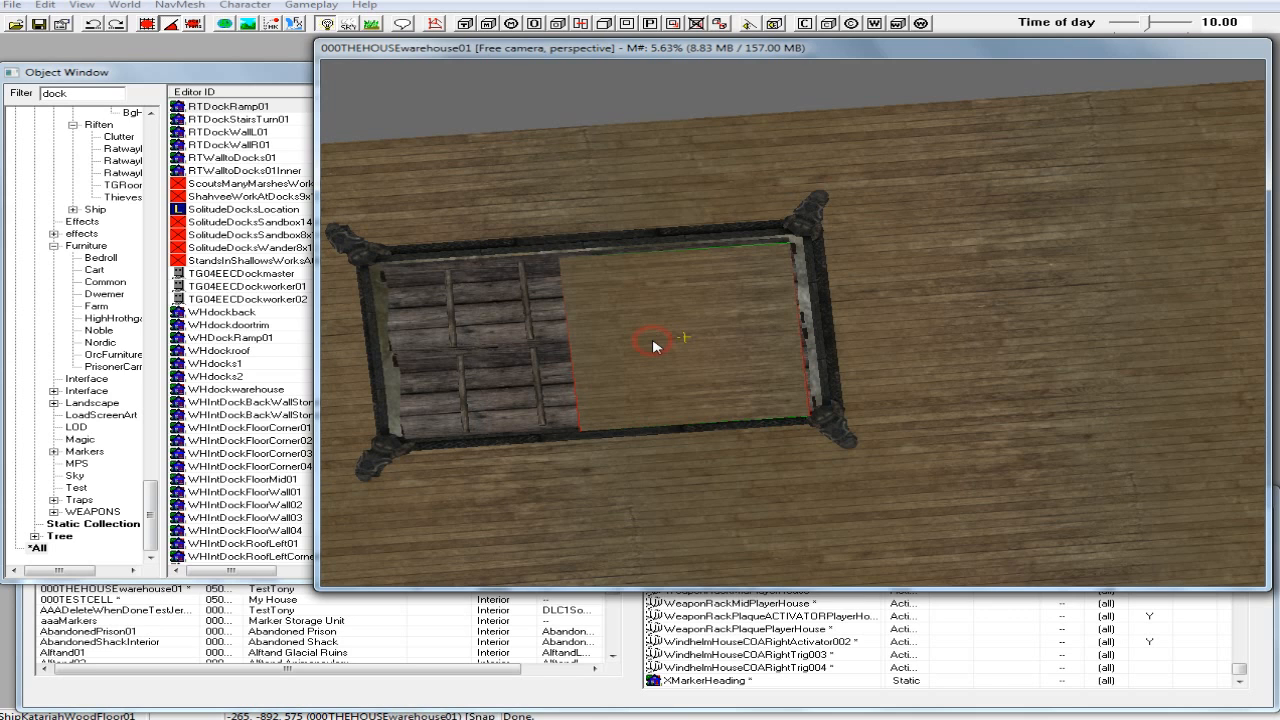
{"action": "left_click_drag", "start_coordinate": [653, 345], "coordinate": [726, 354]}
{"action": "middle_click_drag", "start_coordinate": [707, 351], "coordinate": [706, 262], "text": "shift"}
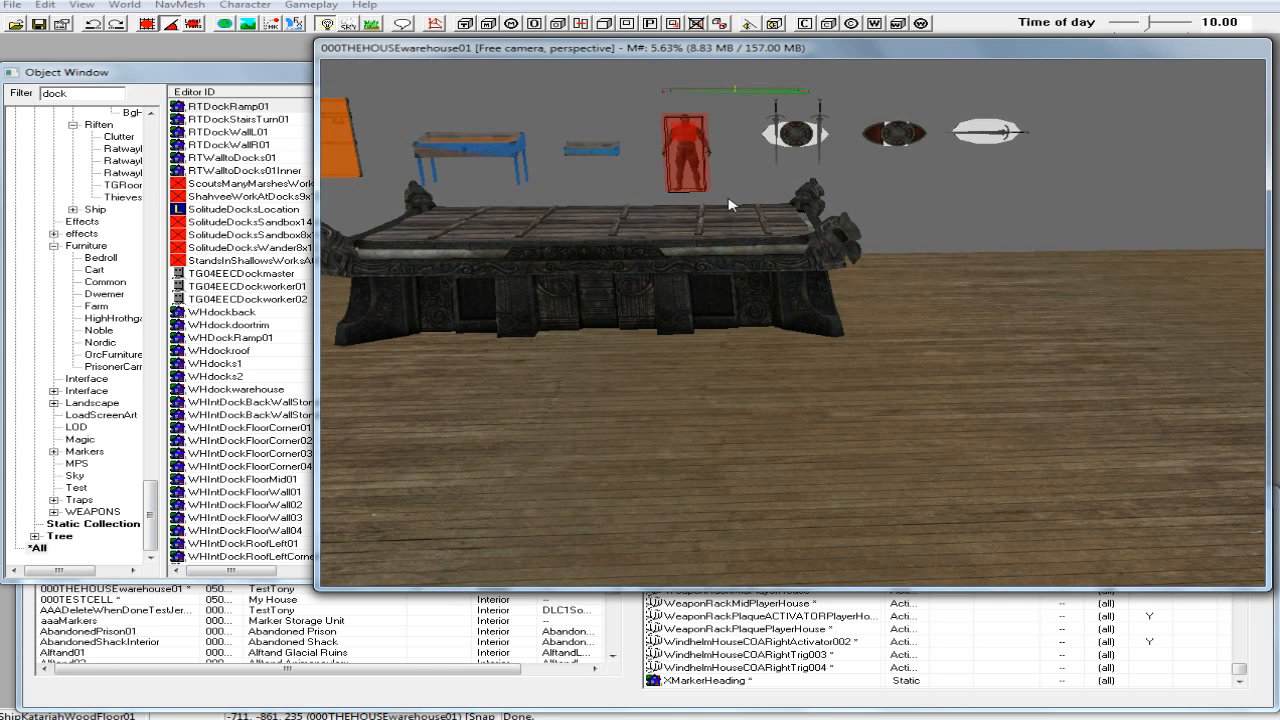
{"action": "key", "text": "z"}
{"action": "left_click_drag", "start_coordinate": [735, 88], "coordinate": [737, 223]}
{"action": "mouse_move", "coordinate": [737, 223]}
{"action": "middle_mouse_down", "text": "shift"}
{"action": "mouse_move", "coordinate": [740, 243]}
{"action": "mouse_move", "coordinate": [742, 218]}
{"action": "middle_mouse_up", "text": "shift"}
{"action": "scroll", "coordinate": [737, 216], "scroll_direction": "up", "scroll_amount": 3}
{"action": "scroll", "coordinate": [737, 237], "scroll_direction": "up", "scroll_amount": 2}
{"action": "scroll", "coordinate": [738, 222], "scroll_direction": "up", "scroll_amount": 2}
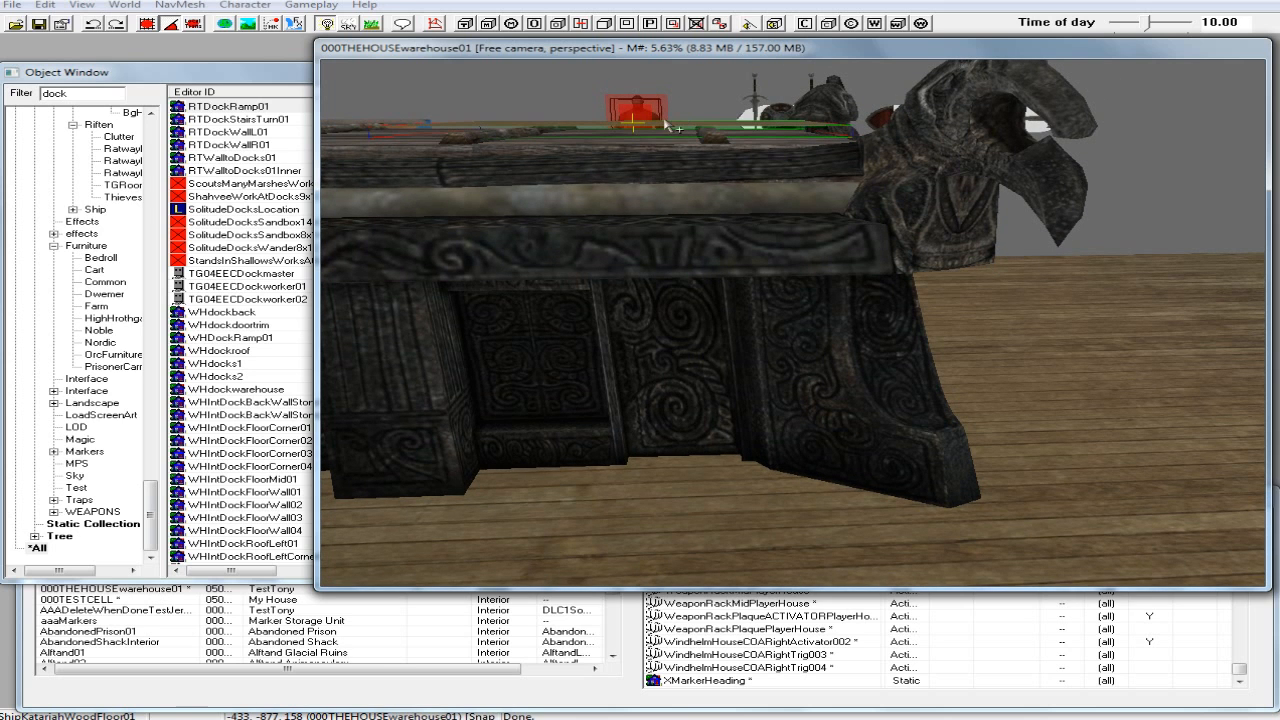
Fine-tune the small floor panel's height with the move gizmo so it sinks onto the dock planks.
{"action": "key", "text": "e"}
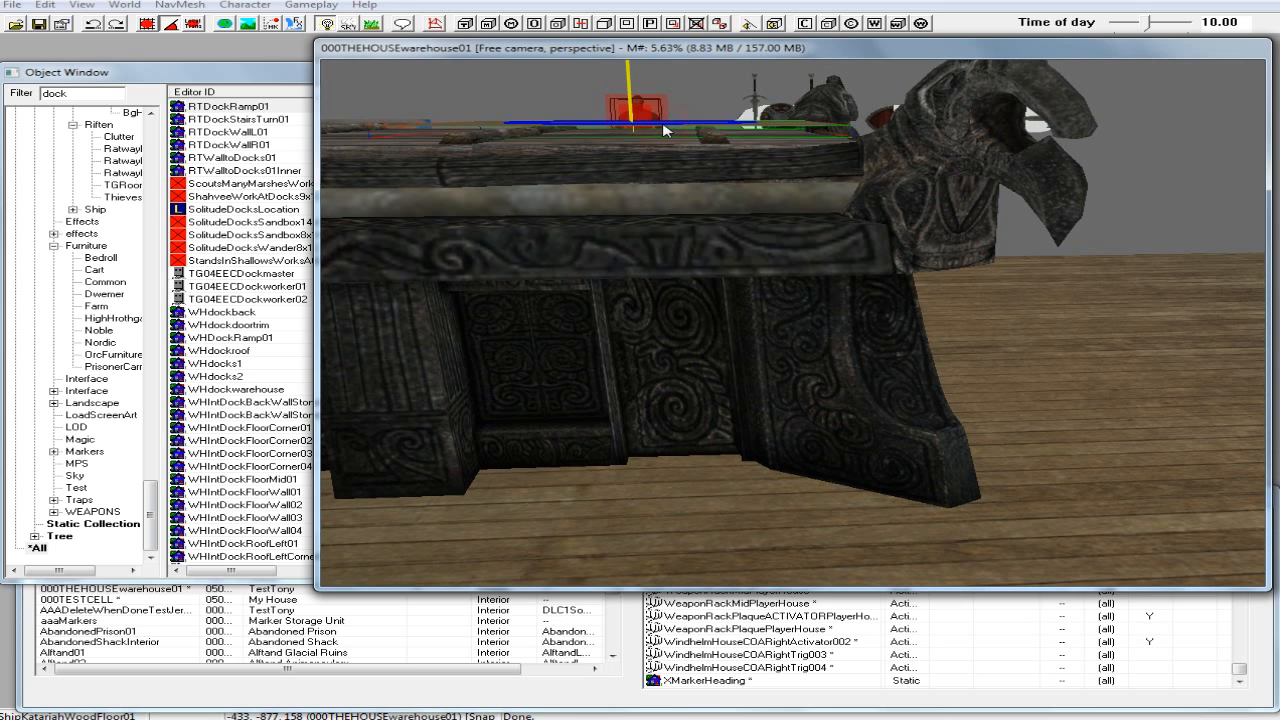
{"action": "left_click_drag", "start_coordinate": [664, 128], "coordinate": [664, 132]}
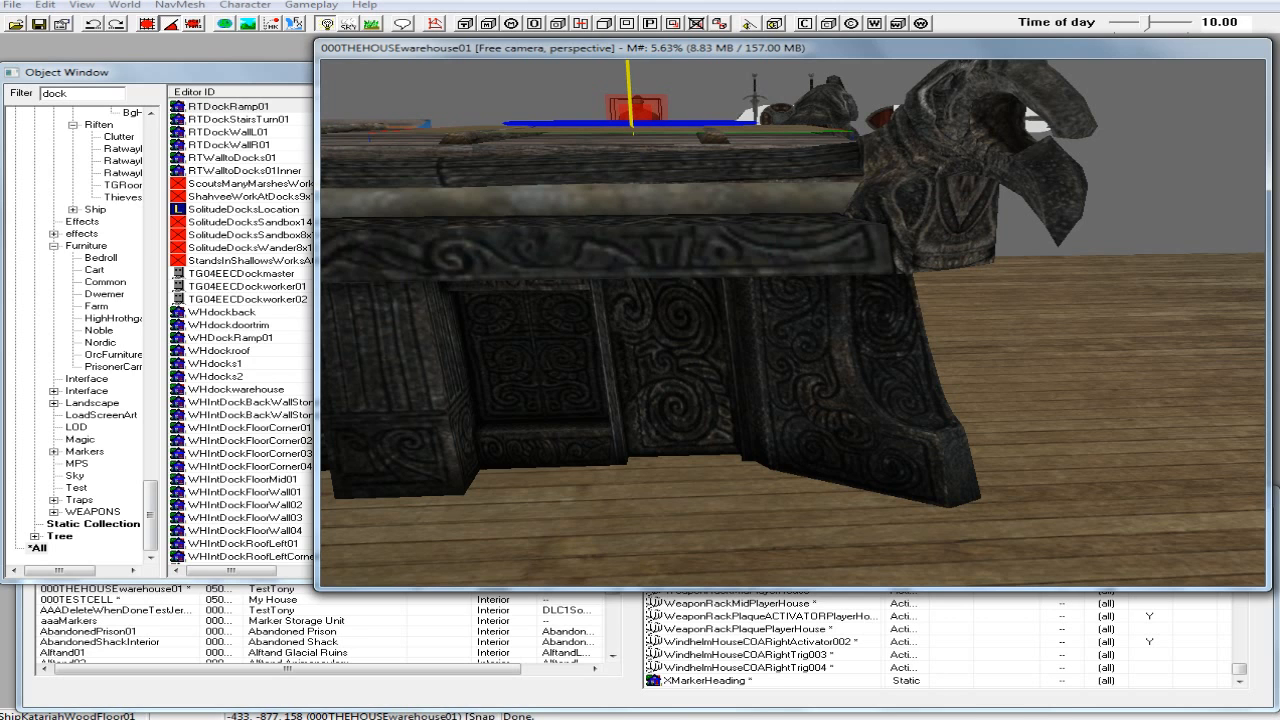
{"action": "left_click_drag", "start_coordinate": [664, 132], "coordinate": [664, 143]}
{"action": "key", "text": "e"}
{"action": "middle_click_drag", "start_coordinate": [665, 115], "coordinate": [661, 134], "text": "shift"}
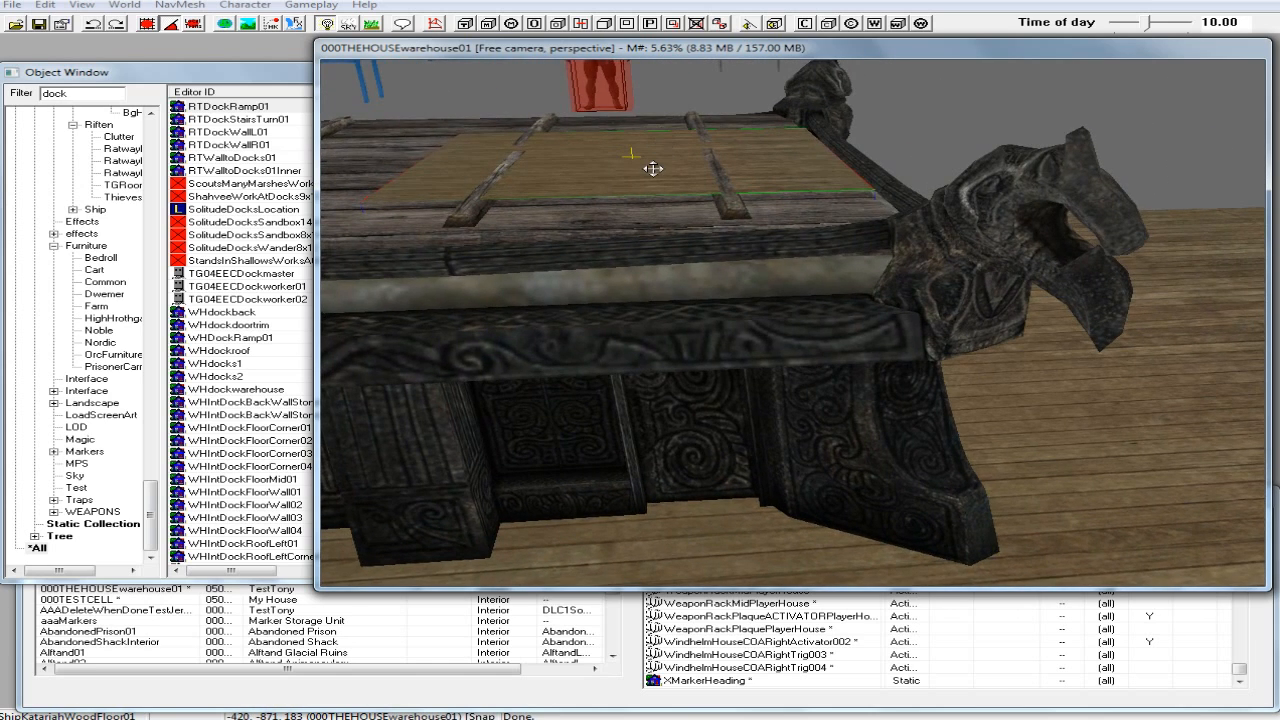
Move the small floor panel onto the front dock ramp, near the altar's front right corner.
{"action": "left_click", "coordinate": [652, 168]}
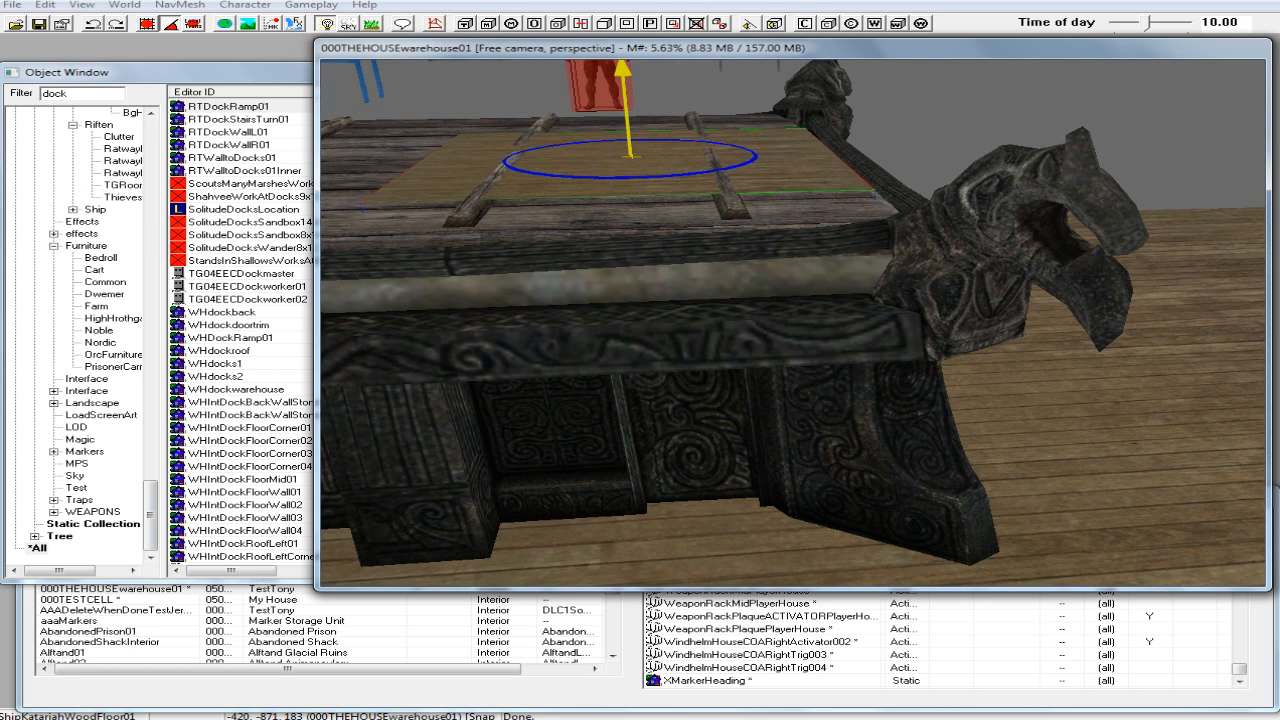
{"action": "middle_click_drag", "start_coordinate": [649, 143], "coordinate": [646, 171], "text": "shift"}
{"action": "left_click_drag", "start_coordinate": [641, 261], "coordinate": [597, 293]}
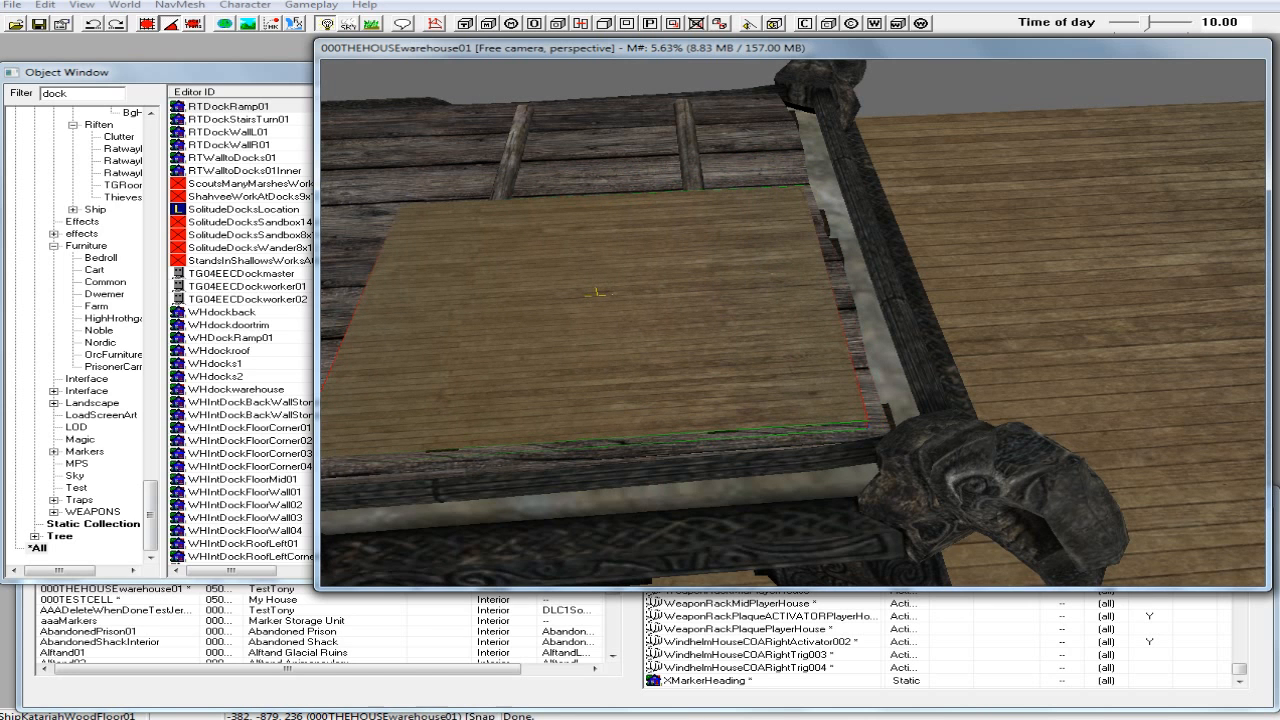
Examine how the floor panel sits on the dock planks from the altar's side and from above.
{"action": "mouse_move", "coordinate": [623, 296]}
{"action": "middle_mouse_down"}
{"action": "mouse_move", "coordinate": [579, 273]}
{"action": "mouse_move", "coordinate": [624, 267]}
{"action": "middle_mouse_up"}
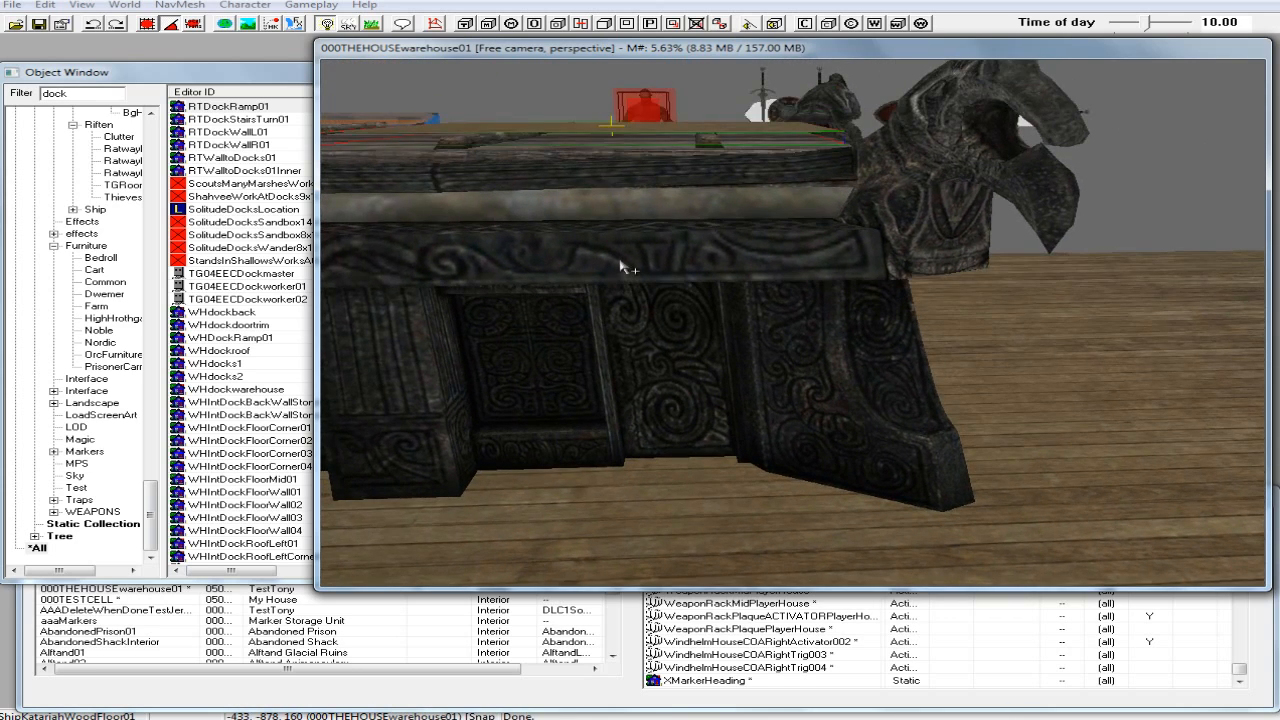
{"action": "scroll", "coordinate": [620, 266], "scroll_direction": "up", "scroll_amount": 2}
{"action": "scroll", "coordinate": [620, 266], "scroll_direction": "down", "scroll_amount": 1}
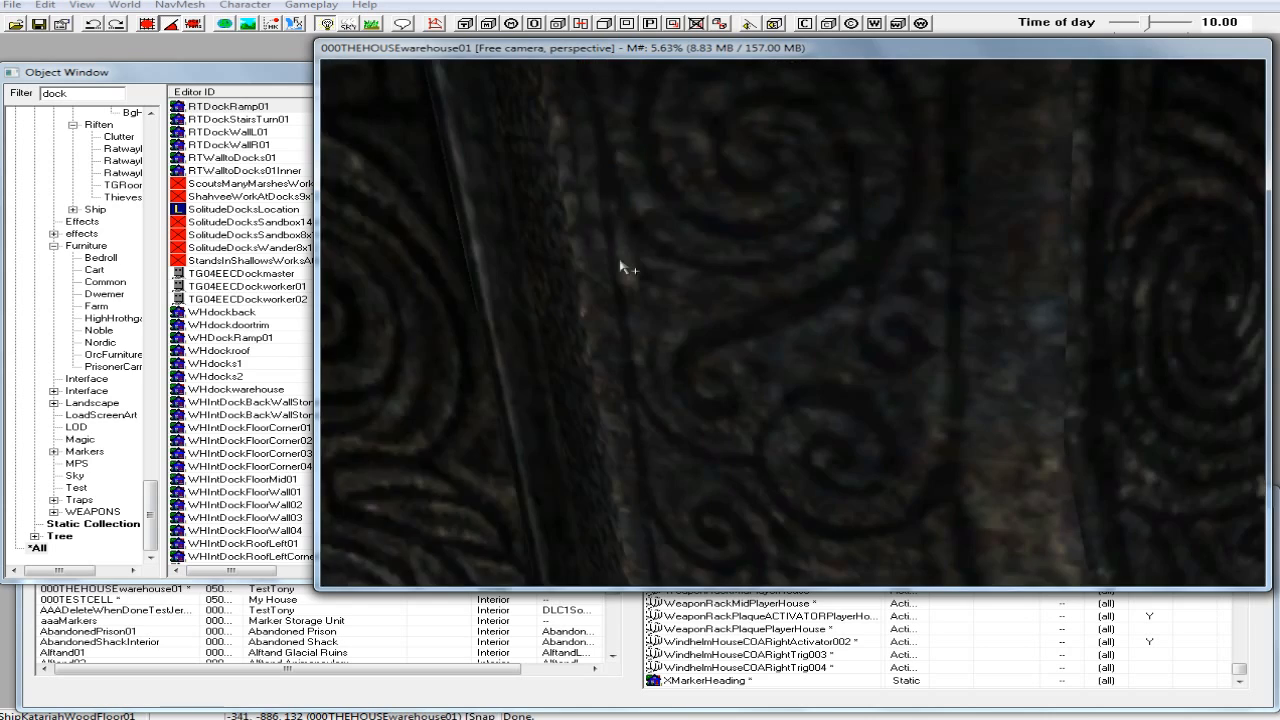
{"action": "scroll", "coordinate": [620, 266], "scroll_direction": "down", "scroll_amount": 1}
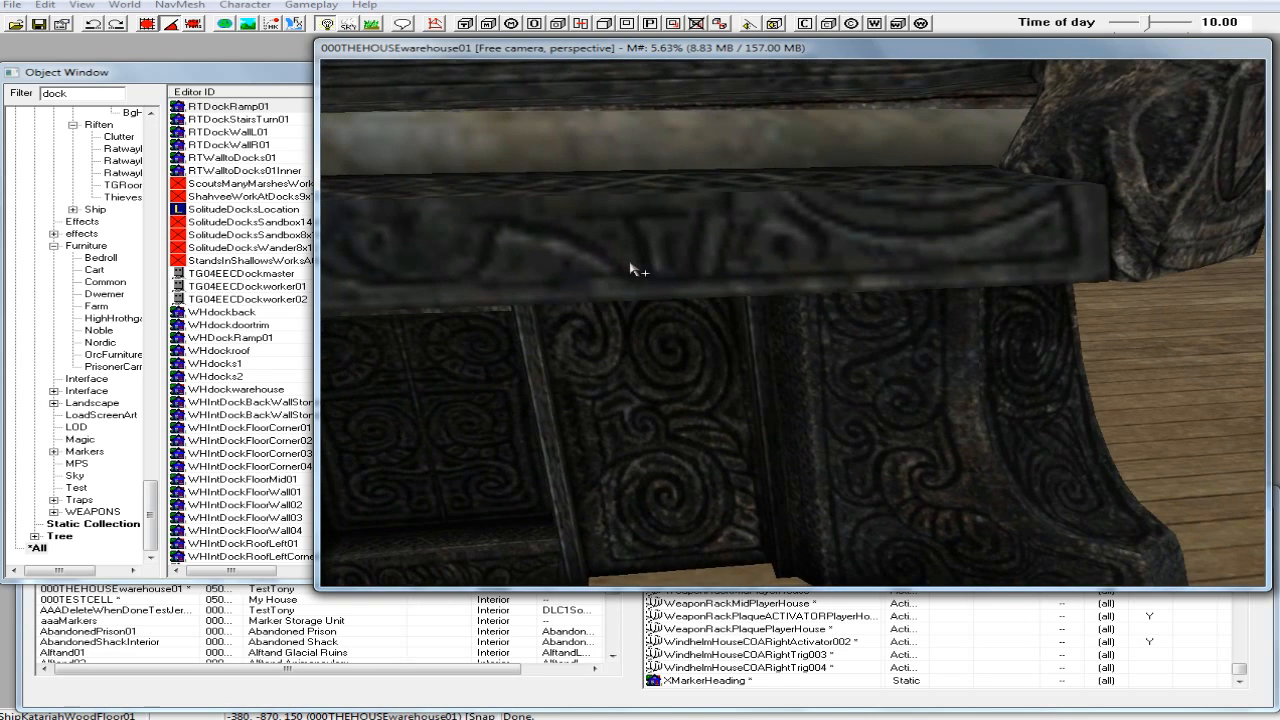
{"action": "scroll", "coordinate": [633, 272], "scroll_direction": "down", "scroll_amount": 3}
{"action": "scroll", "coordinate": [630, 268], "scroll_direction": "up", "scroll_amount": 3}
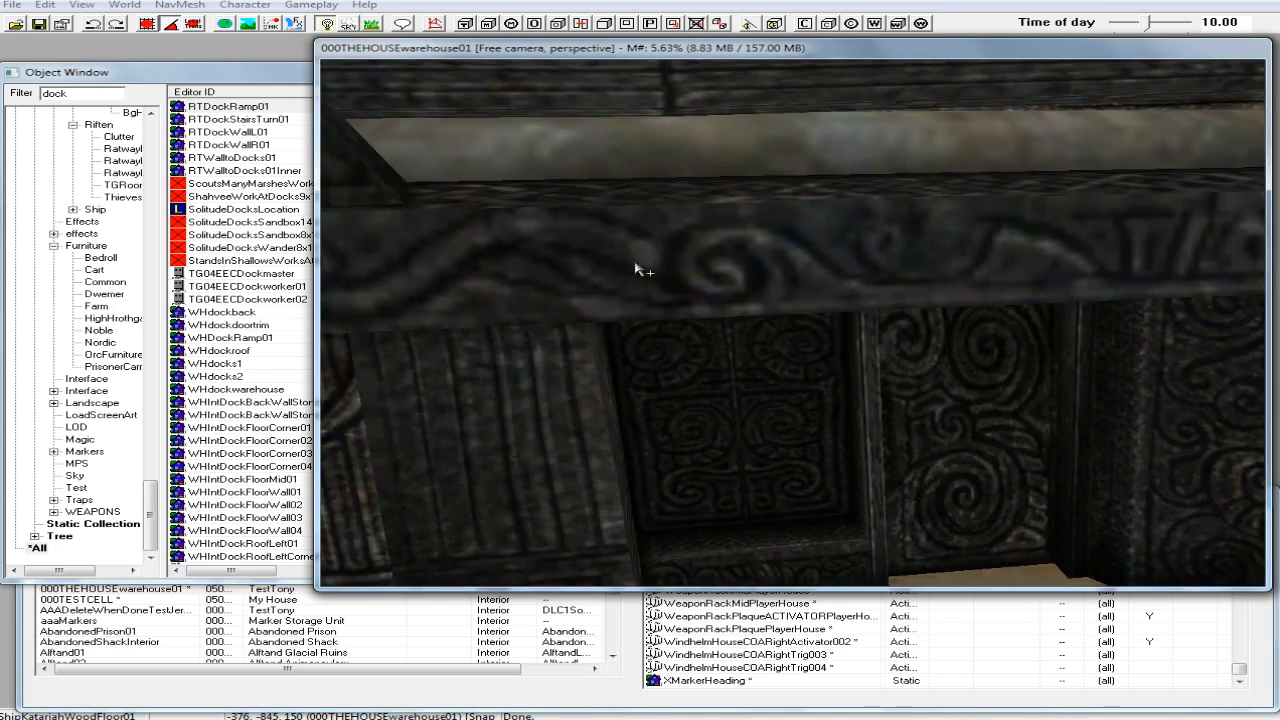
{"action": "scroll", "coordinate": [633, 268], "scroll_direction": "down", "scroll_amount": 3}
{"action": "scroll", "coordinate": [638, 272], "scroll_direction": "down", "scroll_amount": 3}
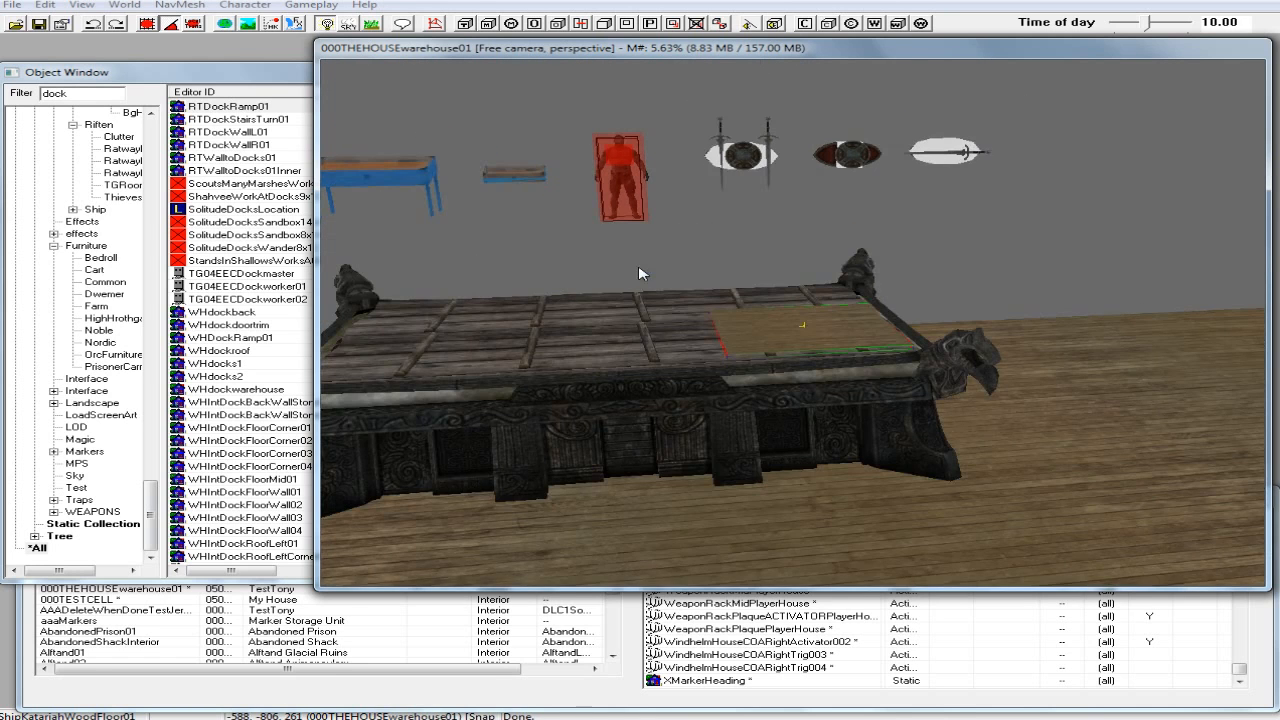
{"action": "scroll", "coordinate": [645, 300], "scroll_direction": "up", "scroll_amount": 1}
{"action": "middle_click_drag", "start_coordinate": [647, 323], "coordinate": [638, 344], "text": "shift"}
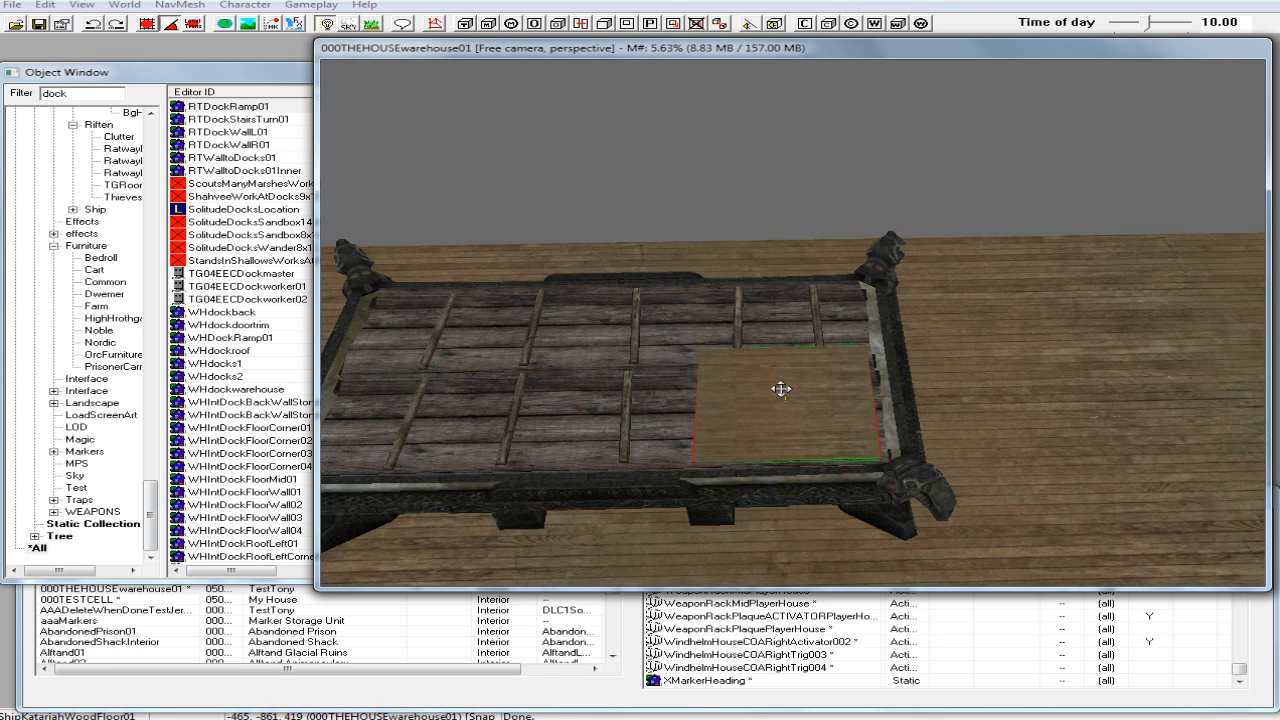
Adjust the floor panel's height to just cover the ramp's cross slats and realign it at the altar's front corner.
{"action": "mouse_move", "coordinate": [781, 389]}
{"action": "left_mouse_down"}
{"action": "mouse_move", "coordinate": [770, 391]}
{"action": "mouse_move", "coordinate": [786, 391]}
{"action": "left_mouse_up"}
{"action": "middle_click_drag", "start_coordinate": [781, 384], "coordinate": [788, 337], "text": "shift"}
{"action": "scroll", "coordinate": [789, 336], "scroll_direction": "up", "scroll_amount": 1}
{"action": "scroll", "coordinate": [788, 337], "scroll_direction": "up", "scroll_amount": 4}
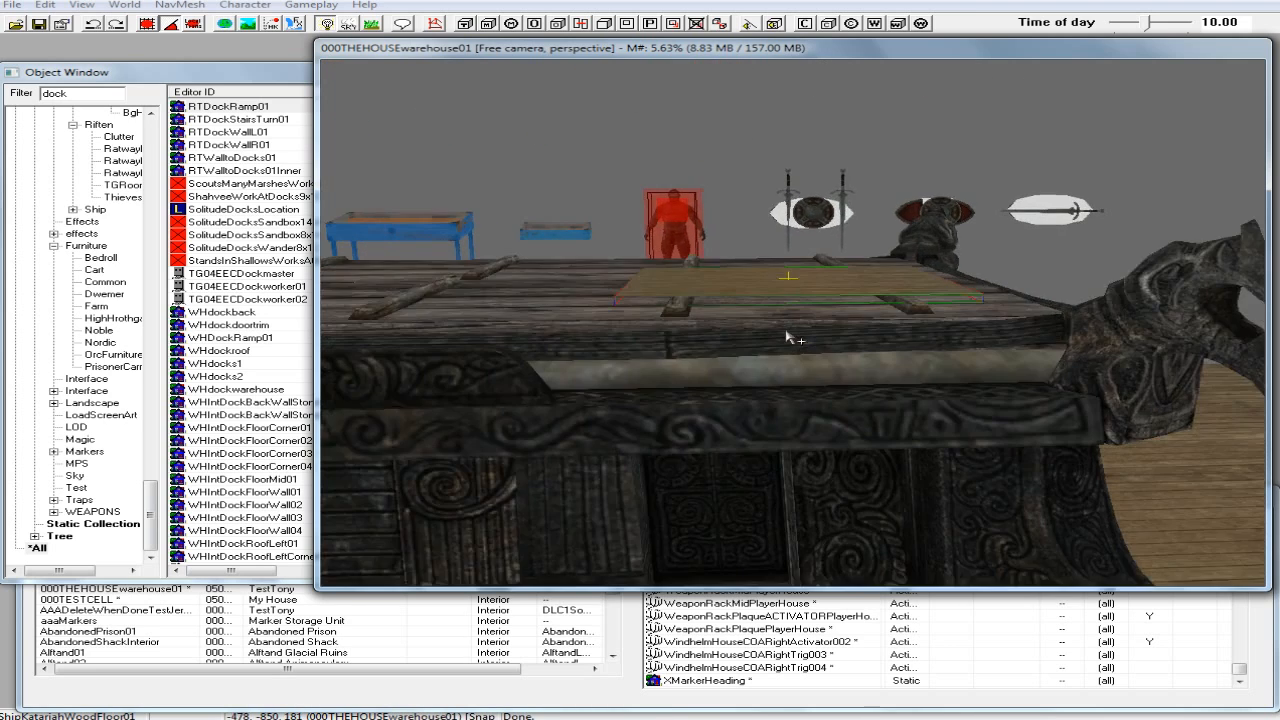
{"action": "scroll", "coordinate": [788, 333], "scroll_direction": "up", "scroll_amount": 2}
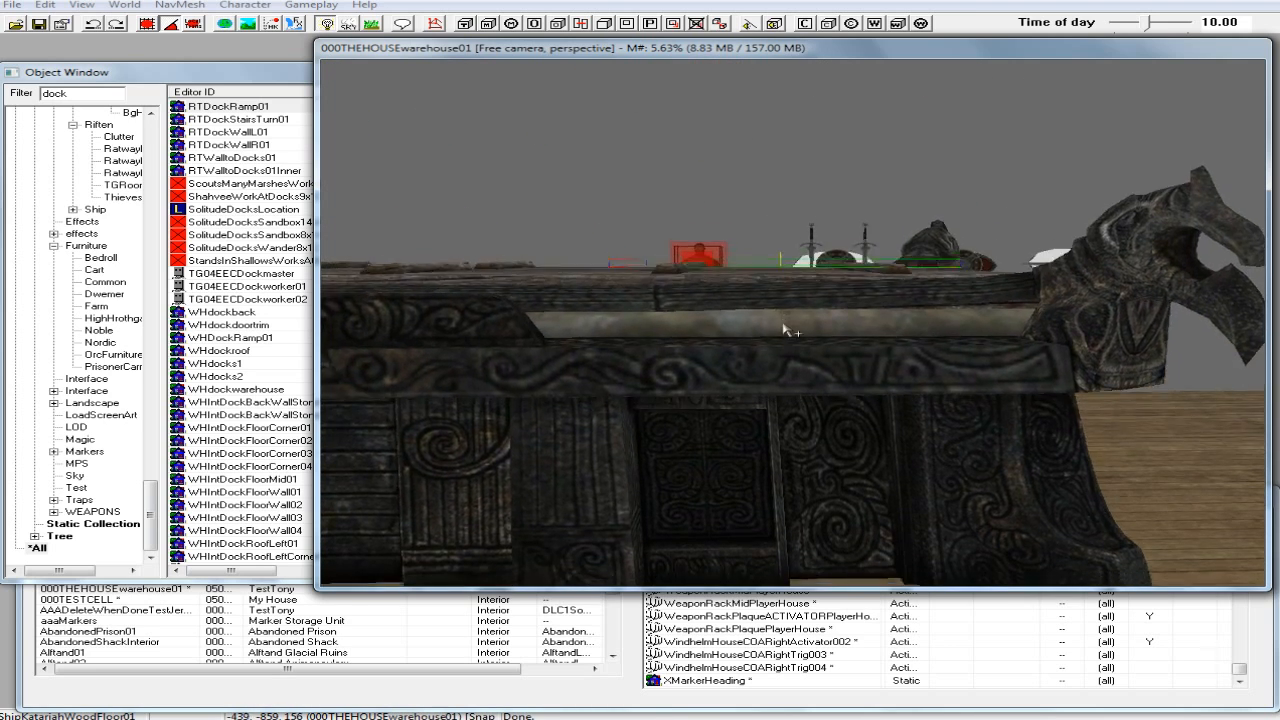
{"action": "scroll", "coordinate": [788, 333], "scroll_direction": "down", "scroll_amount": 2}
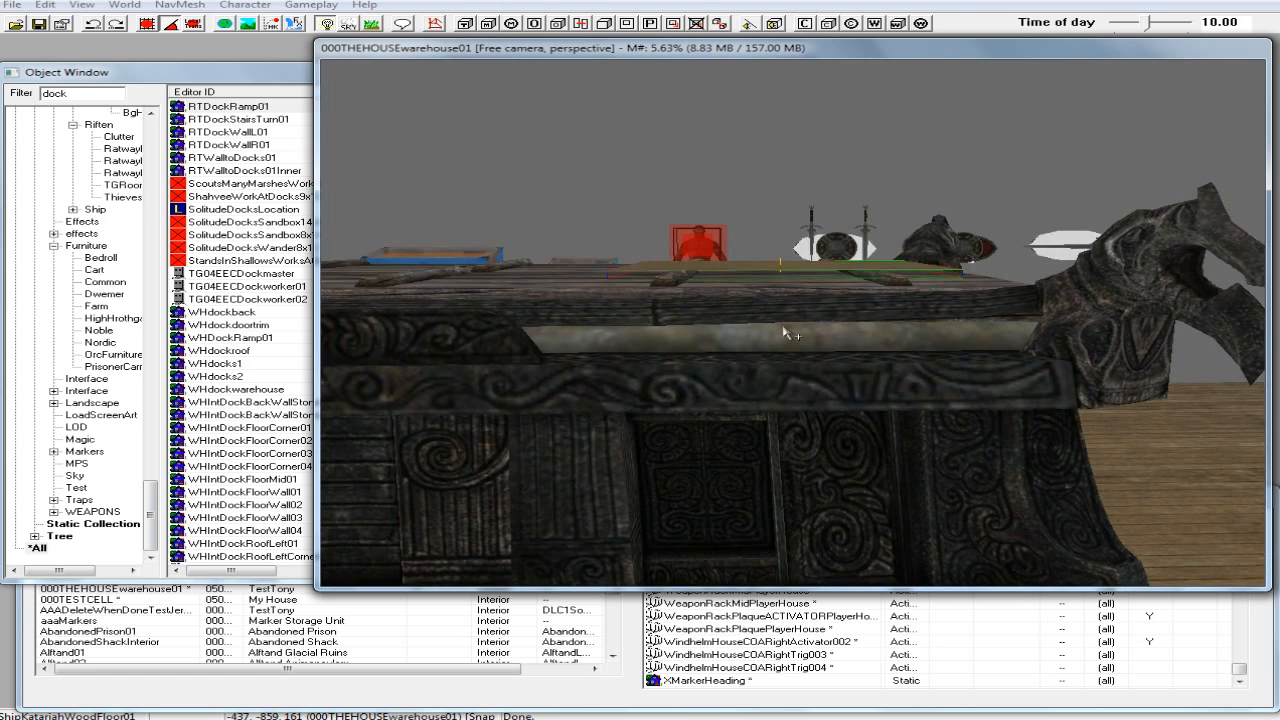
{"action": "left_click", "coordinate": [781, 266]}
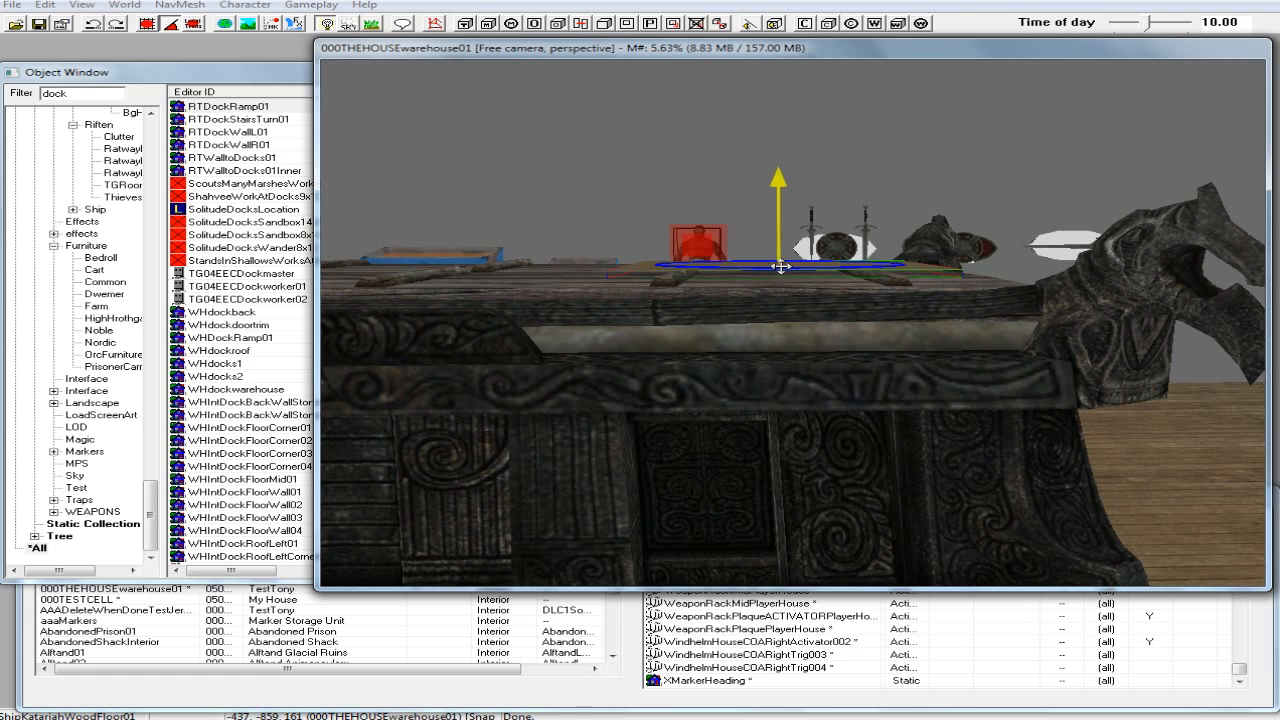
{"action": "left_click_drag", "start_coordinate": [782, 267], "coordinate": [782, 272]}
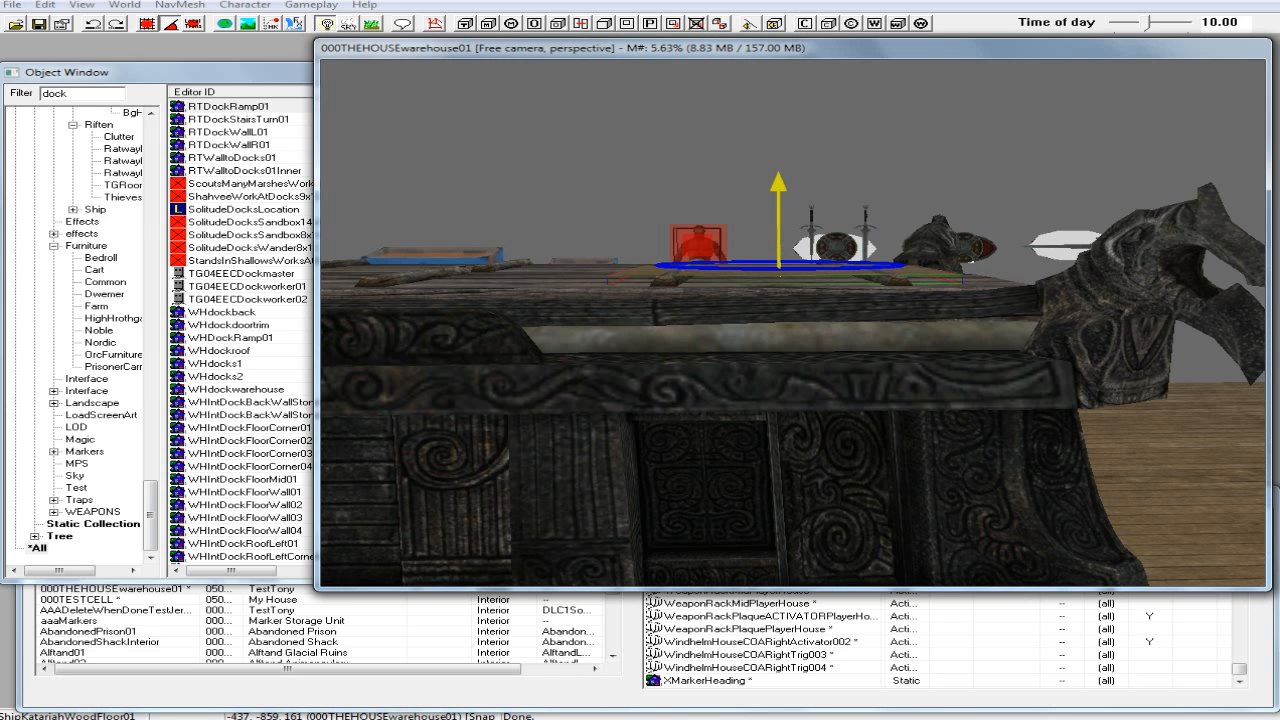
{"action": "left_click_drag", "start_coordinate": [781, 271], "coordinate": [781, 266]}
{"action": "middle_click_drag", "start_coordinate": [797, 260], "coordinate": [783, 297], "text": "shift"}
{"action": "left_click_drag", "start_coordinate": [764, 368], "coordinate": [807, 392]}
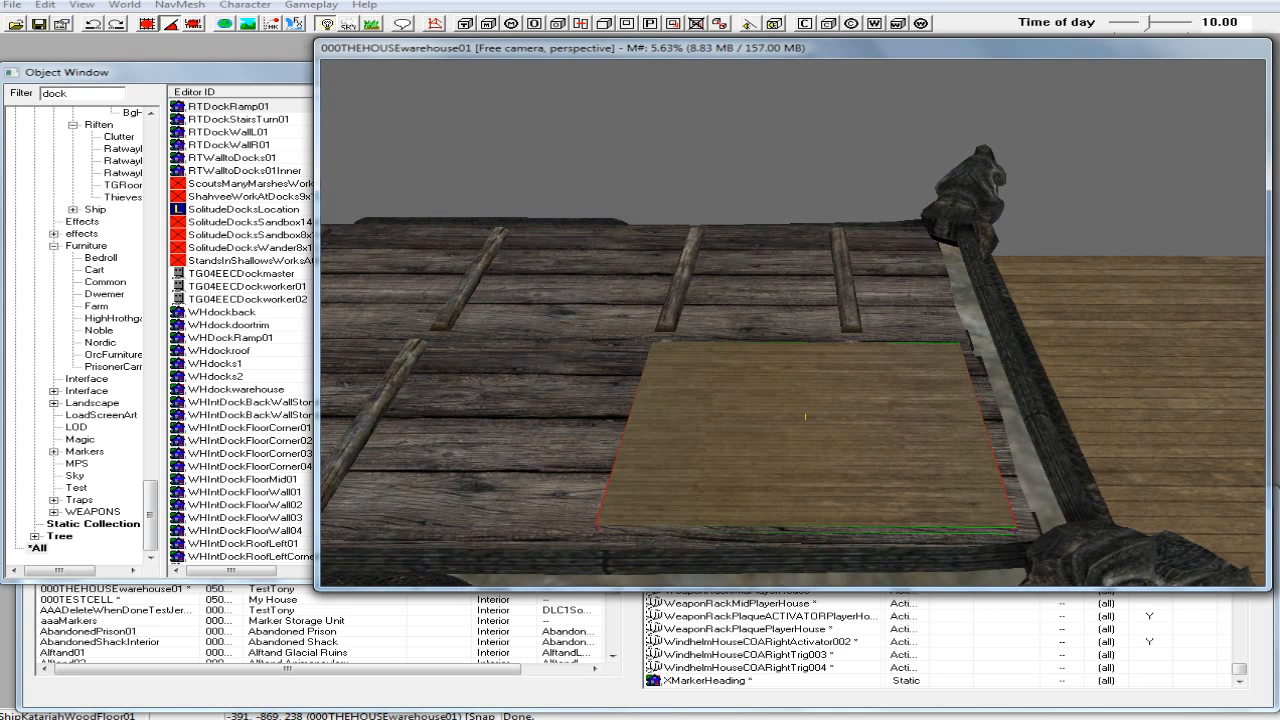
Duplicate the floor panel and place the copy directly beside it along the front half of the altar top.
{"action": "right_click", "coordinate": [810, 412]}
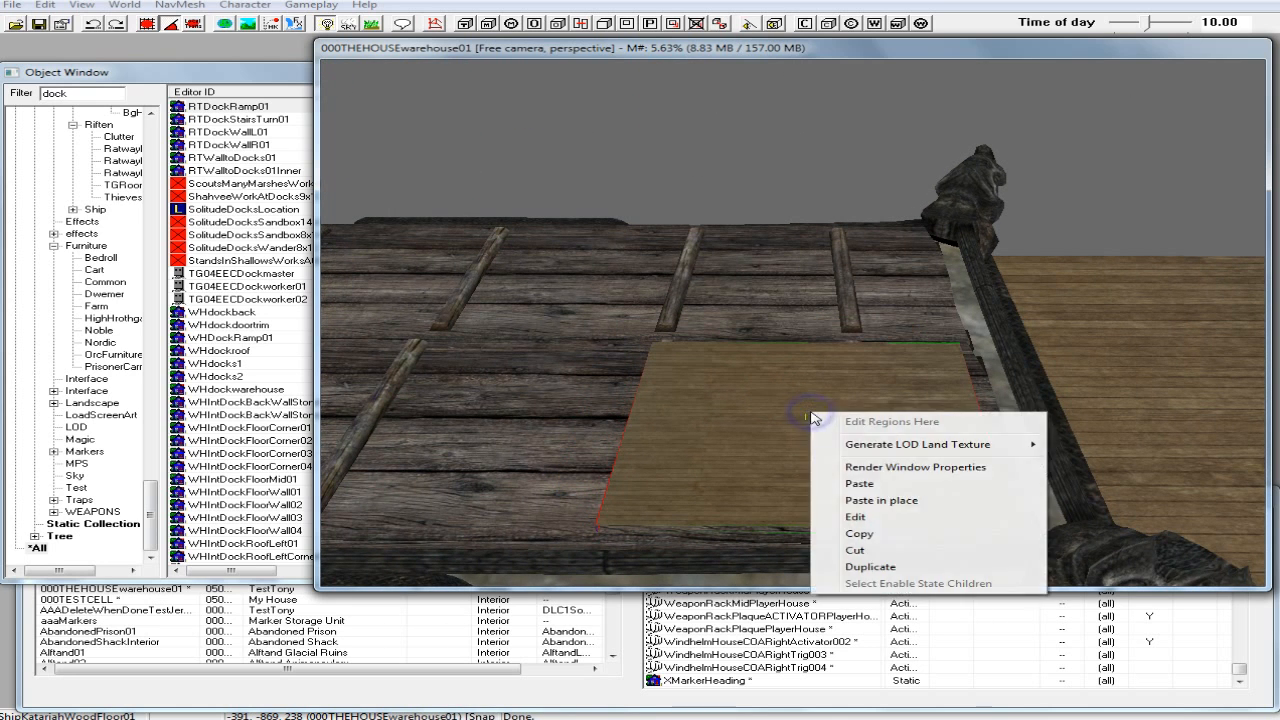
{"action": "left_click", "coordinate": [878, 568]}
{"action": "left_click_drag", "start_coordinate": [836, 431], "coordinate": [484, 435]}
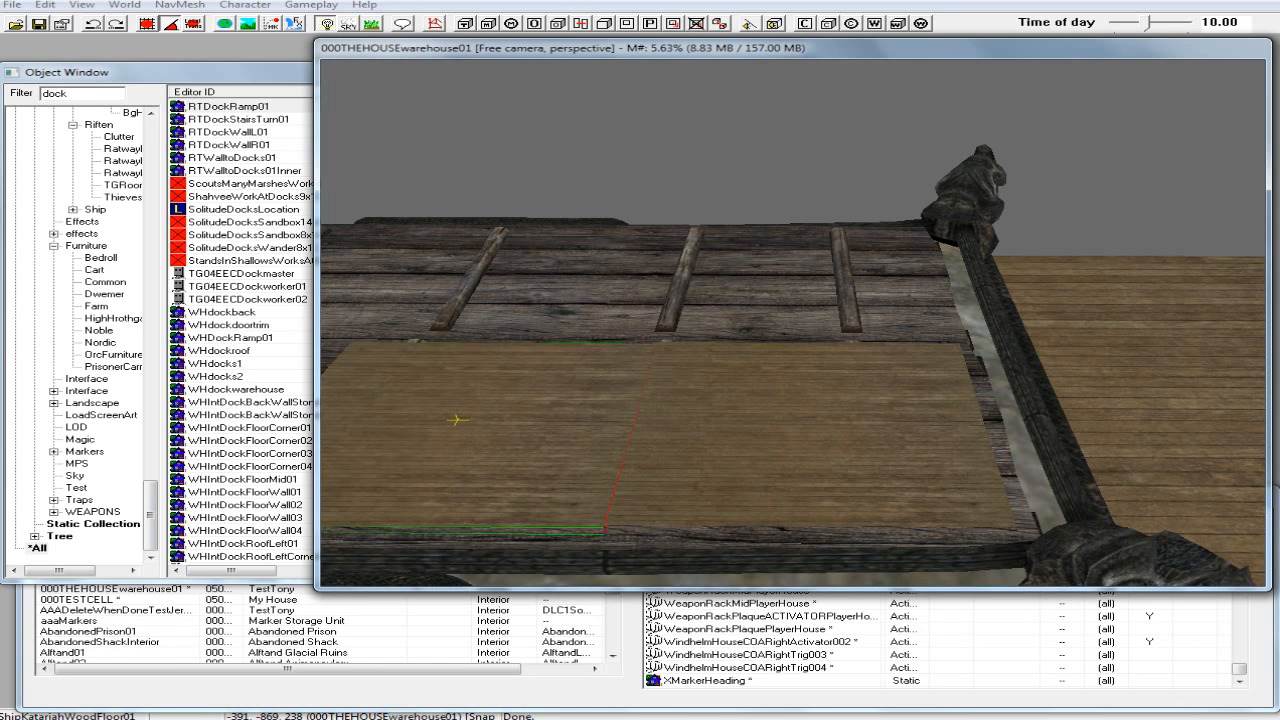
{"action": "scroll", "coordinate": [472, 431], "scroll_direction": "up", "scroll_amount": 3}
{"action": "scroll", "coordinate": [472, 431], "scroll_direction": "down", "scroll_amount": 2}
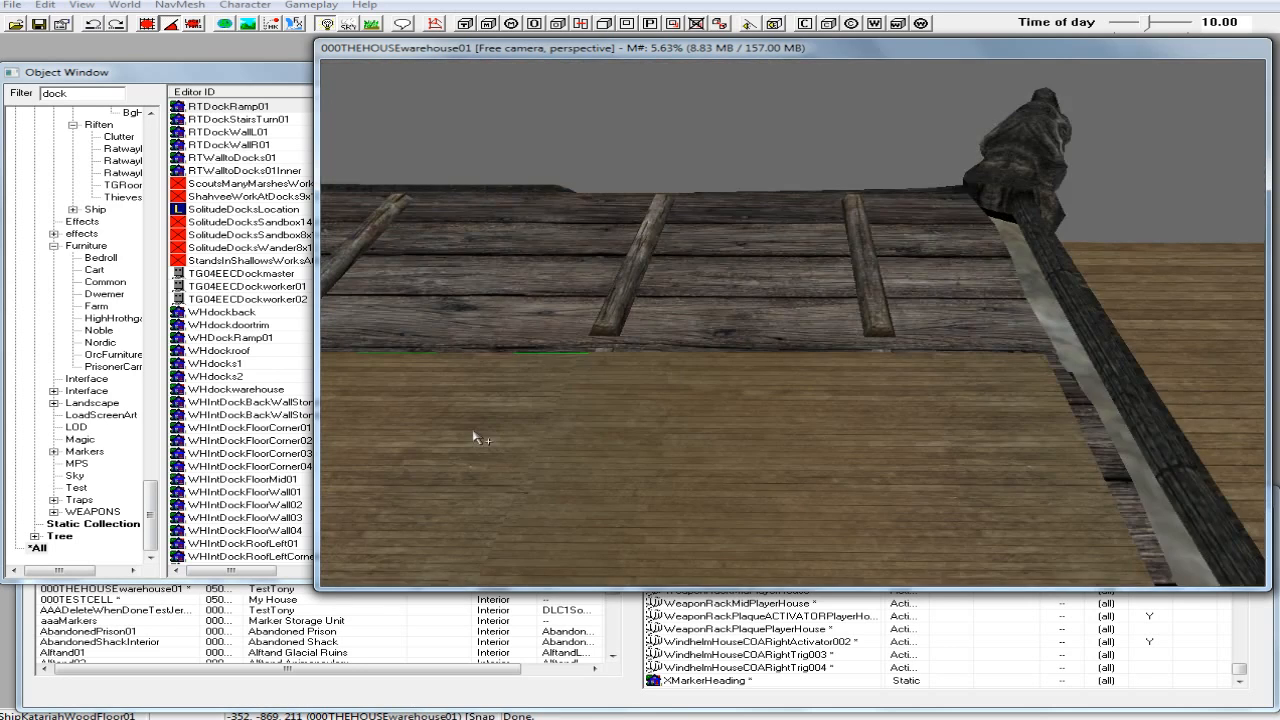
Nudge the copied floor panel sideways so its edge lines up with the first panel on the front half of the altar.
{"action": "mouse_move", "coordinate": [487, 455]}
{"action": "middle_mouse_down"}
{"action": "mouse_move", "coordinate": [503, 463]}
{"action": "mouse_move", "coordinate": [494, 454]}
{"action": "middle_mouse_up"}
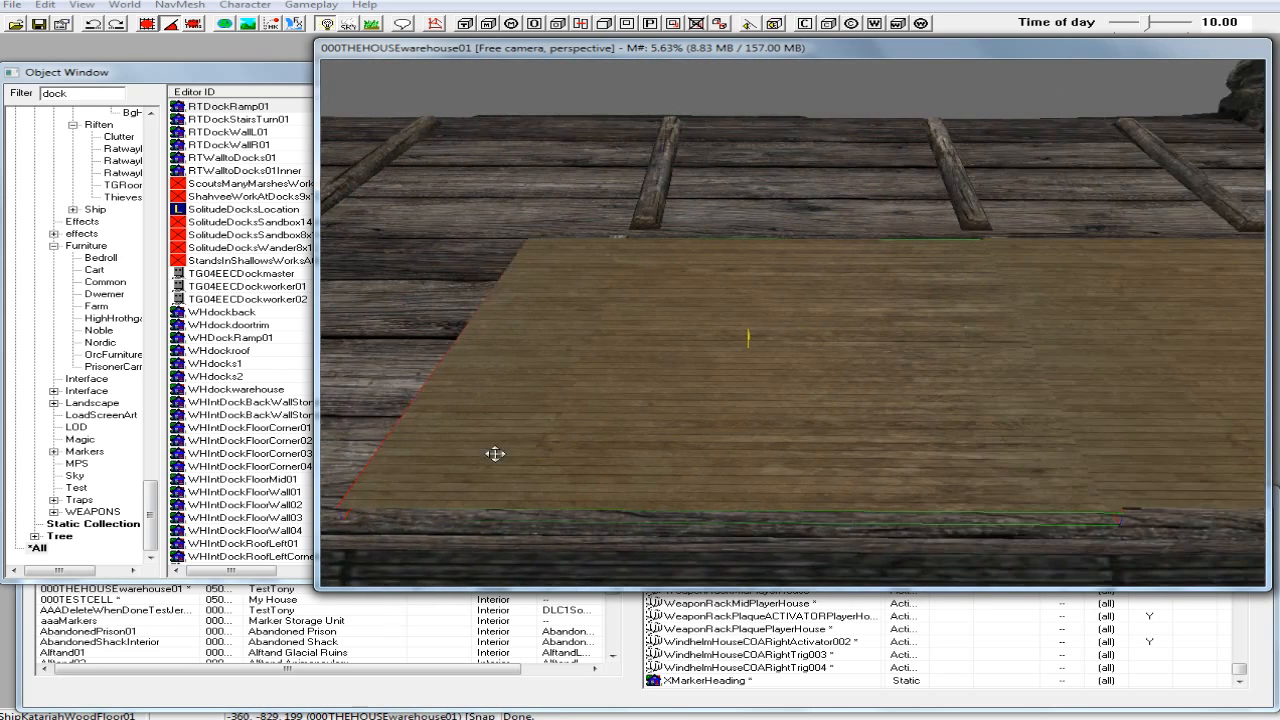
{"action": "left_click_drag", "start_coordinate": [680, 414], "coordinate": [647, 414]}
{"action": "left_click_drag", "start_coordinate": [715, 338], "coordinate": [738, 334]}
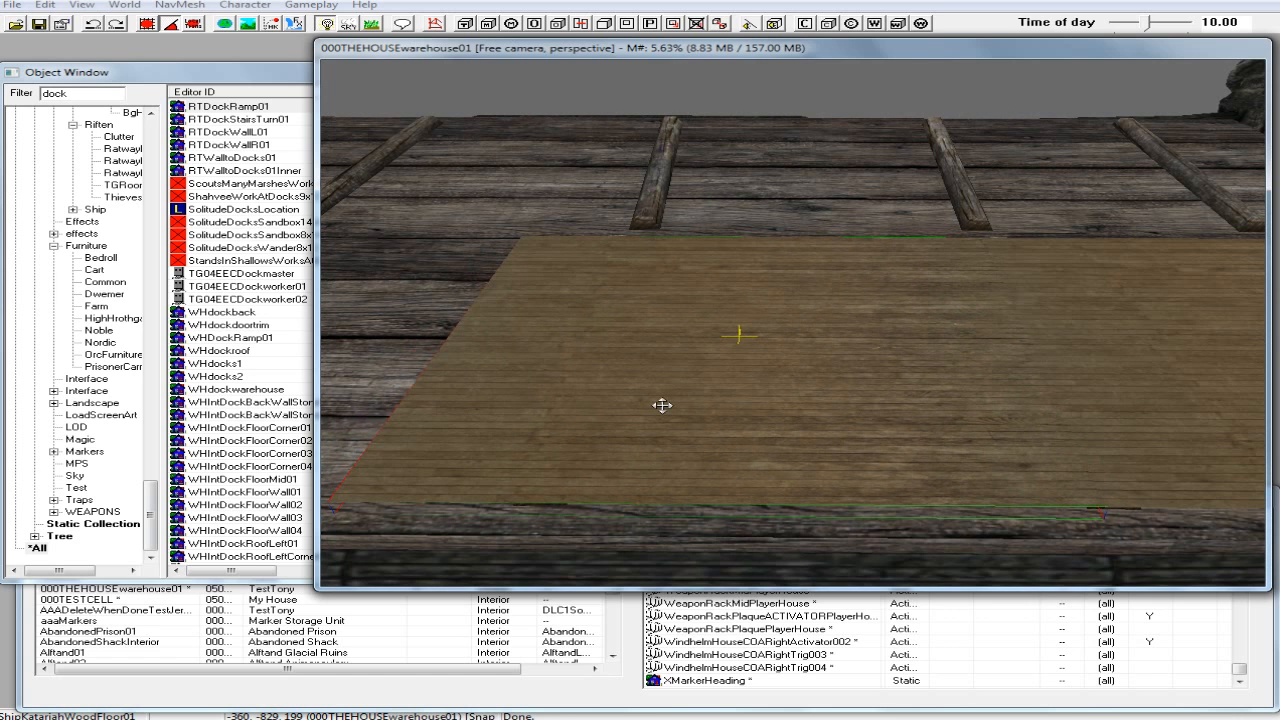
Duplicate the two floor panels together and move the copies over the uncovered left part of the altar's front half.
{"action": "scroll", "coordinate": [662, 405], "scroll_direction": "down", "scroll_amount": 5}
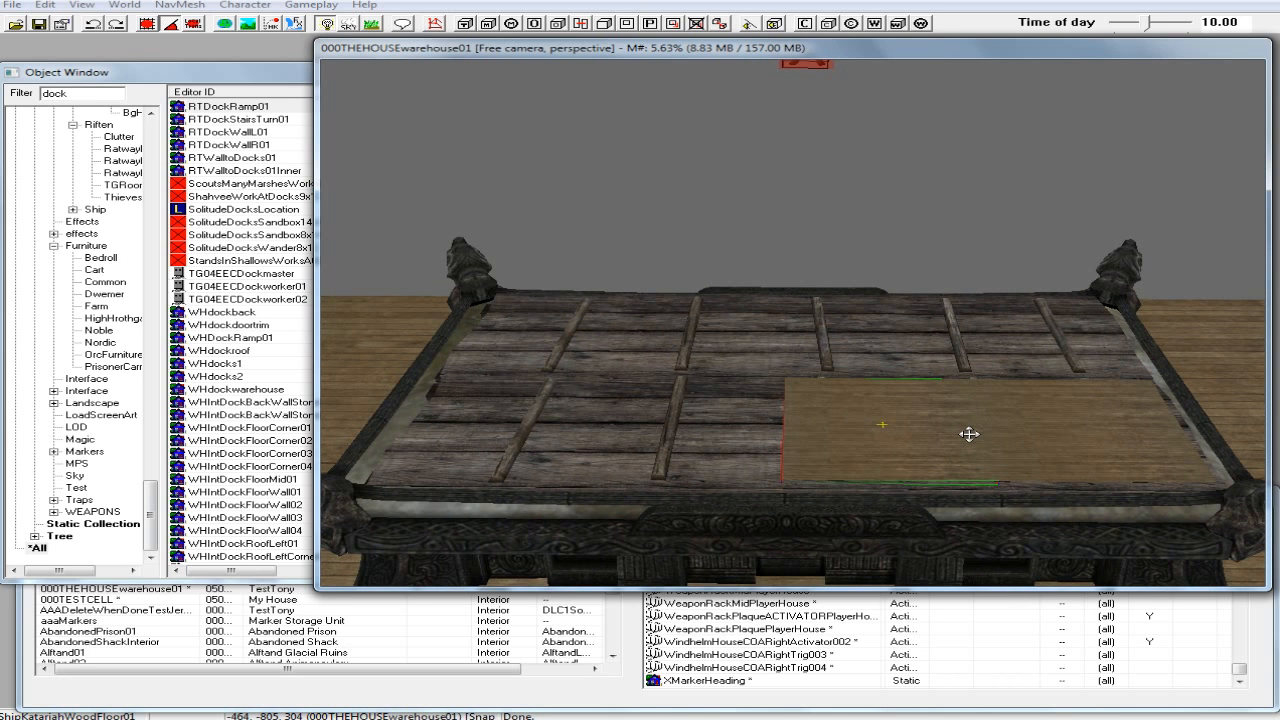
{"action": "left_click", "coordinate": [1050, 436], "text": "ctrl"}
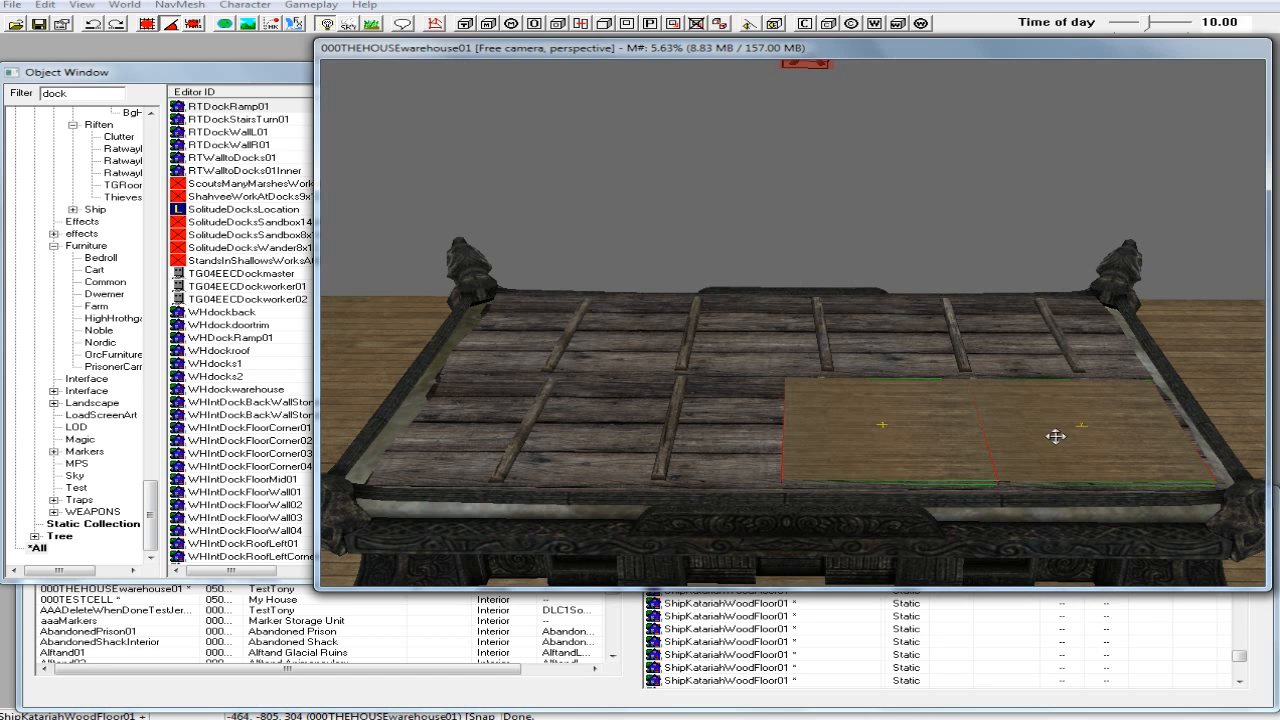
{"action": "right_click", "coordinate": [998, 430]}
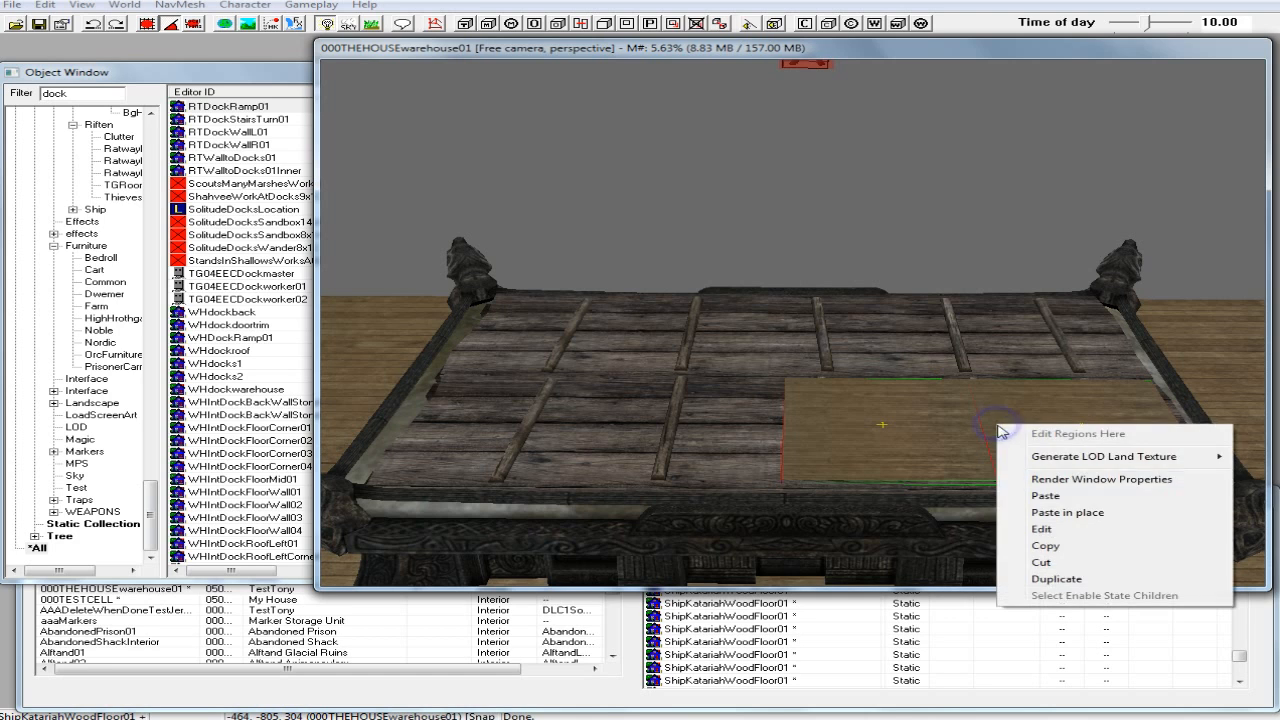
{"action": "left_click", "coordinate": [1056, 579]}
{"action": "left_click_drag", "start_coordinate": [1016, 426], "coordinate": [621, 422]}
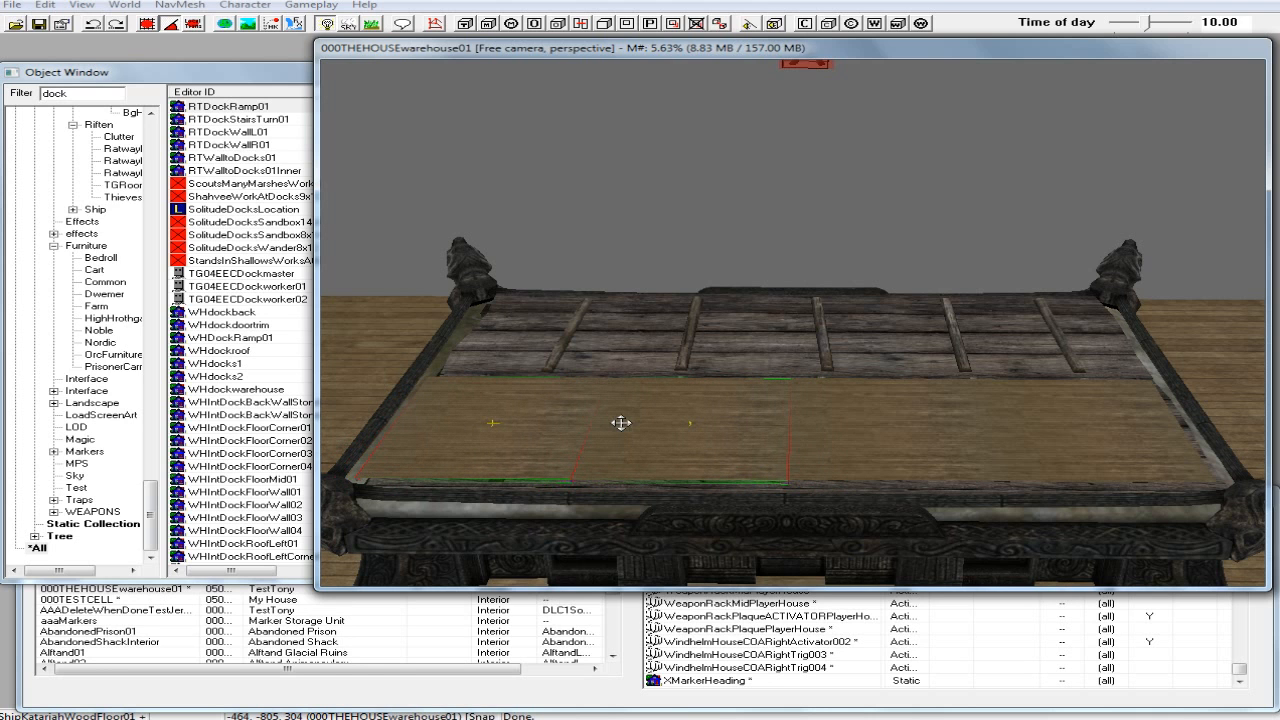
Fine-tune the sideways position of the duplicated panel pair to close the seam with the original pair.
{"action": "scroll", "coordinate": [621, 423], "scroll_direction": "up", "scroll_amount": 3}
{"action": "middle_click_drag", "start_coordinate": [627, 428], "coordinate": [628, 422]}
{"action": "scroll", "coordinate": [633, 427], "scroll_direction": "up", "scroll_amount": 2}
{"action": "left_click", "coordinate": [657, 421]}
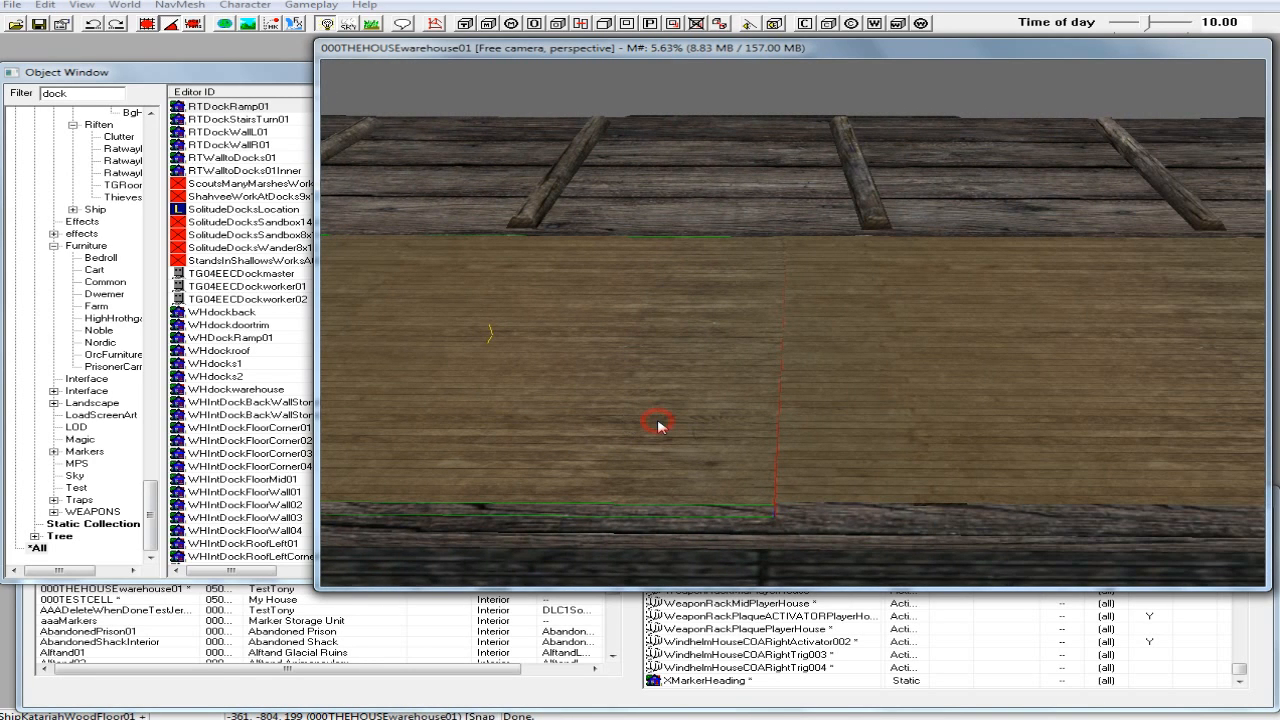
{"action": "left_click_drag", "start_coordinate": [660, 427], "coordinate": [620, 427]}
{"action": "left_click_drag", "start_coordinate": [453, 333], "coordinate": [480, 333]}
{"action": "left_click_drag", "start_coordinate": [641, 418], "coordinate": [630, 418]}
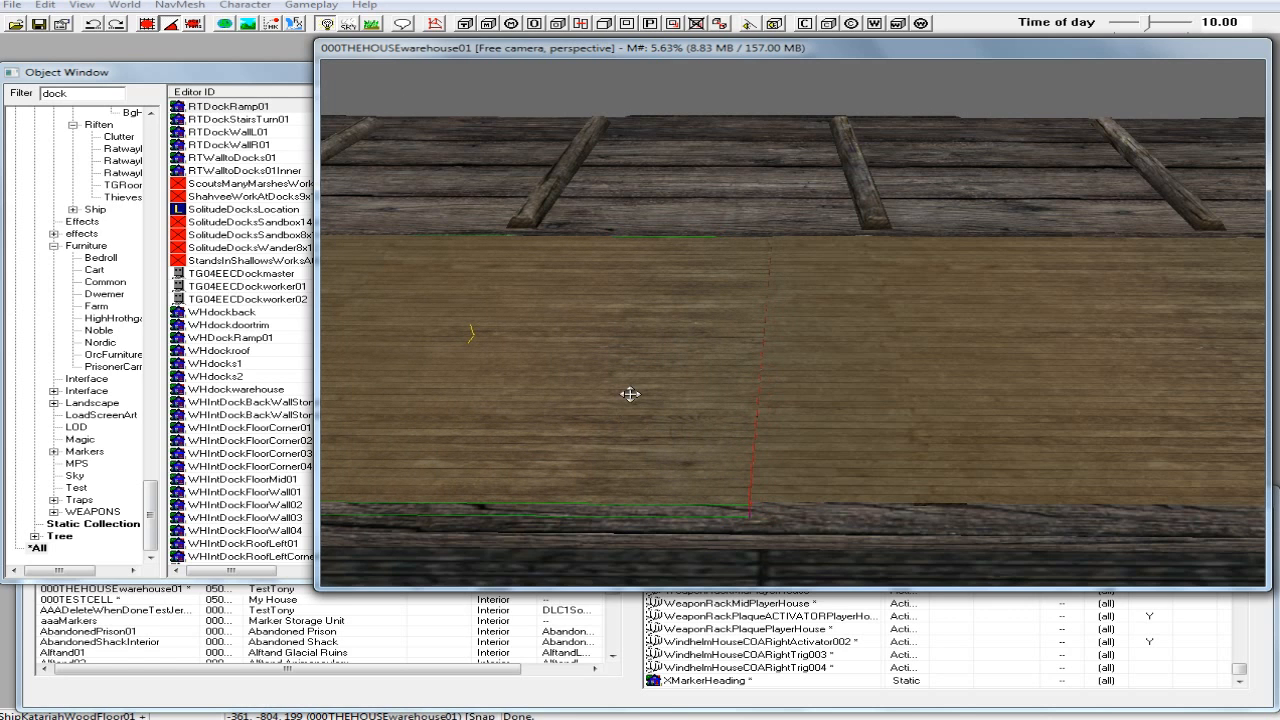
Select all four floor panels and shift them together to centre the row between the altar's side rails.
{"action": "scroll", "coordinate": [605, 392], "scroll_direction": "down", "scroll_amount": 5}
{"action": "middle_click_drag", "start_coordinate": [597, 397], "coordinate": [615, 432], "text": "shift"}
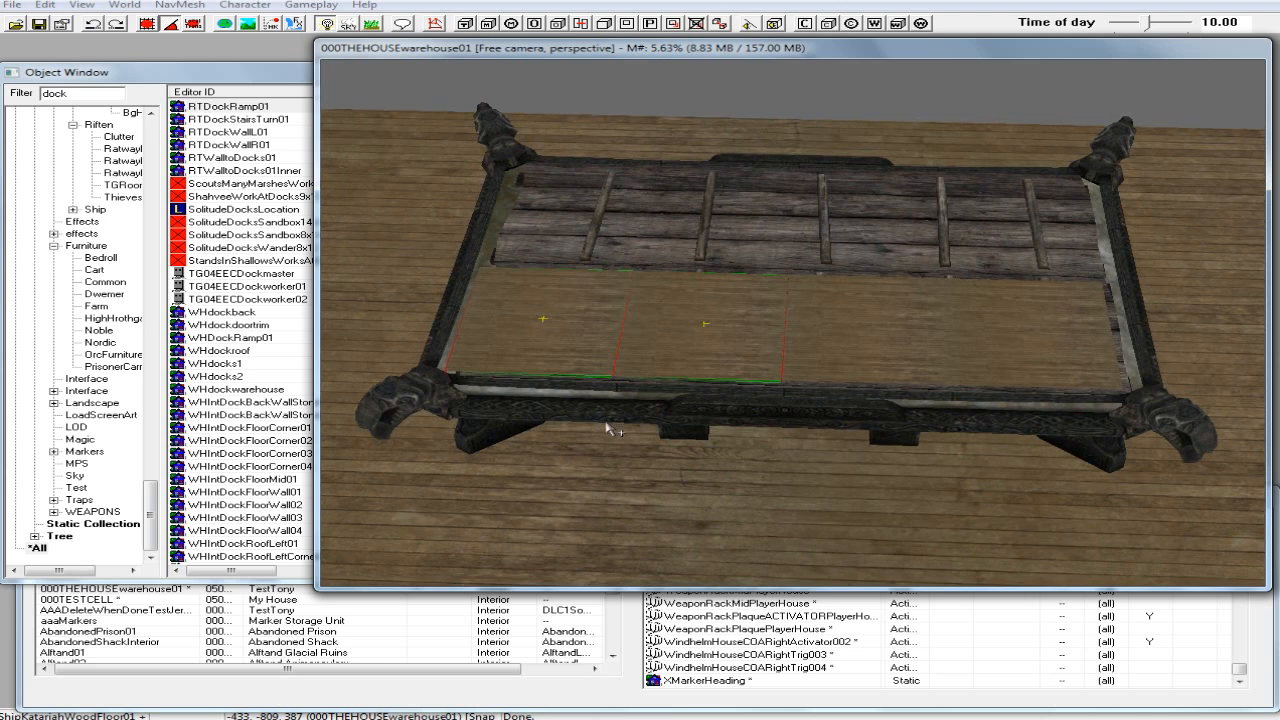
{"action": "left_click", "coordinate": [847, 340], "text": "ctrl"}
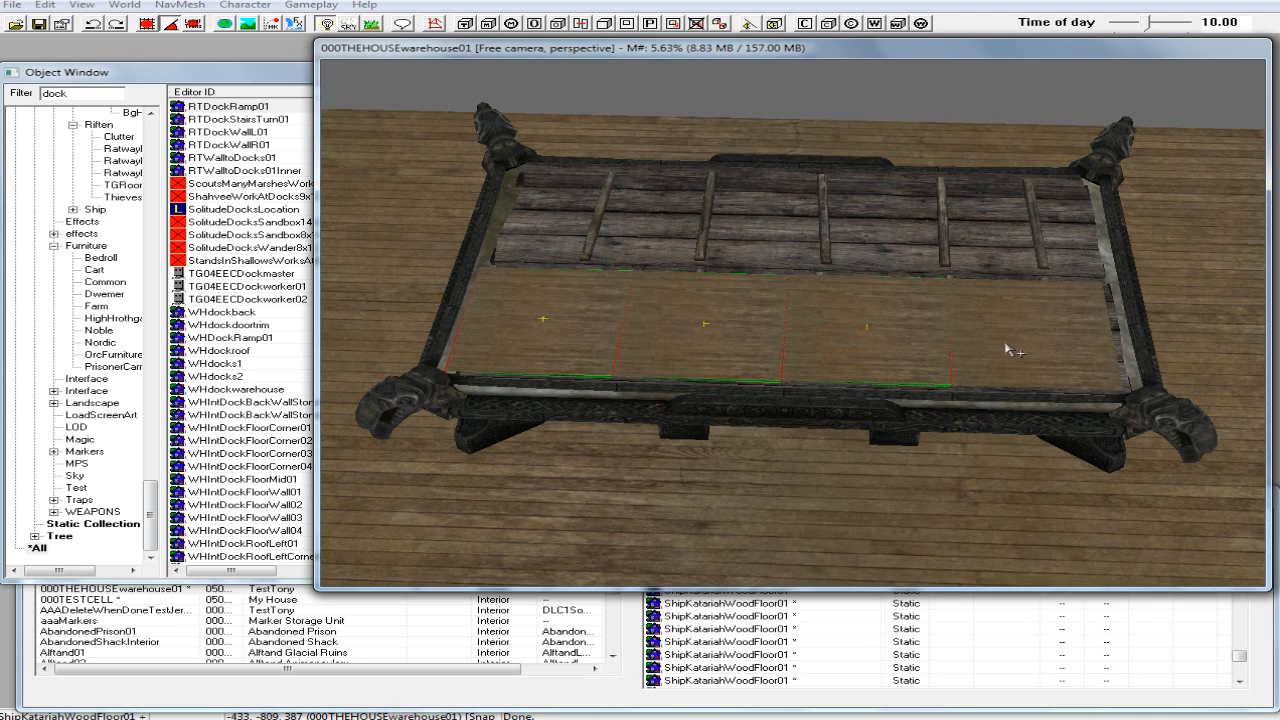
{"action": "left_click", "coordinate": [1004, 342], "text": "ctrl"}
{"action": "mouse_move", "coordinate": [942, 332]}
{"action": "left_mouse_down"}
{"action": "mouse_move", "coordinate": [968, 324]}
{"action": "mouse_move", "coordinate": [952, 325]}
{"action": "left_mouse_up"}
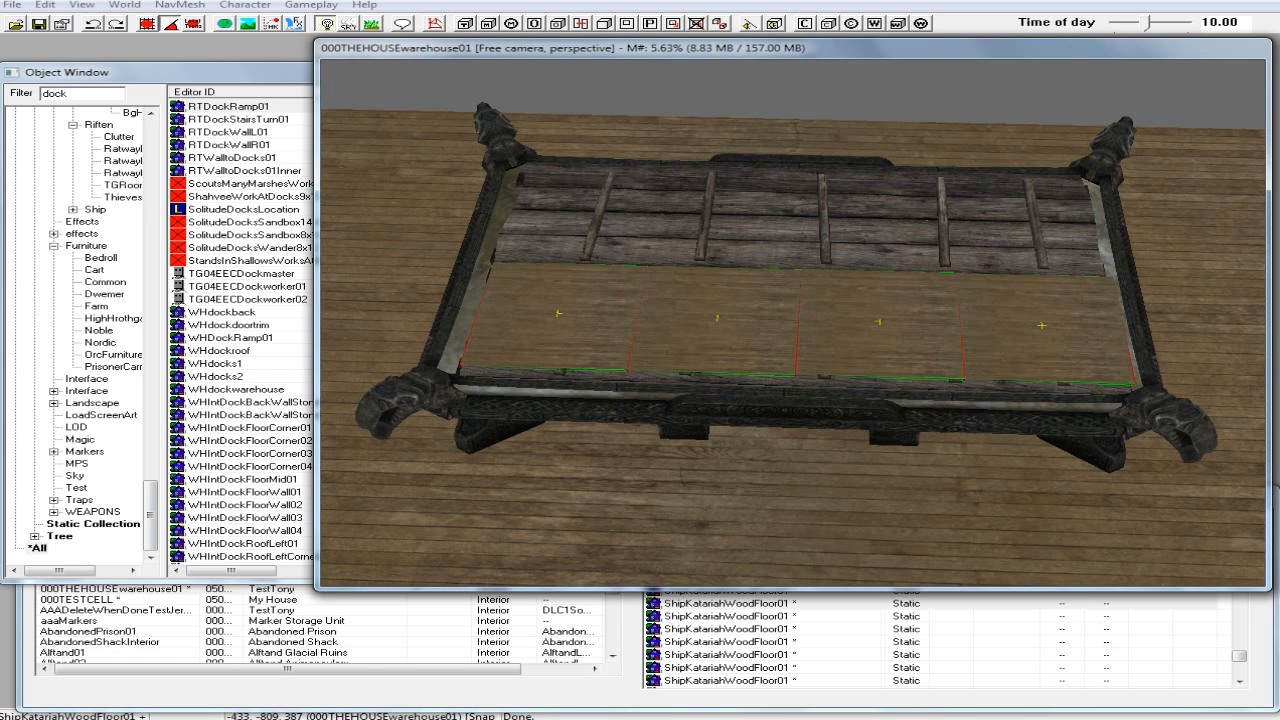
{"action": "left_click_drag", "start_coordinate": [952, 325], "coordinate": [947, 325]}
{"action": "mouse_move", "coordinate": [950, 315]}
{"action": "middle_mouse_down", "text": "shift"}
{"action": "mouse_move", "coordinate": [940, 289]}
{"action": "mouse_move", "coordinate": [900, 283]}
{"action": "mouse_move", "coordinate": [946, 300]}
{"action": "middle_mouse_up", "text": "shift"}
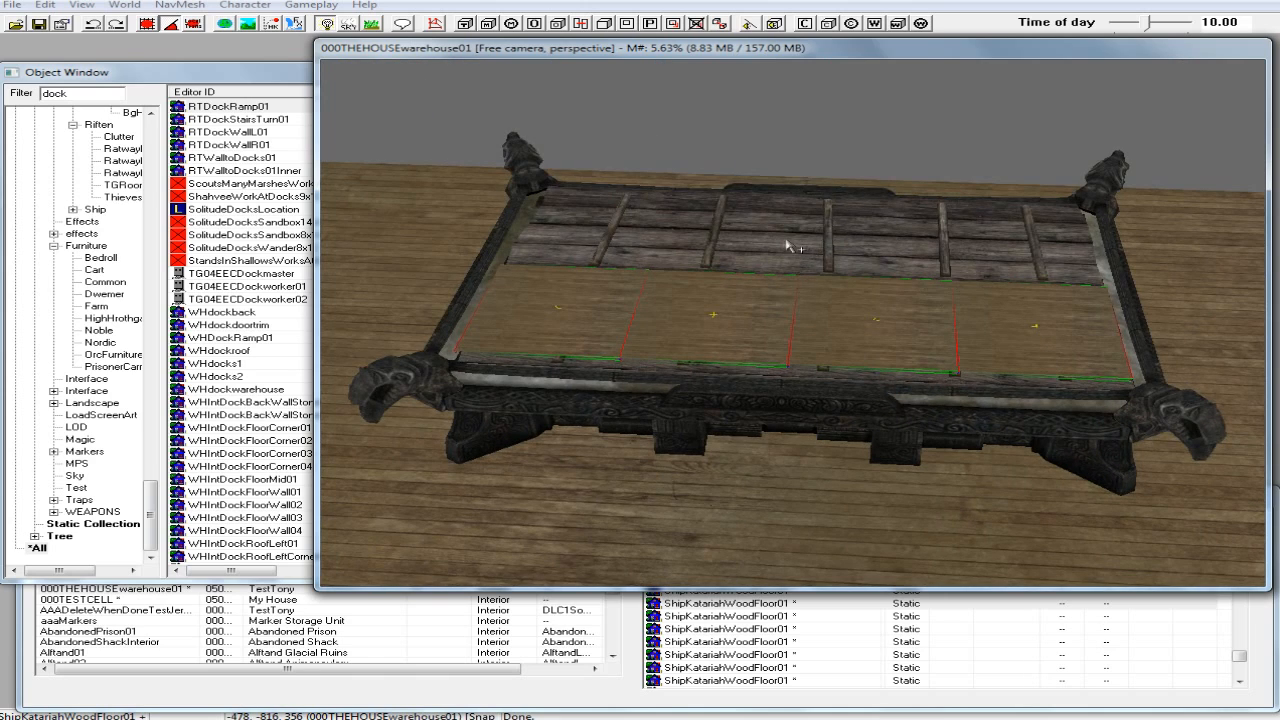
{"action": "middle_click_drag", "start_coordinate": [831, 243], "coordinate": [839, 205], "text": "shift"}
{"action": "left_click", "coordinate": [838, 214]}
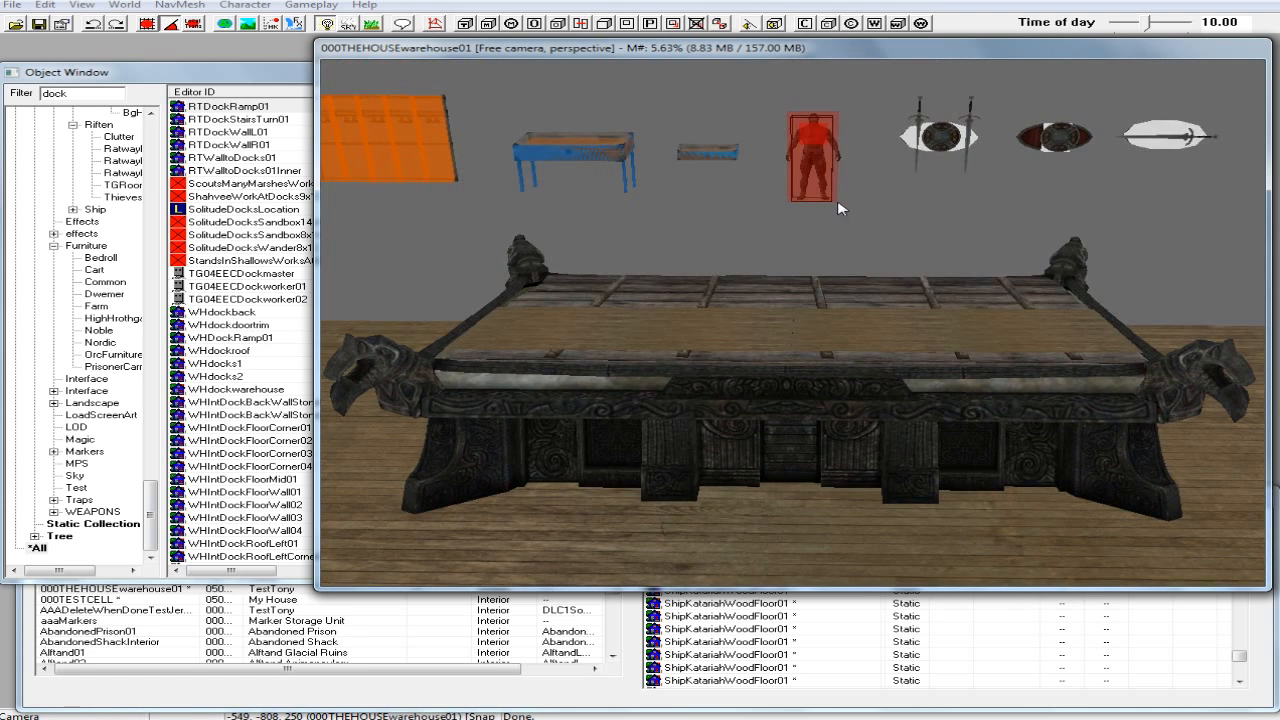
Filter the object list for deer and preview the LCharDeer object.
{"action": "double_click", "coordinate": [79, 93]}
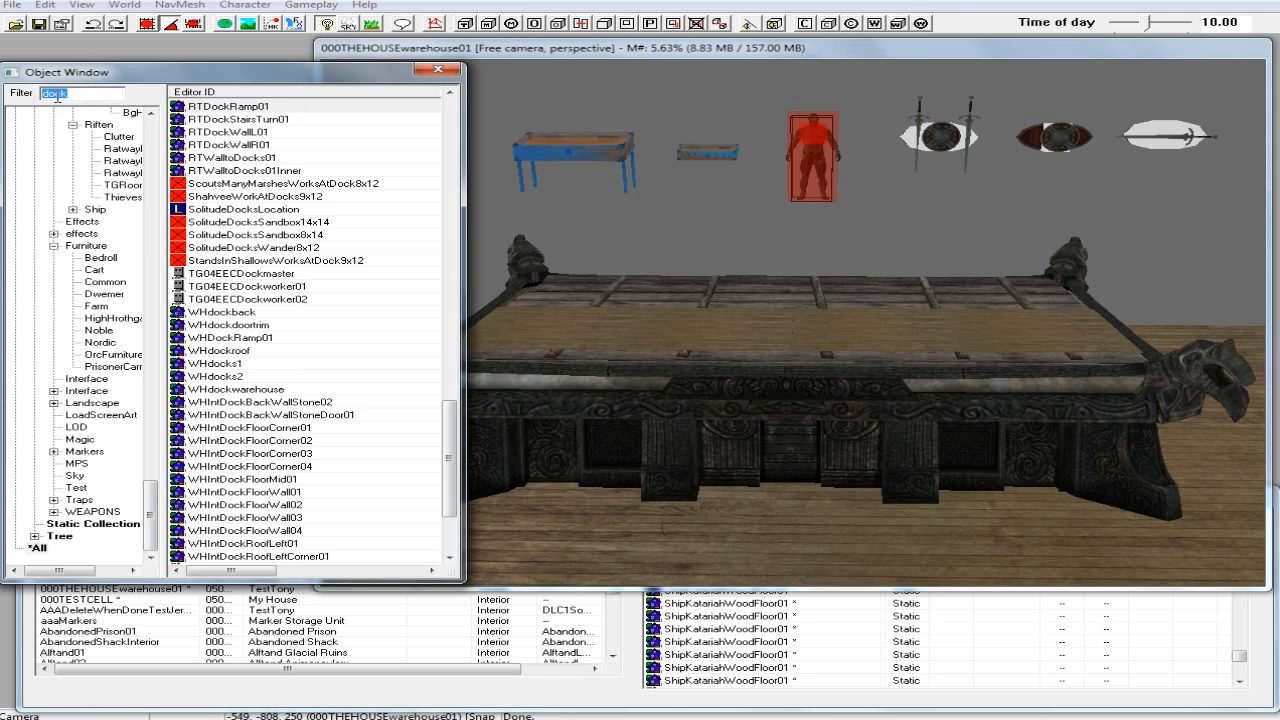
{"action": "type", "text": "deer"}
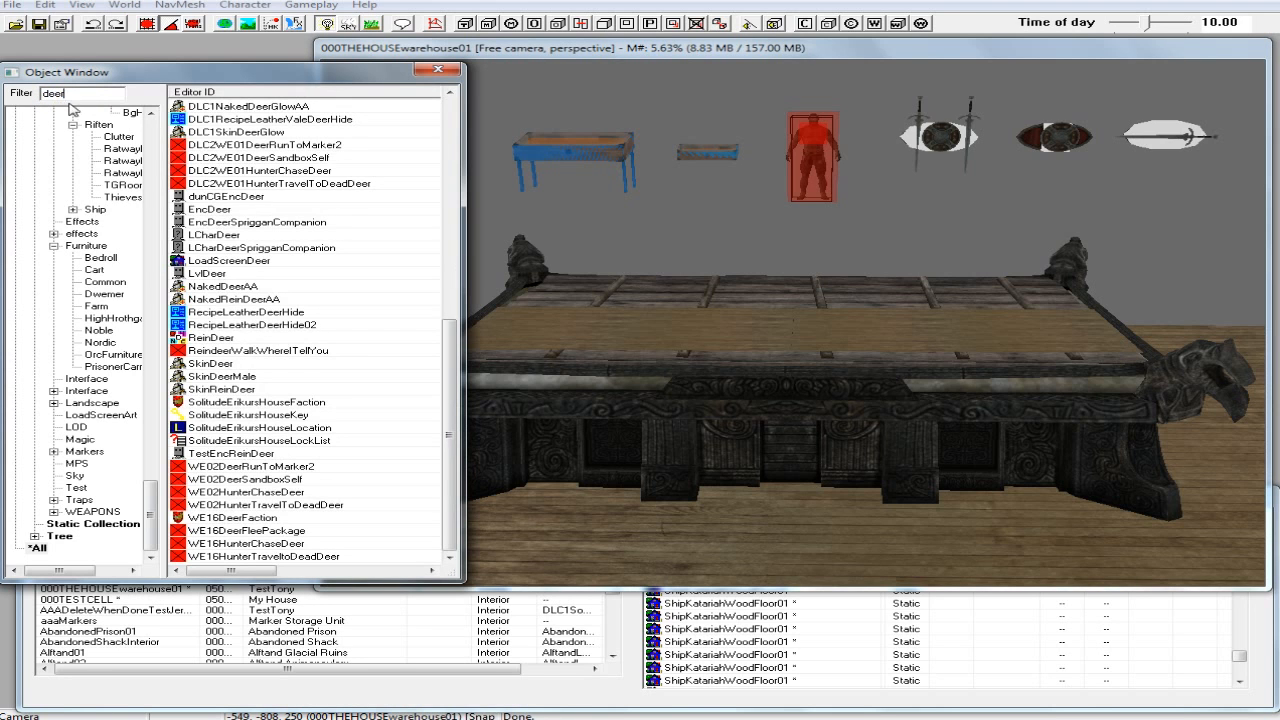
{"action": "left_click", "coordinate": [243, 237]}
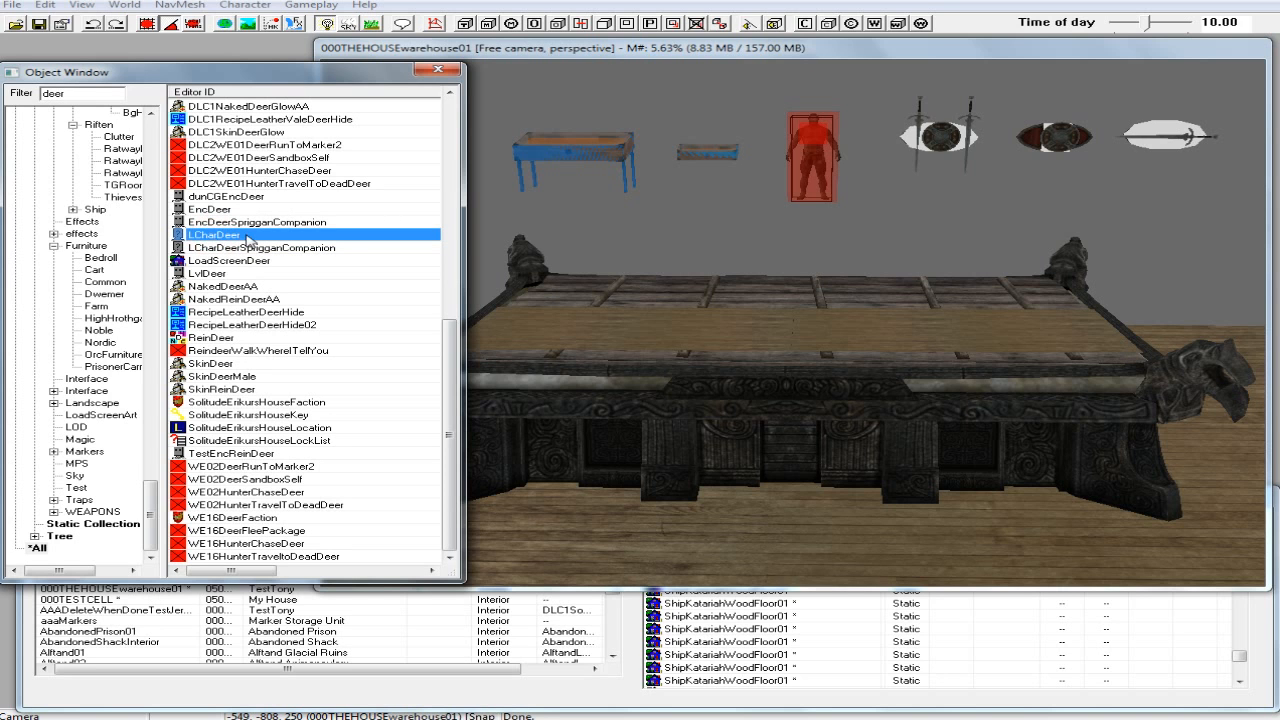
{"action": "right_click", "coordinate": [247, 238]}
{"action": "left_click", "coordinate": [300, 311]}
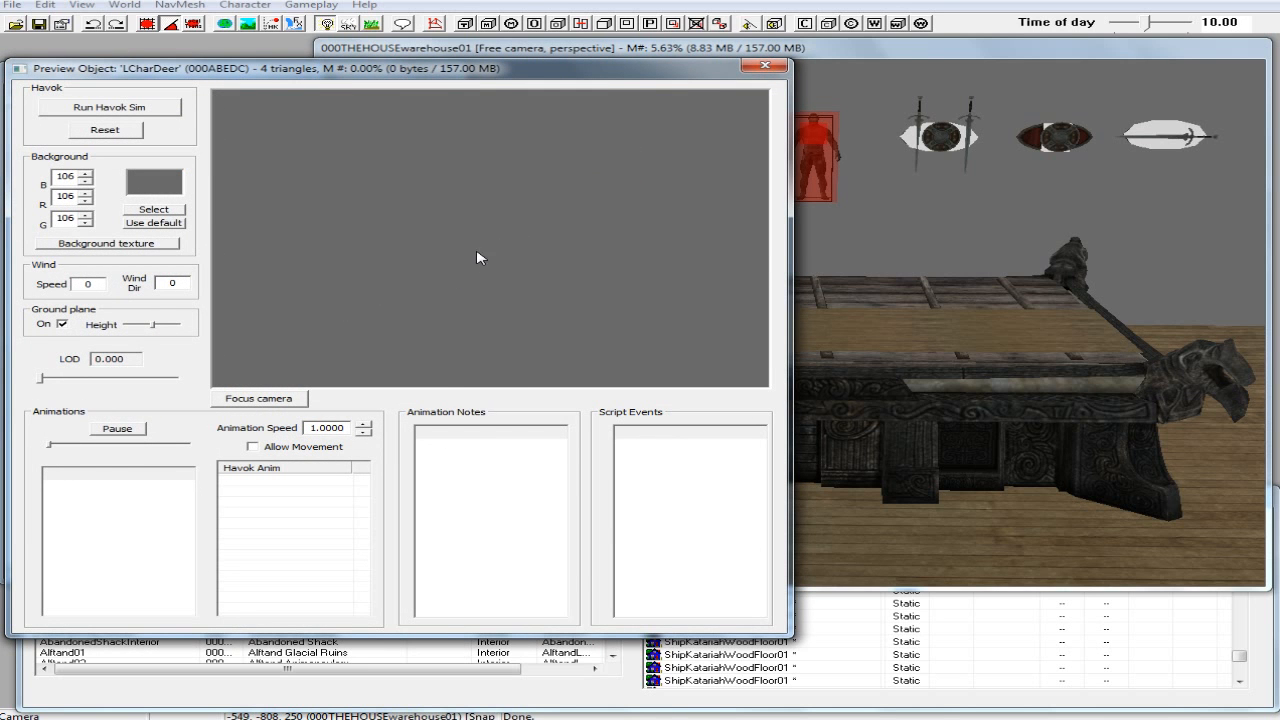
{"action": "left_click", "coordinate": [765, 67]}
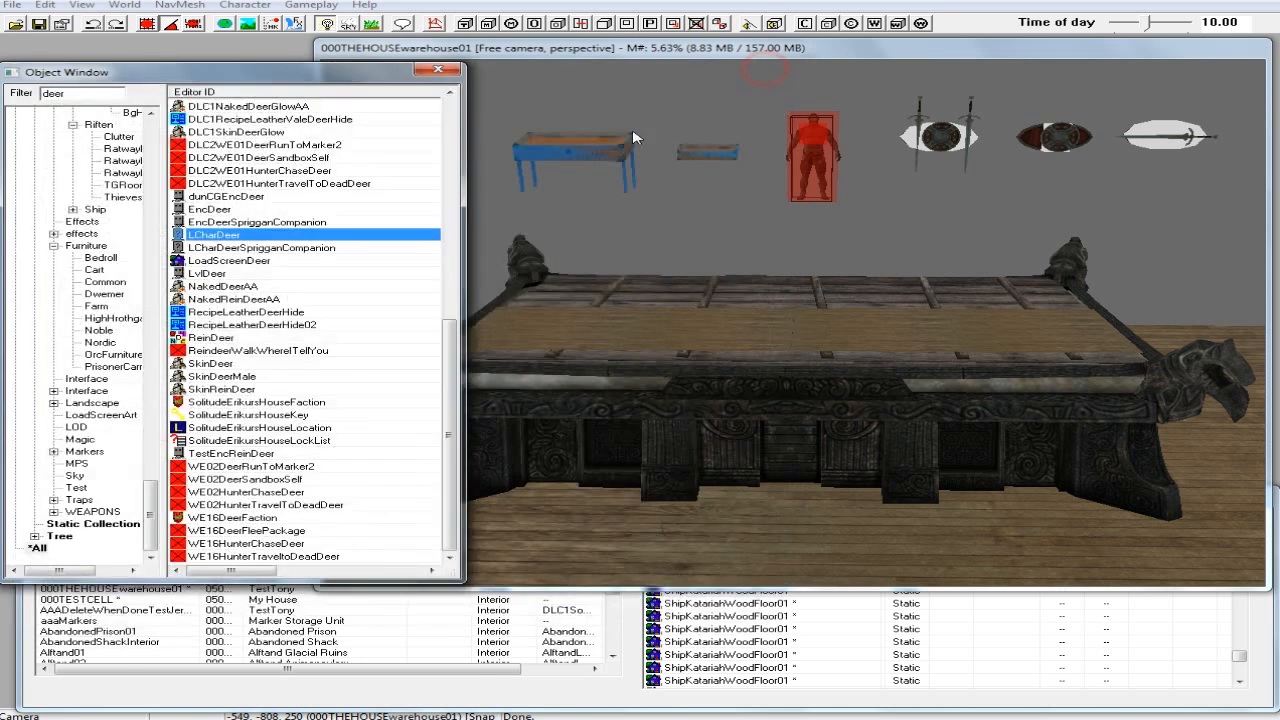
Preview the LvlDeer object and rotate its model to inspect it.
{"action": "right_click", "coordinate": [222, 277]}
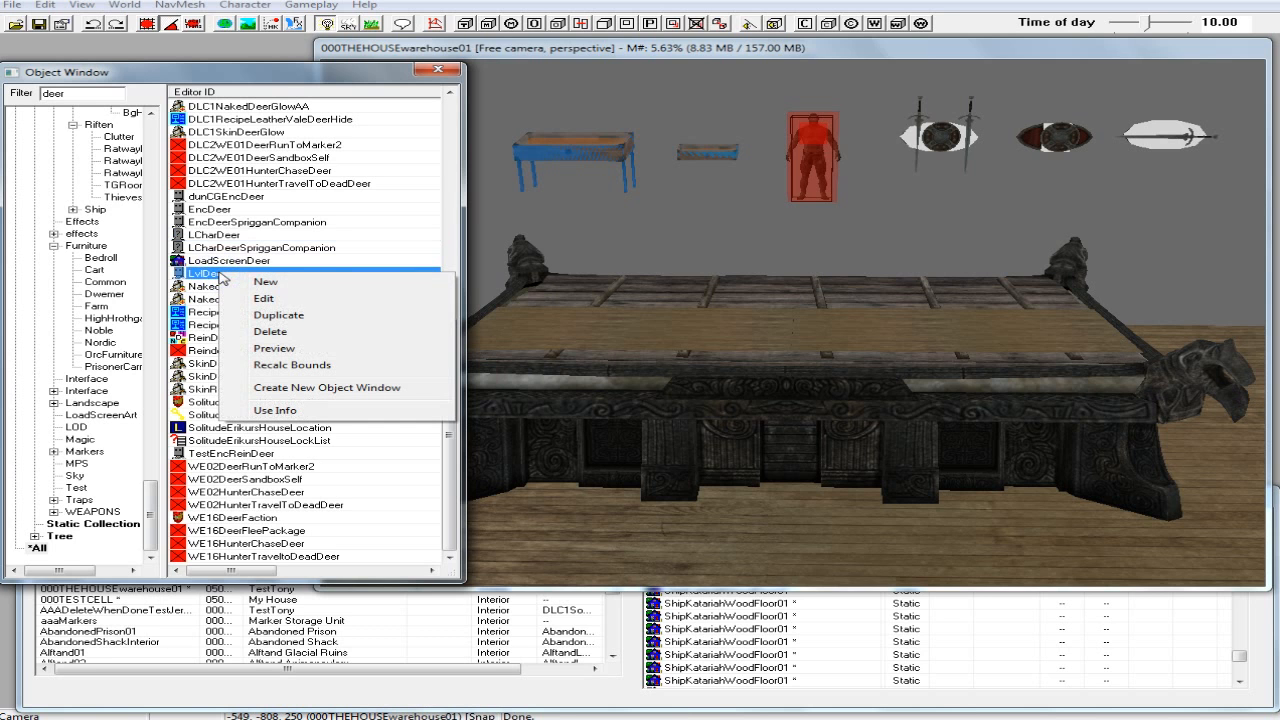
{"action": "left_click", "coordinate": [285, 349]}
{"action": "left_click_drag", "start_coordinate": [519, 332], "coordinate": [500, 286]}
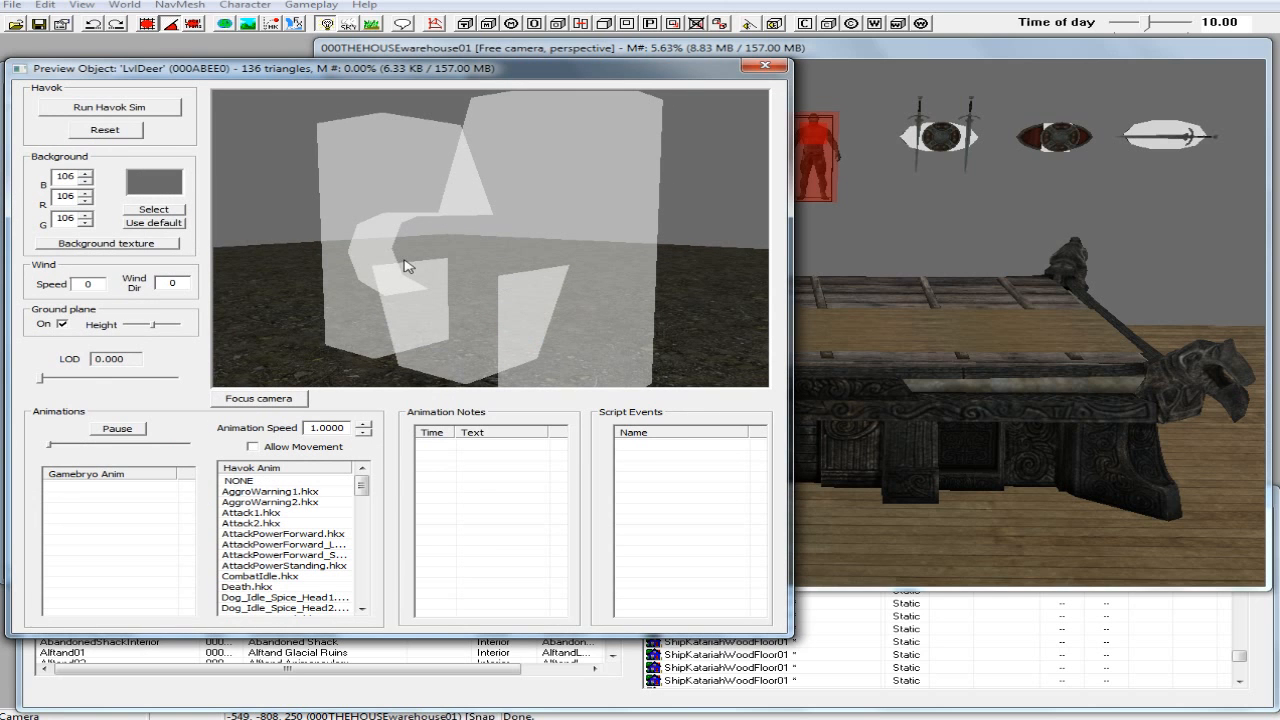
{"action": "left_click", "coordinate": [765, 66]}
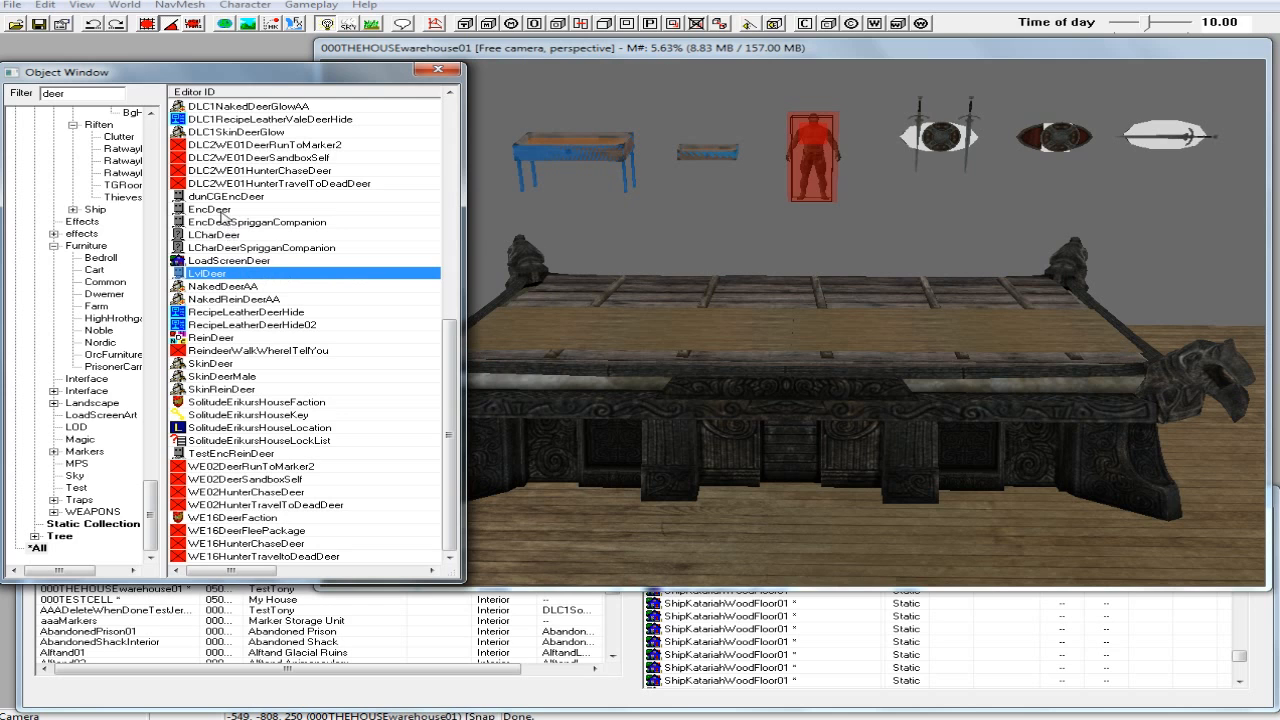
Preview the EncDeer object and turn its model to view it from the side.
{"action": "left_click", "coordinate": [222, 212]}
{"action": "right_click", "coordinate": [249, 212]}
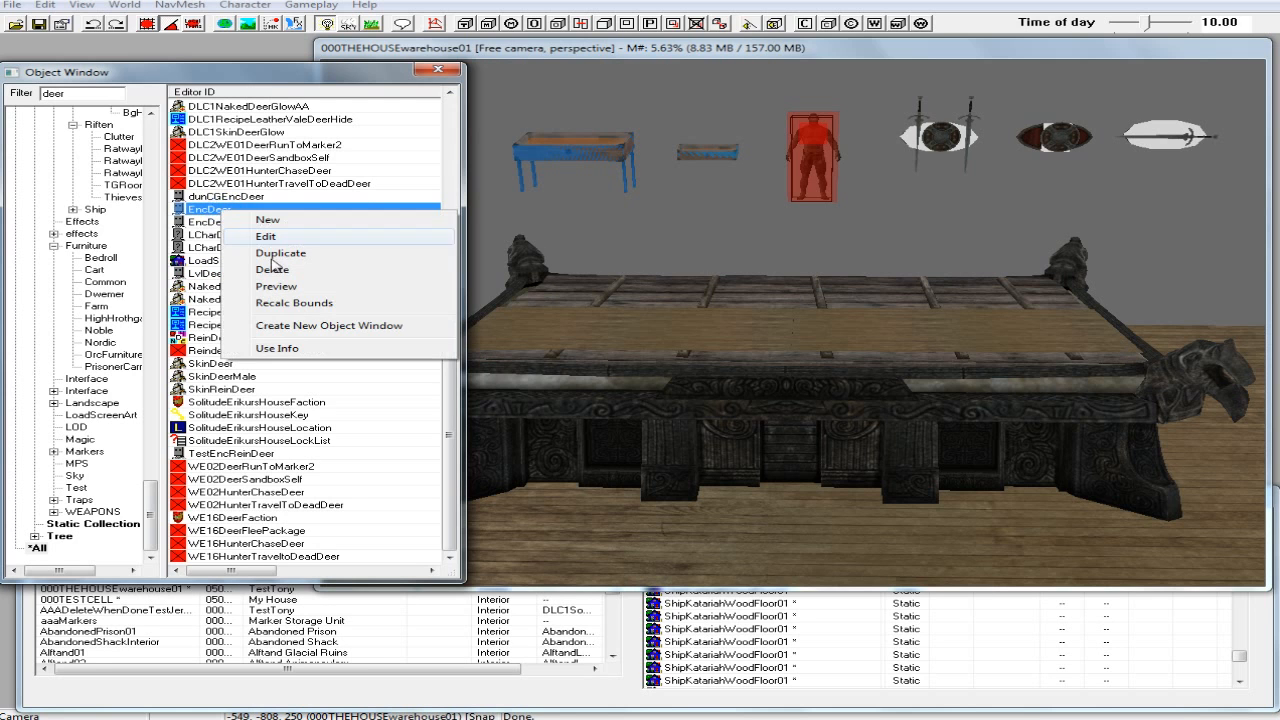
{"action": "left_click", "coordinate": [274, 286]}
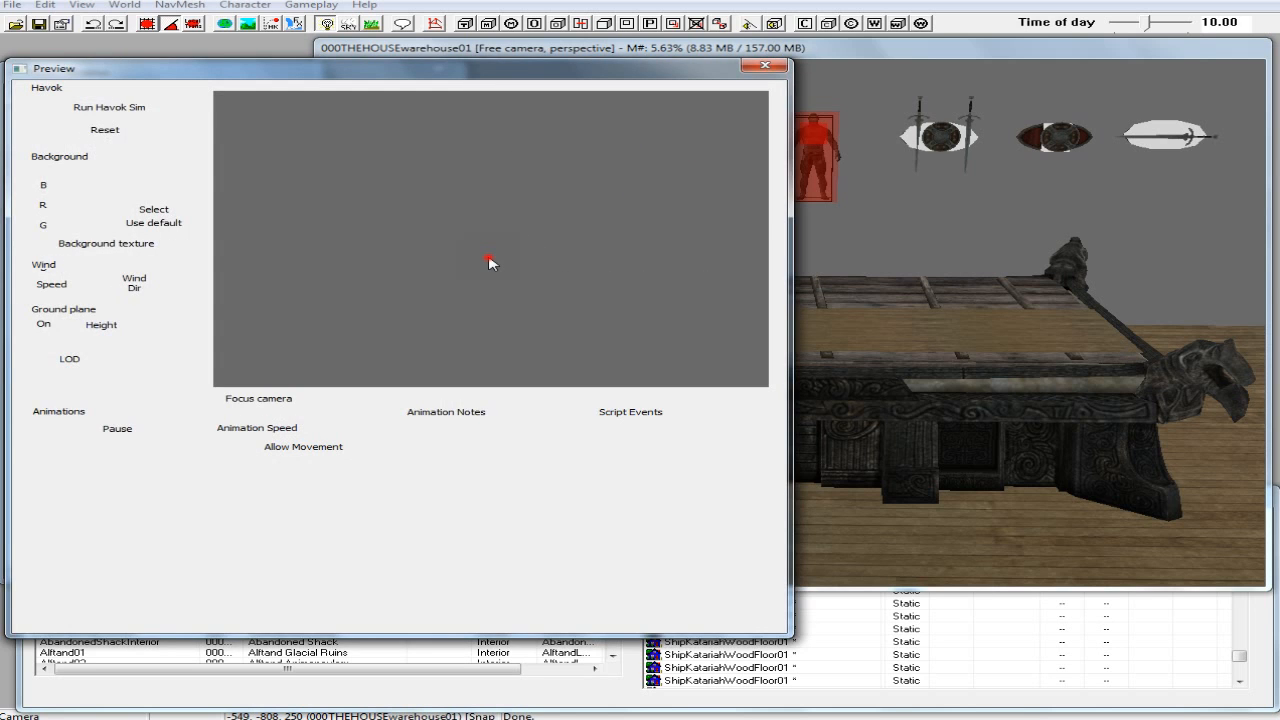
{"action": "left_click_drag", "start_coordinate": [486, 266], "coordinate": [268, 283]}
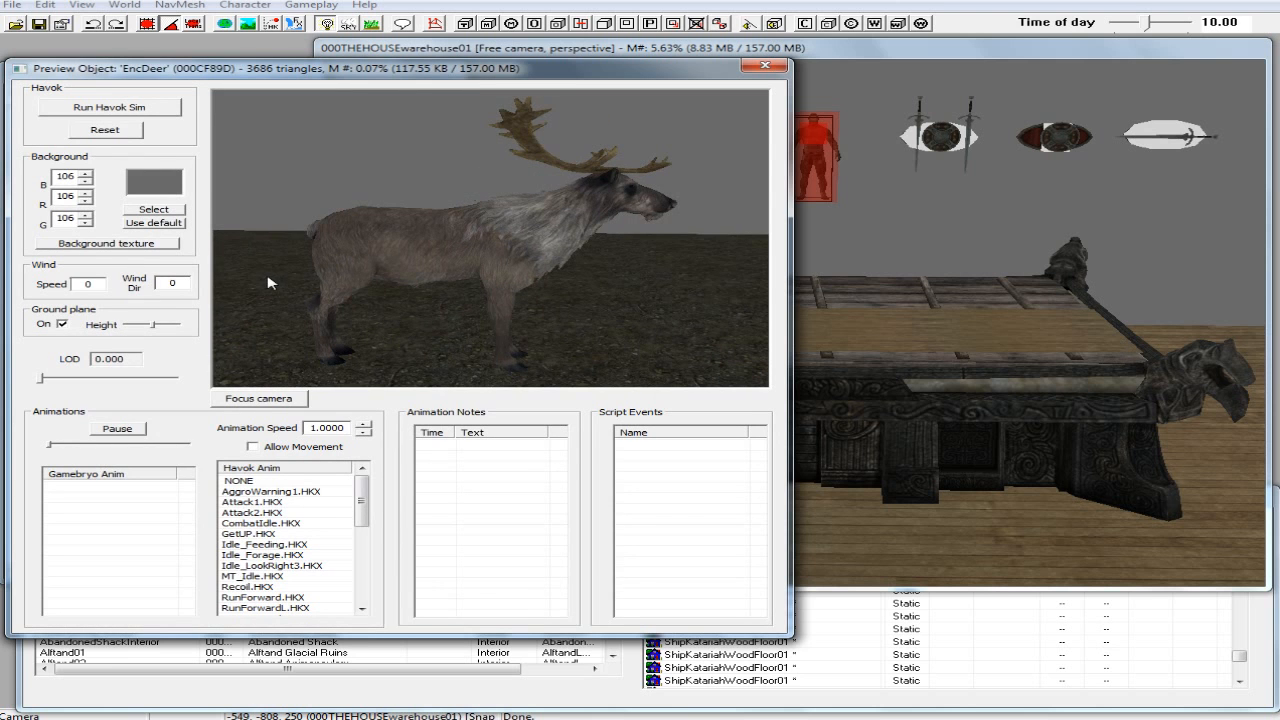
{"action": "left_click", "coordinate": [765, 66]}
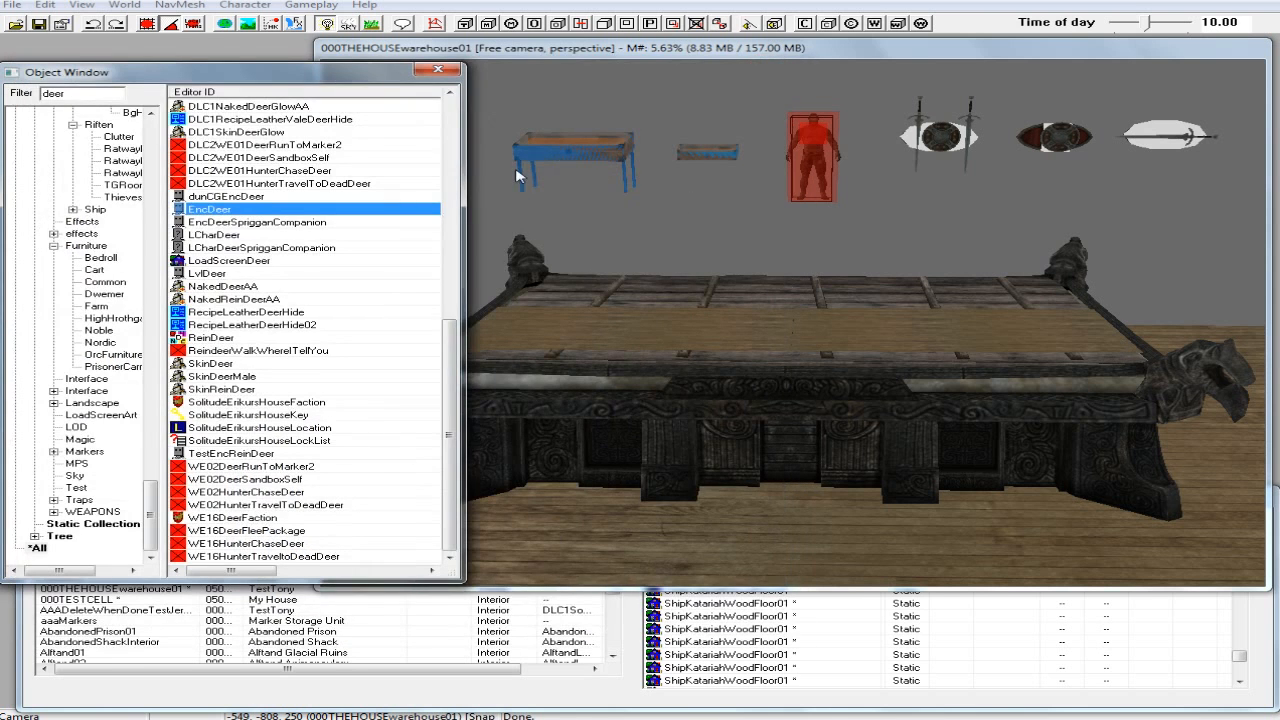
Duplicate the EncDeer actor and change the copy's editor ID to 000DeerDEAD01.
{"action": "right_click", "coordinate": [251, 212]}
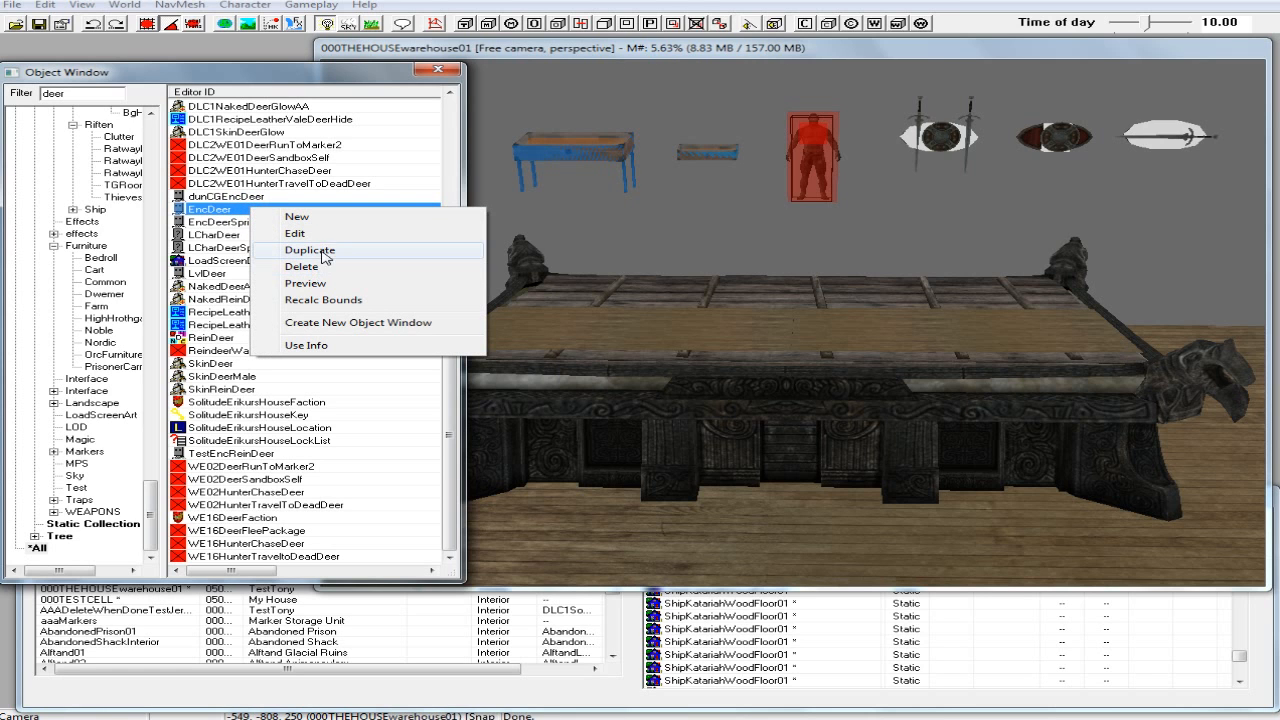
{"action": "left_click", "coordinate": [323, 257]}
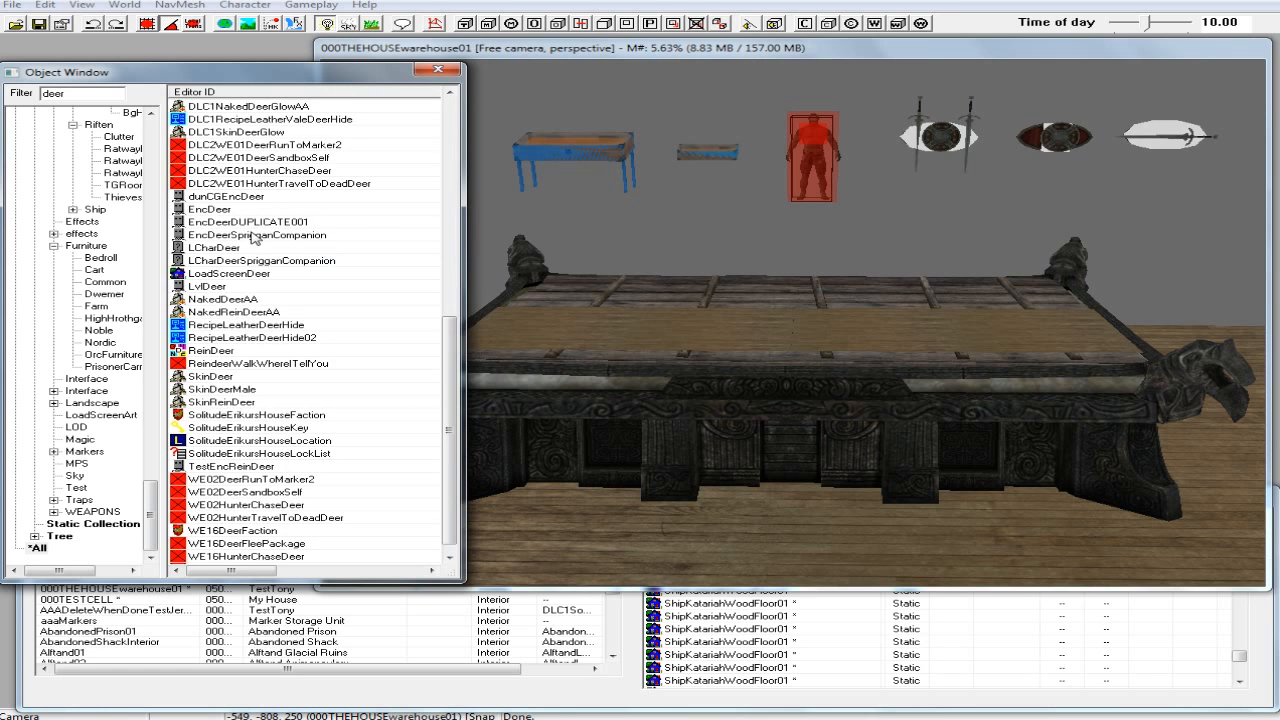
{"action": "left_click", "coordinate": [259, 222]}
{"action": "left_click", "coordinate": [259, 222]}
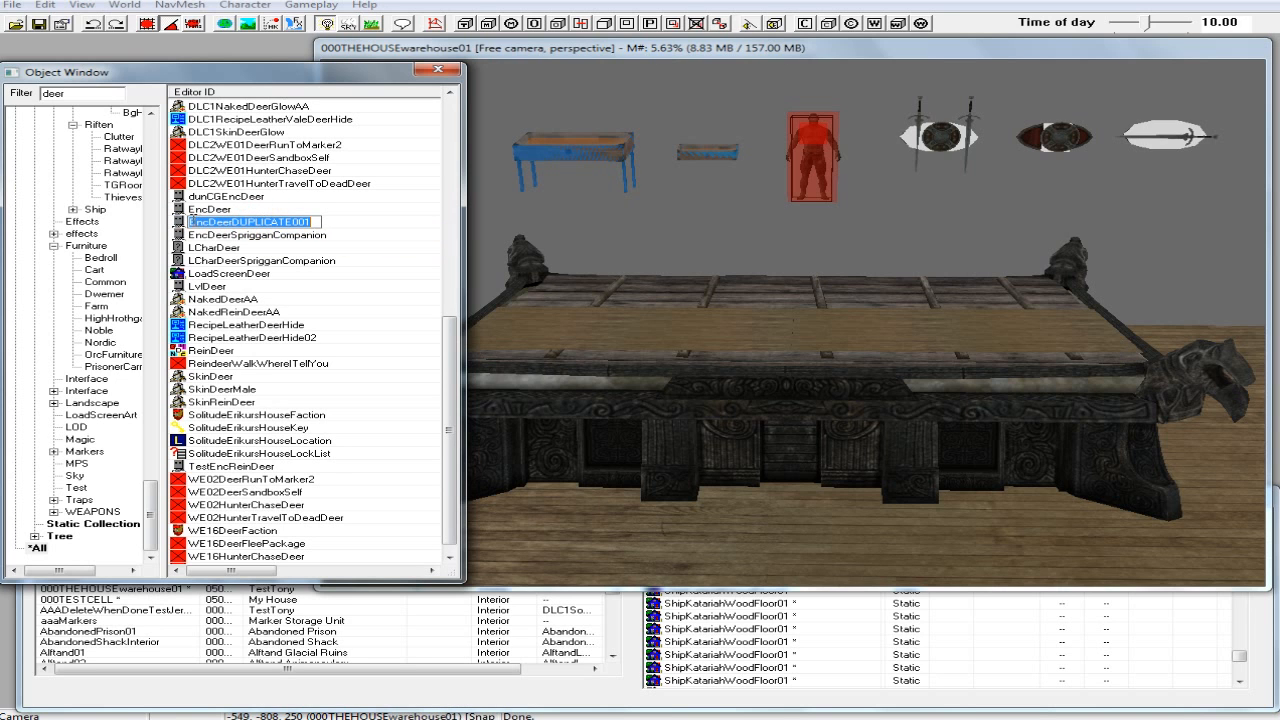
{"action": "left_click", "coordinate": [192, 221]}
{"action": "type", "text": "000"}
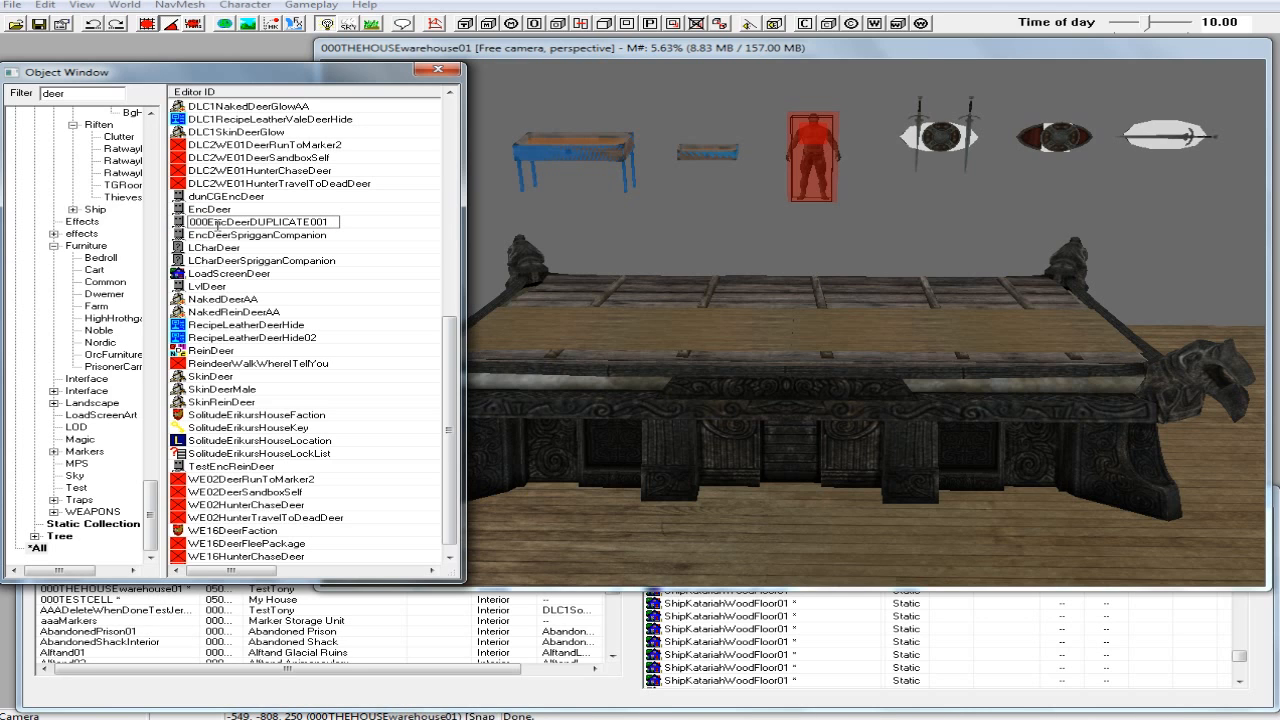
{"action": "key", "text": "BackSpace"}
{"action": "key", "text": "BackSpace"}
{"action": "key", "text": "BackSpace"}
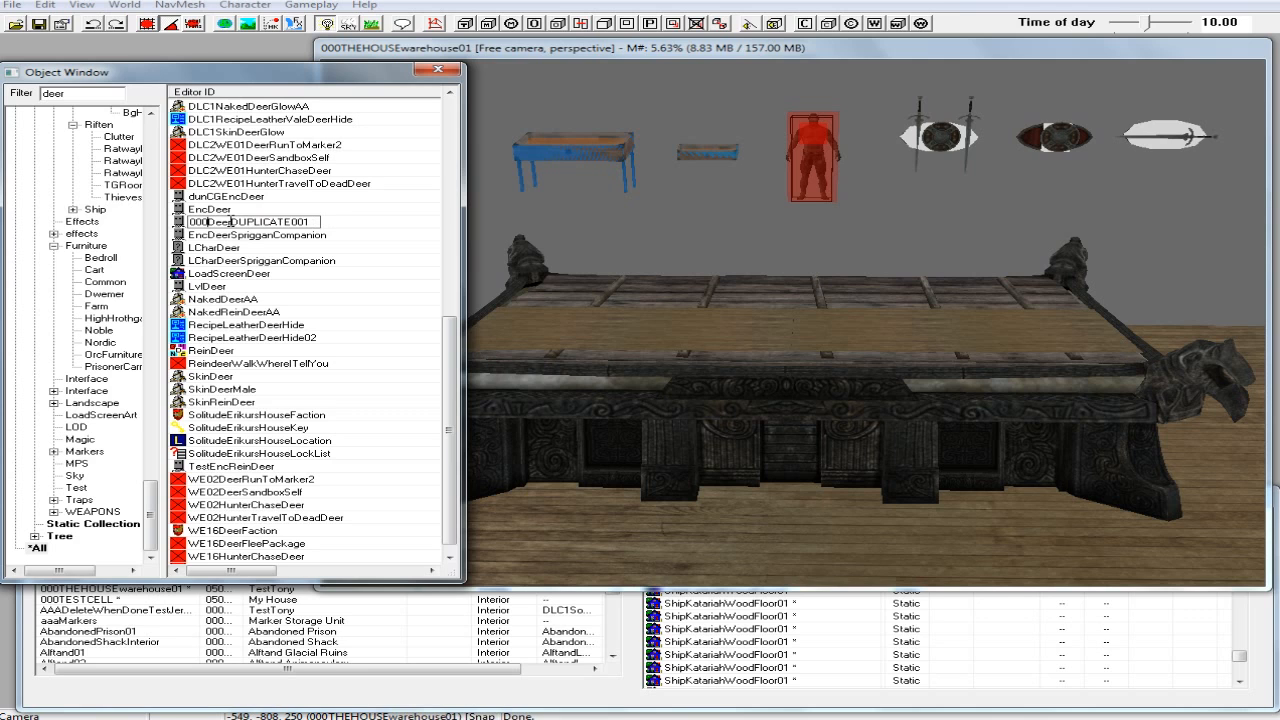
{"action": "left_click_drag", "start_coordinate": [231, 220], "coordinate": [318, 221]}
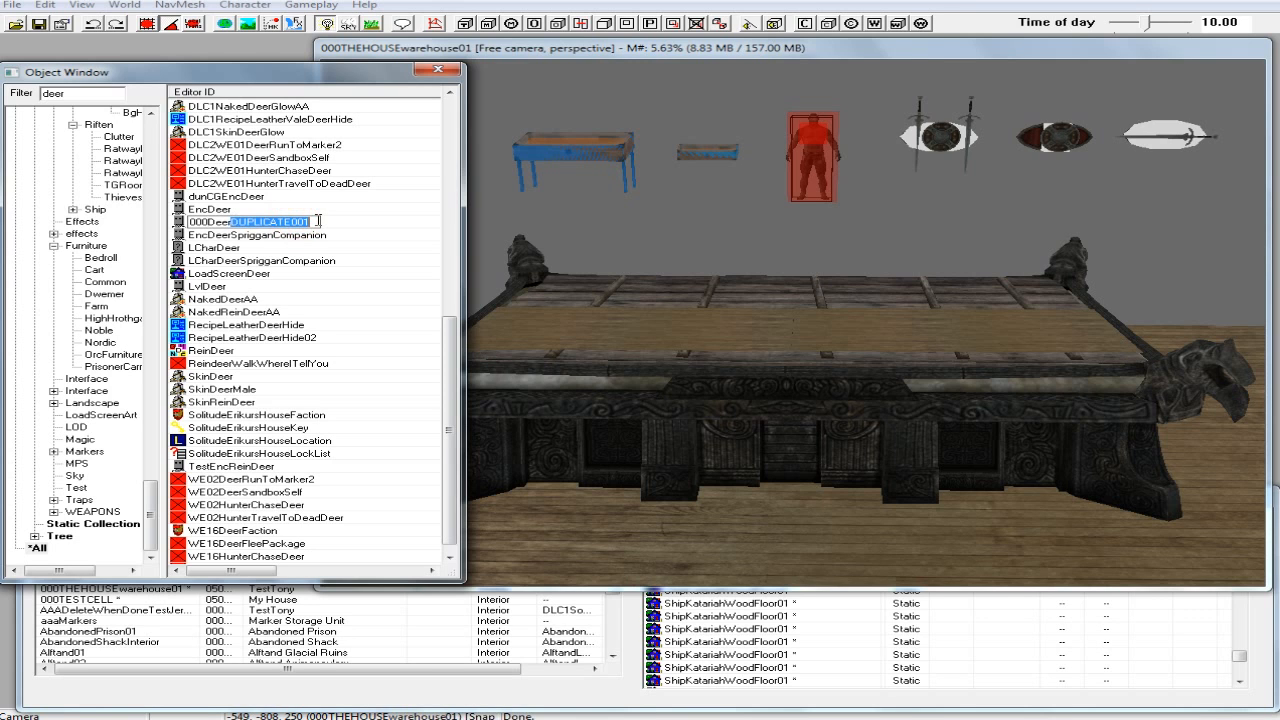
{"action": "type", "text": "D"}
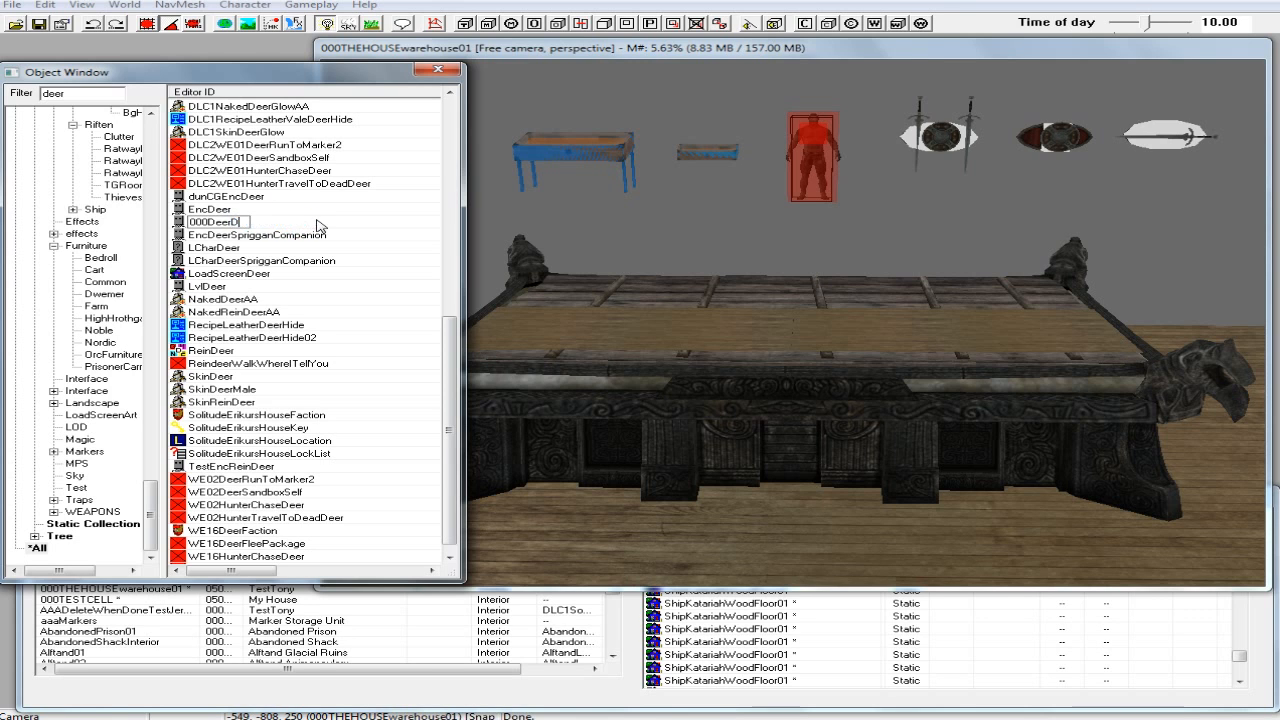
{"action": "type", "text": "EAD01"}
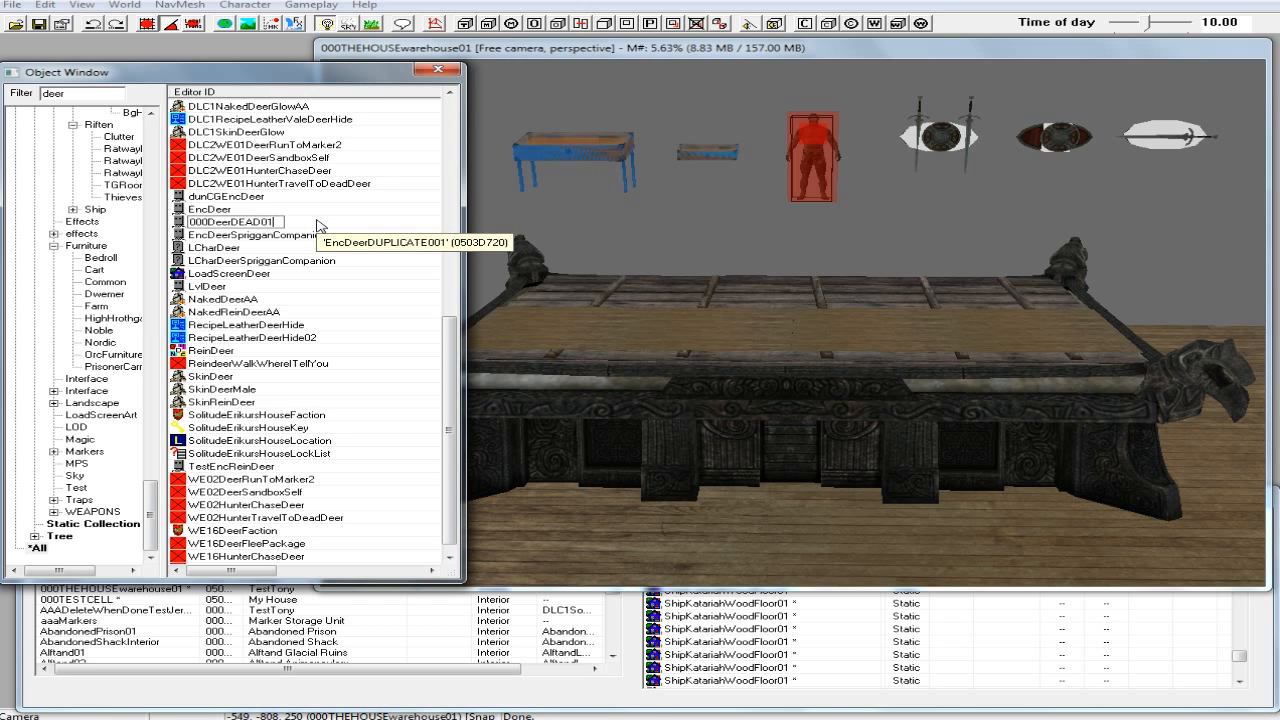
{"action": "key", "text": "Return"}
{"action": "left_click", "coordinate": [741, 421]}
{"action": "left_click", "coordinate": [707, 412]}
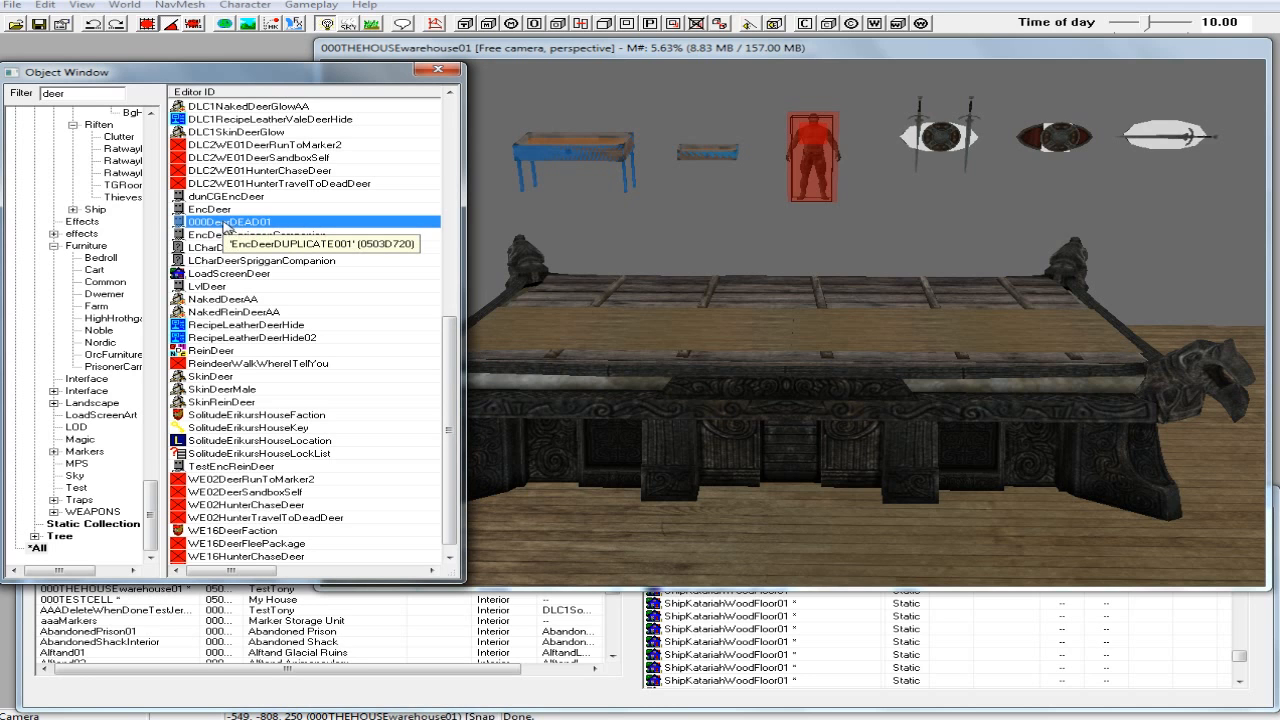
Place the 000DeerDEAD01 actor in the cell on the rear half of the altar top.
{"action": "left_click_drag", "start_coordinate": [182, 222], "coordinate": [796, 290]}
{"action": "mouse_move", "coordinate": [800, 280]}
{"action": "middle_mouse_down", "text": "shift"}
{"action": "mouse_move", "coordinate": [754, 284]}
{"action": "mouse_move", "coordinate": [797, 294]}
{"action": "middle_mouse_up", "text": "shift"}
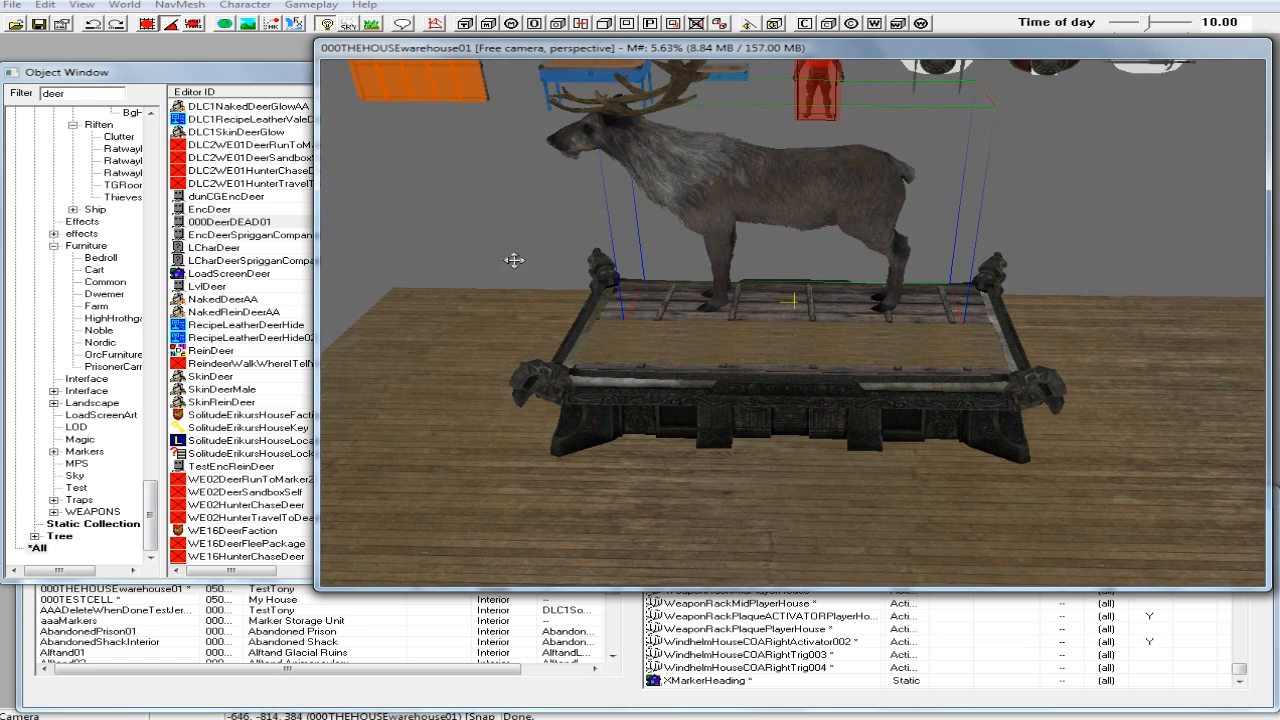
Examine the traits settings of the 000DeerDEAD01 actor.
{"action": "left_click", "coordinate": [207, 226]}
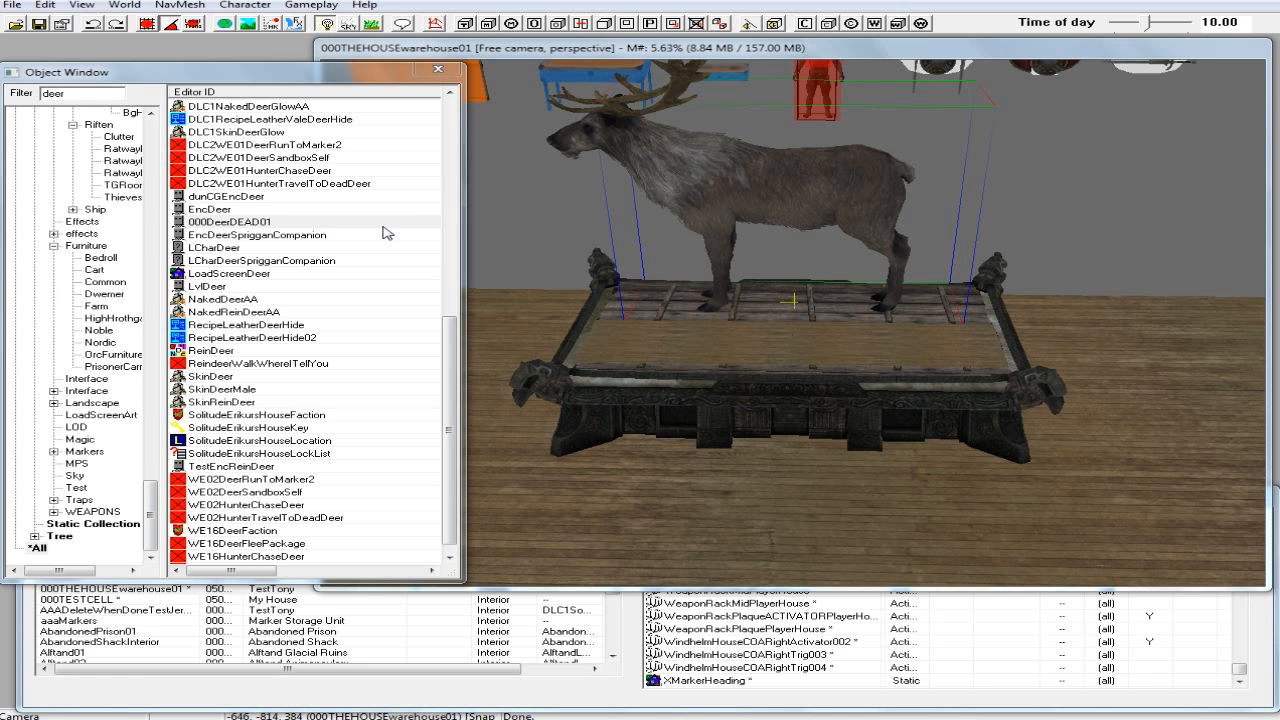
{"action": "double_click", "coordinate": [290, 222]}
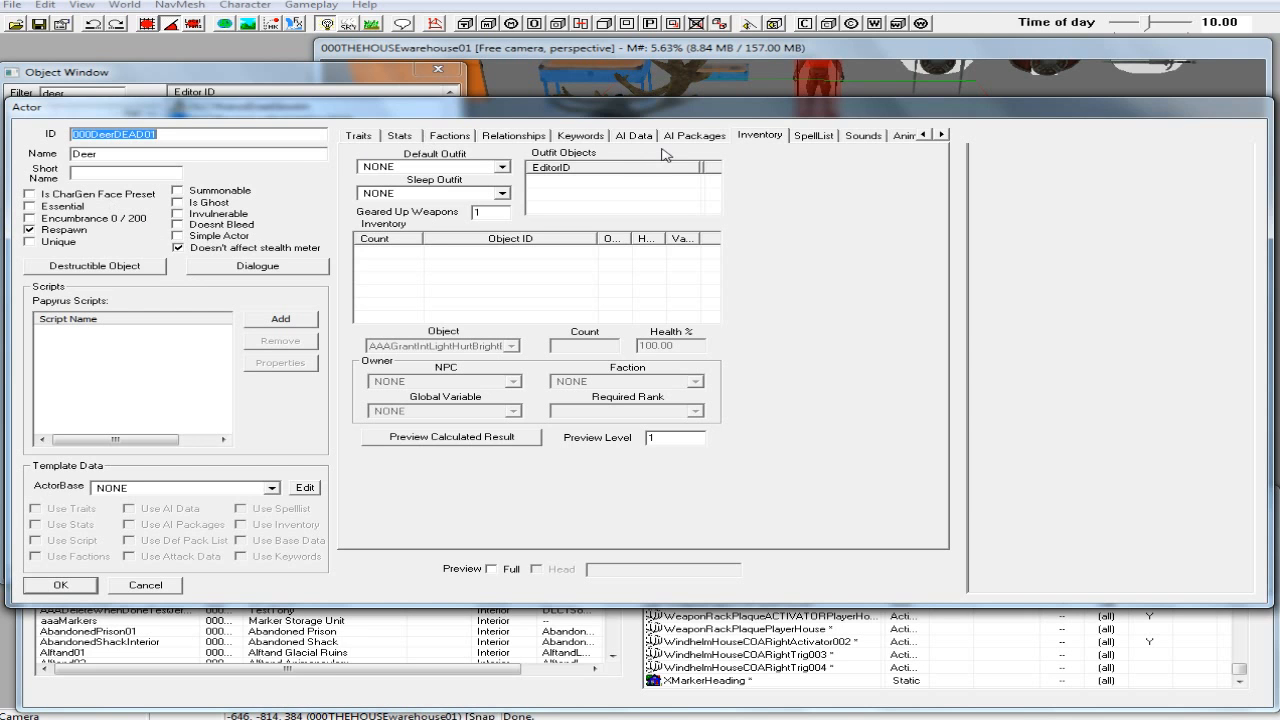
{"action": "left_click", "coordinate": [357, 137]}
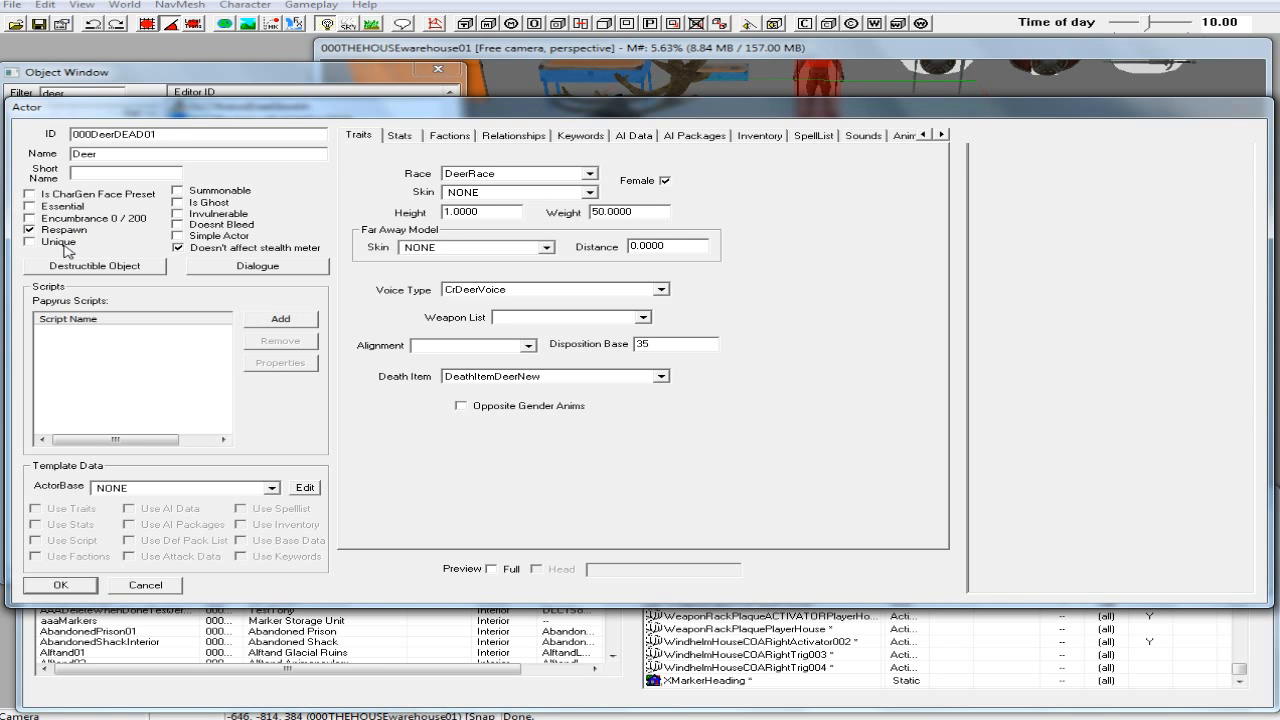
{"action": "left_click", "coordinate": [147, 586]}
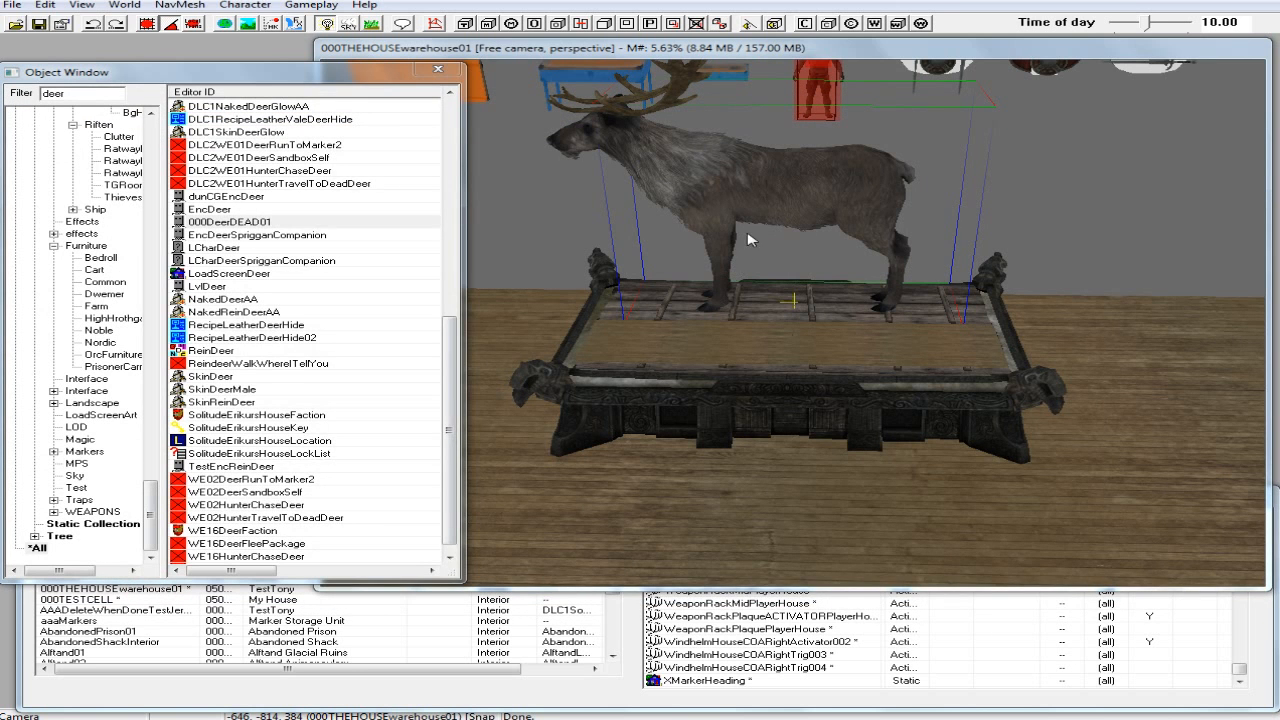
{"action": "left_click", "coordinate": [770, 188]}
{"action": "double_click", "coordinate": [770, 188]}
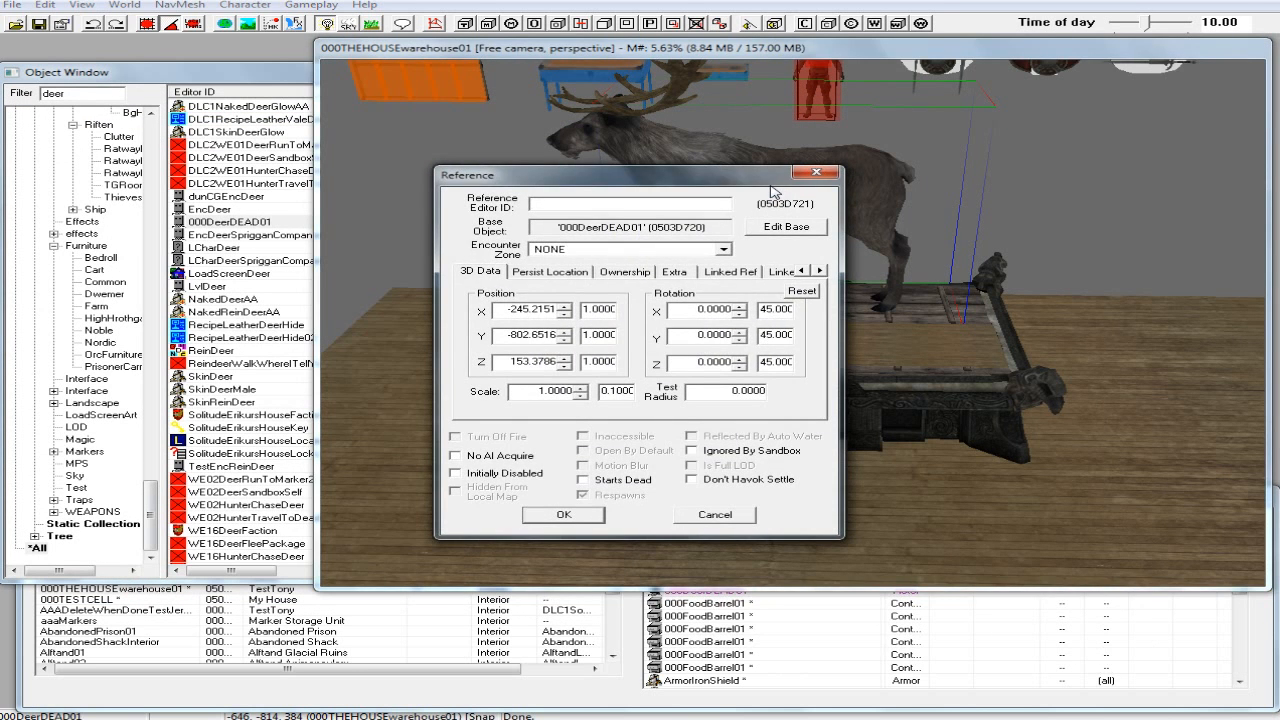
{"action": "left_click", "coordinate": [700, 512]}
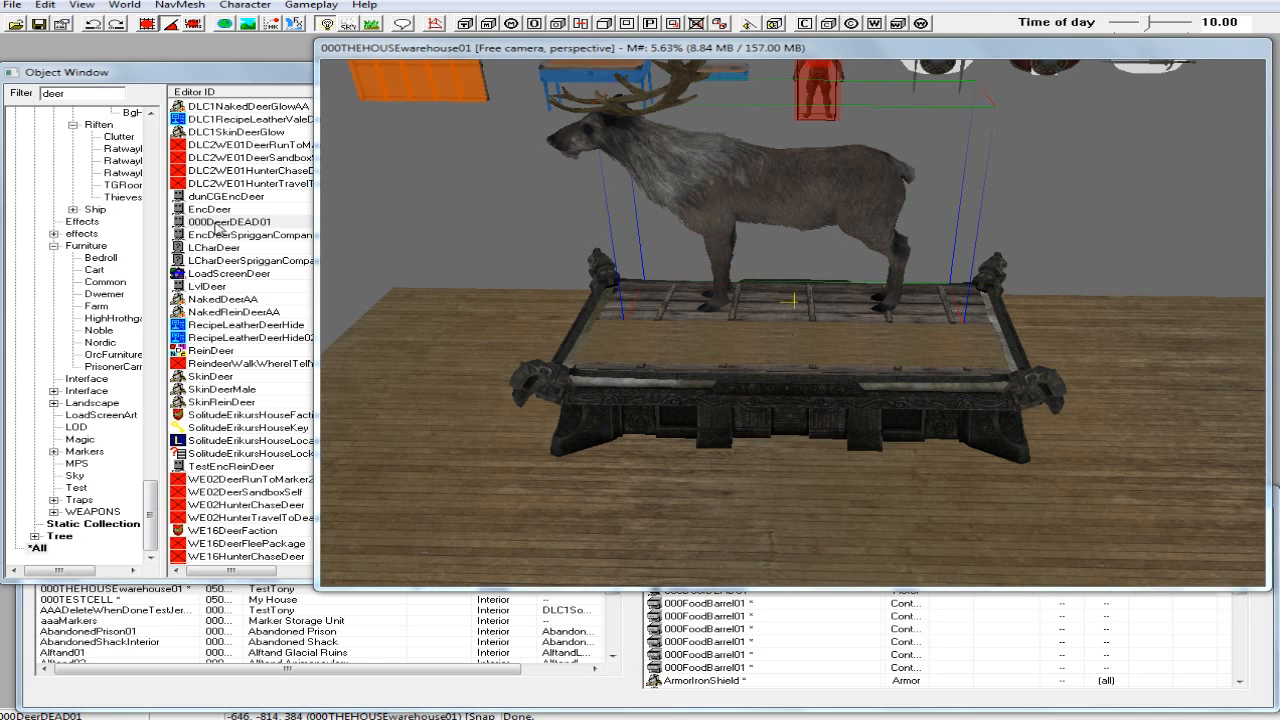
Set the placed deer's reference to Starts Dead.
{"action": "double_click", "coordinate": [775, 194]}
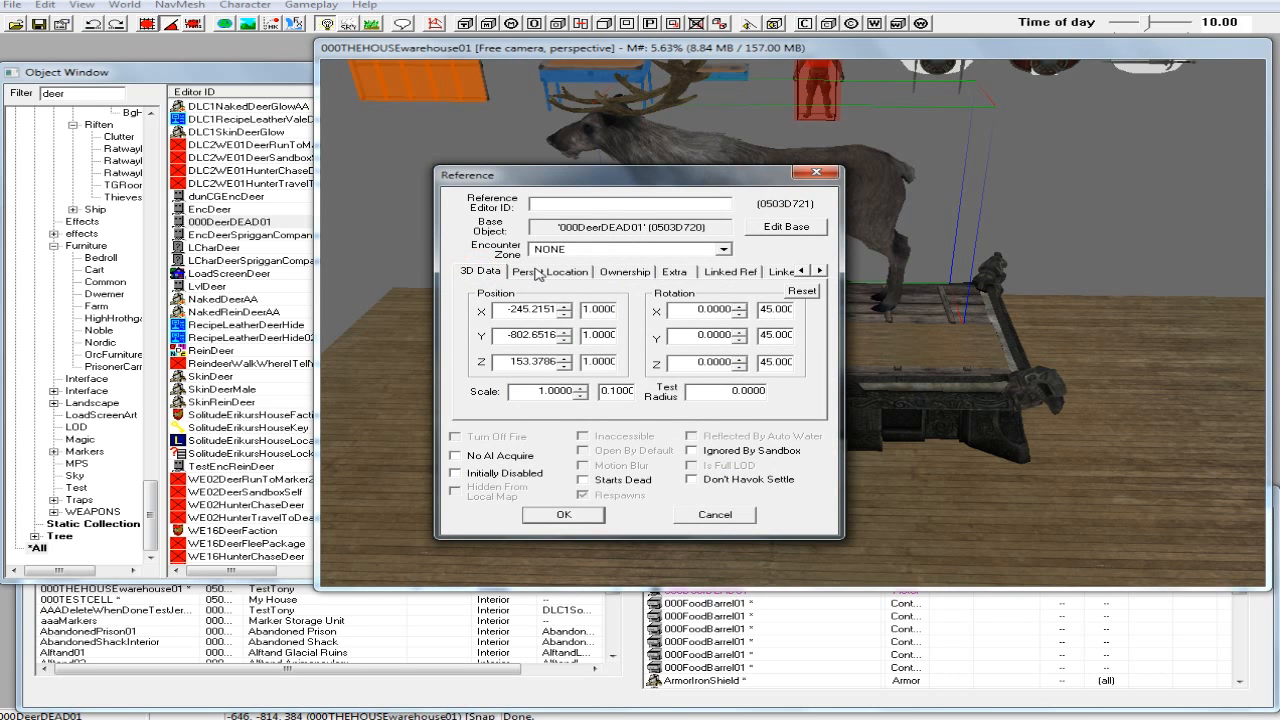
{"action": "left_click", "coordinate": [585, 484]}
{"action": "left_click", "coordinate": [576, 517]}
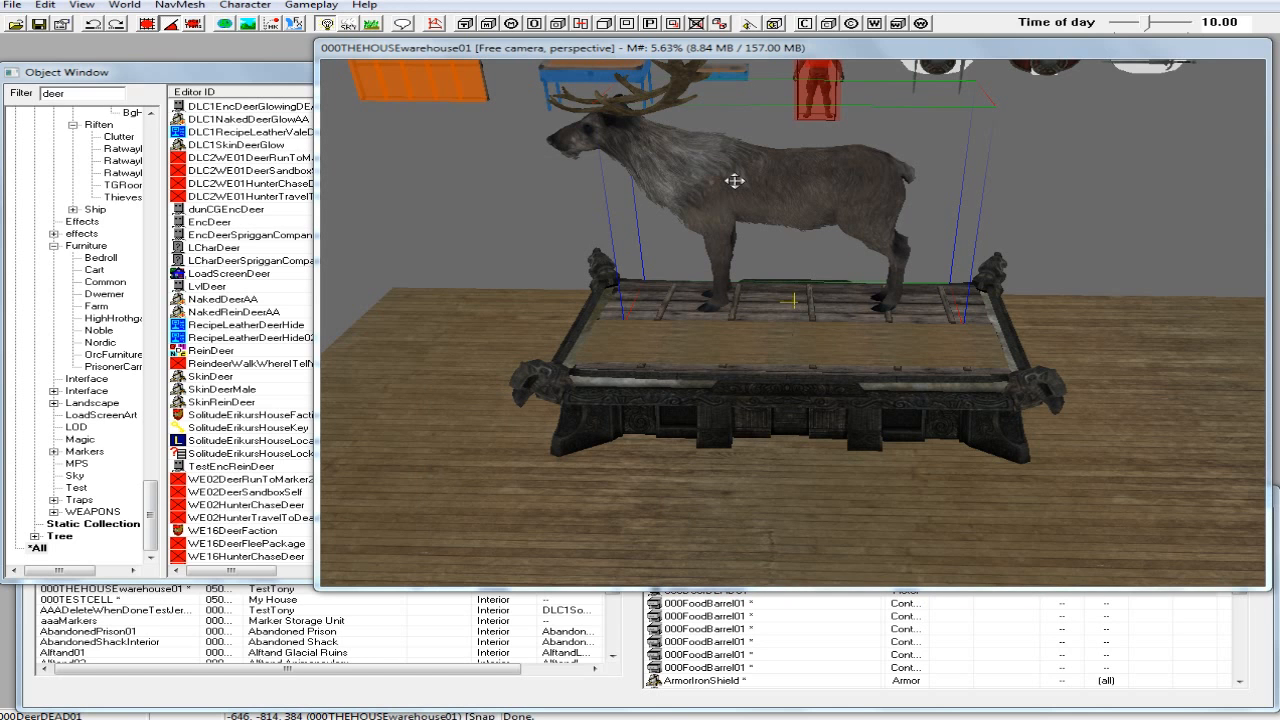
Position the deer over the planked half of the altar top and toggle grid snapping.
{"action": "left_click_drag", "start_coordinate": [735, 181], "coordinate": [692, 199]}
{"action": "middle_click_drag", "start_coordinate": [760, 177], "coordinate": [925, 166], "text": "shift"}
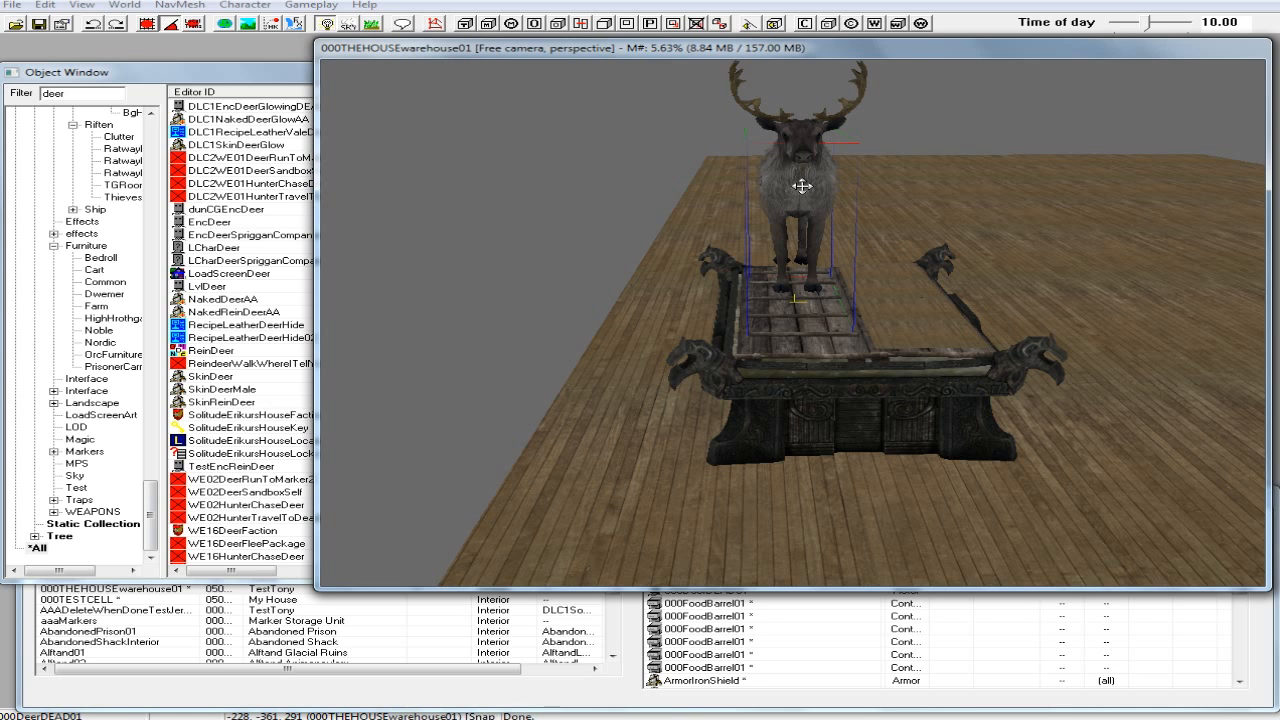
{"action": "key", "text": "e"}
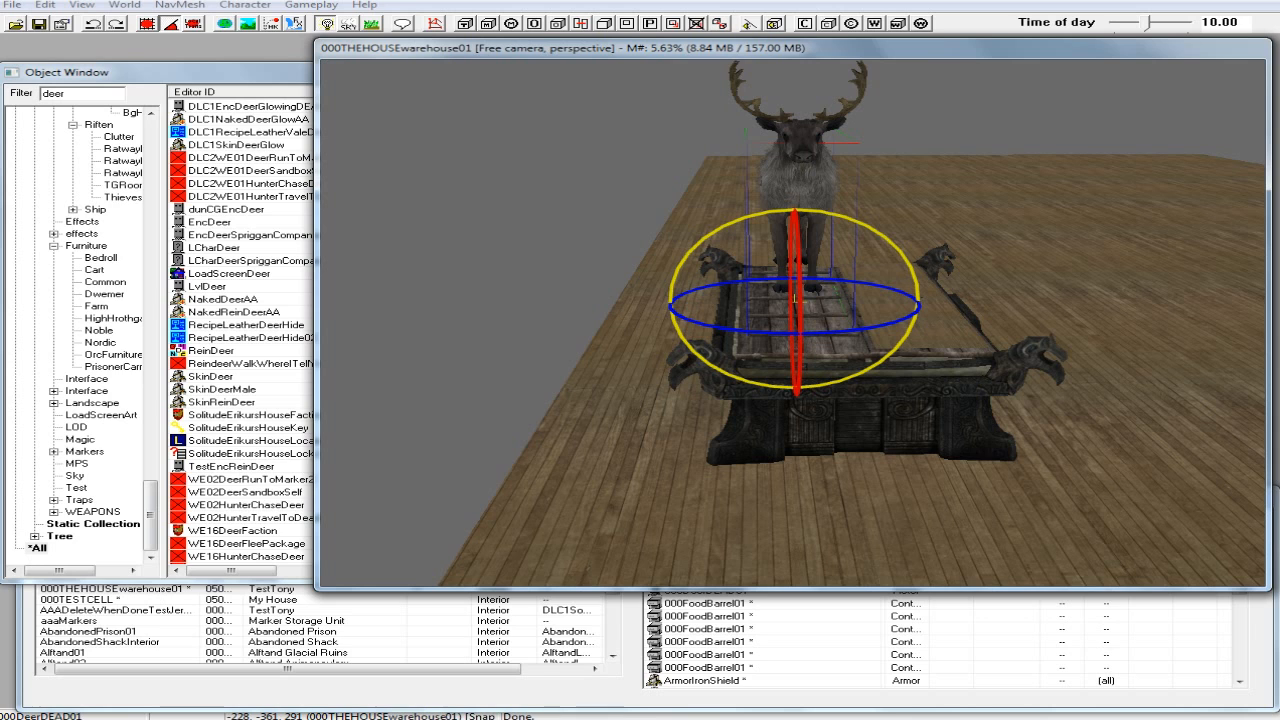
{"action": "left_click", "coordinate": [804, 57]}
{"action": "left_click", "coordinate": [148, 23]}
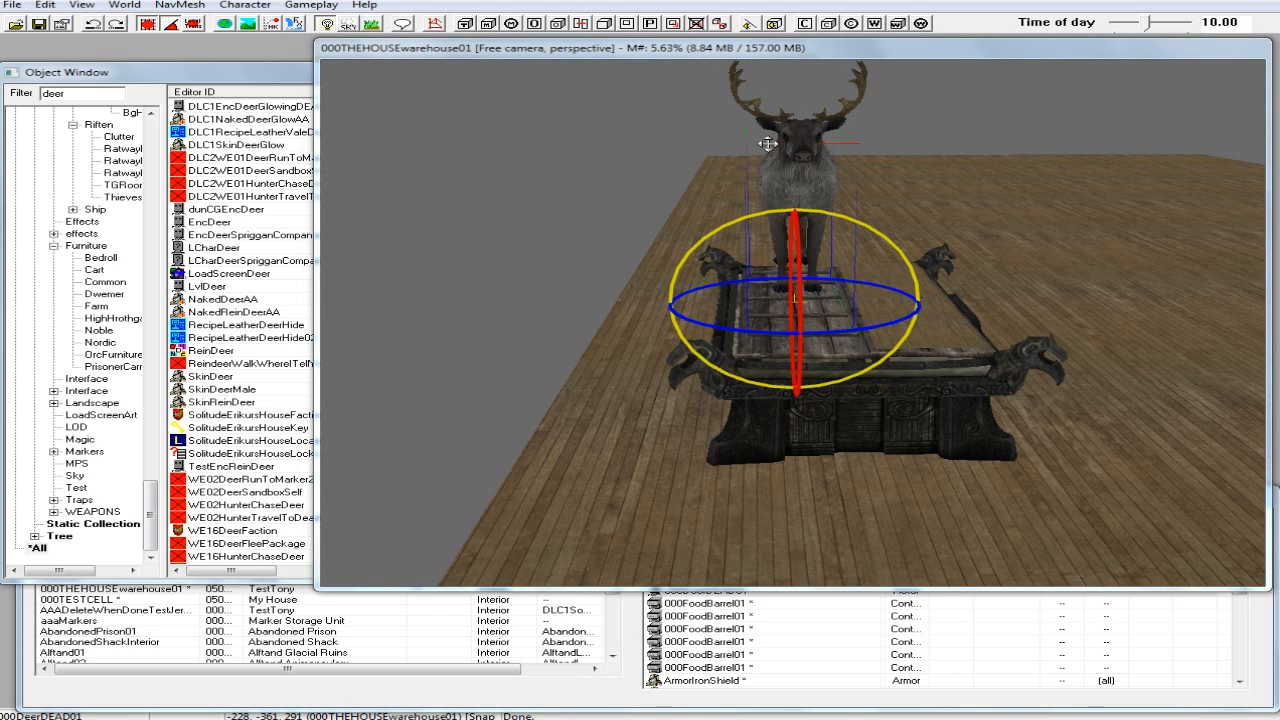
{"action": "left_click", "coordinate": [726, 225]}
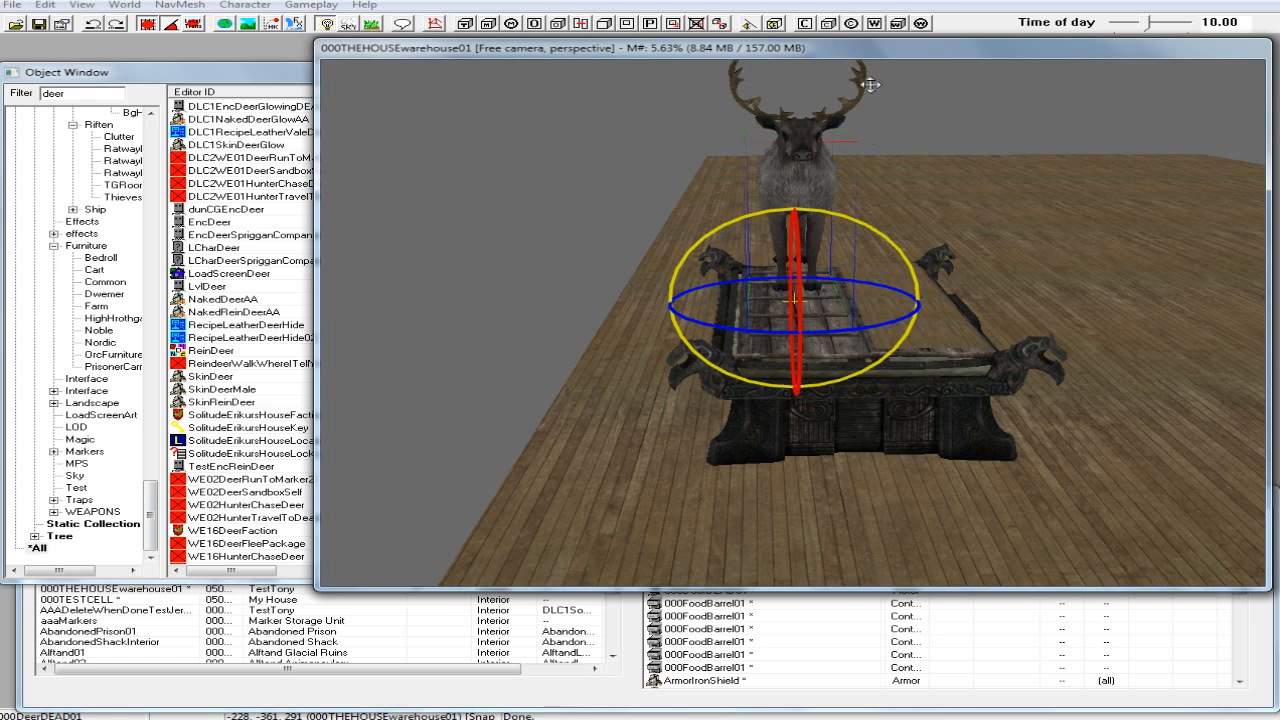
{"action": "left_click", "coordinate": [885, 48]}
{"action": "key", "text": "w"}
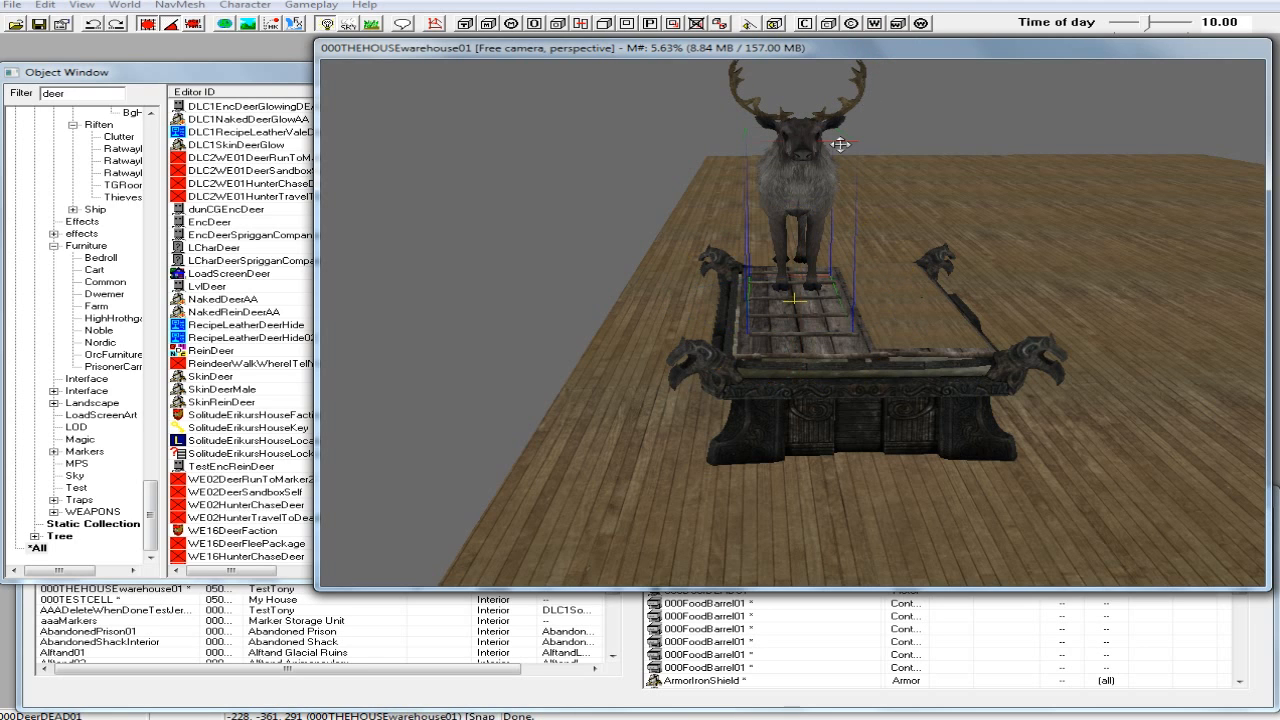
Toggle angle snapping and lower the deer vertically towards the planks.
{"action": "middle_click_drag", "start_coordinate": [840, 146], "coordinate": [683, 177], "text": "shift"}
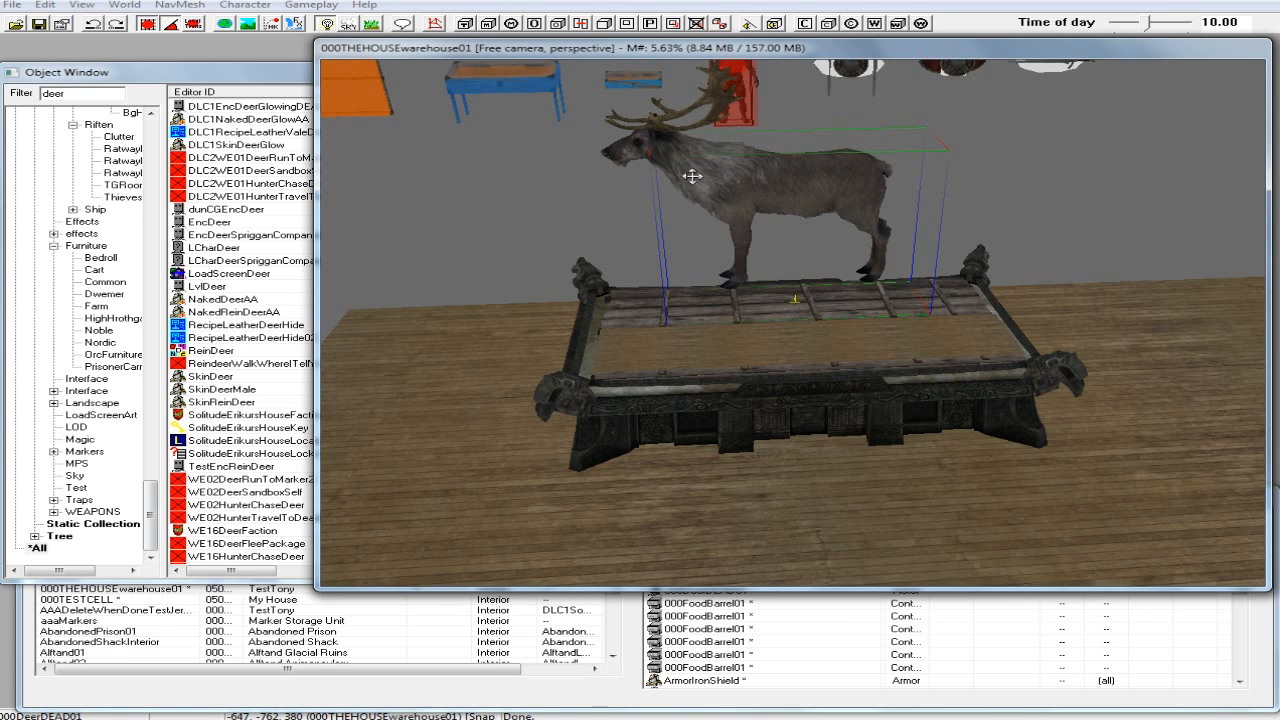
{"action": "right_click_drag", "start_coordinate": [779, 196], "coordinate": [755, 196]}
{"action": "middle_click_drag", "start_coordinate": [775, 194], "coordinate": [900, 171], "text": "shift"}
{"action": "right_click_drag", "start_coordinate": [784, 203], "coordinate": [784, 203]}
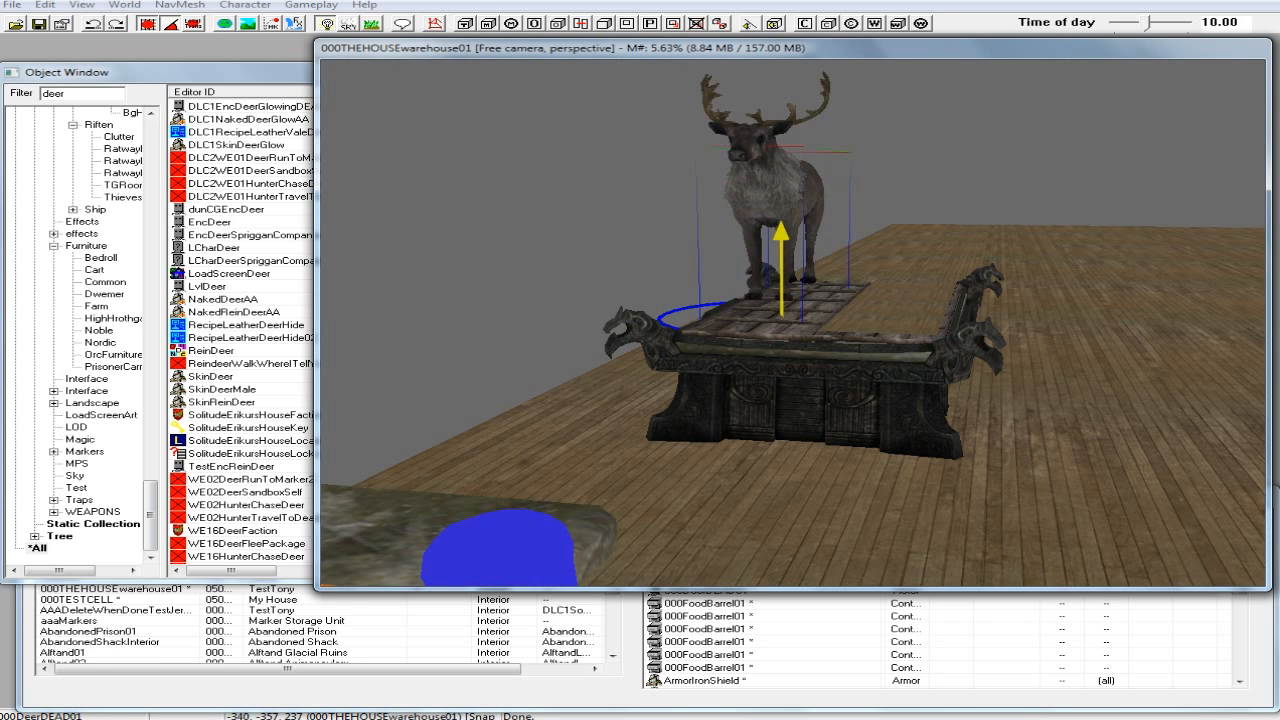
{"action": "mouse_move", "coordinate": [783, 204]}
{"action": "left_mouse_down"}
{"action": "mouse_move", "coordinate": [783, 231]}
{"action": "mouse_move", "coordinate": [783, 189]}
{"action": "left_mouse_up"}
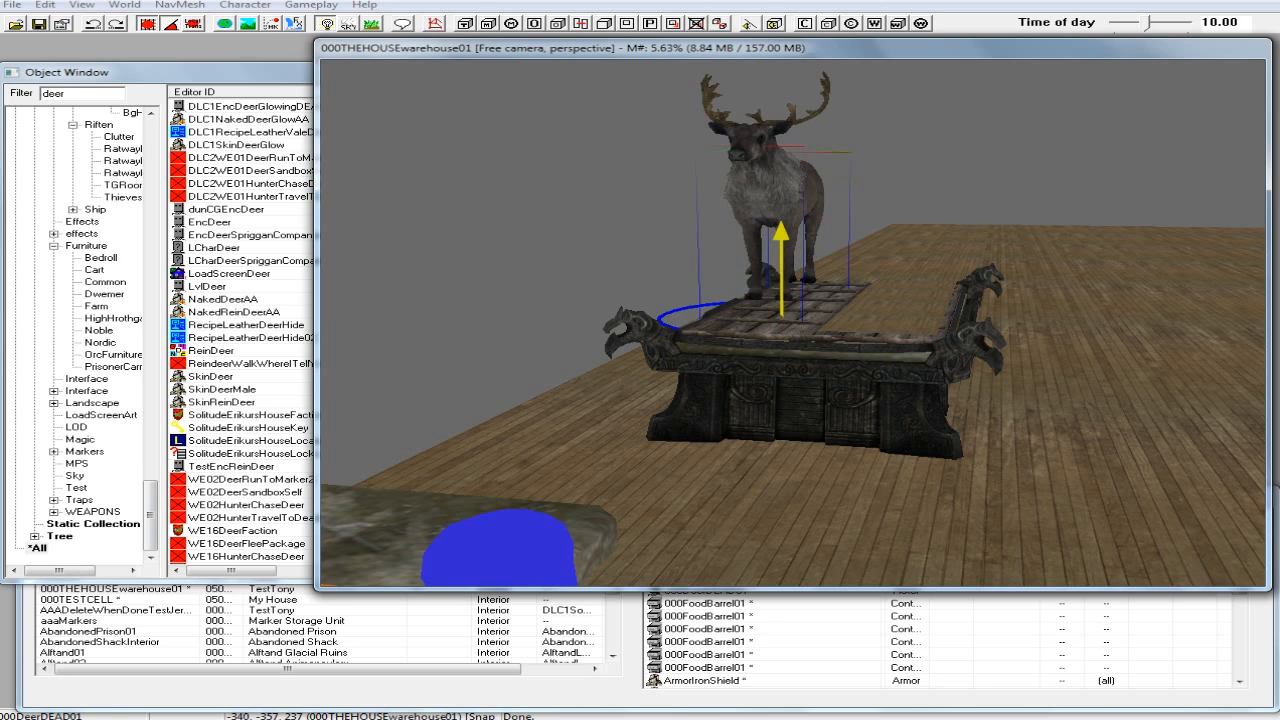
{"action": "left_click", "coordinate": [170, 24]}
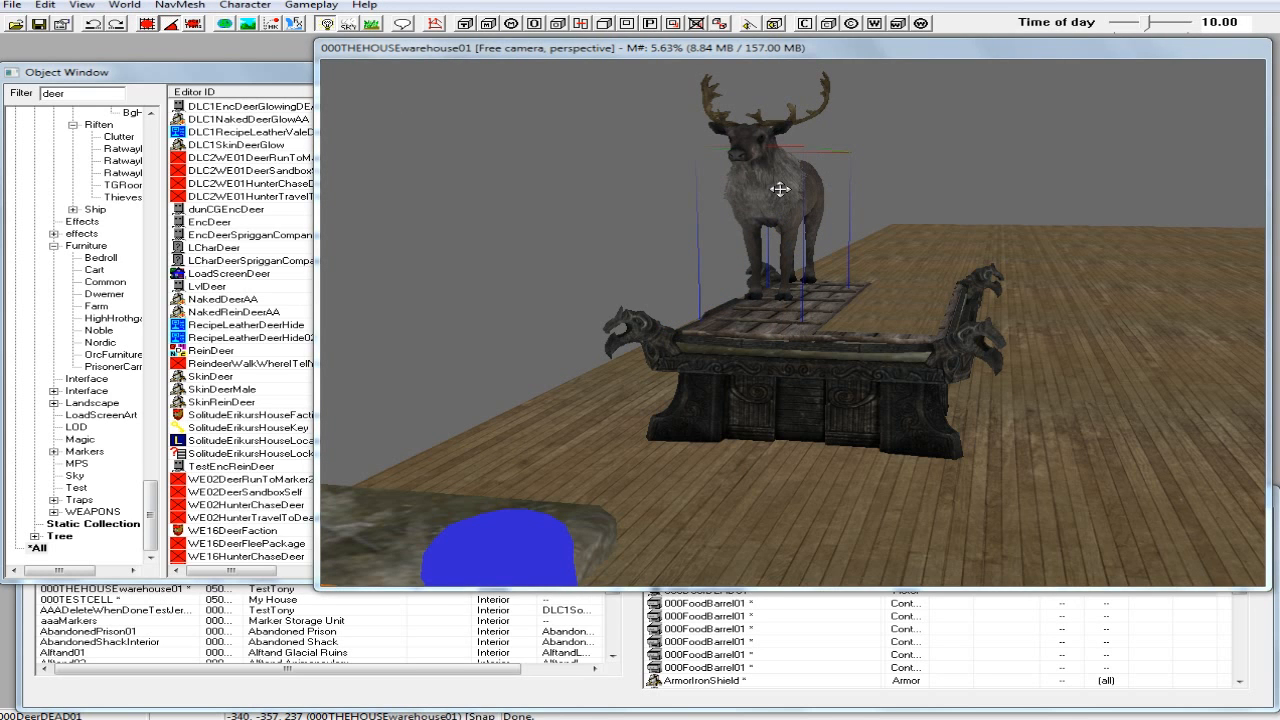
{"action": "left_click", "coordinate": [780, 189]}
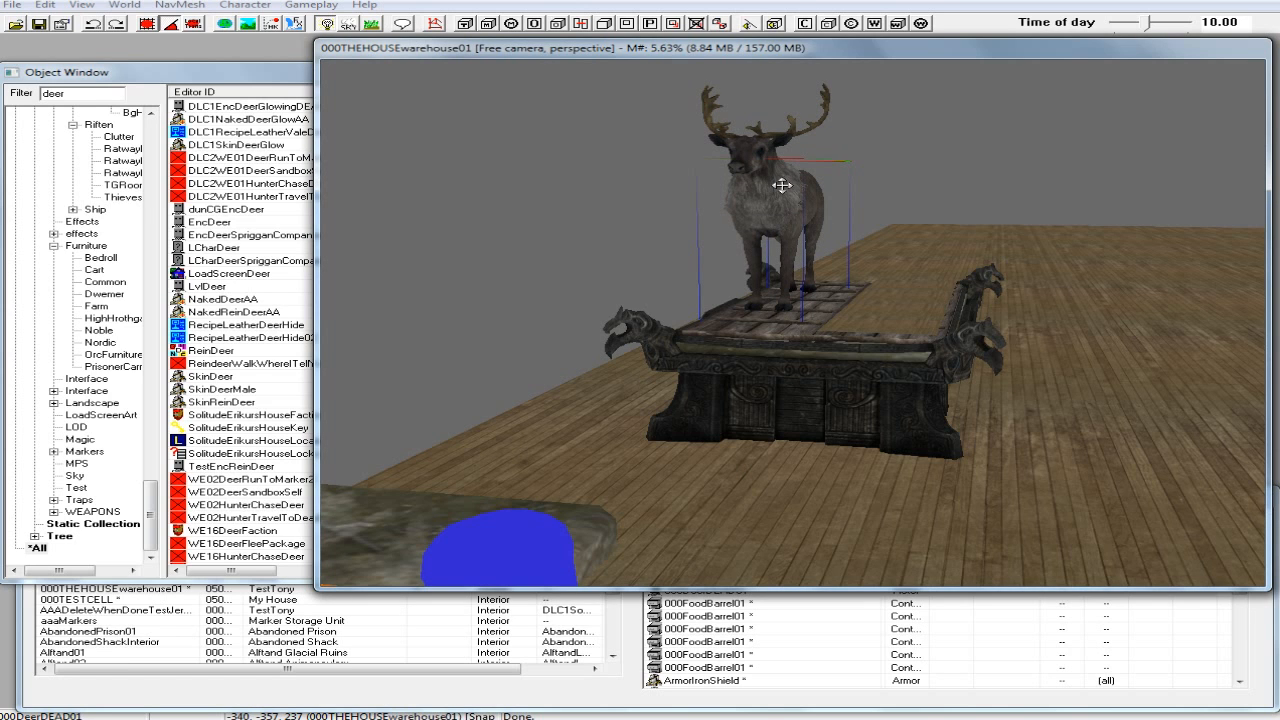
Rotate the deer half a turn about its vertical axis so it faces the opposite end of the altar.
{"action": "mouse_move", "coordinate": [782, 185]}
{"action": "middle_mouse_down", "text": "shift"}
{"action": "mouse_move", "coordinate": [654, 200]}
{"action": "mouse_move", "coordinate": [783, 203]}
{"action": "middle_mouse_up", "text": "shift"}
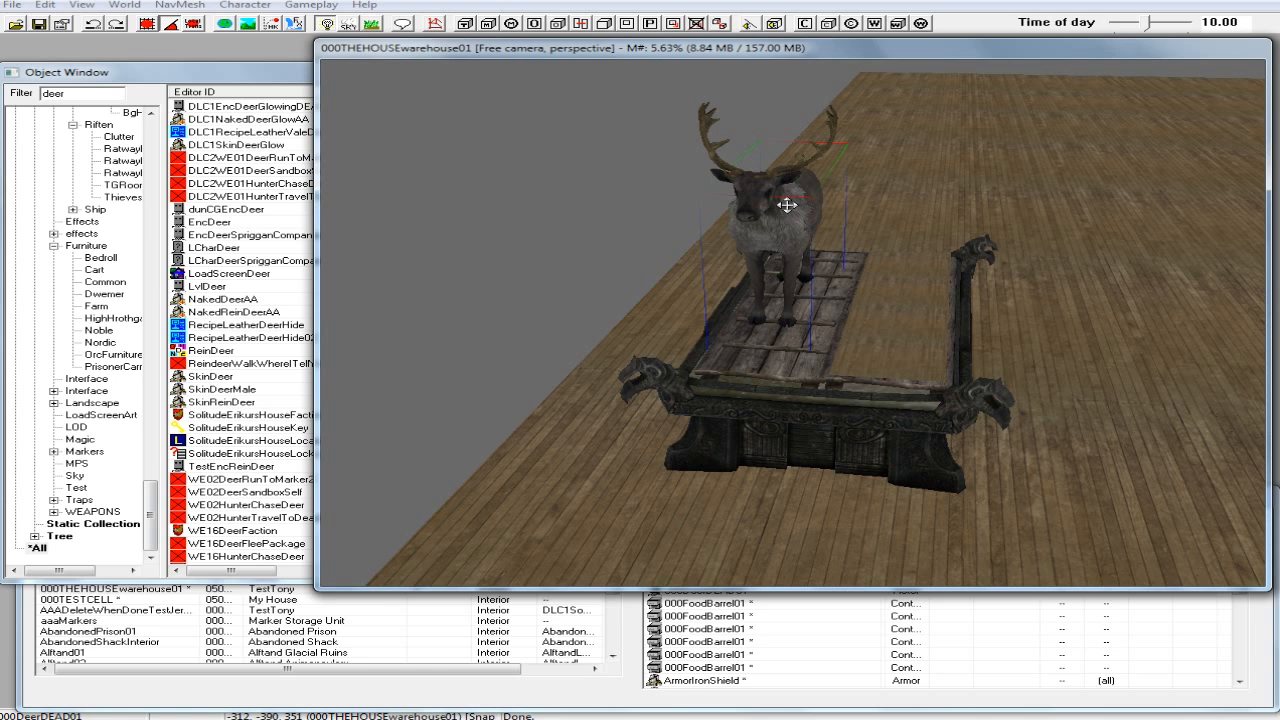
{"action": "key", "text": "2"}
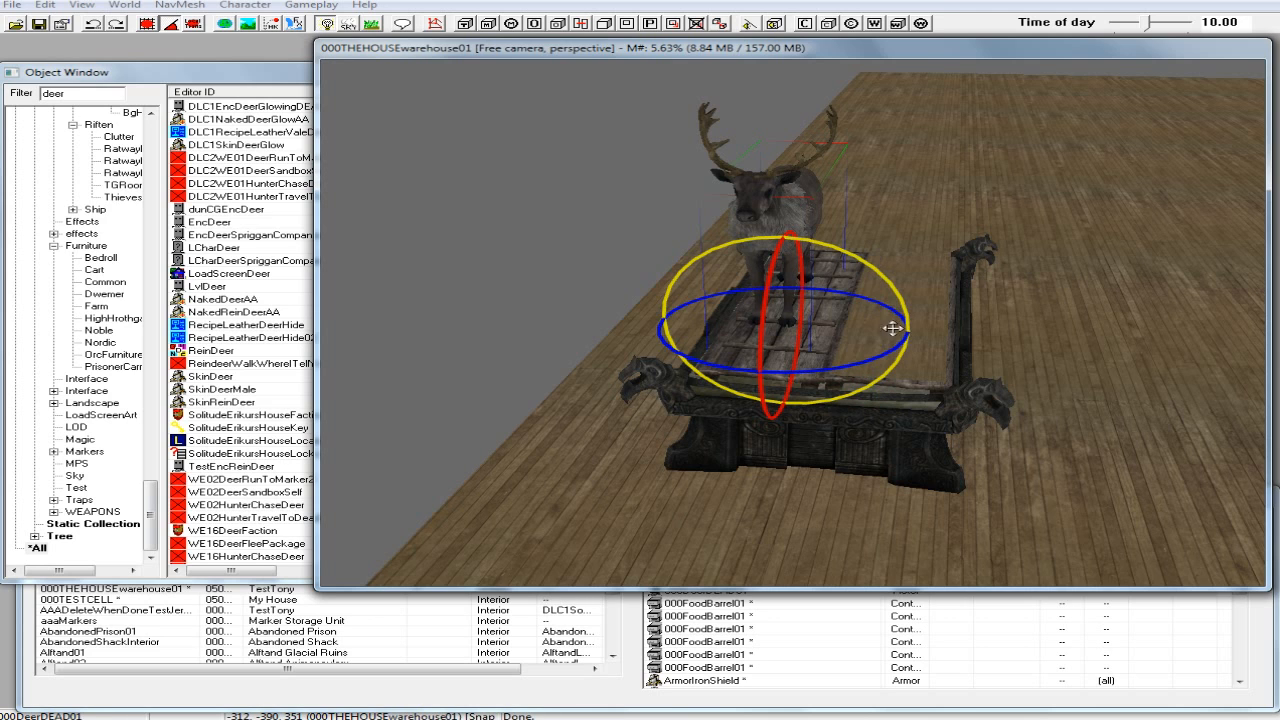
{"action": "mouse_move", "coordinate": [892, 328]}
{"action": "left_mouse_down"}
{"action": "mouse_move", "coordinate": [840, 355]}
{"action": "mouse_move", "coordinate": [886, 349]}
{"action": "left_mouse_up"}
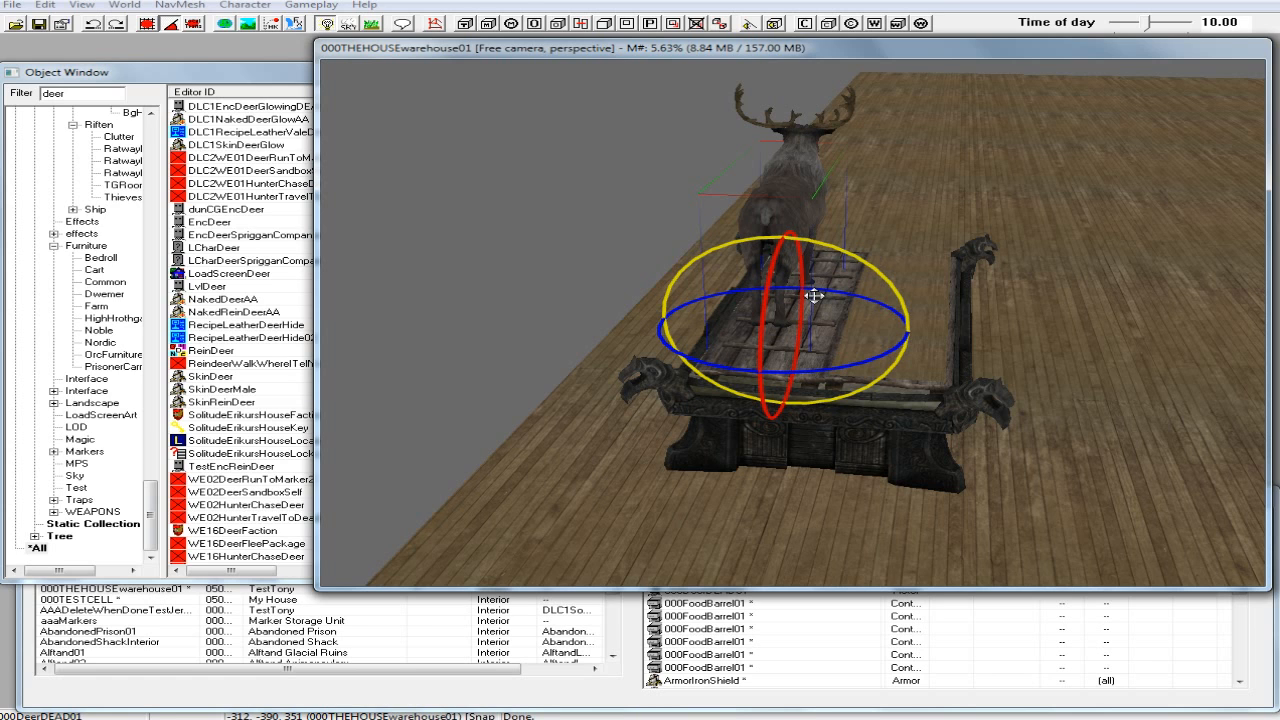
Lower the turned deer slightly so that its hooves rest on the altar's planks.
{"action": "left_click", "coordinate": [557, 289]}
{"action": "middle_click_drag", "start_coordinate": [562, 287], "coordinate": [437, 286], "text": "shift"}
{"action": "left_click", "coordinate": [790, 209]}
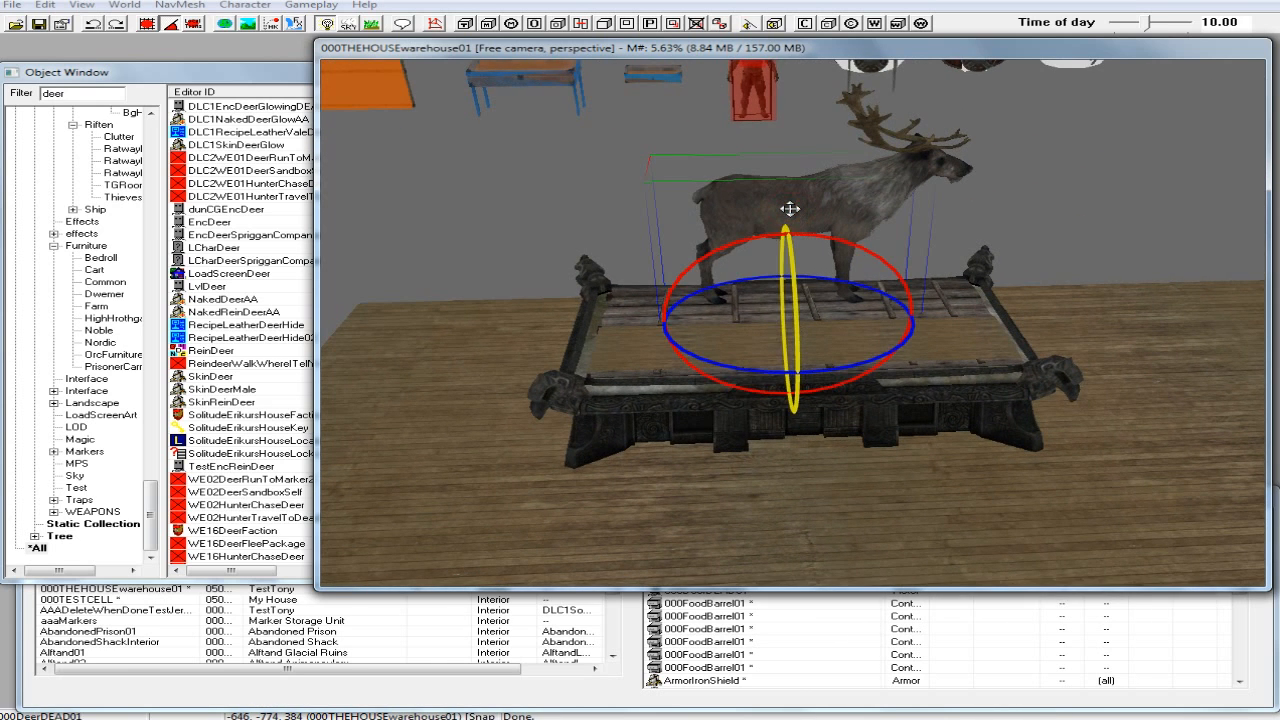
{"action": "key", "text": "w"}
{"action": "mouse_move", "coordinate": [801, 214]}
{"action": "left_mouse_down"}
{"action": "mouse_move", "coordinate": [787, 225]}
{"action": "mouse_move", "coordinate": [802, 223]}
{"action": "left_mouse_up"}
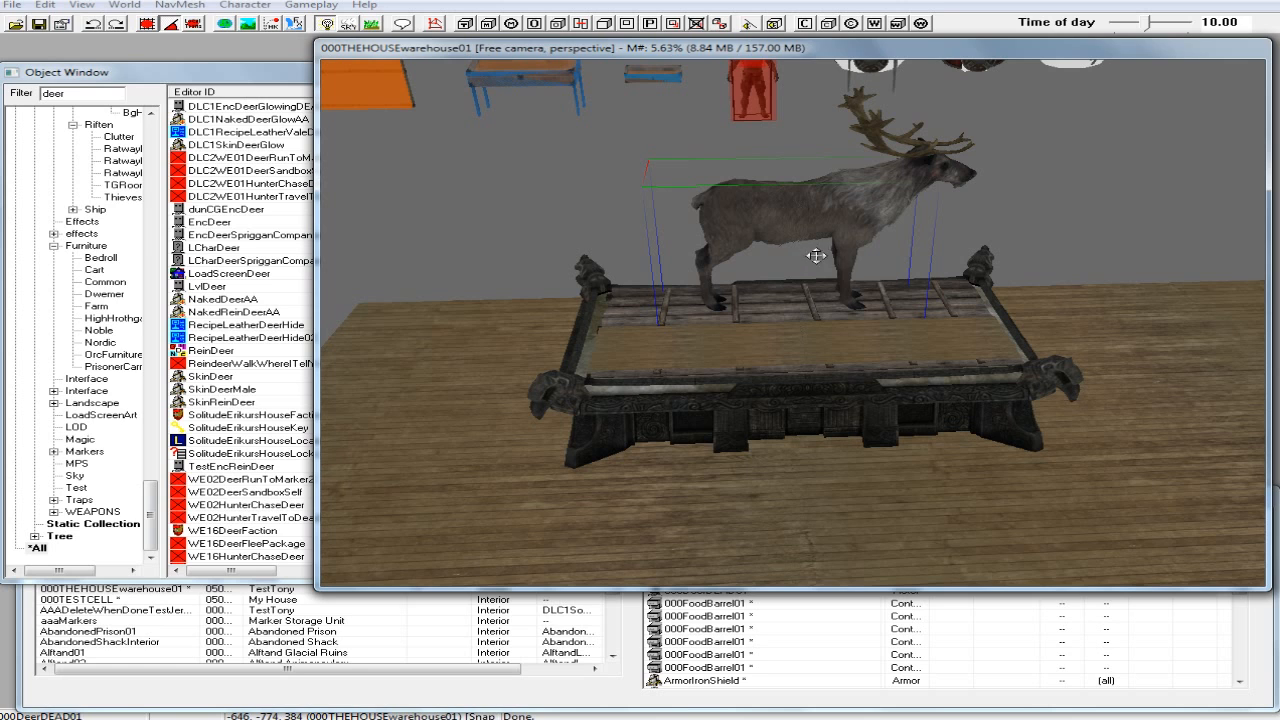
Add a linked reference from the deer to the RTDockRamp01 plank beneath it, with keyword NONE.
{"action": "middle_click_drag", "start_coordinate": [858, 302], "coordinate": [847, 301]}
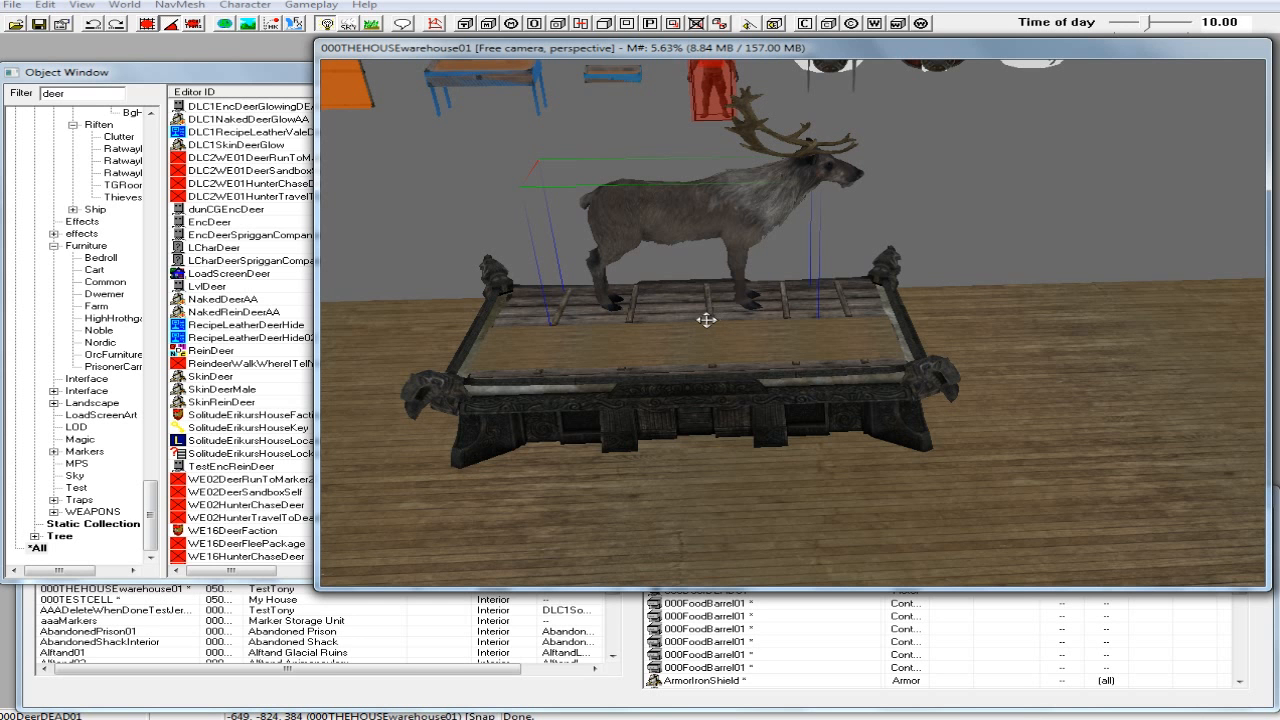
{"action": "middle_click_drag", "start_coordinate": [706, 321], "coordinate": [616, 327]}
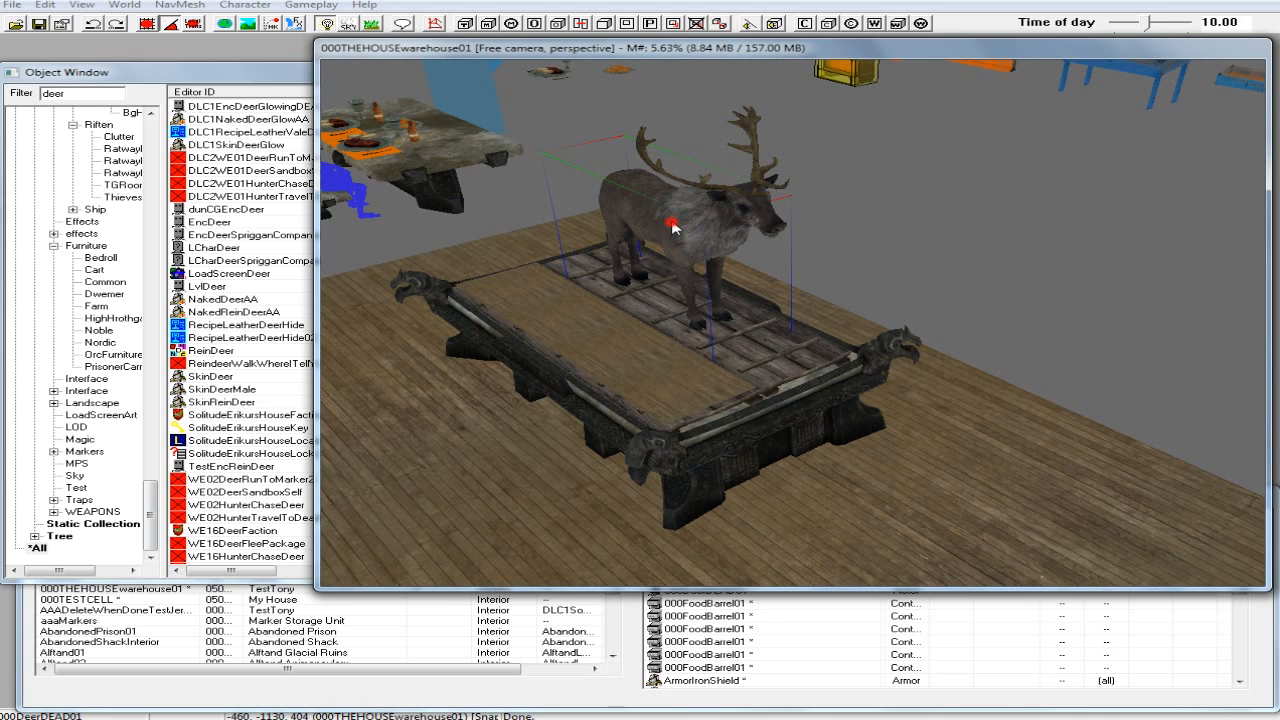
{"action": "double_click", "coordinate": [671, 222]}
{"action": "left_click", "coordinate": [733, 272]}
{"action": "double_click", "coordinate": [637, 338]}
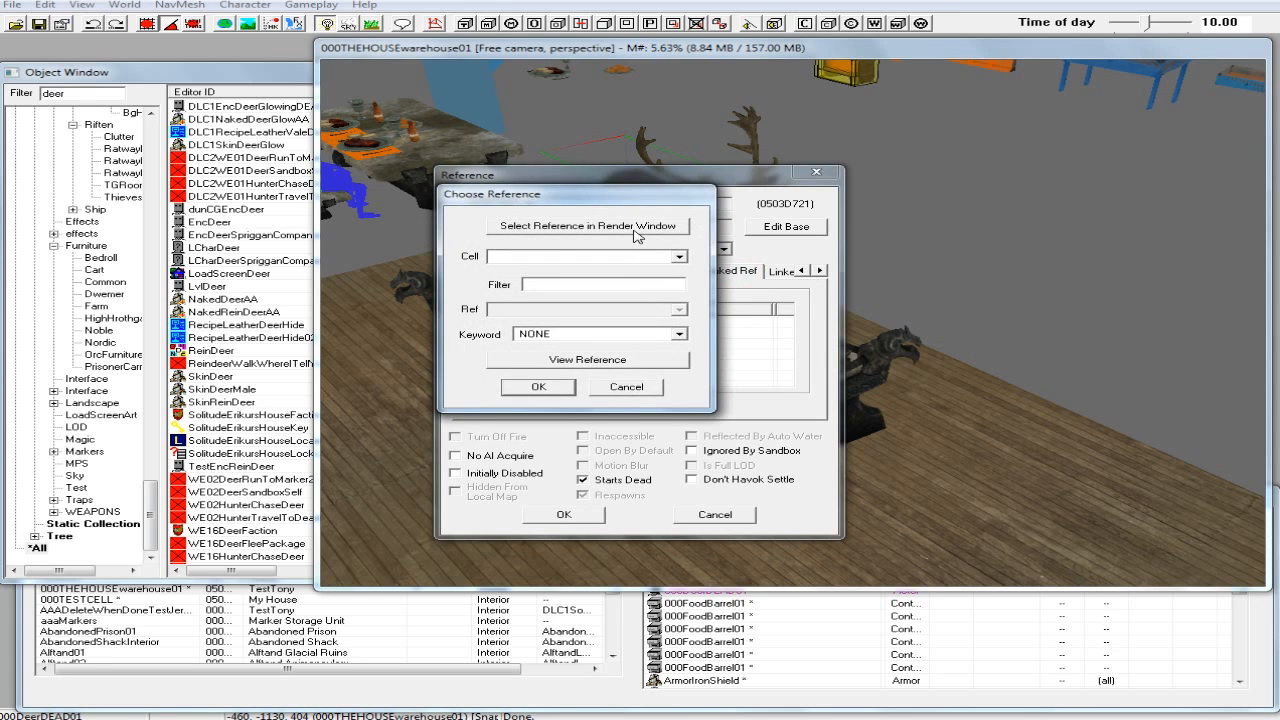
{"action": "left_click", "coordinate": [637, 226]}
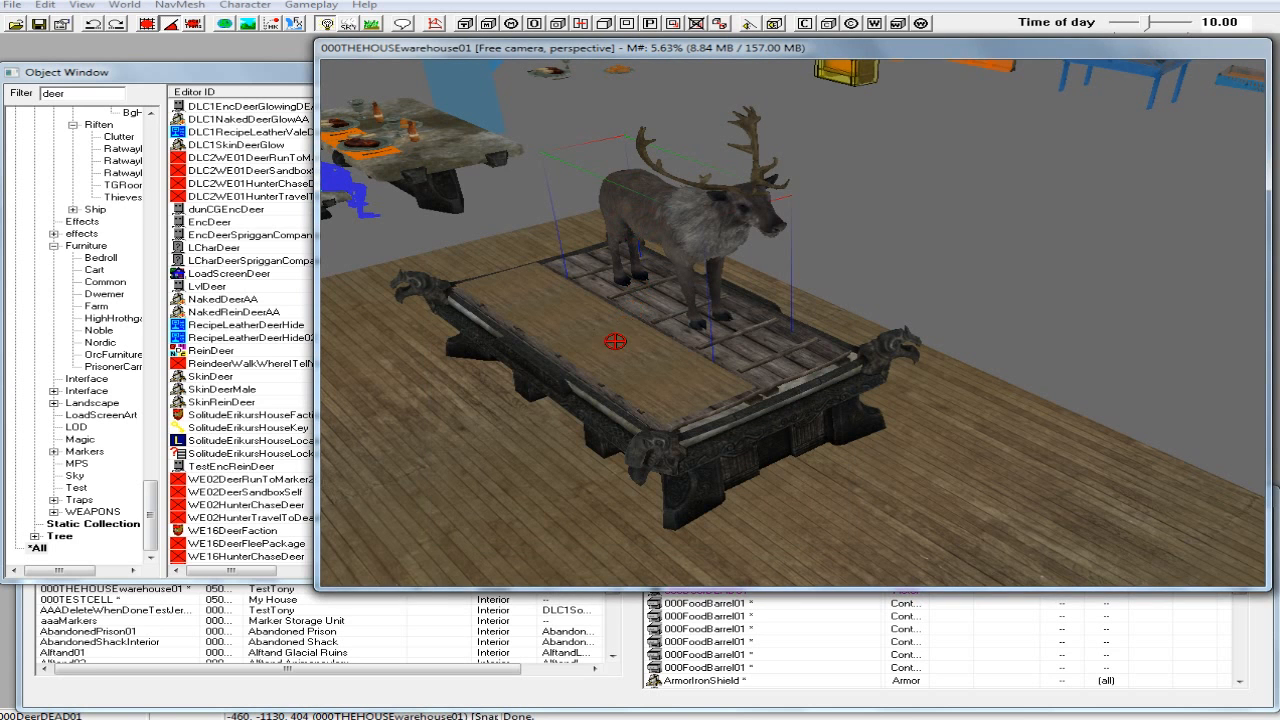
{"action": "left_click", "coordinate": [736, 357]}
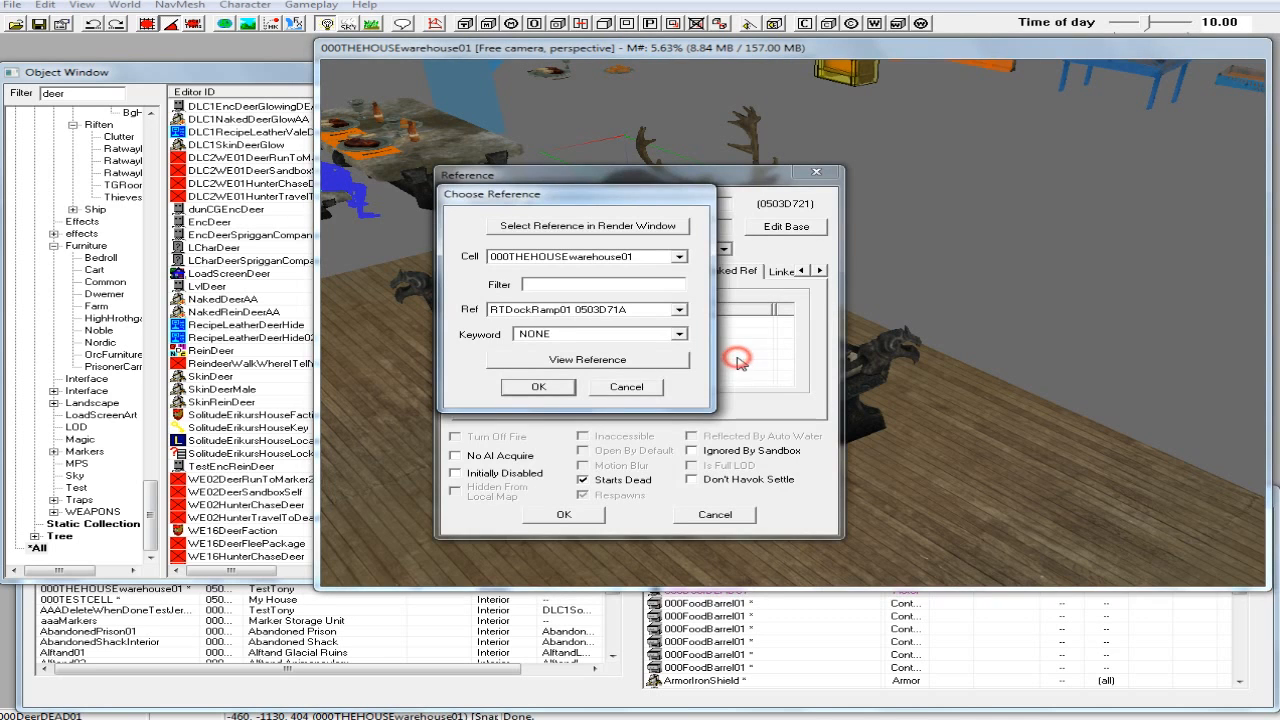
{"action": "left_click", "coordinate": [549, 389]}
{"action": "left_click", "coordinate": [561, 514]}
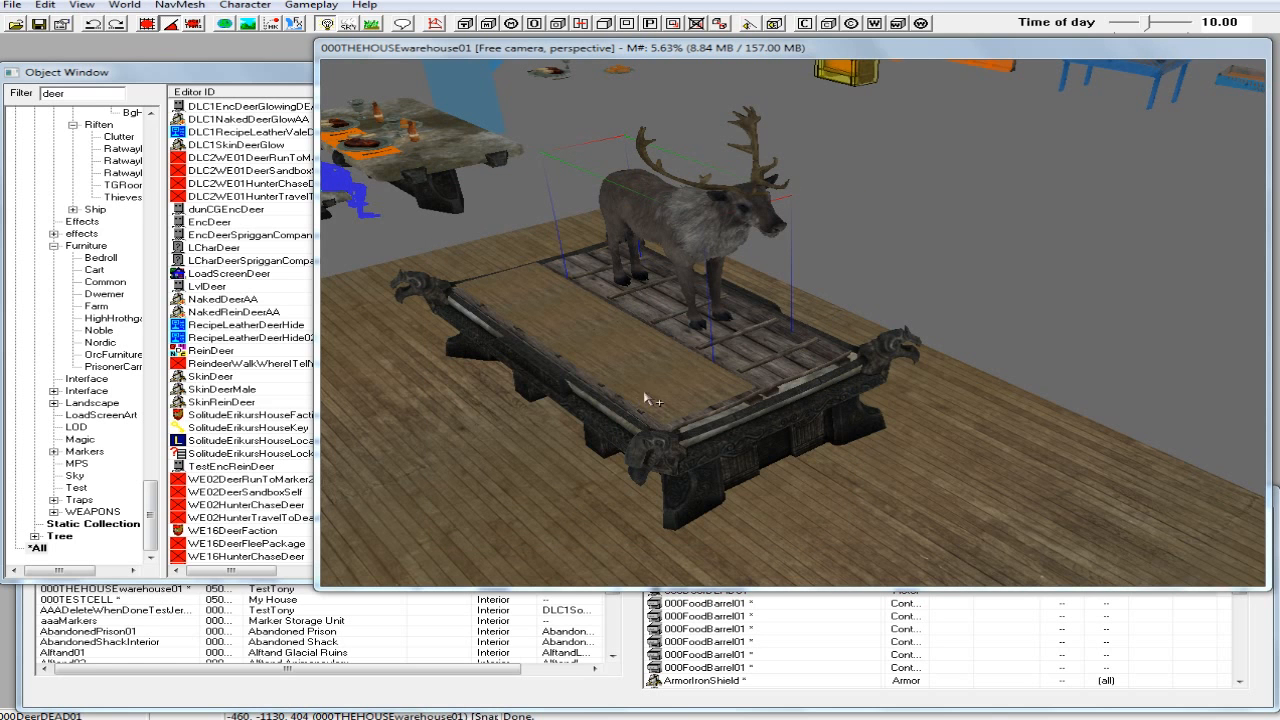
Filter the object list by "steel" and restrict it to the Weapon category.
{"action": "middle_click_drag", "start_coordinate": [756, 346], "coordinate": [848, 361], "text": "shift"}
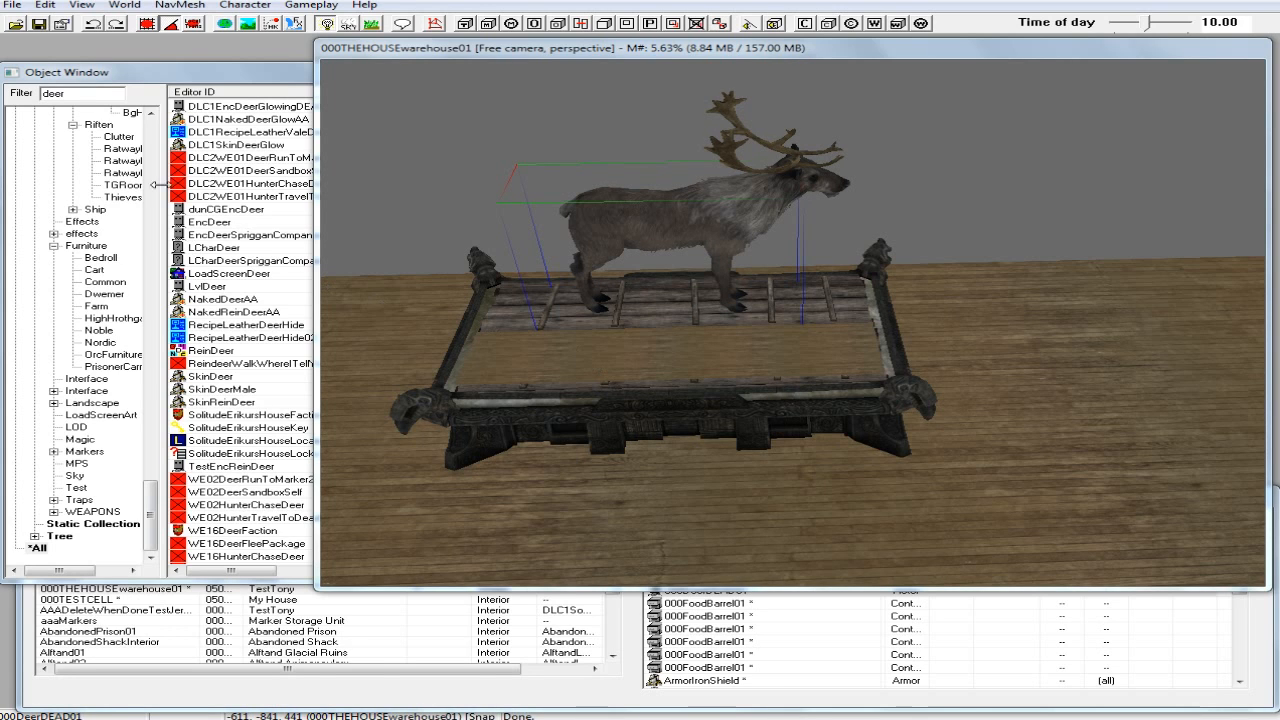
{"action": "double_click", "coordinate": [99, 94]}
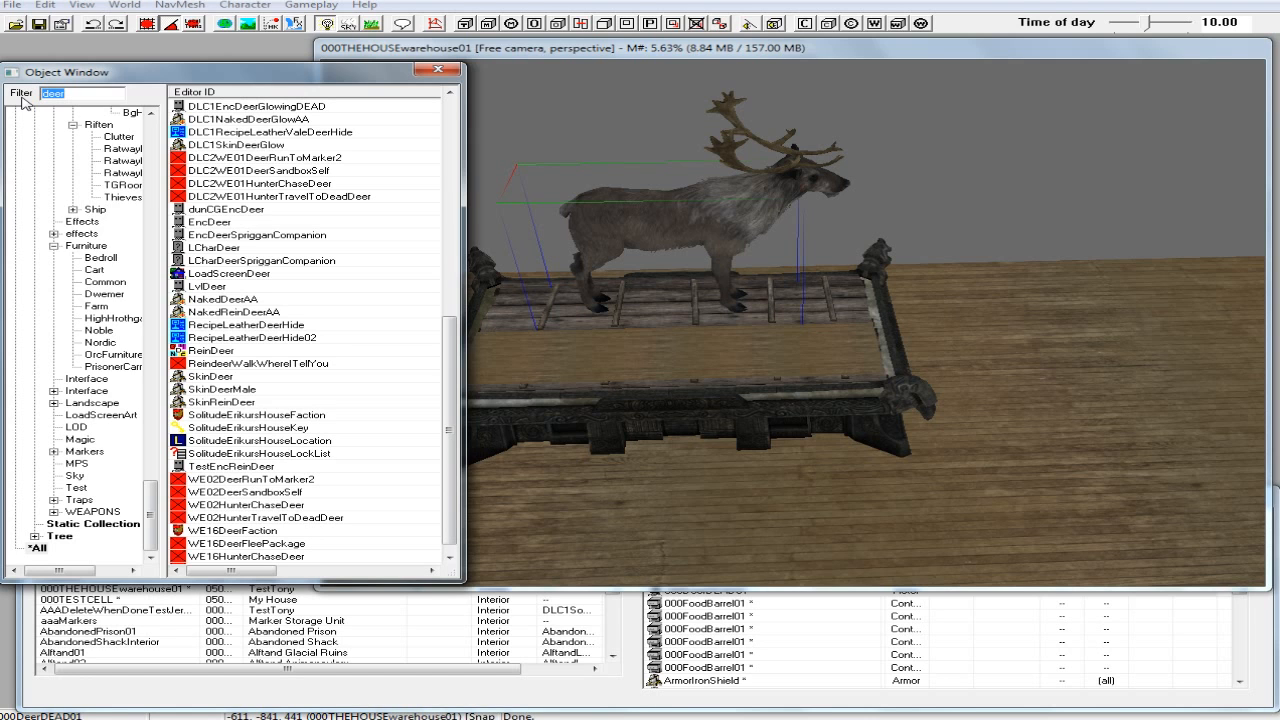
{"action": "type", "text": "steel"}
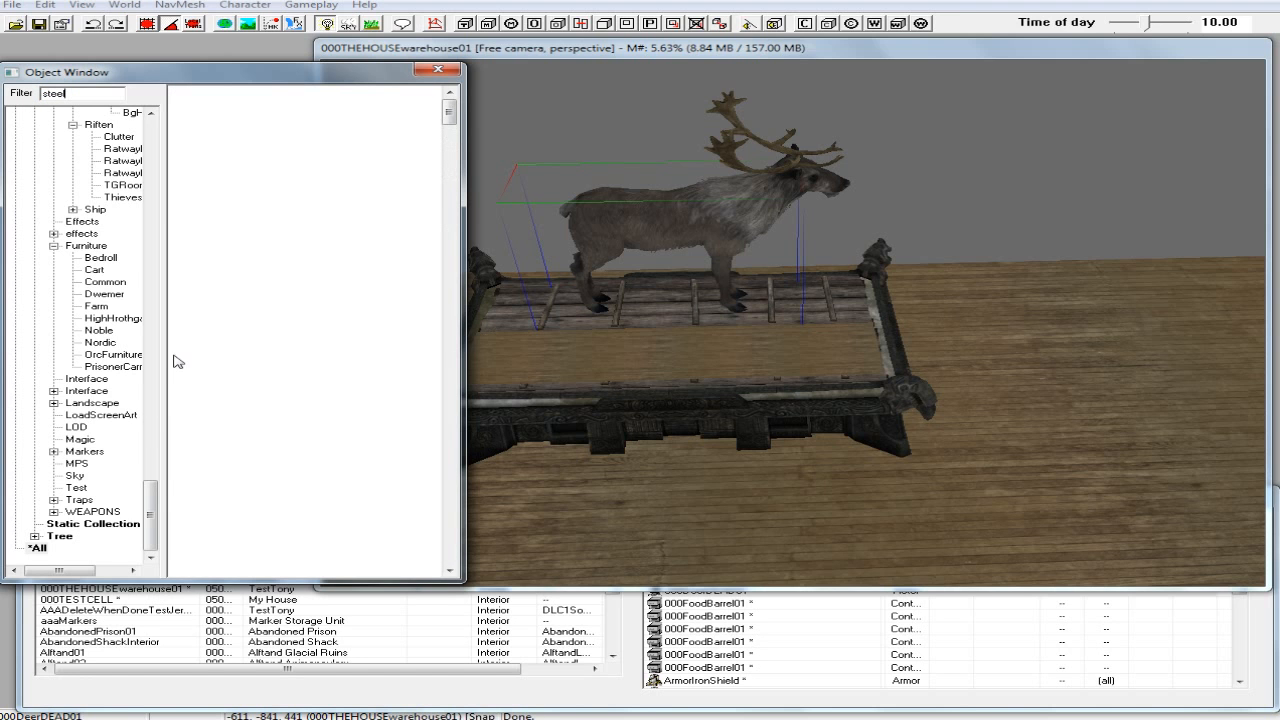
{"action": "left_click_drag", "start_coordinate": [150, 515], "coordinate": [165, 208]}
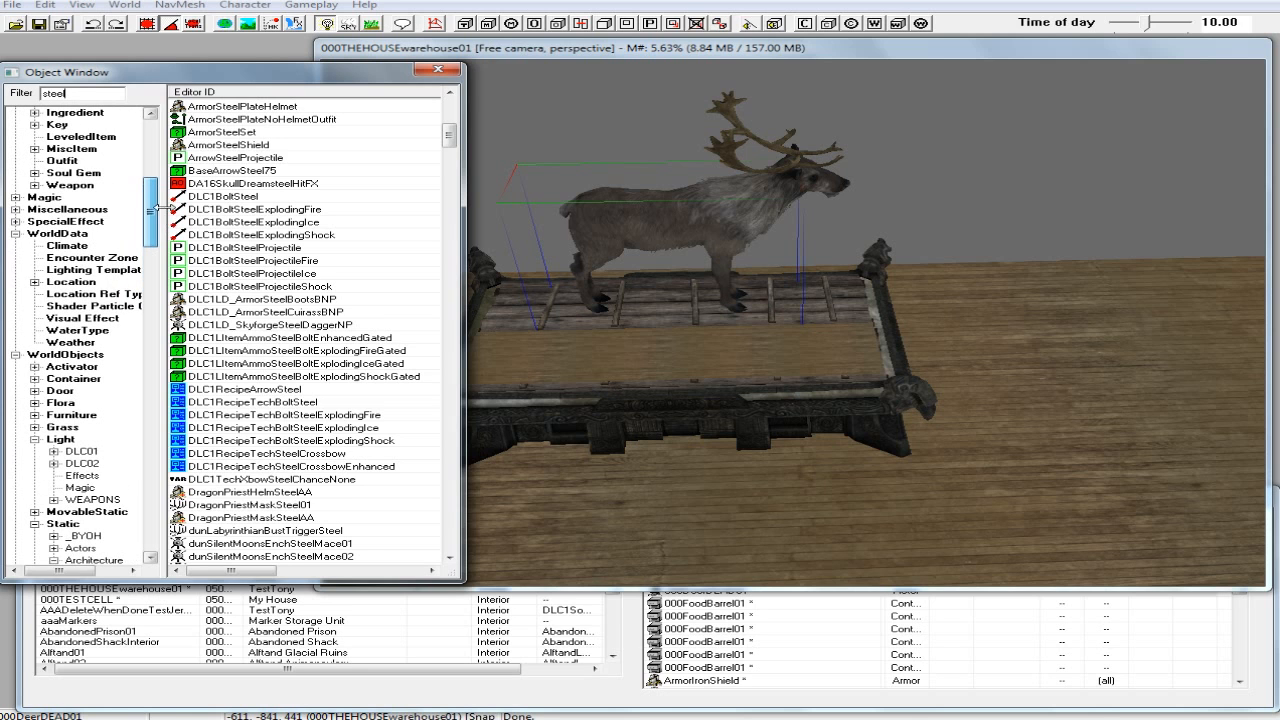
{"action": "left_click", "coordinate": [72, 185]}
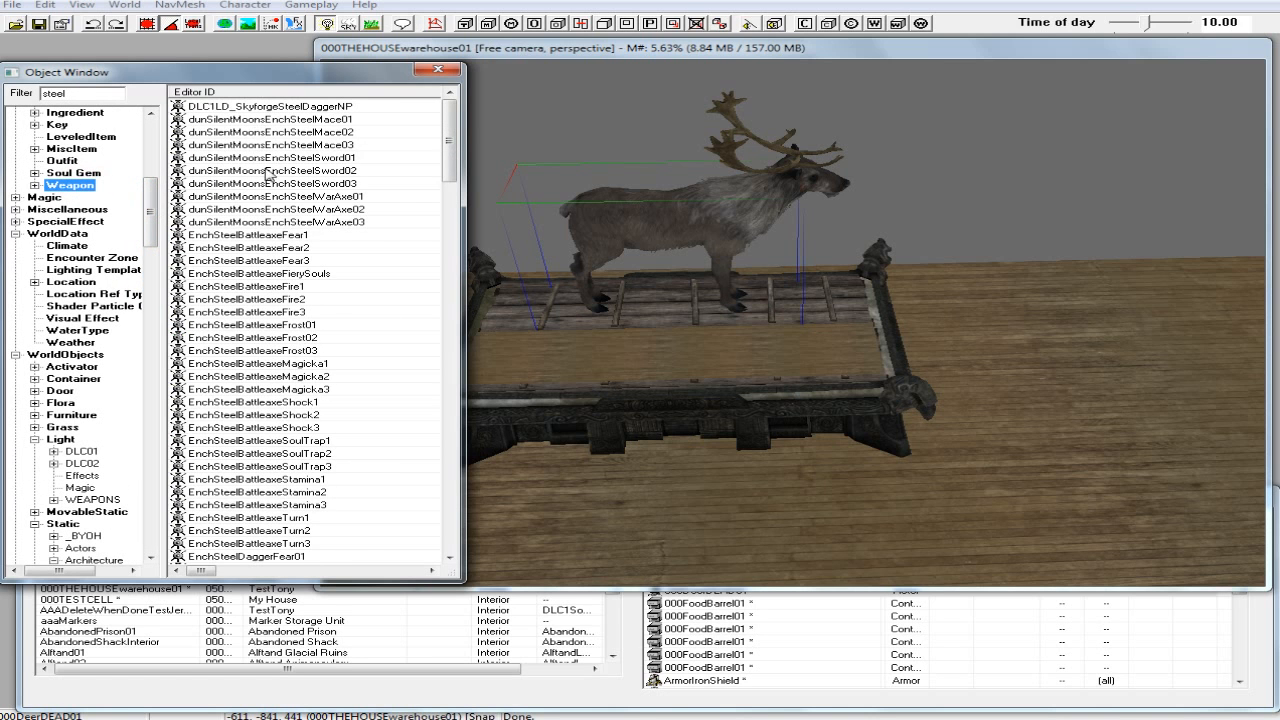
Find SkyforgeSteelWarAxe in the filtered weapons and inspect its 3D preview and weapon record.
{"action": "left_click", "coordinate": [266, 288]}
{"action": "scroll", "coordinate": [269, 294], "scroll_direction": "down", "scroll_amount": 16}
{"action": "scroll", "coordinate": [272, 305], "scroll_direction": "down", "scroll_amount": 15}
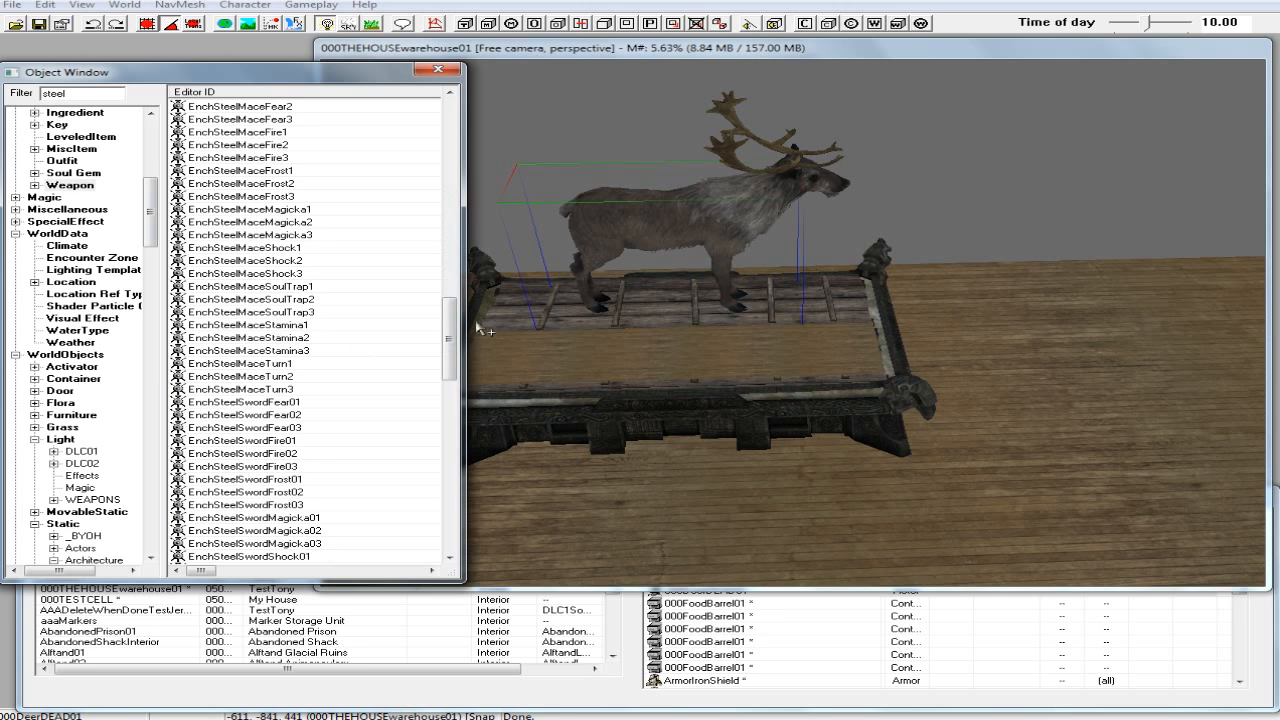
{"action": "left_click_drag", "start_coordinate": [450, 322], "coordinate": [448, 494]}
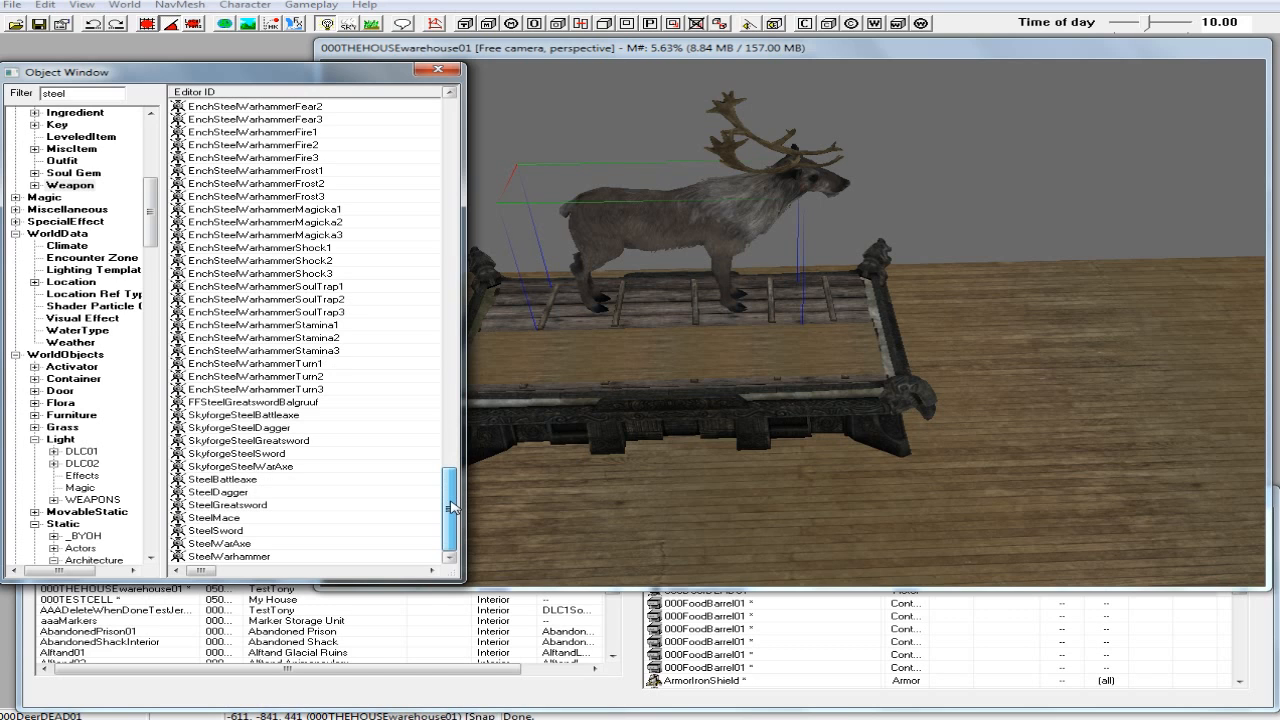
{"action": "left_click", "coordinate": [287, 466]}
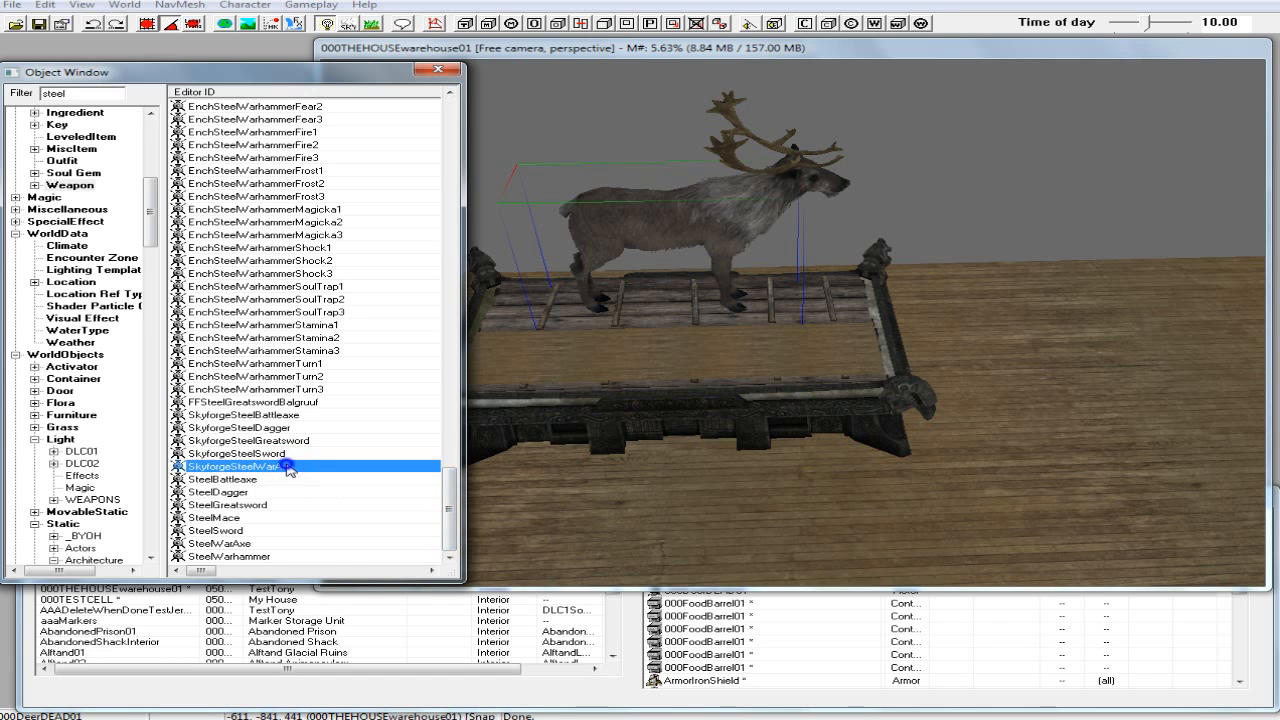
{"action": "right_click", "coordinate": [287, 466]}
{"action": "left_click", "coordinate": [360, 543]}
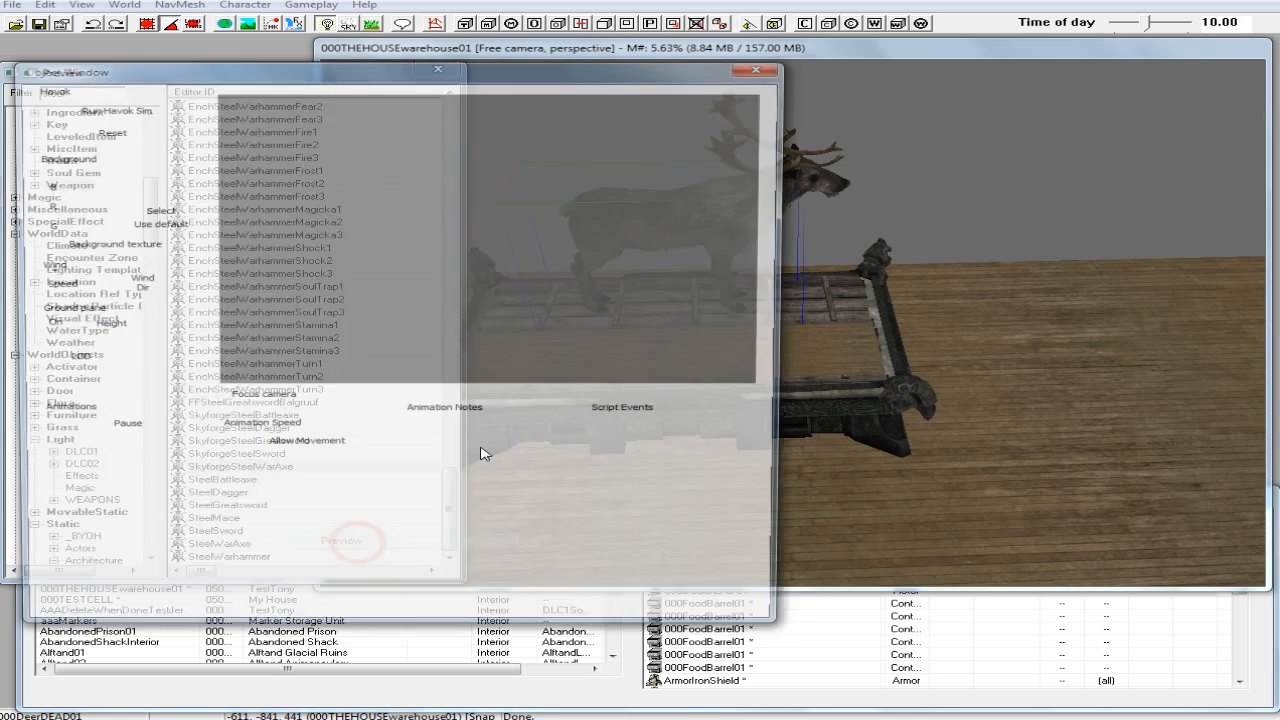
{"action": "left_click_drag", "start_coordinate": [578, 289], "coordinate": [556, 360]}
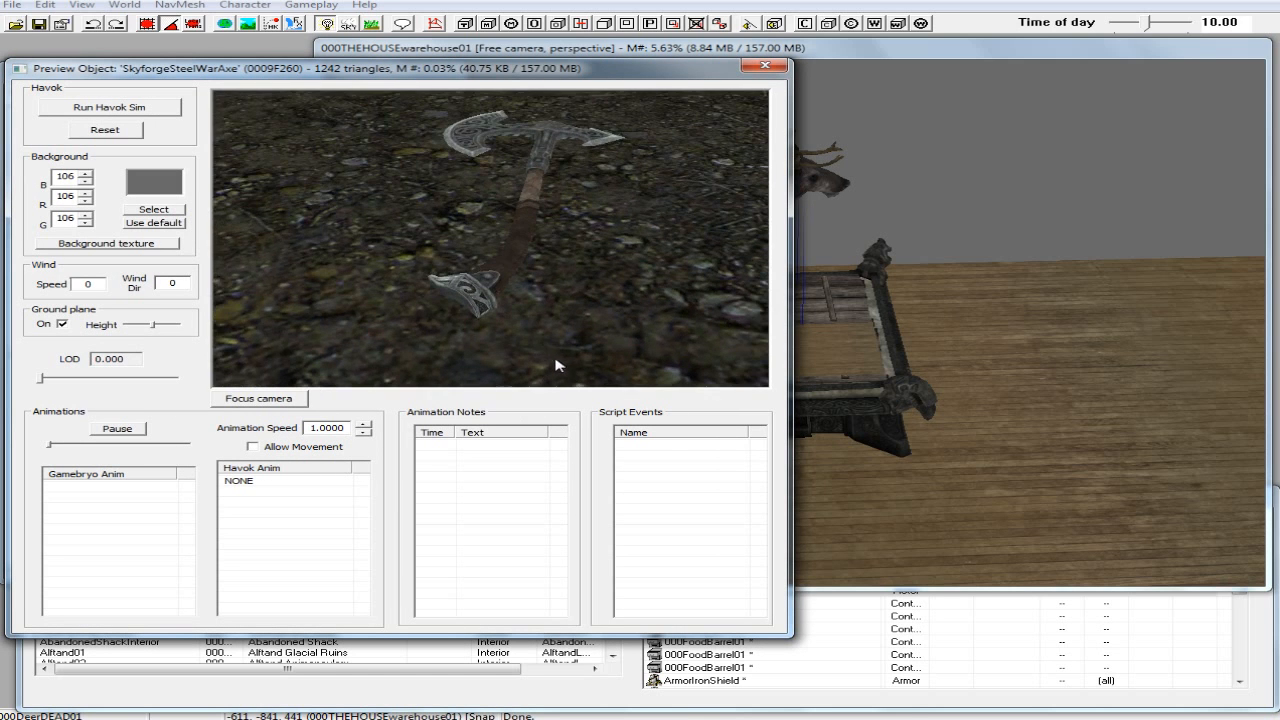
{"action": "mouse_move", "coordinate": [583, 205]}
{"action": "left_mouse_down"}
{"action": "mouse_move", "coordinate": [583, 243]}
{"action": "mouse_move", "coordinate": [605, 210]}
{"action": "left_mouse_up"}
{"action": "left_click", "coordinate": [765, 65]}
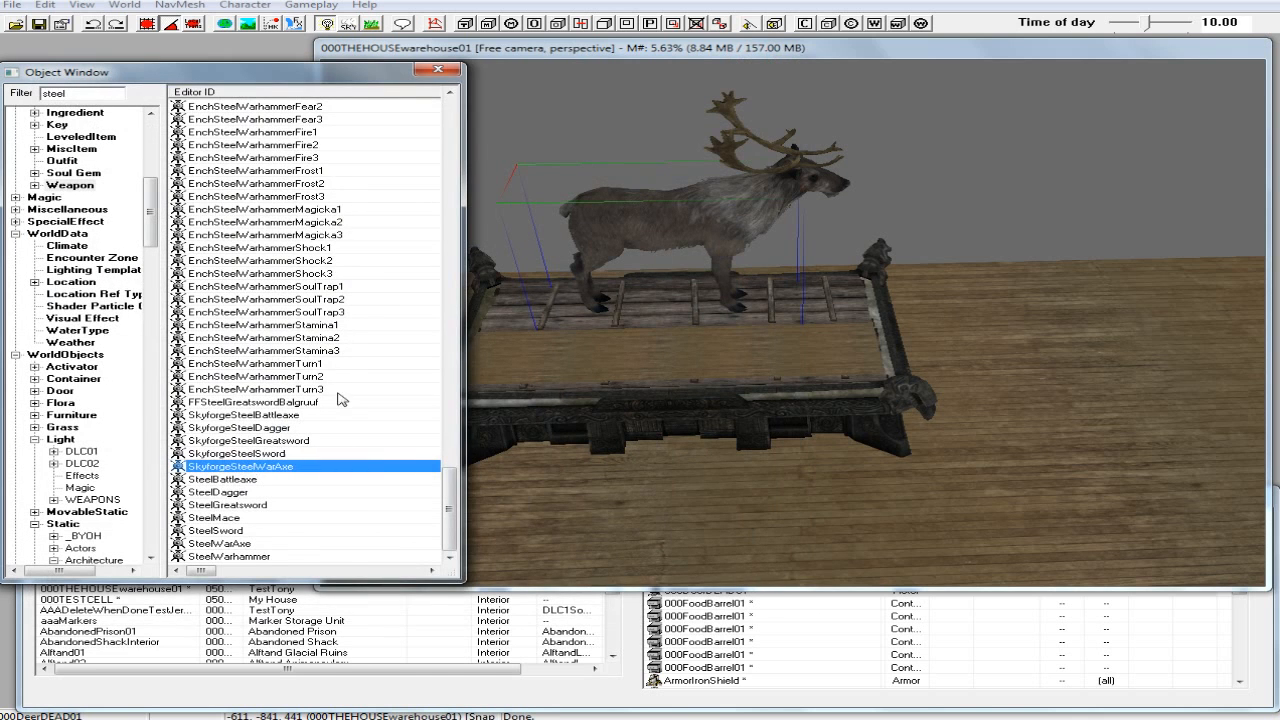
{"action": "double_click", "coordinate": [254, 470]}
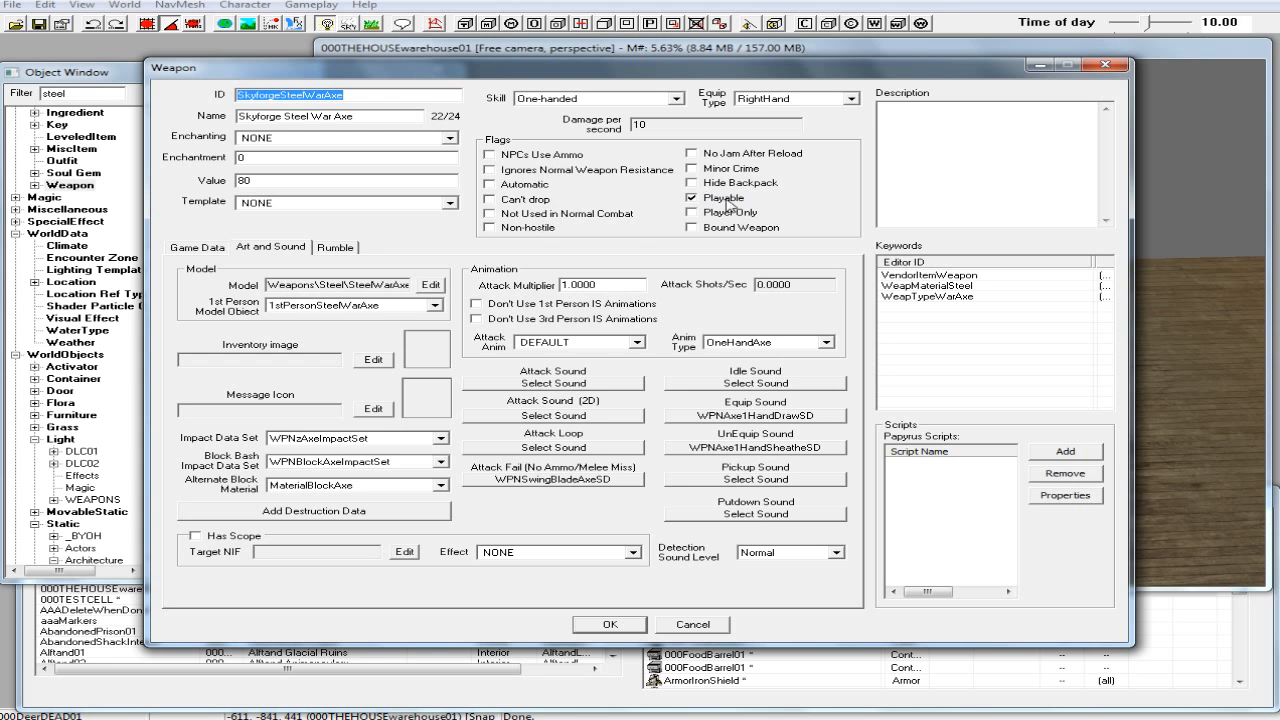
{"action": "left_click", "coordinate": [611, 622]}
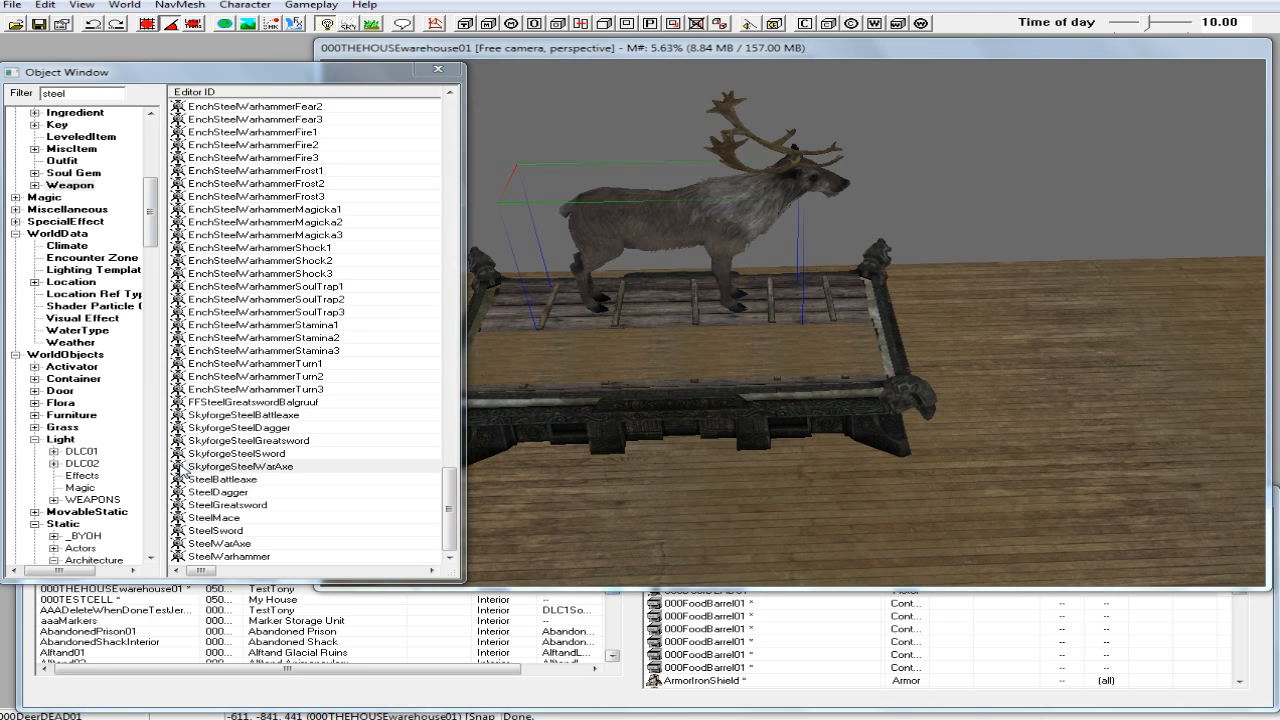
Place a SkyforgeSteelWarAxe on the altar's open surface, near the end the deer faces.
{"action": "left_click", "coordinate": [829, 360]}
{"action": "right_click_drag", "start_coordinate": [829, 355], "coordinate": [905, 357]}
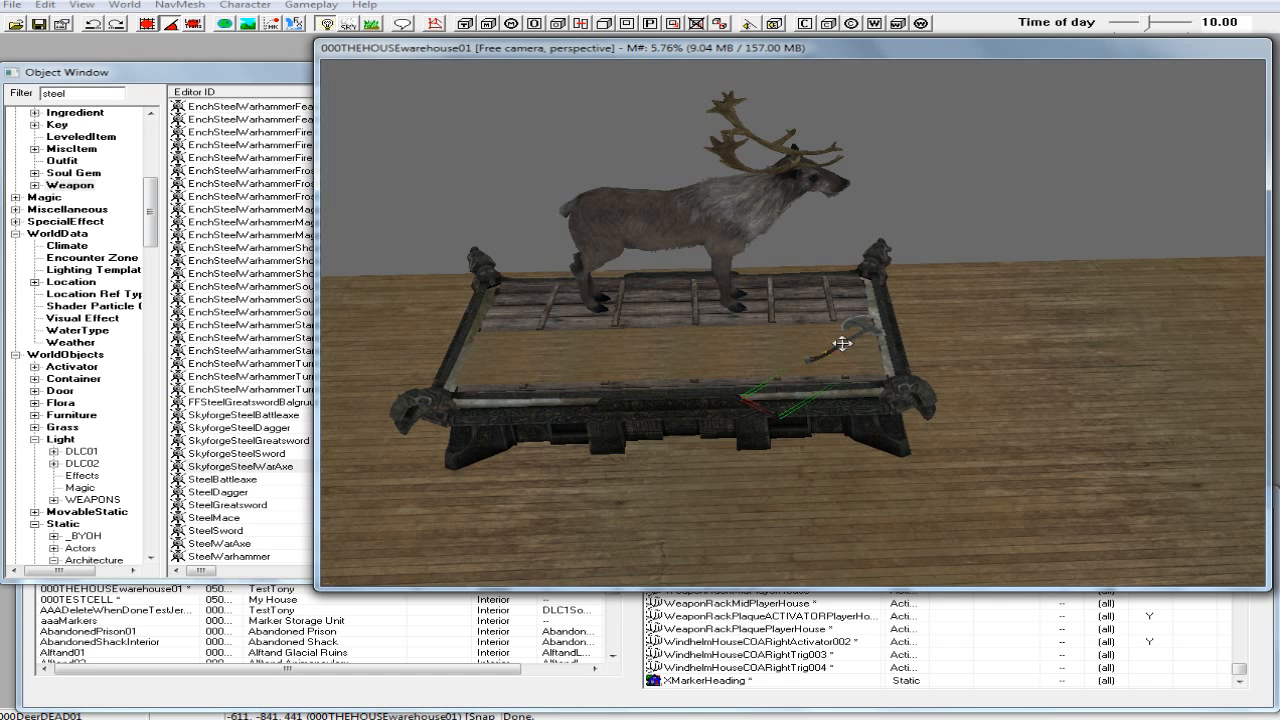
{"action": "scroll", "coordinate": [842, 343], "scroll_direction": "up", "scroll_amount": 3}
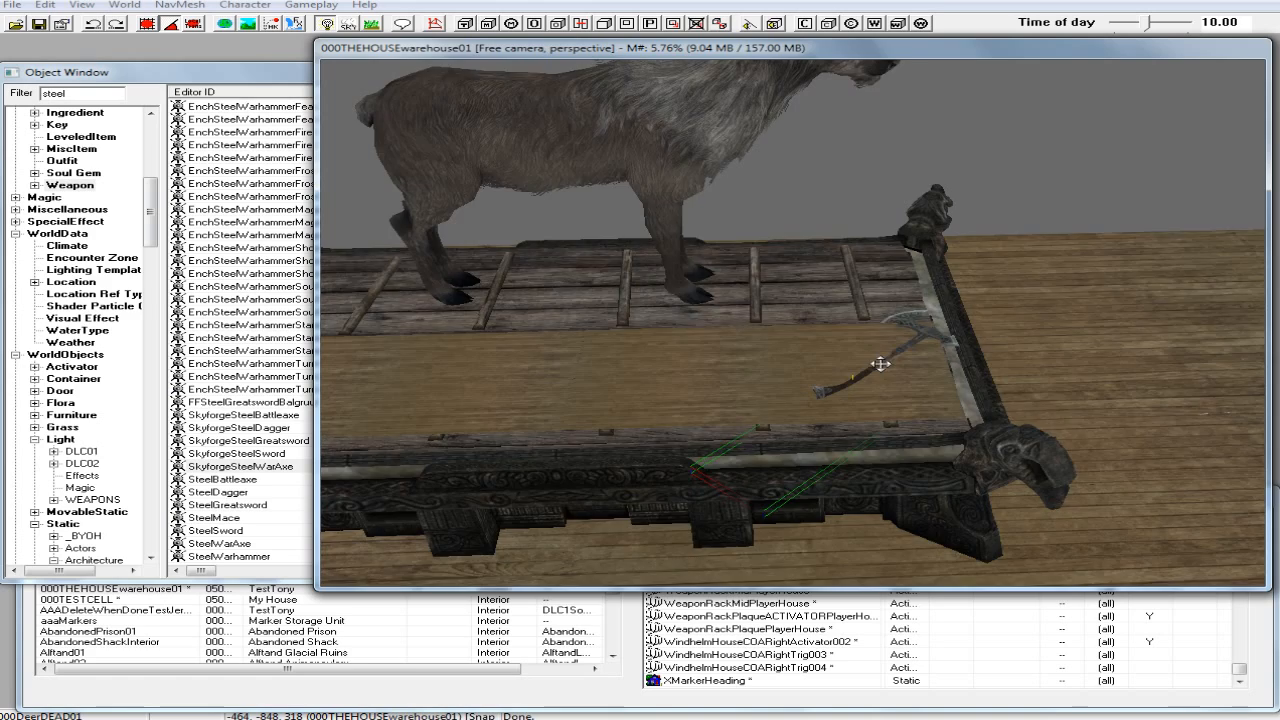
{"action": "scroll", "coordinate": [882, 348], "scroll_direction": "down", "scroll_amount": 2}
{"action": "scroll", "coordinate": [876, 347], "scroll_direction": "up", "scroll_amount": 4}
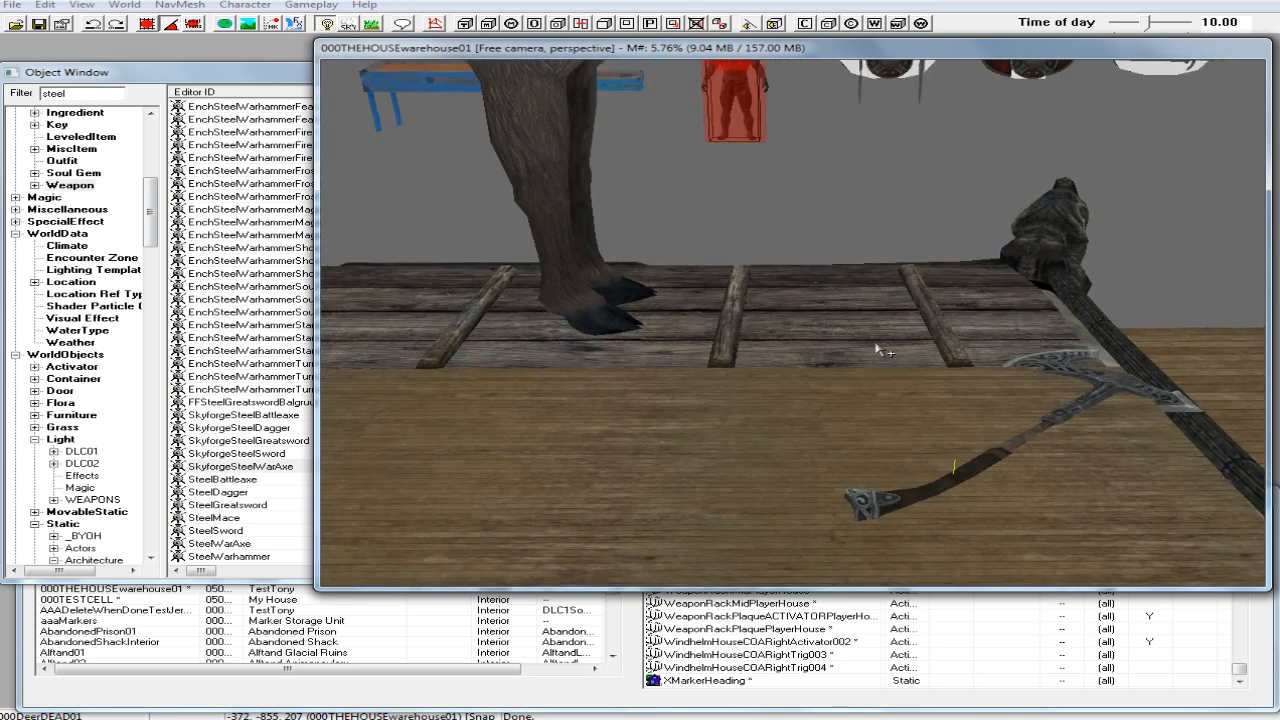
{"action": "scroll", "coordinate": [870, 345], "scroll_direction": "down", "scroll_amount": 3}
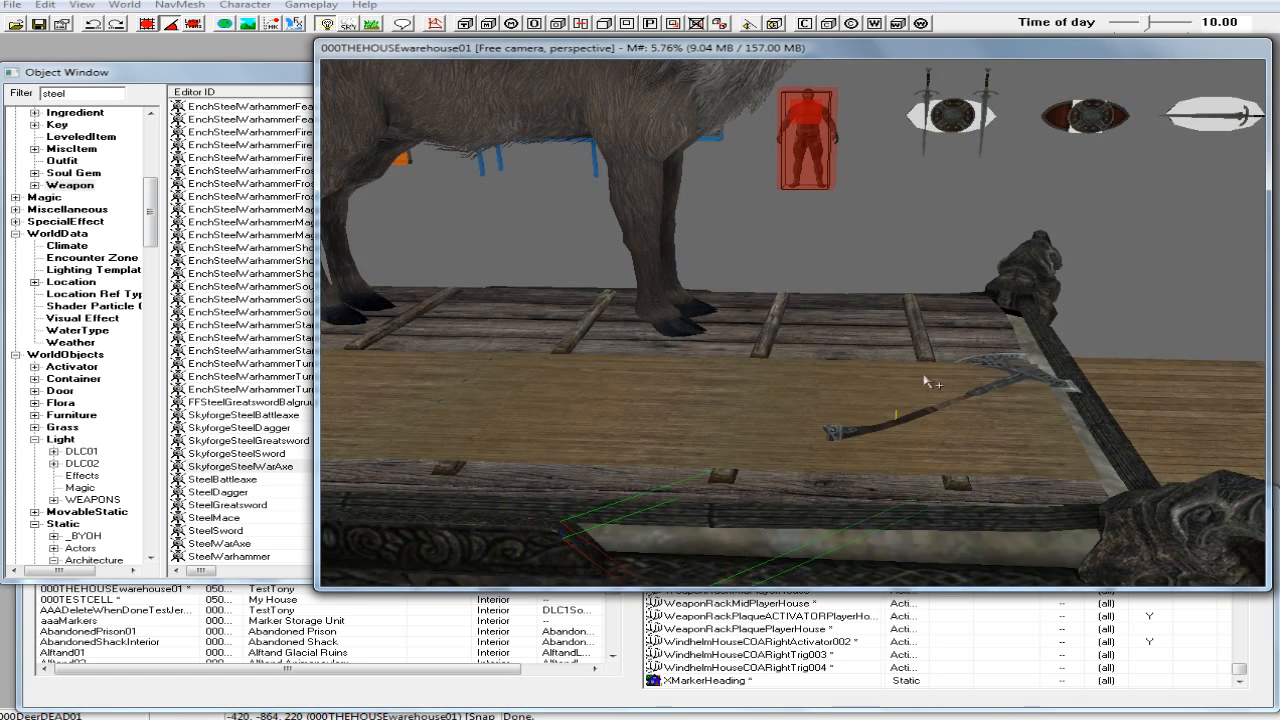
{"action": "scroll", "coordinate": [930, 375], "scroll_direction": "up", "scroll_amount": 2}
{"action": "scroll", "coordinate": [930, 375], "scroll_direction": "down", "scroll_amount": 1}
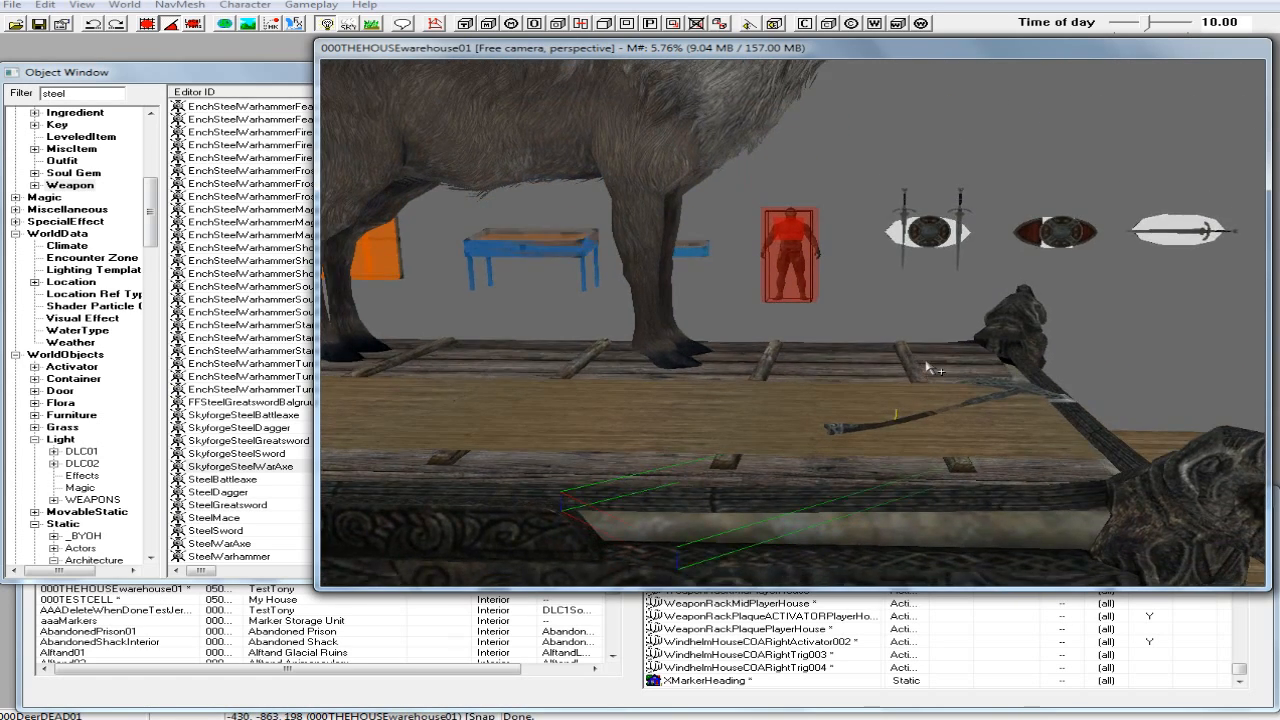
Adjust the war axe's position slightly and tilt it to match the altar's surface.
{"action": "left_click", "coordinate": [909, 417]}
{"action": "mouse_move", "coordinate": [909, 417]}
{"action": "left_mouse_down"}
{"action": "mouse_move", "coordinate": [909, 400]}
{"action": "mouse_move", "coordinate": [909, 414]}
{"action": "left_mouse_up"}
{"action": "mouse_move", "coordinate": [909, 417]}
{"action": "middle_mouse_down", "text": "shift"}
{"action": "mouse_move", "coordinate": [910, 398]}
{"action": "mouse_move", "coordinate": [903, 414]}
{"action": "middle_mouse_up", "text": "shift"}
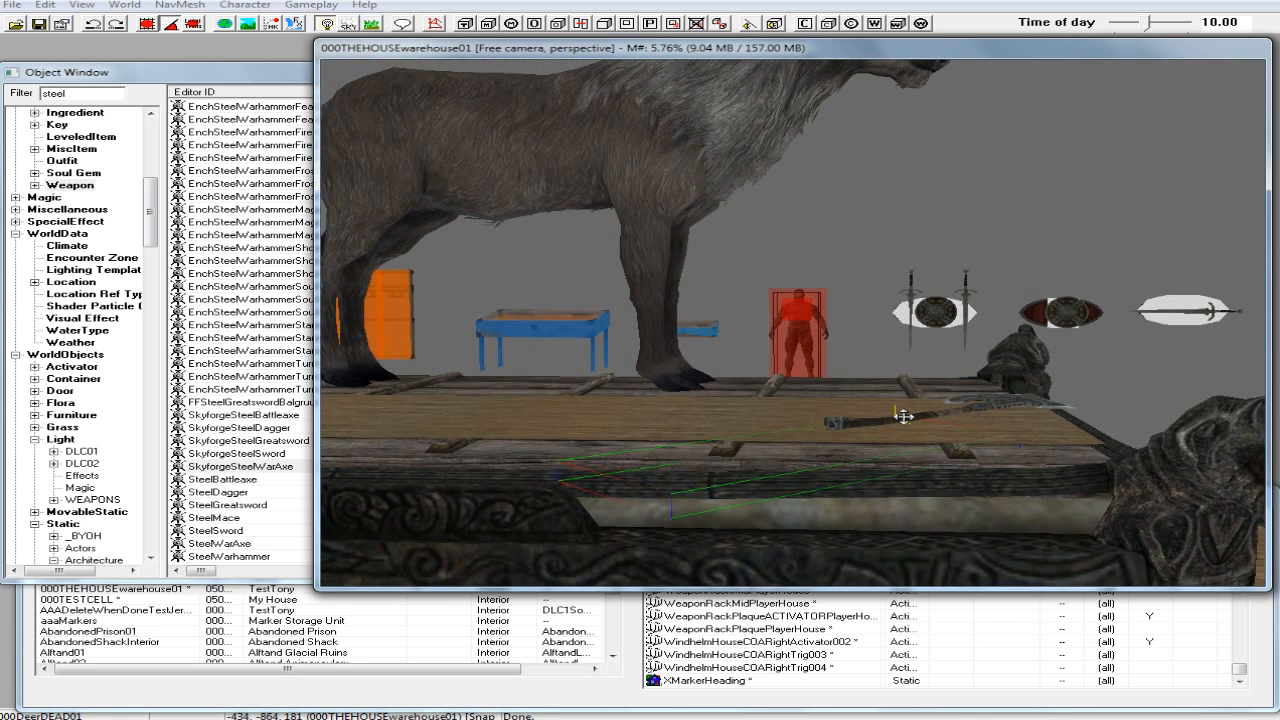
{"action": "key", "text": "e"}
{"action": "left_click_drag", "start_coordinate": [905, 423], "coordinate": [904, 417]}
{"action": "key", "text": "e"}
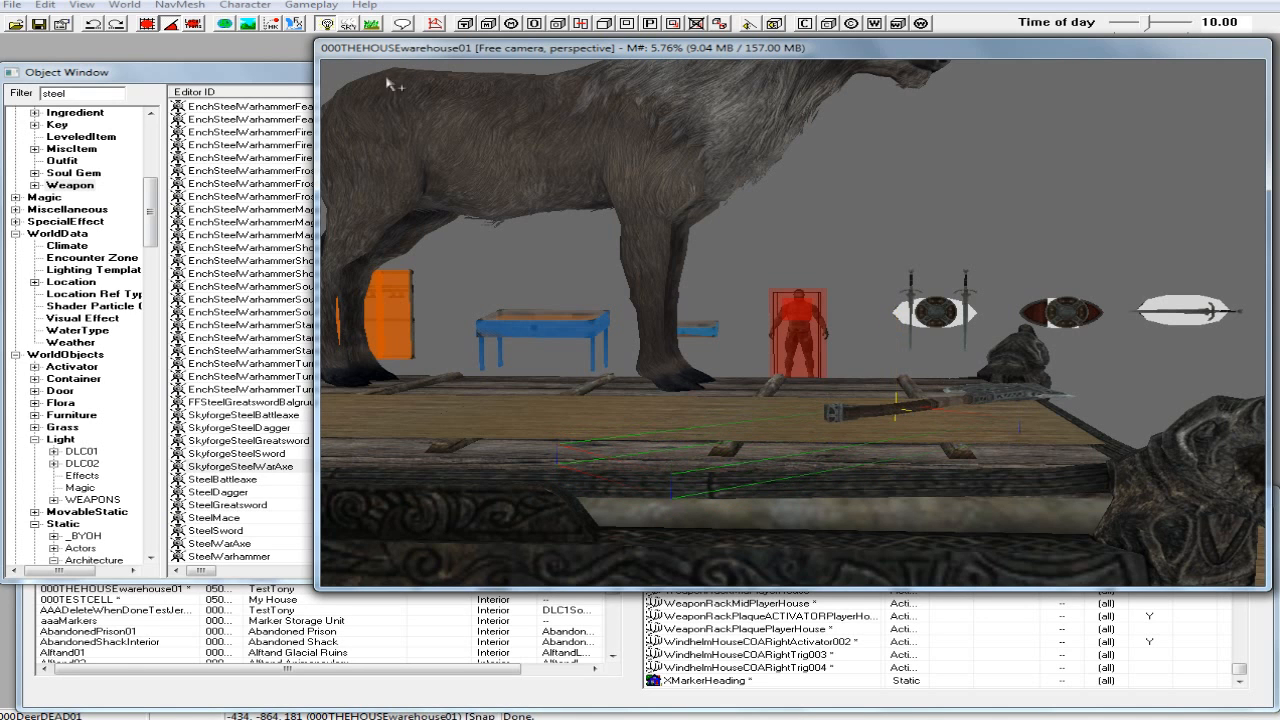
Toggle the Havok simulation and settle the war axe onto the altar's surface.
{"action": "left_click", "coordinate": [273, 24]}
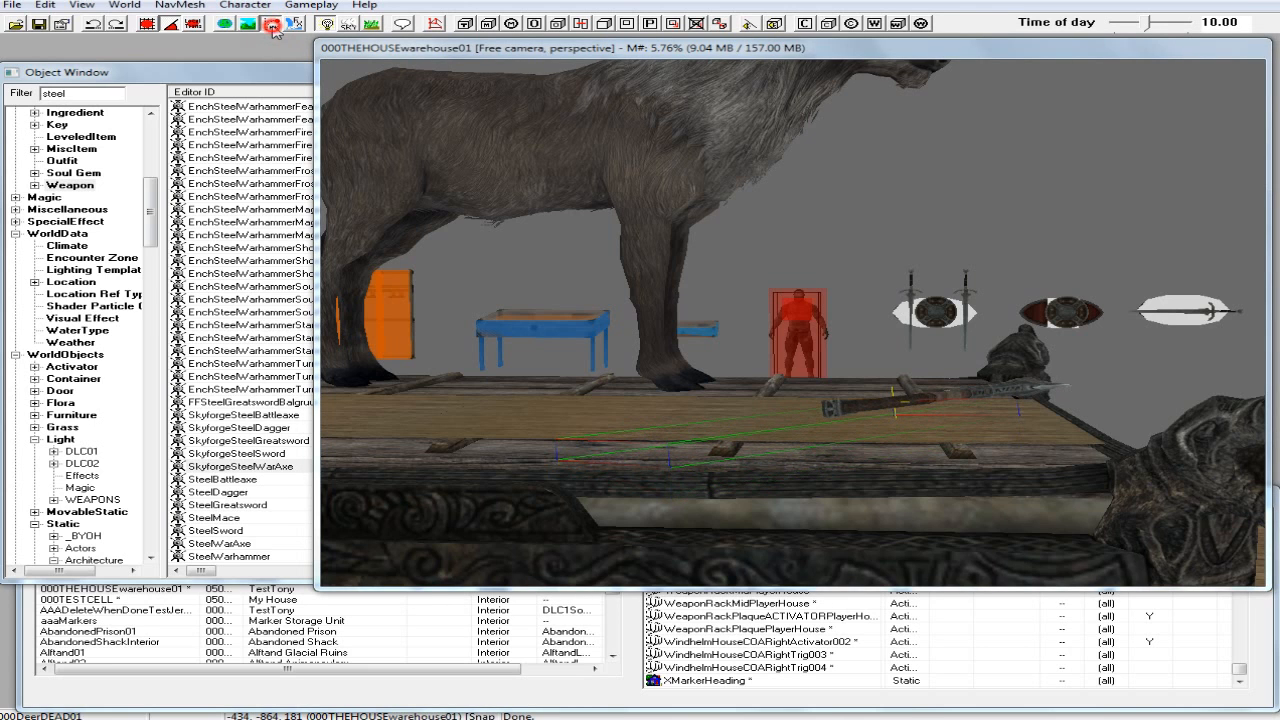
{"action": "middle_click_drag", "start_coordinate": [448, 137], "coordinate": [672, 272], "text": "shift"}
{"action": "left_click_drag", "start_coordinate": [892, 408], "coordinate": [893, 455]}
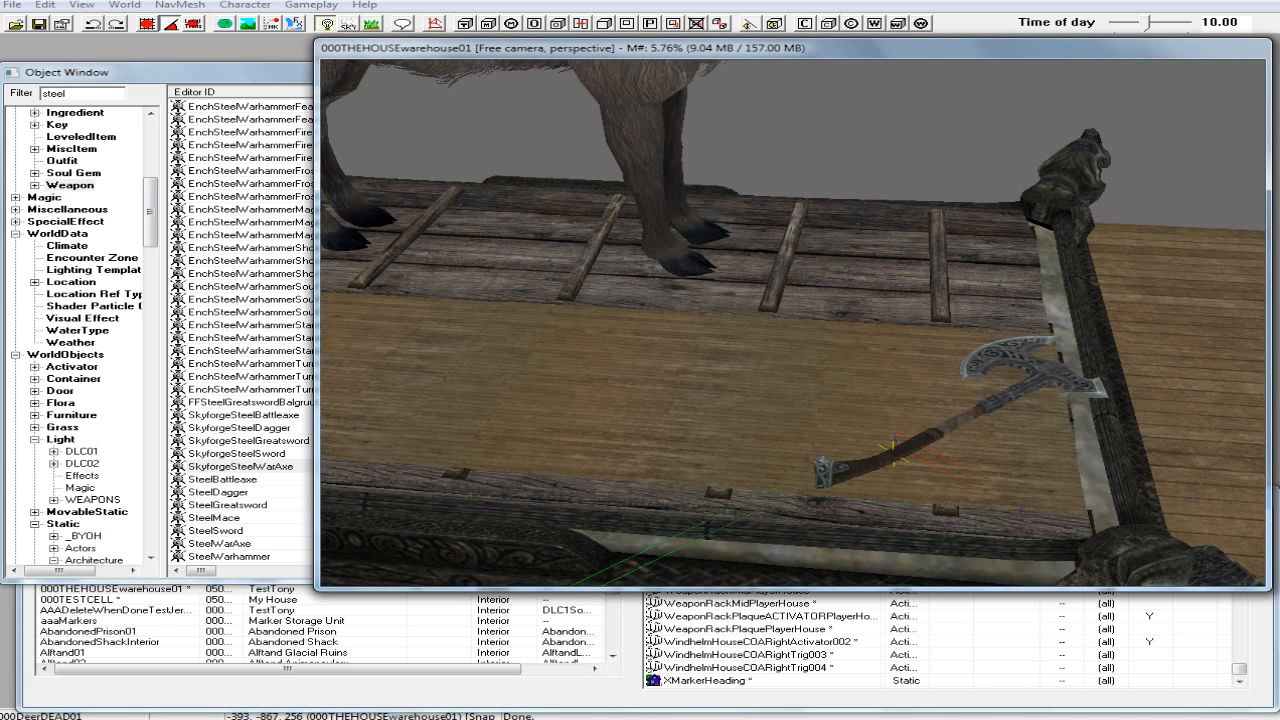
Enable Don't Havok Settle on the SkyforgeSteelWarAxe reference.
{"action": "double_click", "coordinate": [892, 451]}
{"action": "left_click", "coordinate": [690, 480]}
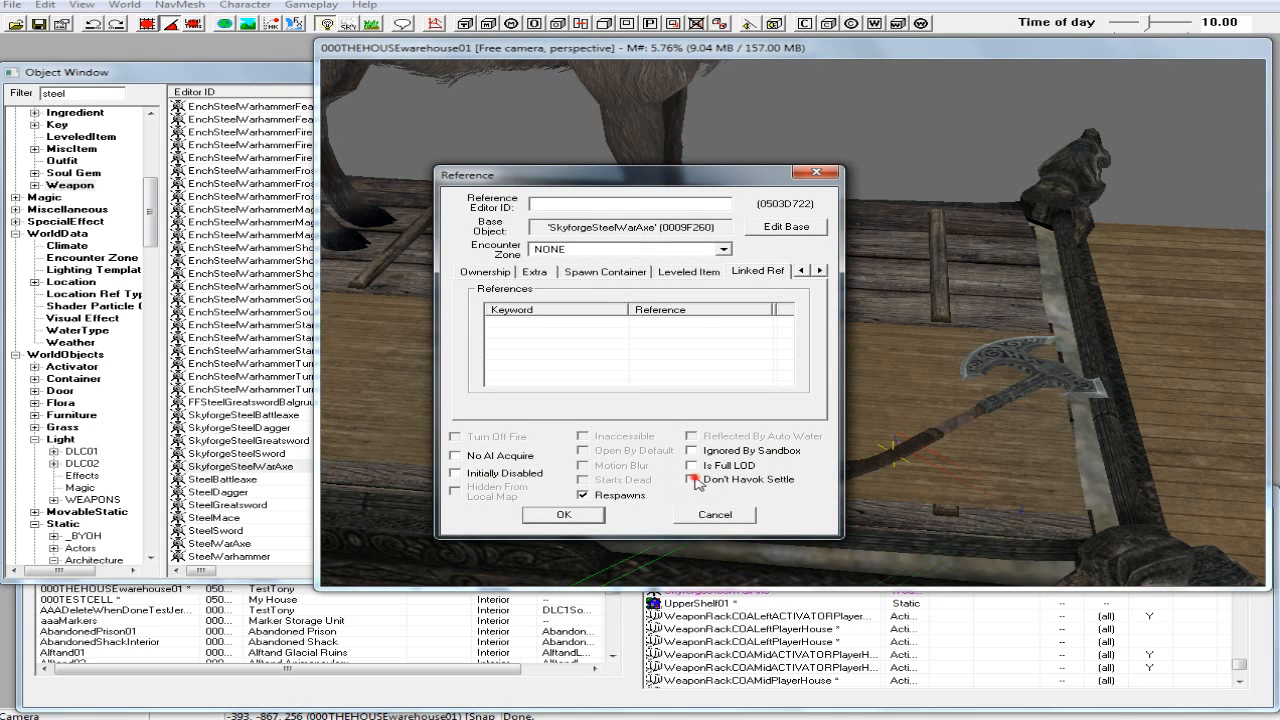
{"action": "left_click", "coordinate": [564, 514]}
Filter the objects by "blood" across all categories.
{"action": "middle_click_drag", "start_coordinate": [684, 482], "coordinate": [813, 231], "text": "shift"}
{"action": "scroll", "coordinate": [789, 217], "scroll_direction": "down", "scroll_amount": 4}
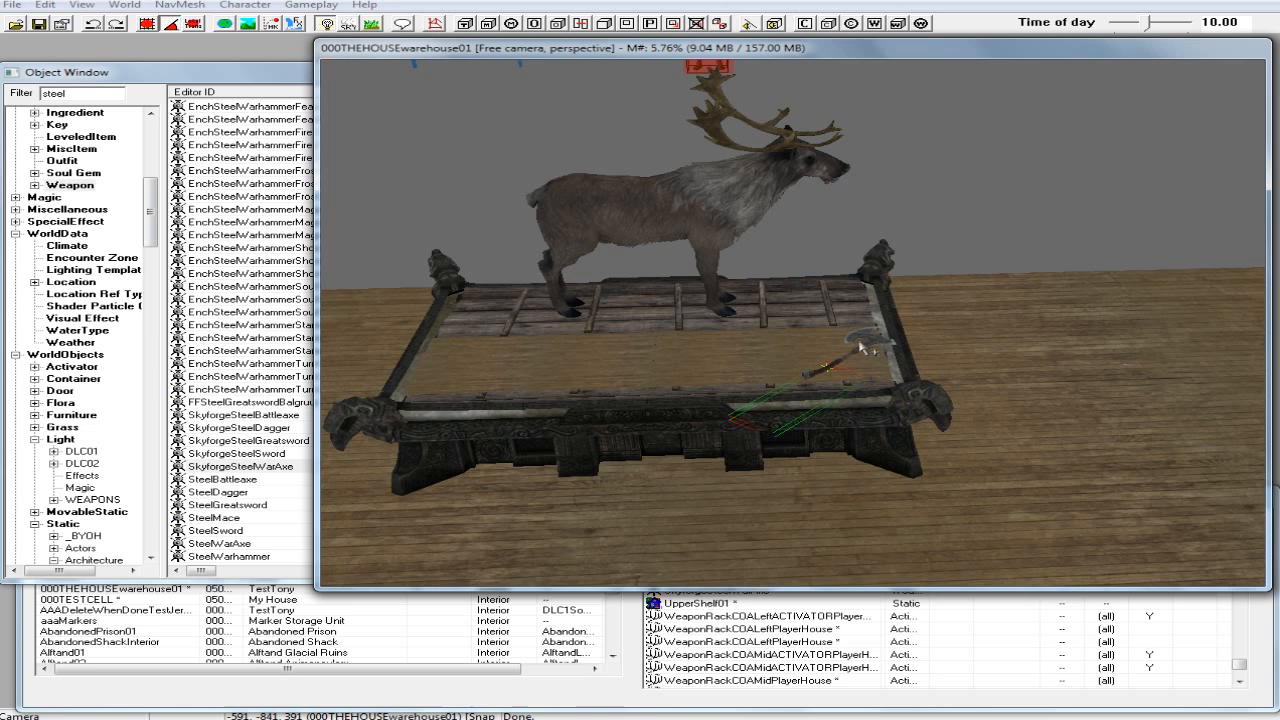
{"action": "scroll", "coordinate": [760, 346], "scroll_direction": "down", "scroll_amount": 2}
{"action": "scroll", "coordinate": [700, 318], "scroll_direction": "down", "scroll_amount": 1}
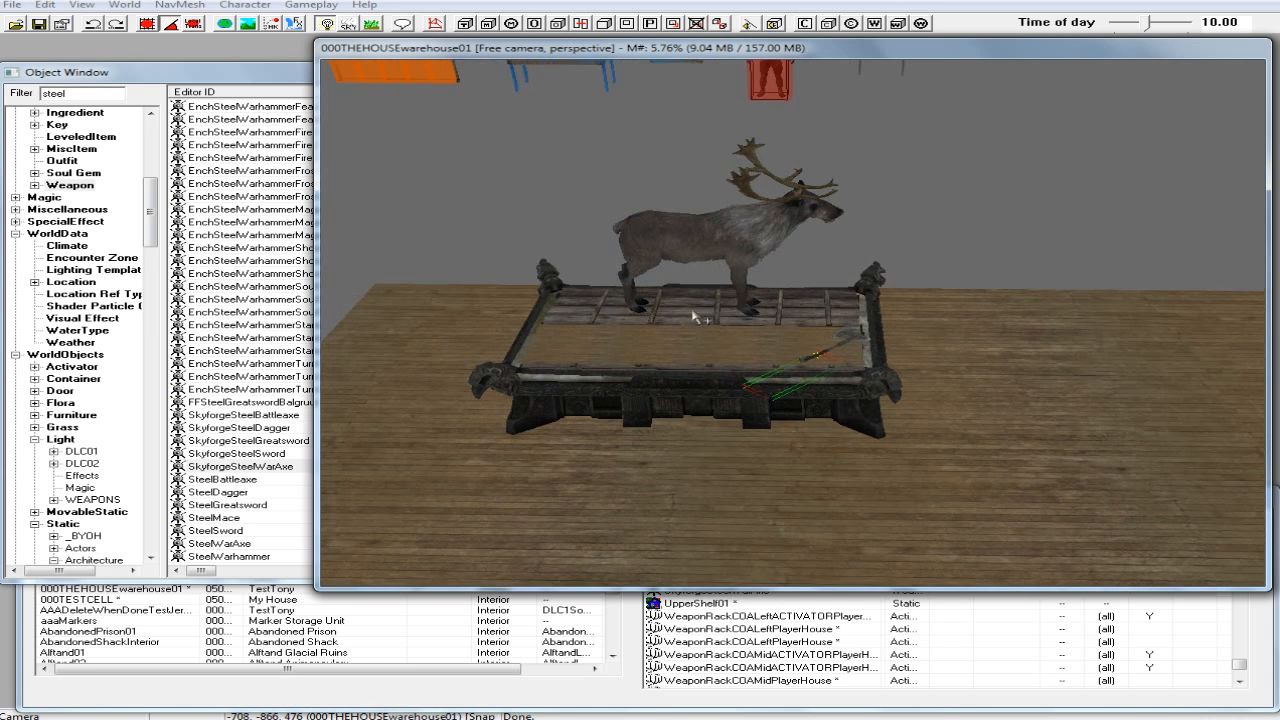
{"action": "scroll", "coordinate": [700, 318], "scroll_direction": "down", "scroll_amount": 2}
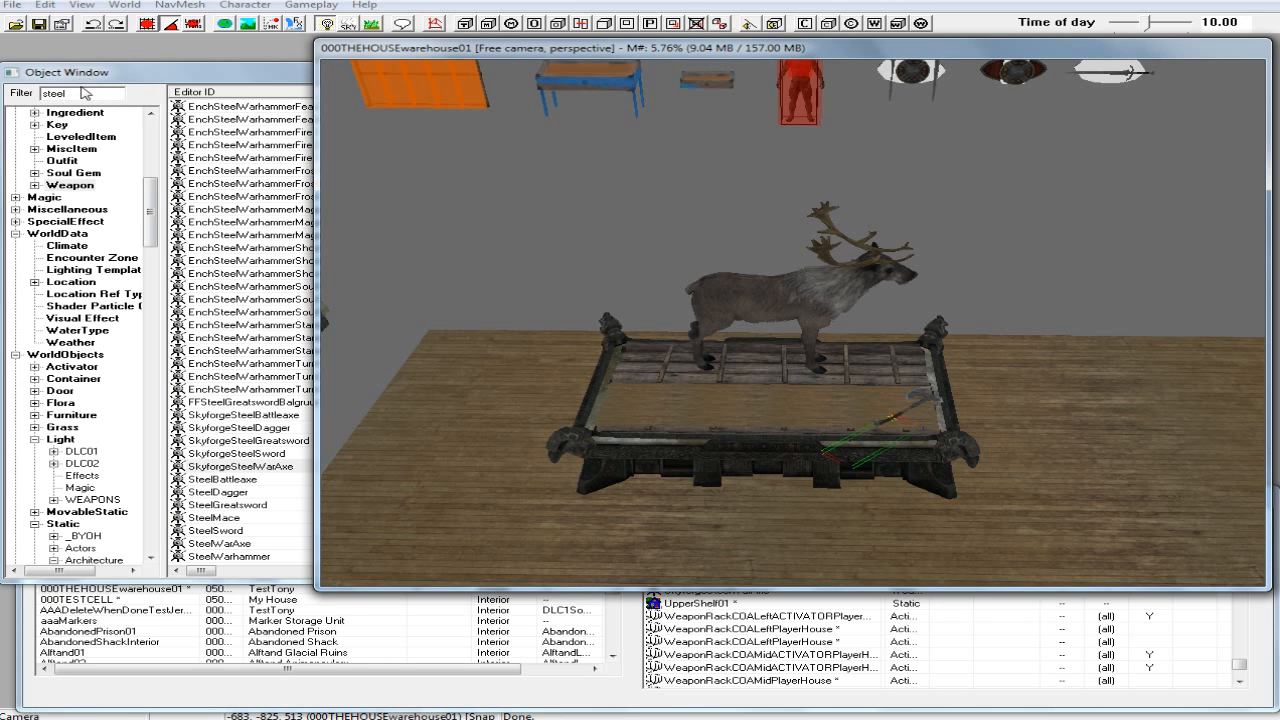
{"action": "double_click", "coordinate": [48, 92]}
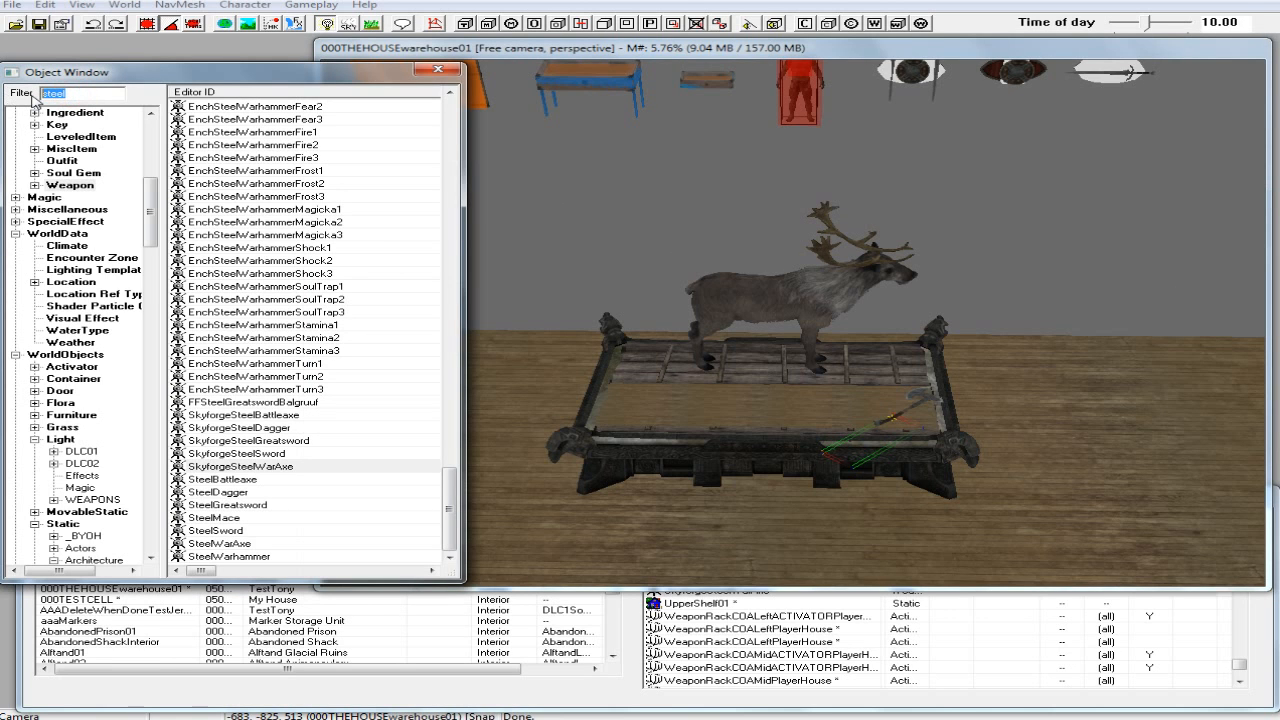
{"action": "type", "text": "blood"}
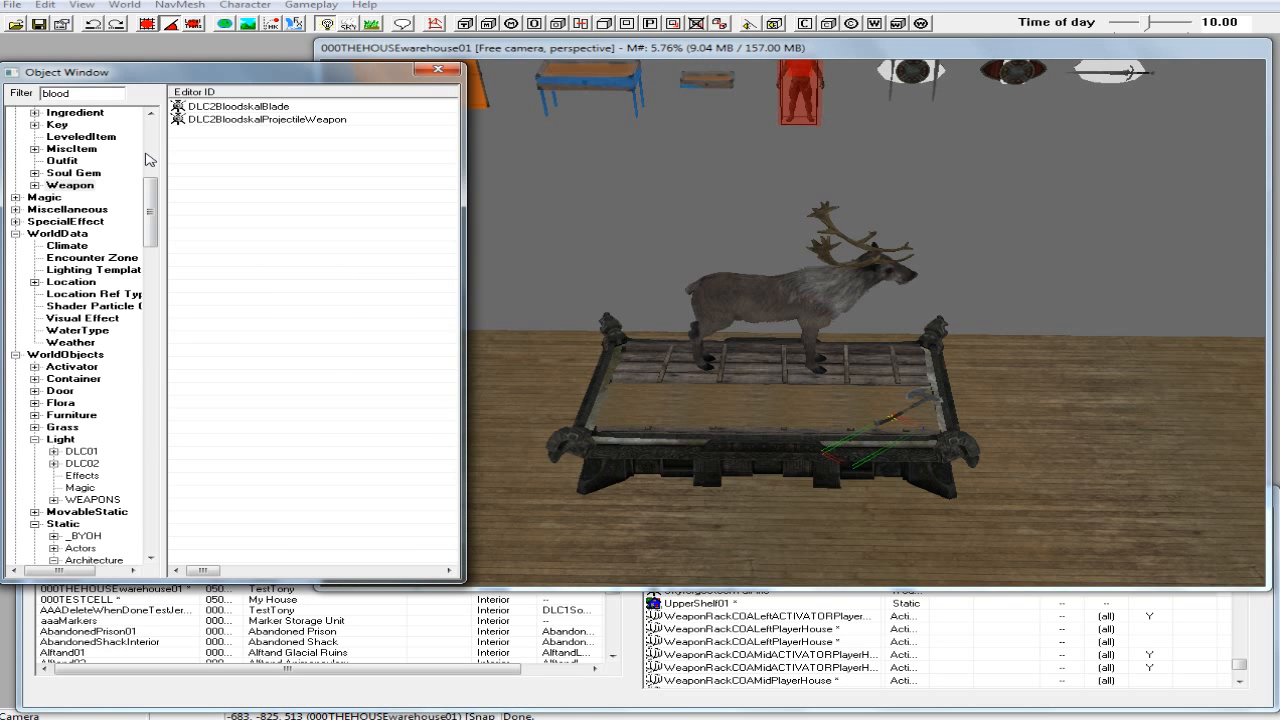
{"action": "left_click_drag", "start_coordinate": [151, 190], "coordinate": [155, 515]}
{"action": "left_click", "coordinate": [46, 549]}
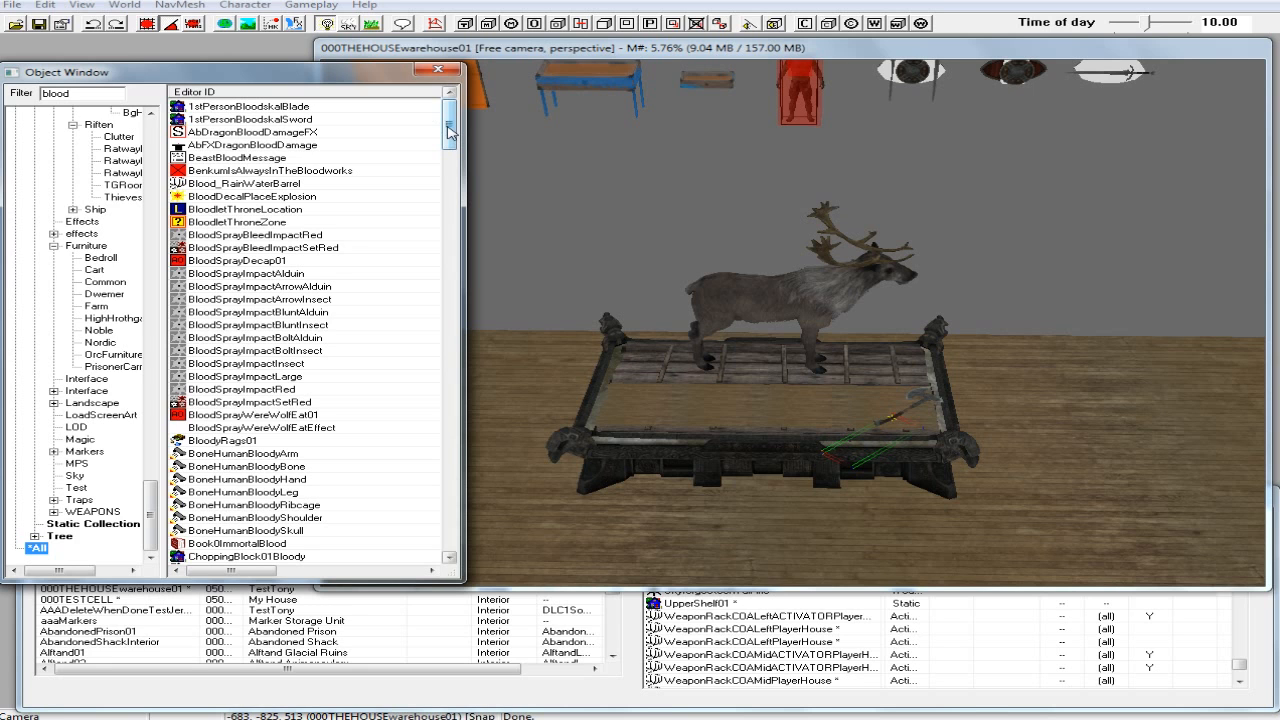
Place BloodyRags01 from the filtered objects onto the altar and move it near the front corner opposite the war axe.
{"action": "left_click_drag", "start_coordinate": [448, 126], "coordinate": [447, 150]}
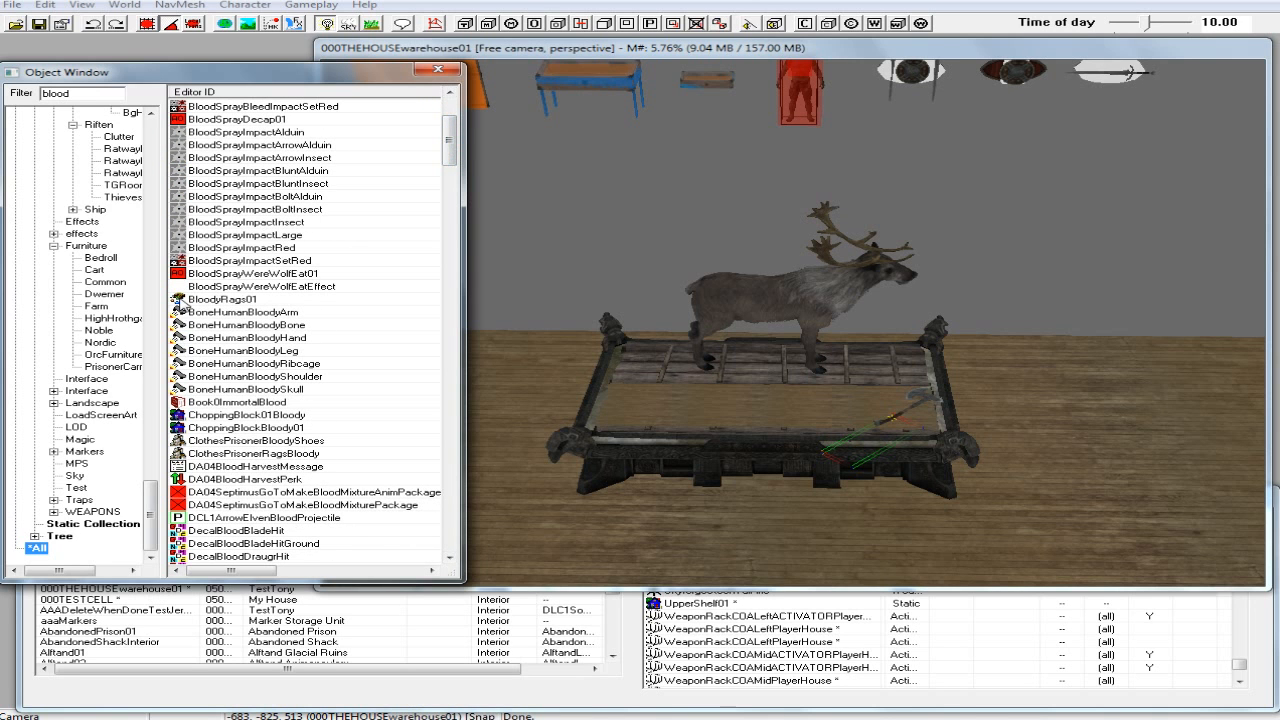
{"action": "left_click_drag", "start_coordinate": [180, 300], "coordinate": [640, 416]}
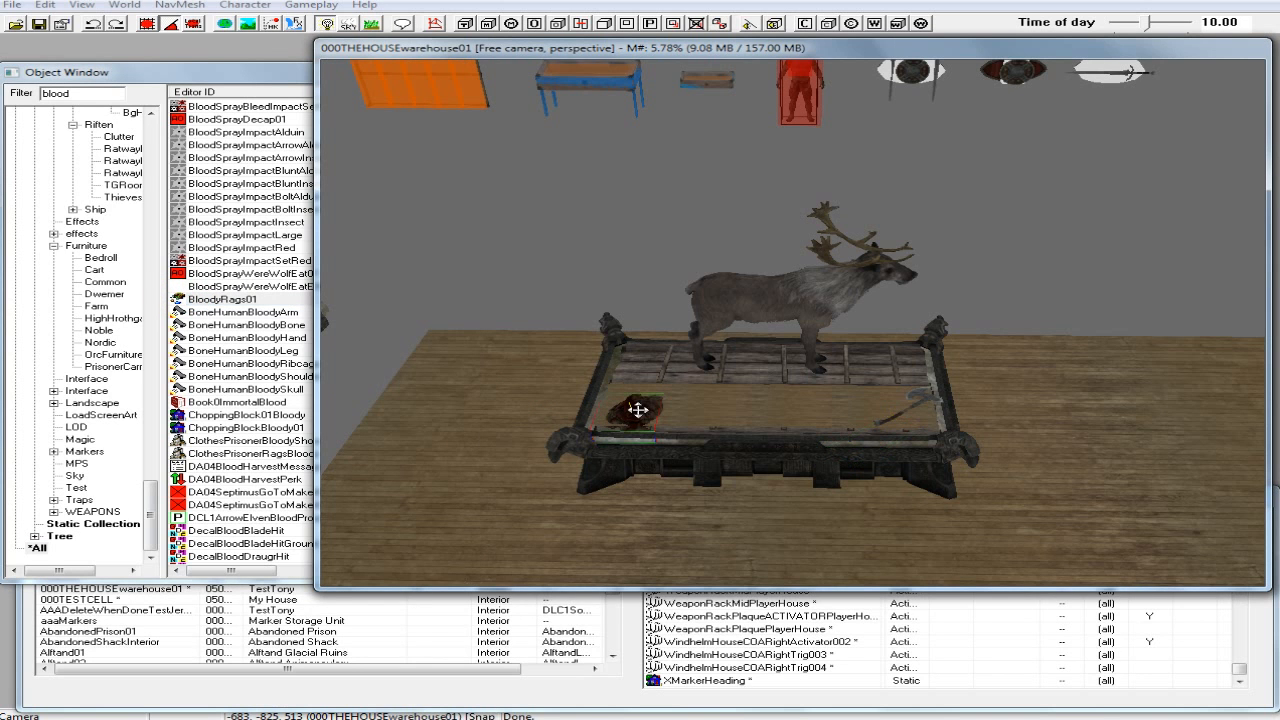
{"action": "scroll", "coordinate": [640, 410], "scroll_direction": "up", "scroll_amount": 5}
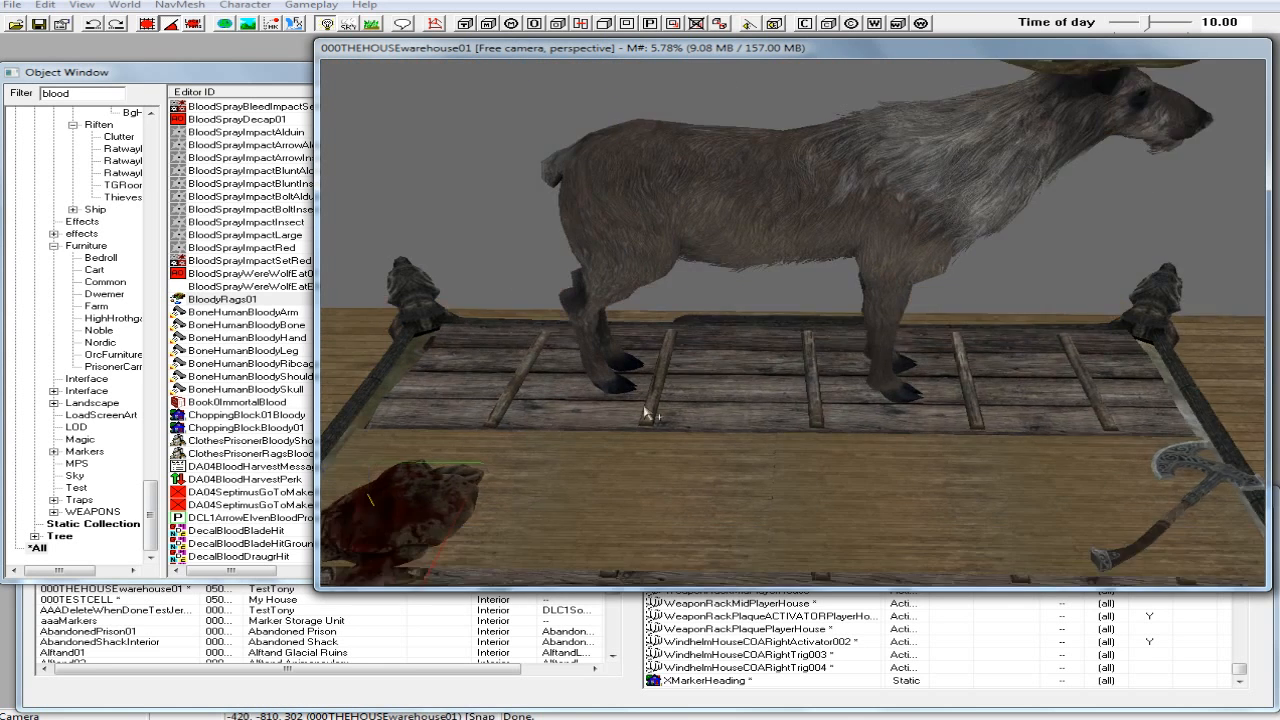
{"action": "middle_click_drag", "start_coordinate": [645, 413], "coordinate": [655, 409]}
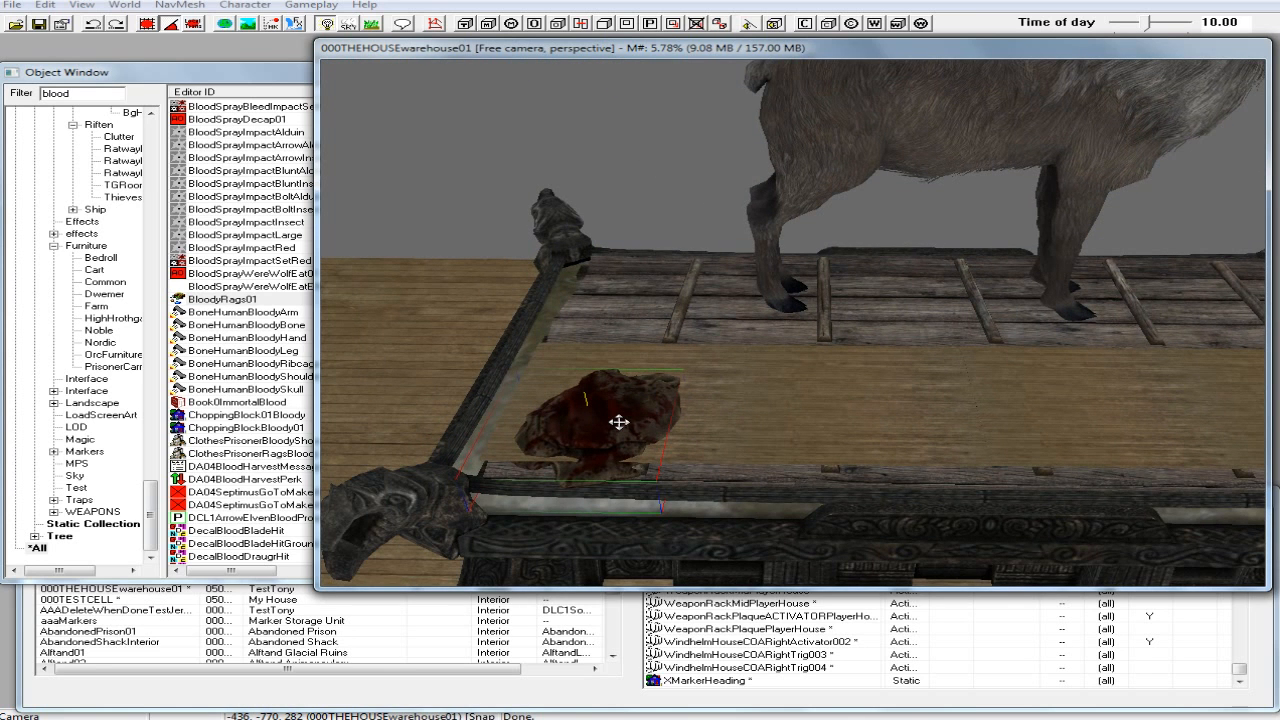
{"action": "left_click_drag", "start_coordinate": [619, 422], "coordinate": [607, 373]}
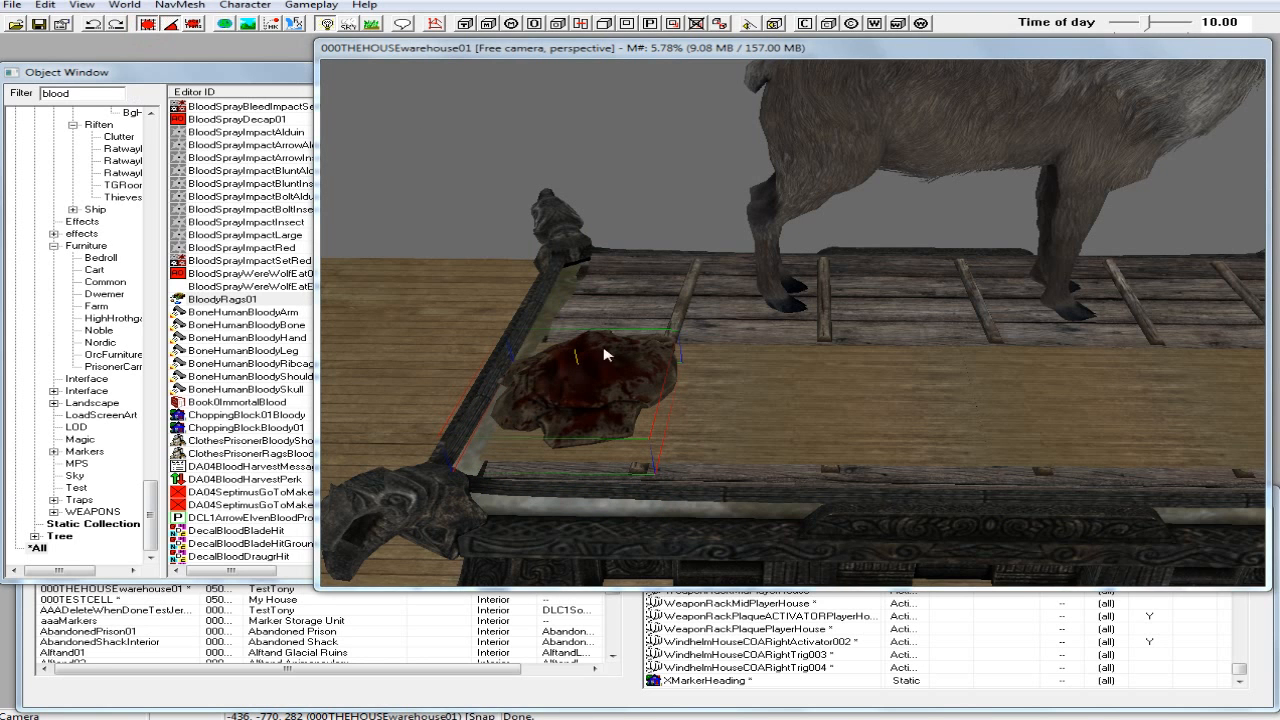
Drop the bloody rags onto the altar's surface and shift them closer to the altar's side edge.
{"action": "middle_click_drag", "start_coordinate": [617, 354], "coordinate": [621, 333]}
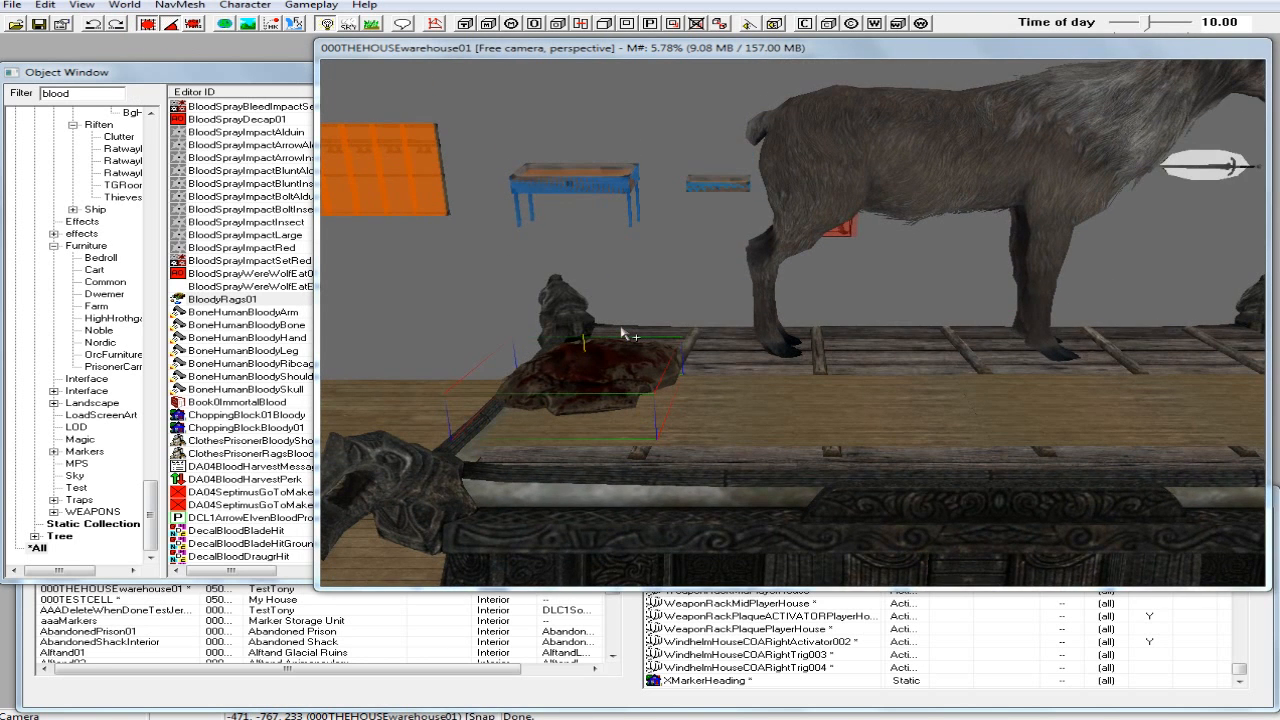
{"action": "left_click", "coordinate": [693, 55]}
{"action": "key", "text": "f"}
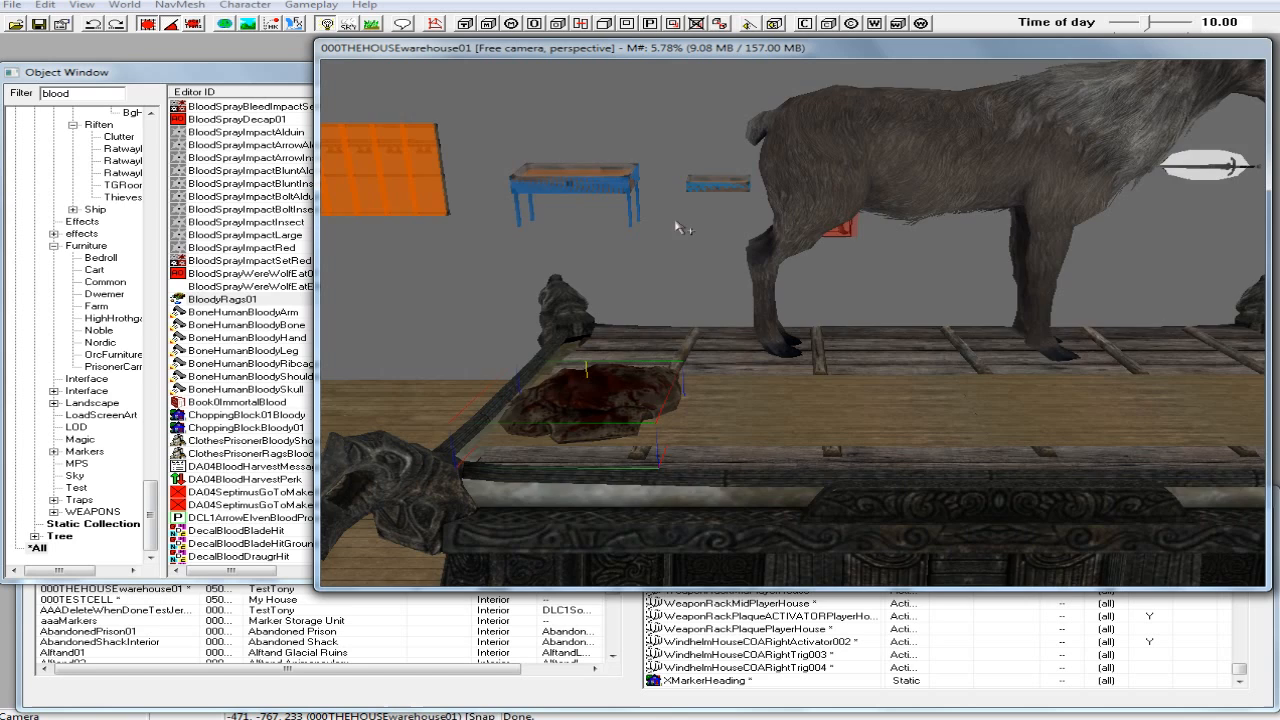
{"action": "scroll", "coordinate": [683, 213], "scroll_direction": "down", "scroll_amount": 2}
{"action": "middle_click_drag", "start_coordinate": [680, 213], "coordinate": [684, 195], "text": "shift"}
{"action": "middle_click_drag", "start_coordinate": [684, 190], "coordinate": [674, 272], "text": "shift"}
{"action": "left_click_drag", "start_coordinate": [613, 397], "coordinate": [562, 400]}
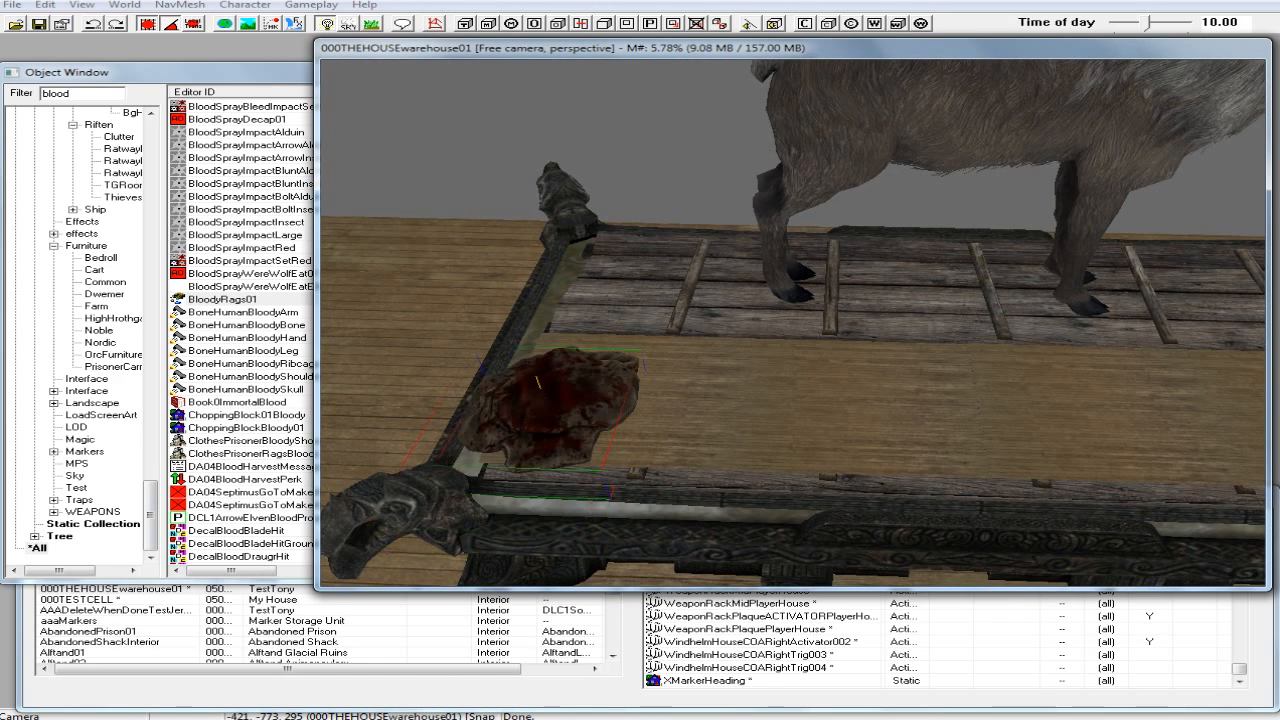
Enable Don't Havok Settle on the BloodyRags01 reference.
{"action": "double_click", "coordinate": [565, 394]}
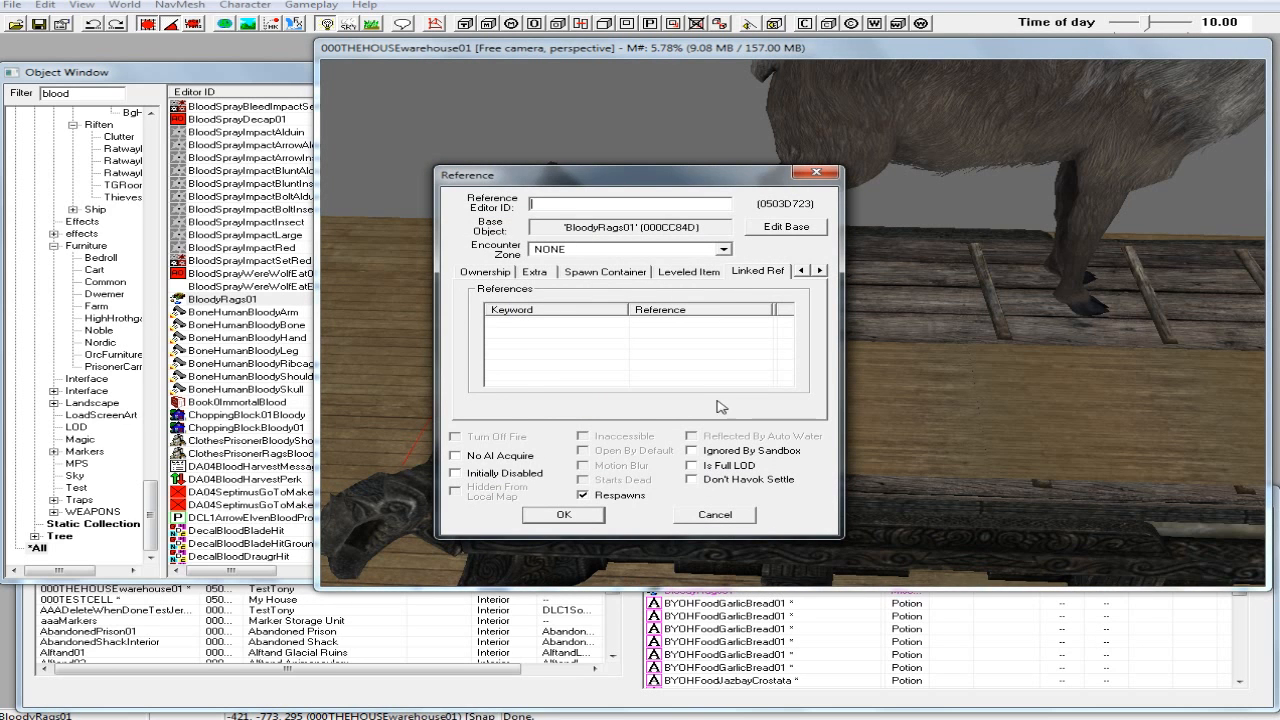
{"action": "left_click", "coordinate": [691, 479]}
{"action": "left_click", "coordinate": [563, 514]}
Try to place BloodSprayImpactRed on the altar's surface.
{"action": "middle_click_drag", "start_coordinate": [954, 371], "coordinate": [852, 350], "text": "shift"}
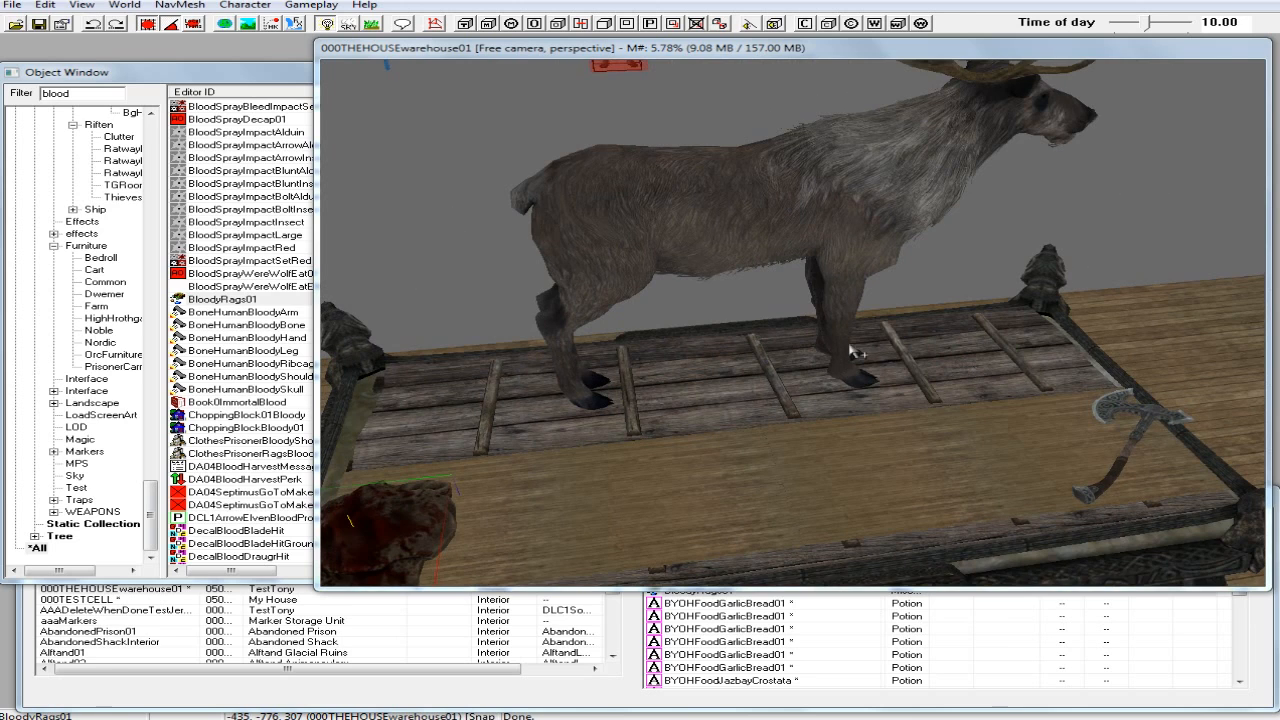
{"action": "left_click", "coordinate": [236, 120]}
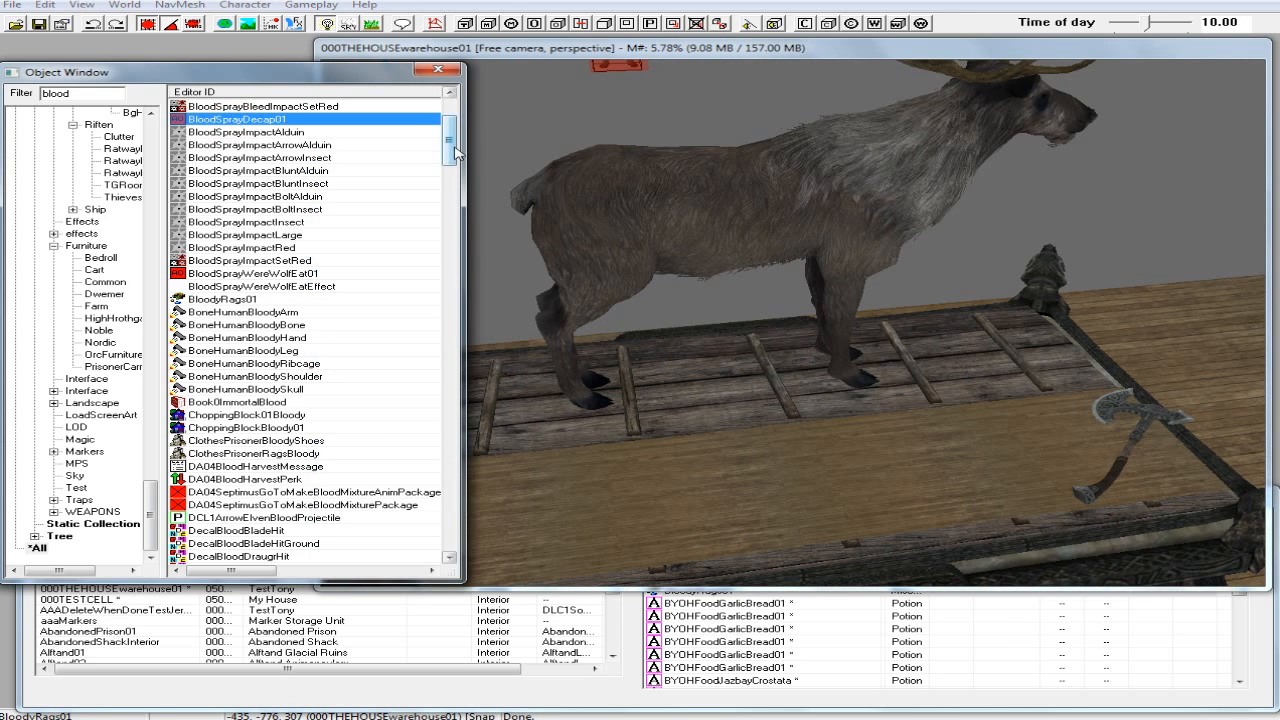
{"action": "left_click_drag", "start_coordinate": [450, 148], "coordinate": [450, 142]}
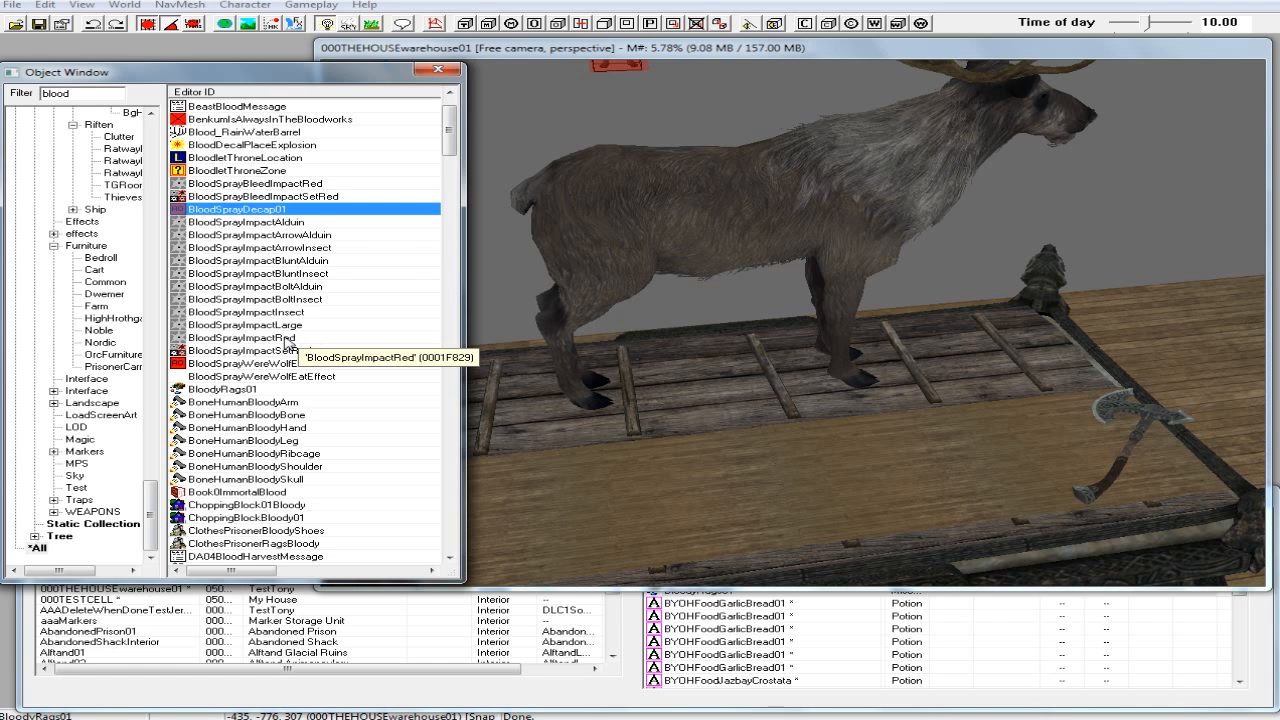
{"action": "mouse_move", "coordinate": [285, 340]}
{"action": "left_mouse_down"}
{"action": "mouse_move", "coordinate": [427, 360]}
{"action": "mouse_move", "coordinate": [687, 457]}
{"action": "left_mouse_up"}
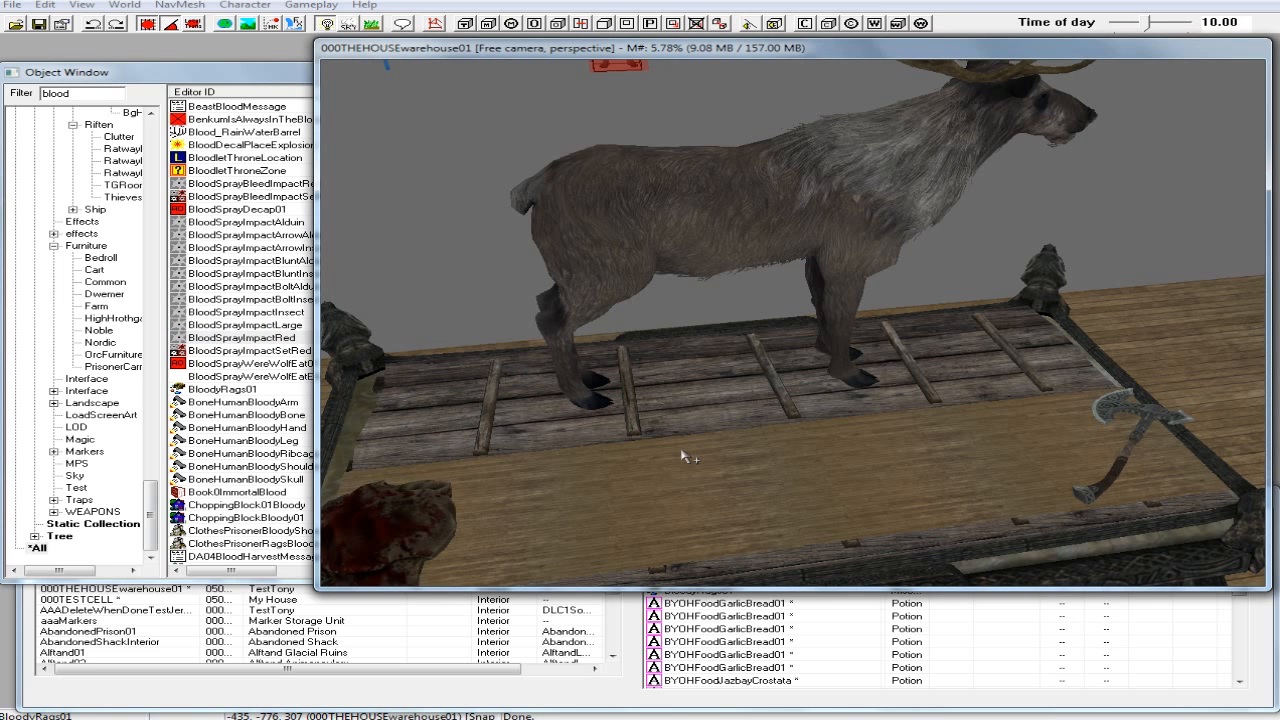
{"action": "mouse_move", "coordinate": [682, 455]}
{"action": "middle_mouse_down", "text": "shift"}
{"action": "mouse_move", "coordinate": [677, 415]}
{"action": "mouse_move", "coordinate": [698, 361]}
{"action": "mouse_move", "coordinate": [684, 386]}
{"action": "mouse_move", "coordinate": [703, 380]}
{"action": "mouse_move", "coordinate": [663, 461]}
{"action": "middle_mouse_up", "text": "shift"}
{"action": "scroll", "coordinate": [683, 410], "scroll_direction": "down", "scroll_amount": 3}
{"action": "scroll", "coordinate": [662, 461], "scroll_direction": "up", "scroll_amount": 3}
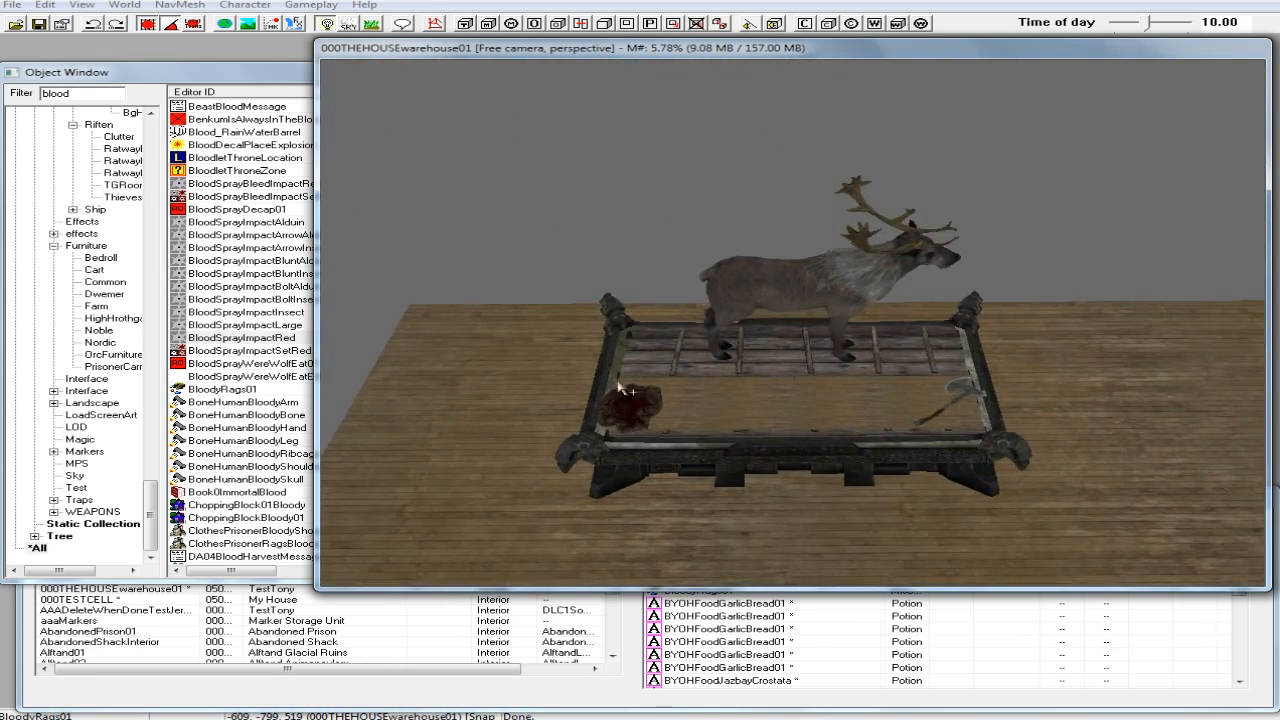
Find DecalBloodSprayGroundMediumSmall among the blood objects and place it in the middle of the altar.
{"action": "left_click", "coordinate": [241, 402]}
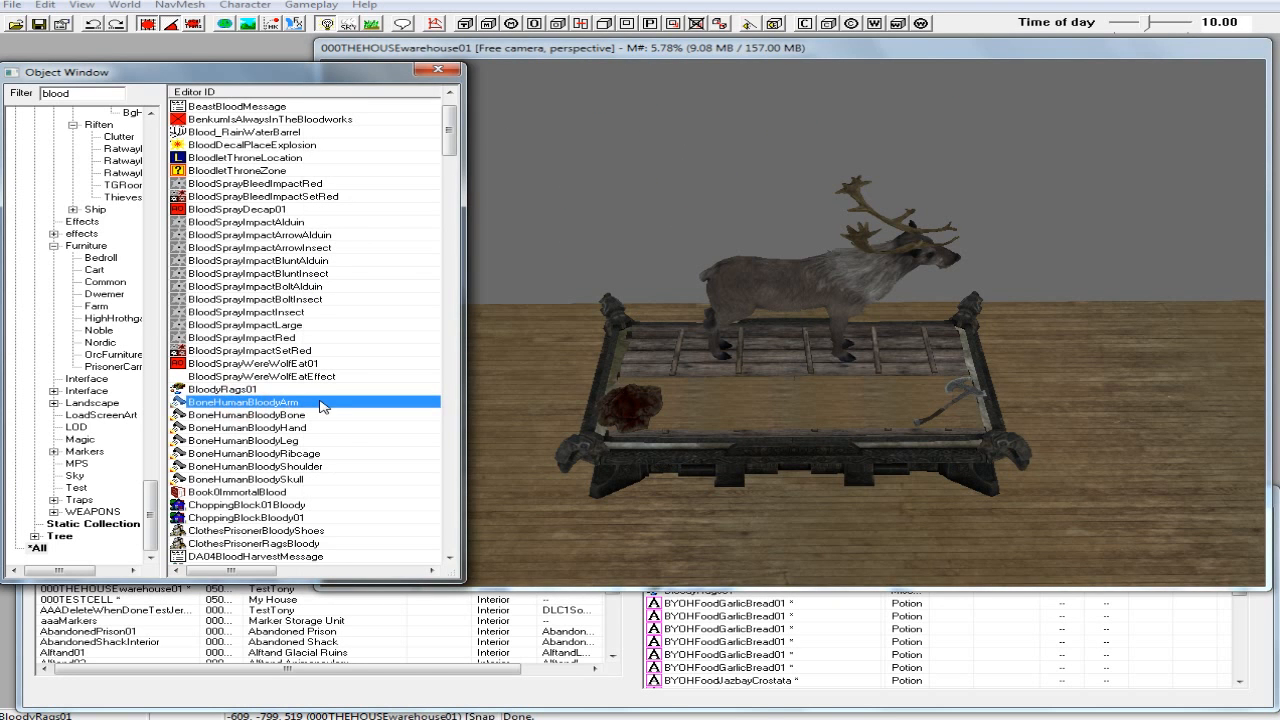
{"action": "scroll", "coordinate": [324, 403], "scroll_direction": "down", "scroll_amount": 3}
{"action": "scroll", "coordinate": [330, 402], "scroll_direction": "down", "scroll_amount": 3}
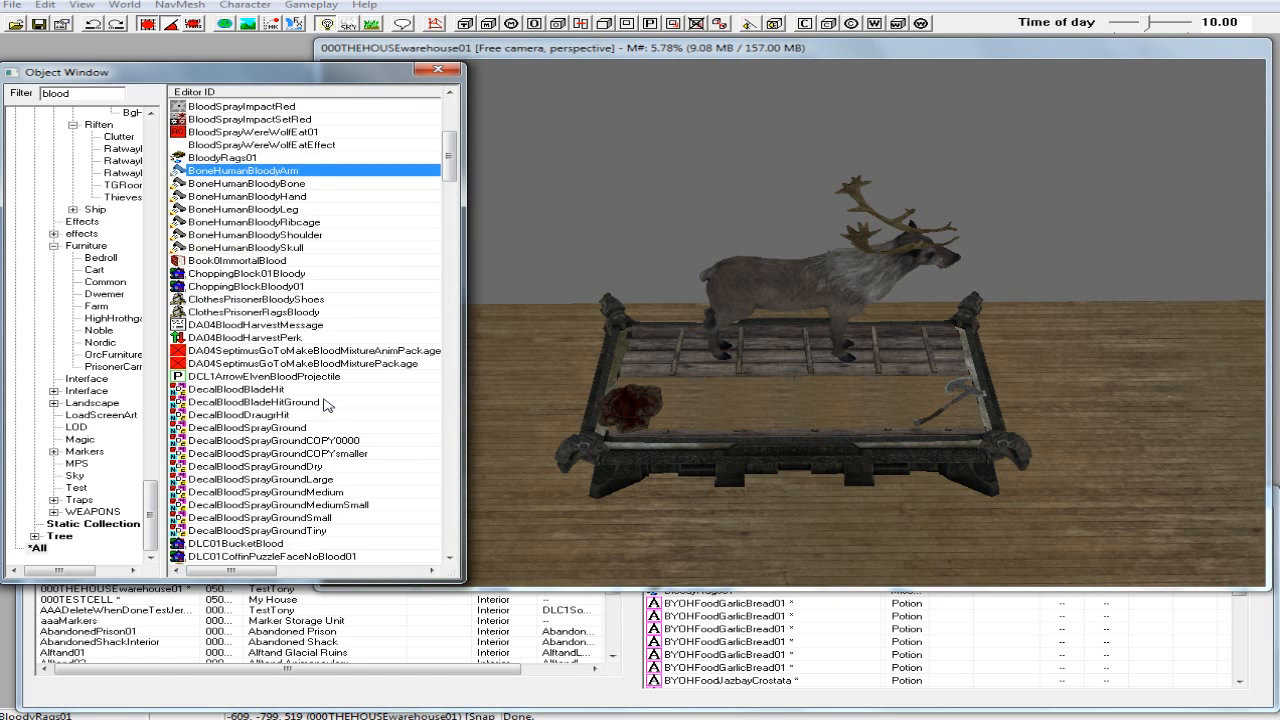
{"action": "scroll", "coordinate": [334, 403], "scroll_direction": "down", "scroll_amount": 1}
{"action": "scroll", "coordinate": [338, 403], "scroll_direction": "down", "scroll_amount": 1}
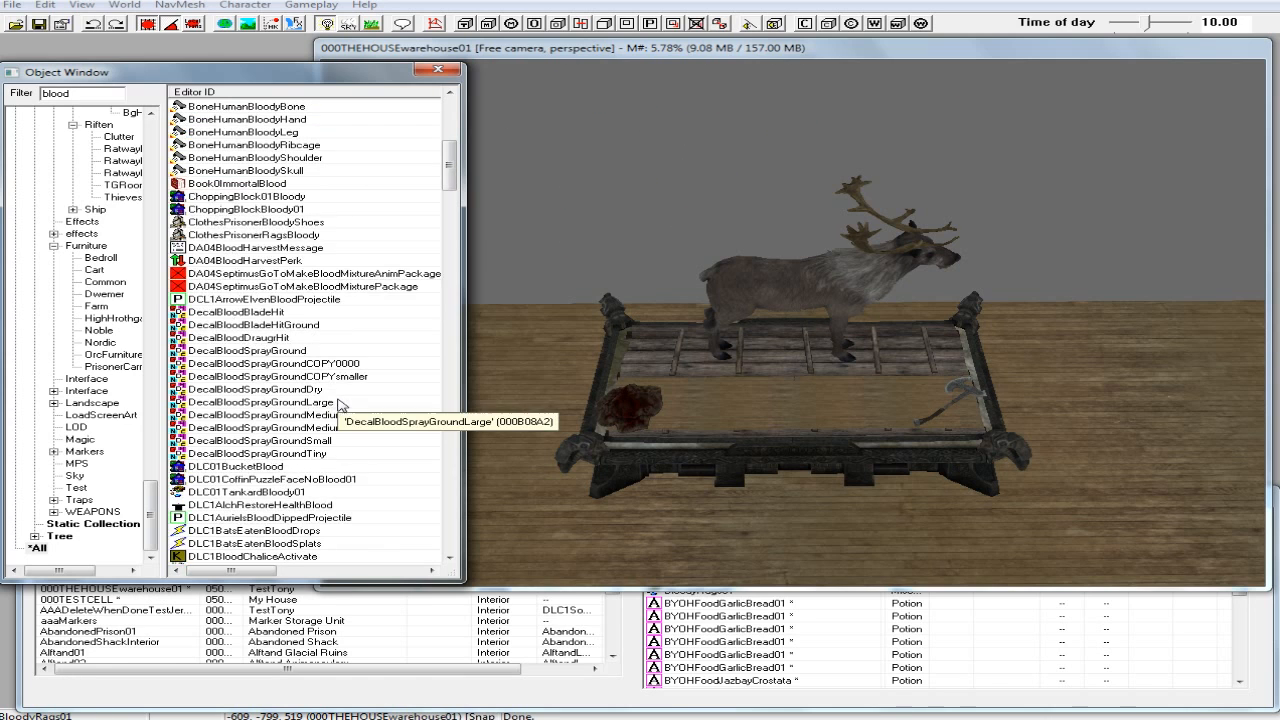
{"action": "scroll", "coordinate": [340, 403], "scroll_direction": "down", "scroll_amount": 1}
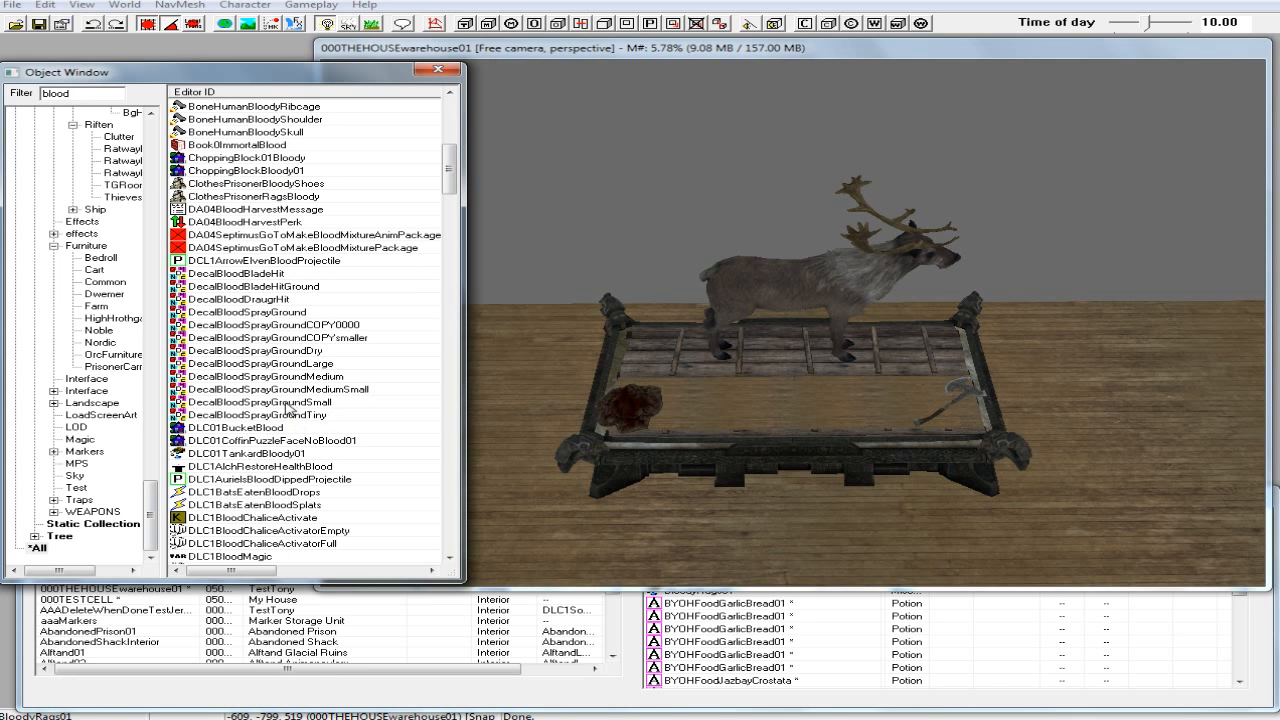
{"action": "left_click", "coordinate": [292, 390]}
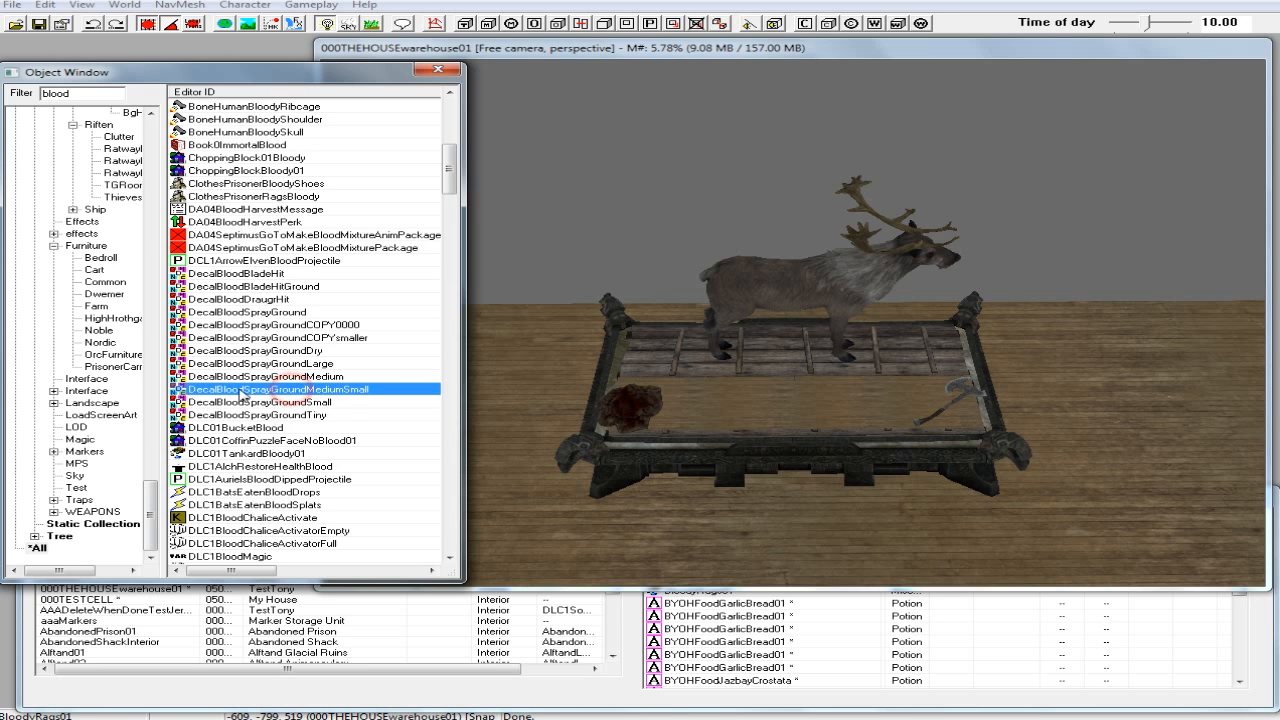
{"action": "mouse_move", "coordinate": [184, 395]}
{"action": "left_mouse_down"}
{"action": "mouse_move", "coordinate": [165, 390]}
{"action": "mouse_move", "coordinate": [785, 394]}
{"action": "mouse_move", "coordinate": [777, 387]}
{"action": "left_mouse_up"}
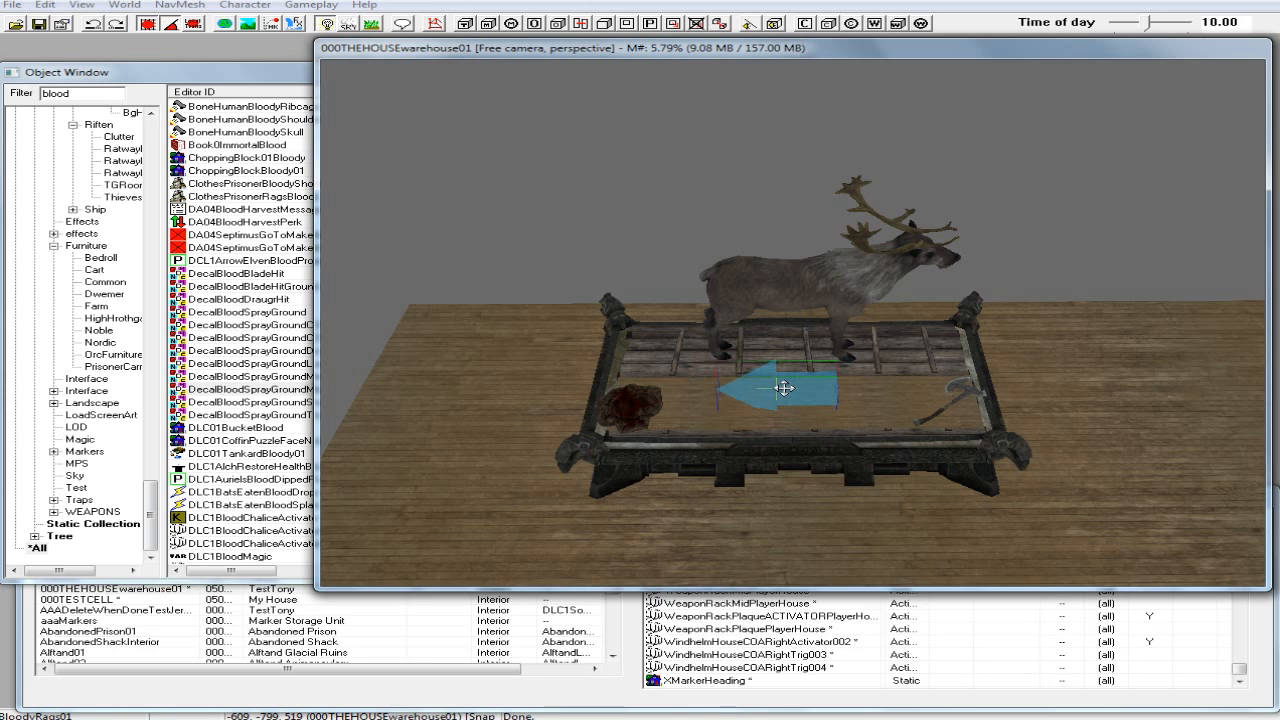
Raise the blood spray decal marker above the altar and rotate it so its arrow points down at the surface.
{"action": "middle_click_drag", "start_coordinate": [786, 387], "coordinate": [819, 378]}
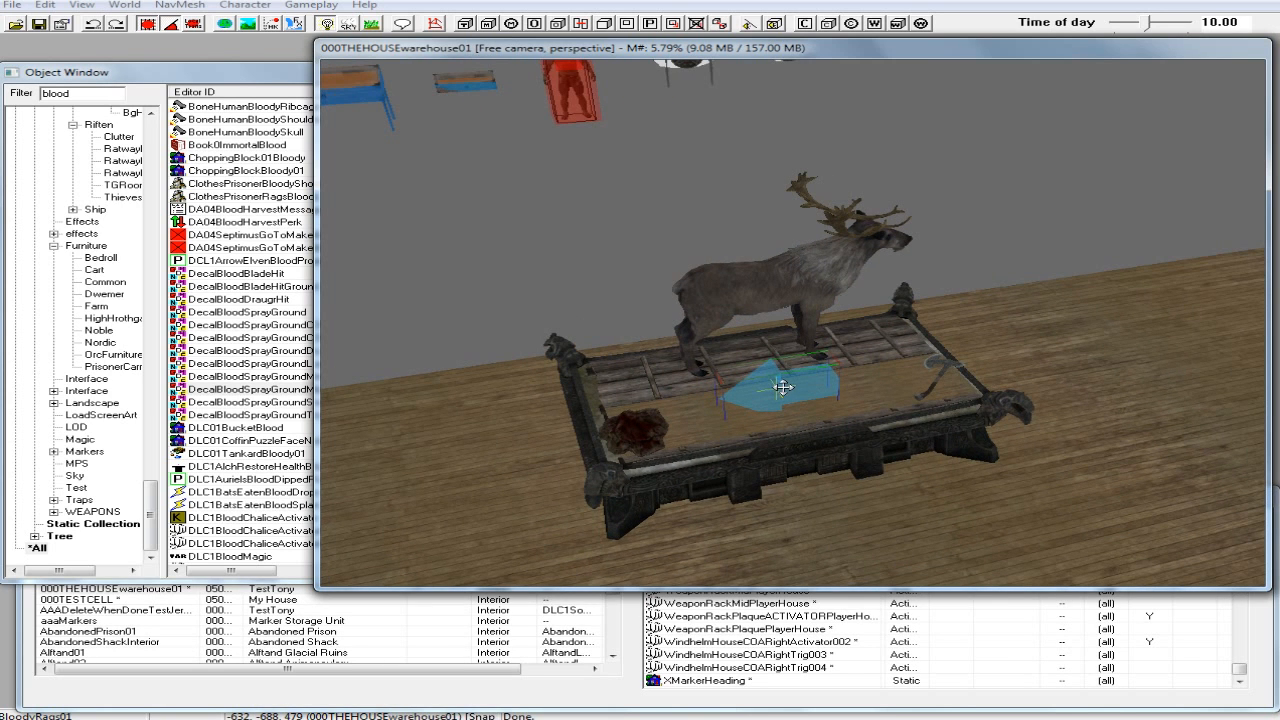
{"action": "left_click", "coordinate": [783, 388]}
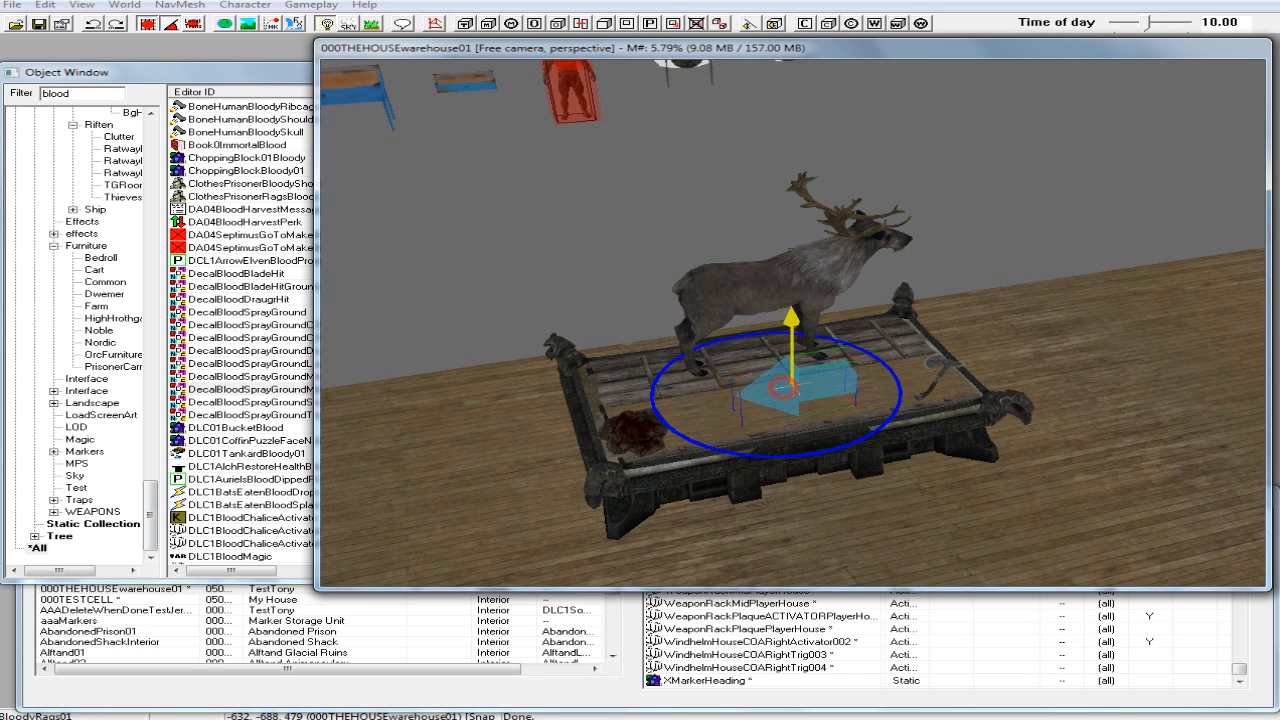
{"action": "left_click_drag", "start_coordinate": [796, 362], "coordinate": [800, 338]}
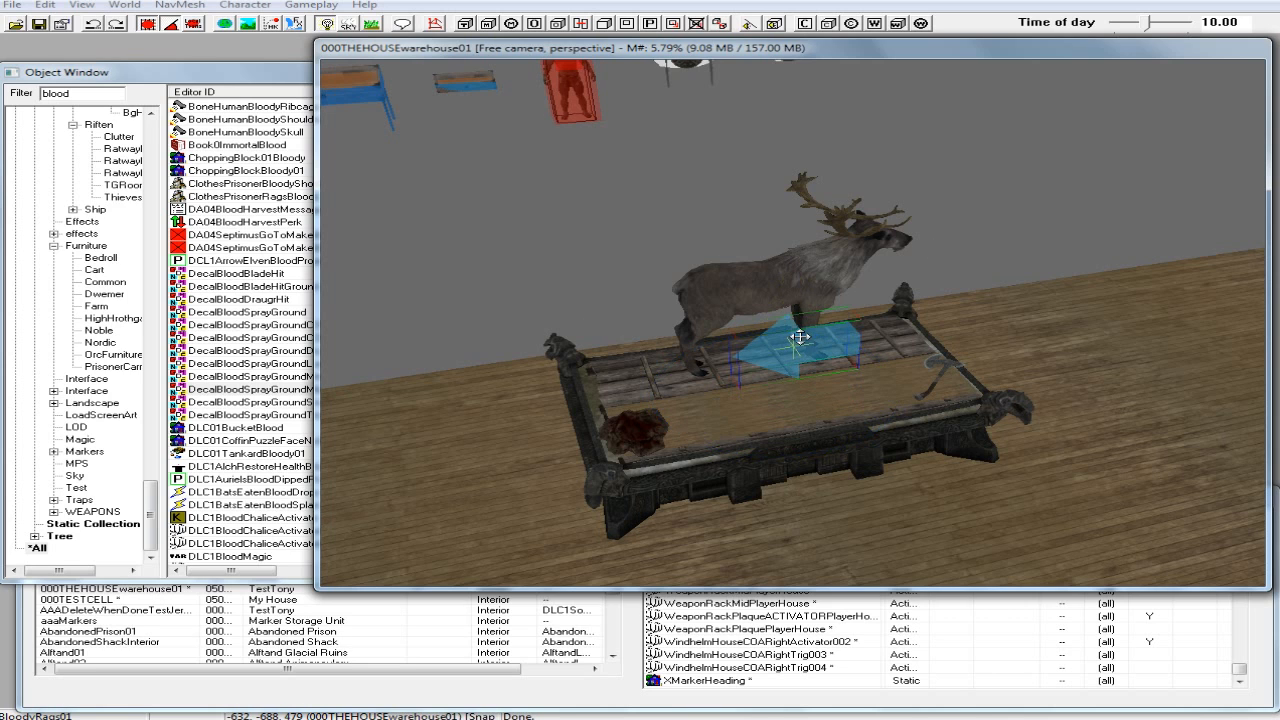
{"action": "key", "text": "w"}
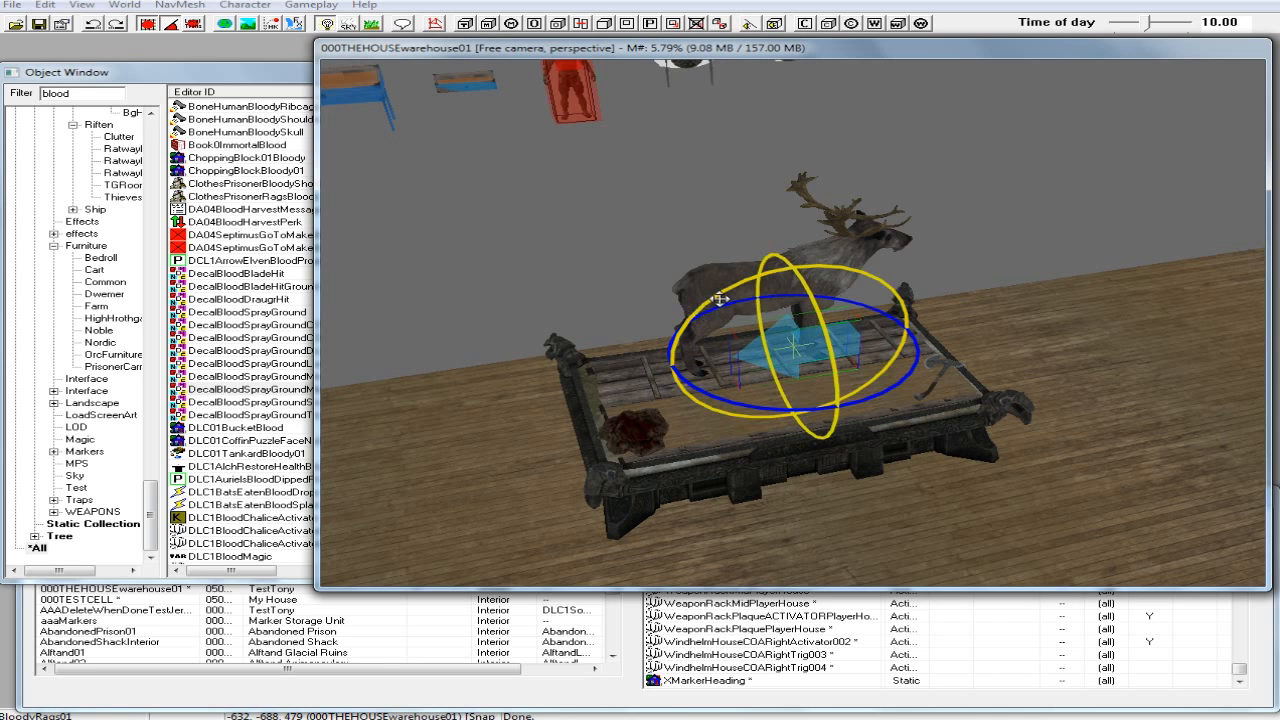
{"action": "mouse_move", "coordinate": [718, 298]}
{"action": "left_mouse_down"}
{"action": "mouse_move", "coordinate": [745, 300]}
{"action": "mouse_move", "coordinate": [722, 294]}
{"action": "left_mouse_up"}
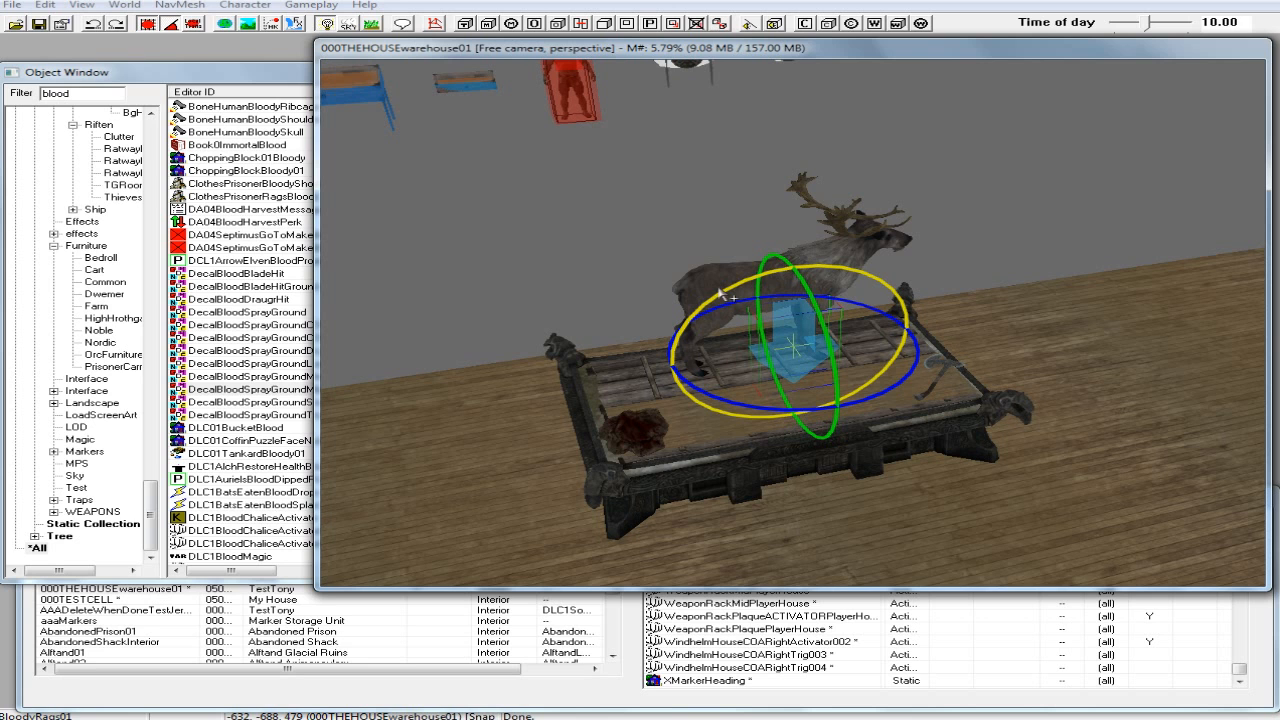
{"action": "key", "text": "w"}
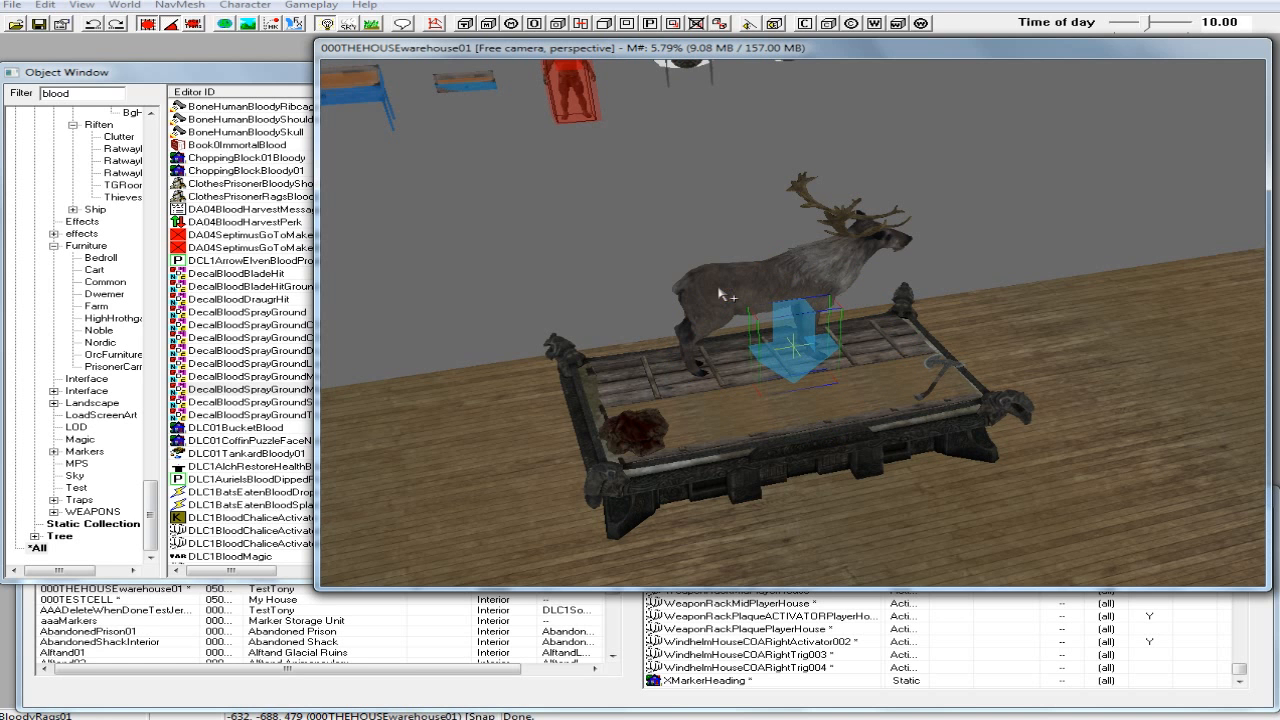
Move the blood decal over the planks by the deer's hind legs and duplicate it, placing the copy beyond its front legs.
{"action": "middle_click_drag", "start_coordinate": [765, 315], "coordinate": [814, 366], "text": "shift"}
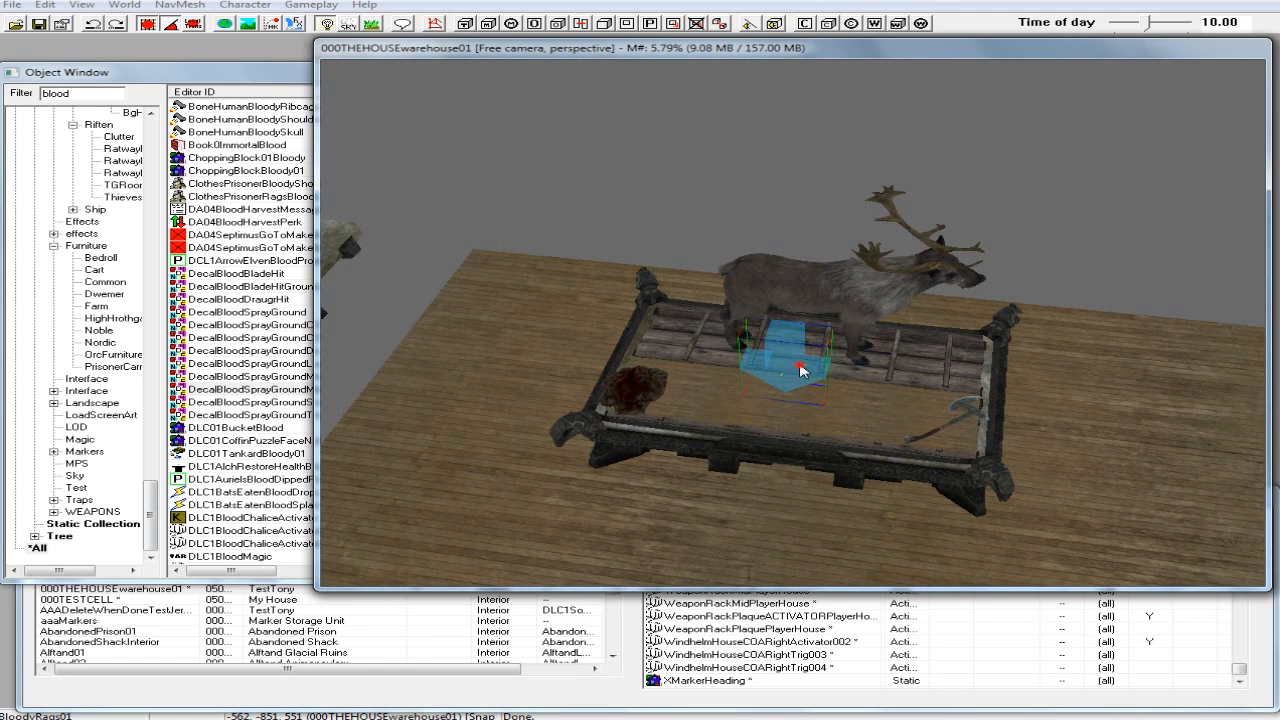
{"action": "left_click_drag", "start_coordinate": [750, 356], "coordinate": [723, 332]}
{"action": "right_click", "coordinate": [731, 339]}
{"action": "left_click", "coordinate": [798, 493]}
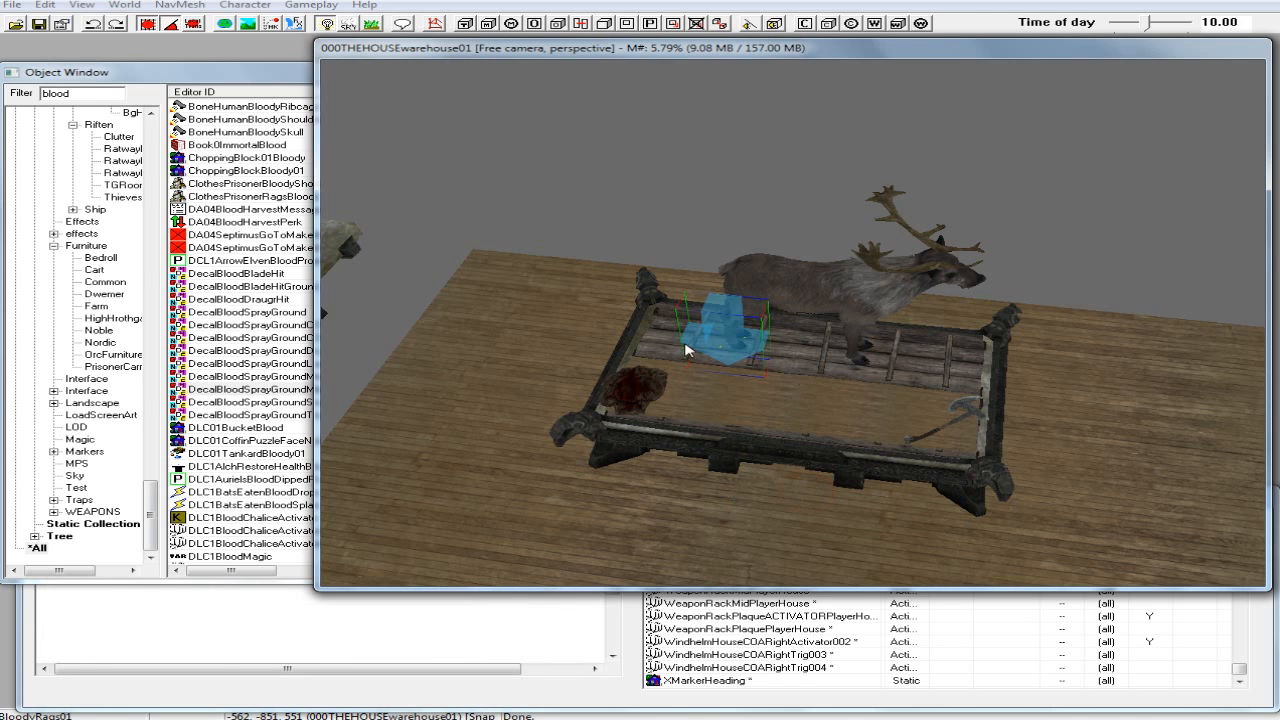
{"action": "left_click_drag", "start_coordinate": [710, 340], "coordinate": [899, 348]}
{"action": "middle_click_drag", "start_coordinate": [899, 348], "coordinate": [938, 336], "text": "shift"}
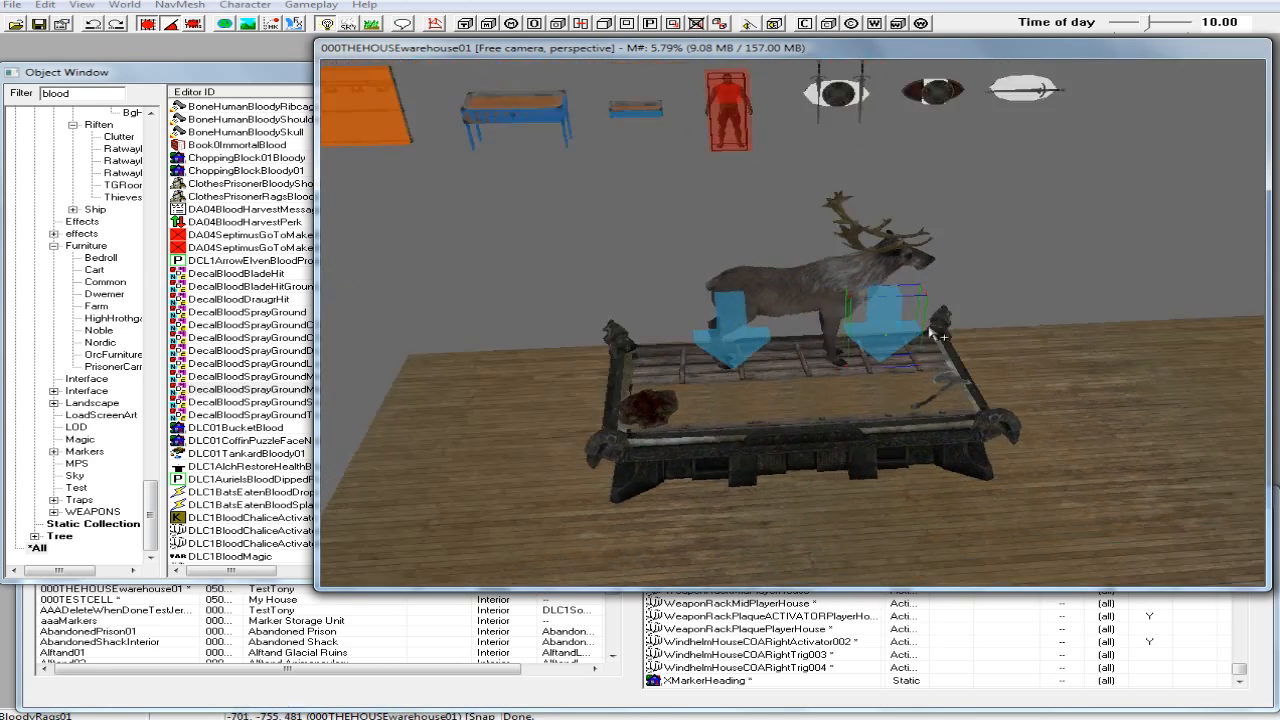
{"action": "scroll", "coordinate": [914, 327], "scroll_direction": "up", "scroll_amount": 3}
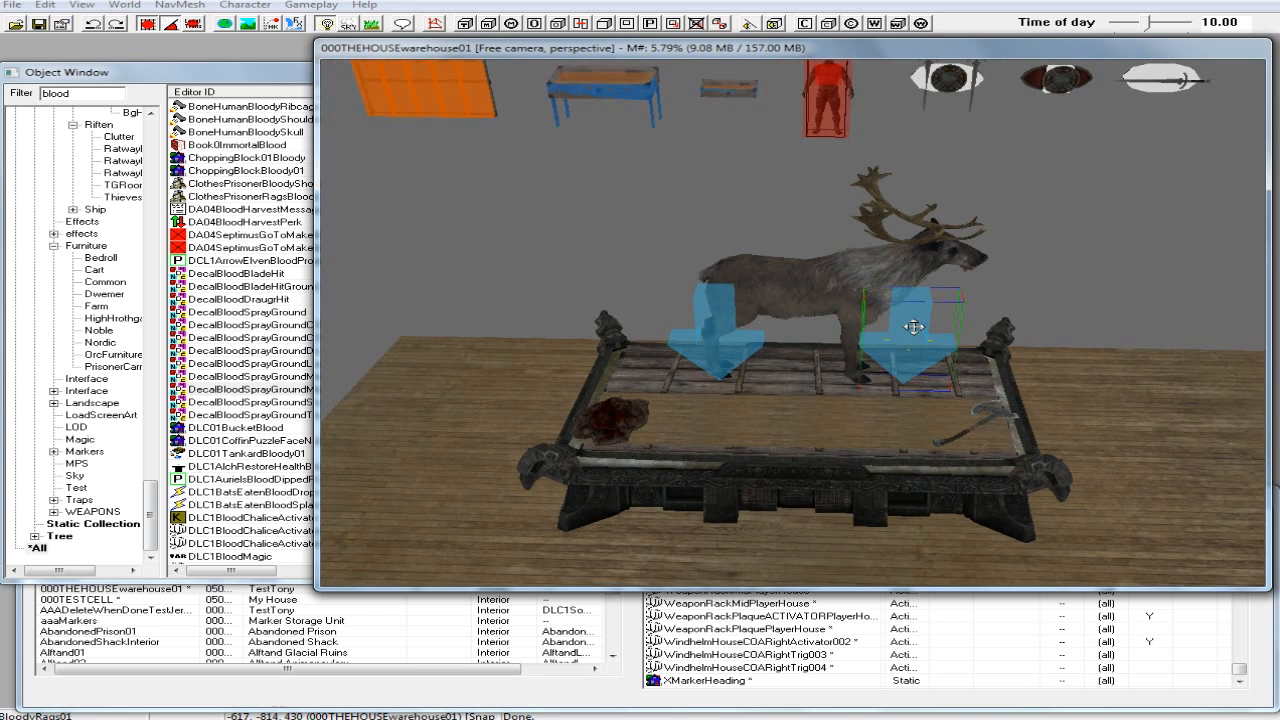
{"action": "middle_click_drag", "start_coordinate": [914, 327], "coordinate": [975, 326], "text": "shift"}
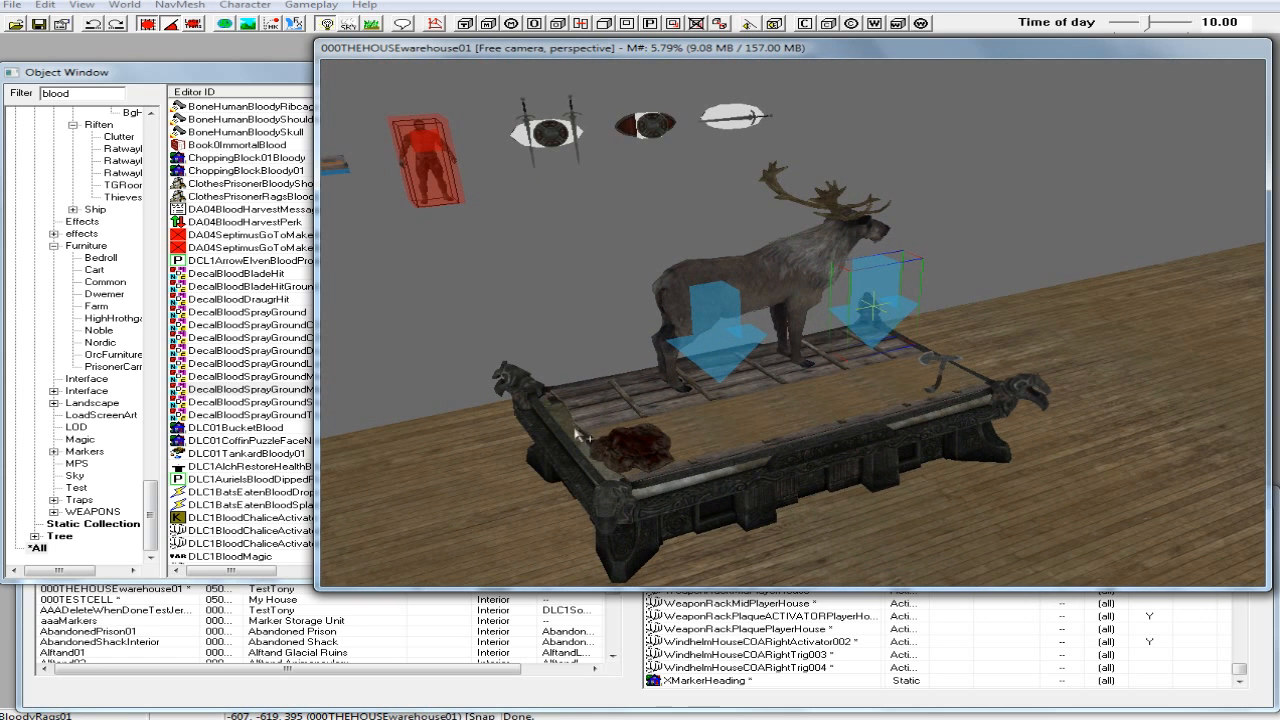
{"action": "middle_click_drag", "start_coordinate": [571, 354], "coordinate": [646, 350], "text": "shift"}
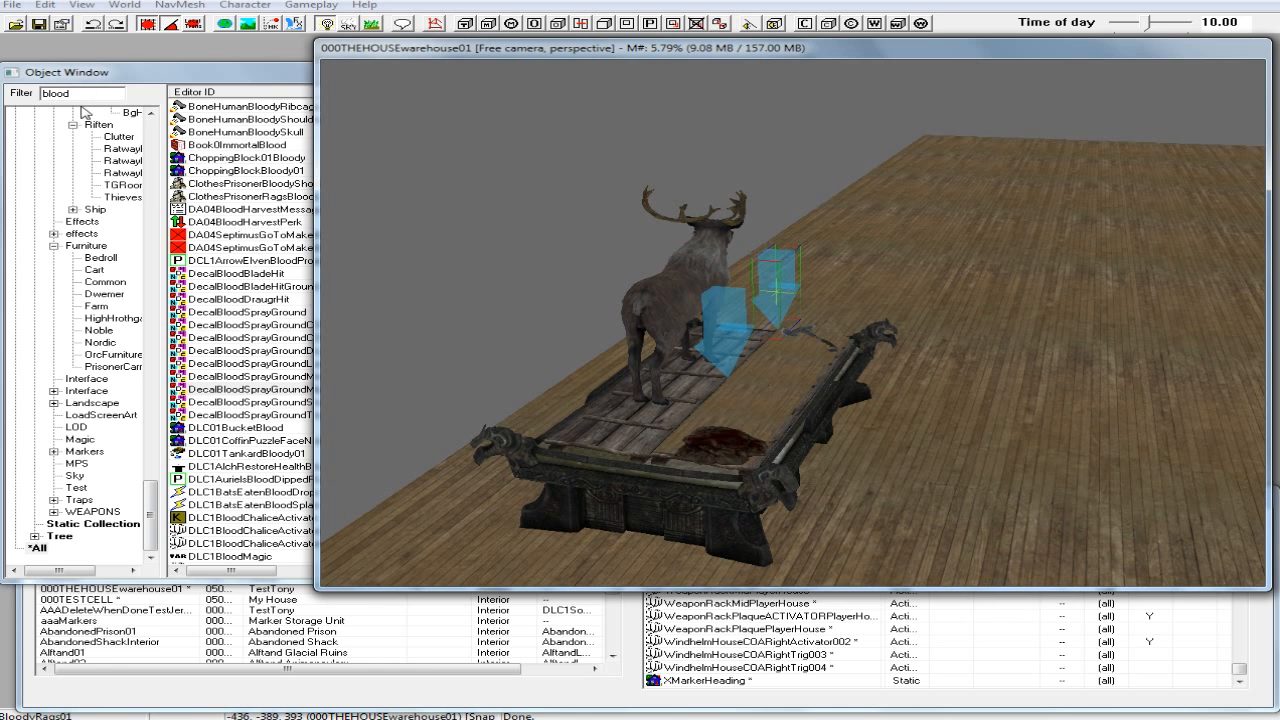
Filter the objects by "COOKING".
{"action": "left_click_drag", "start_coordinate": [84, 94], "coordinate": [15, 97]}
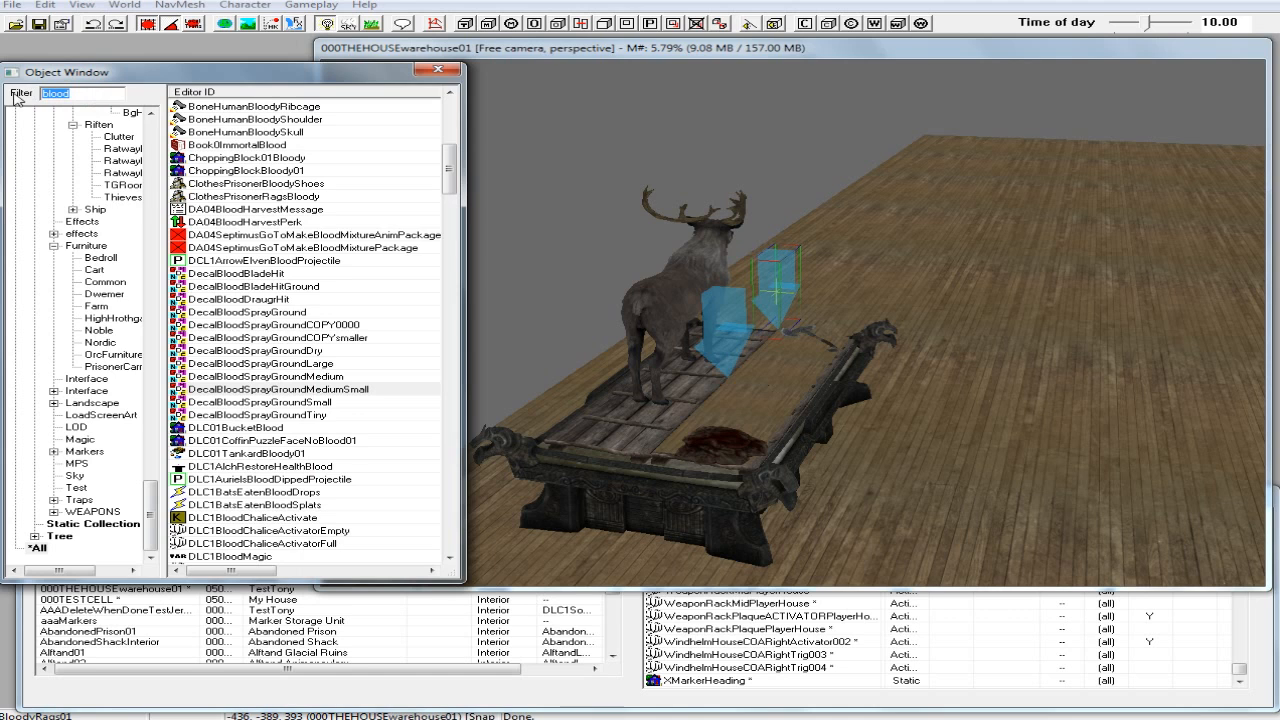
{"action": "type", "text": "COOKING"}
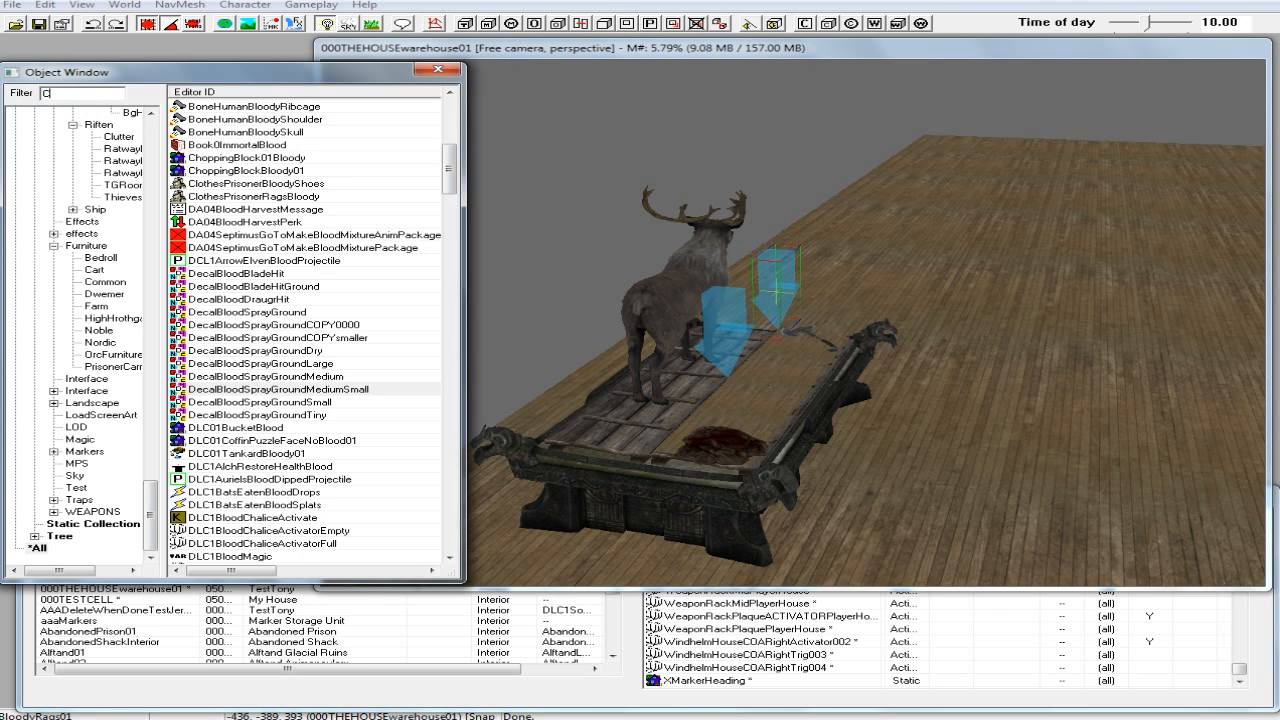
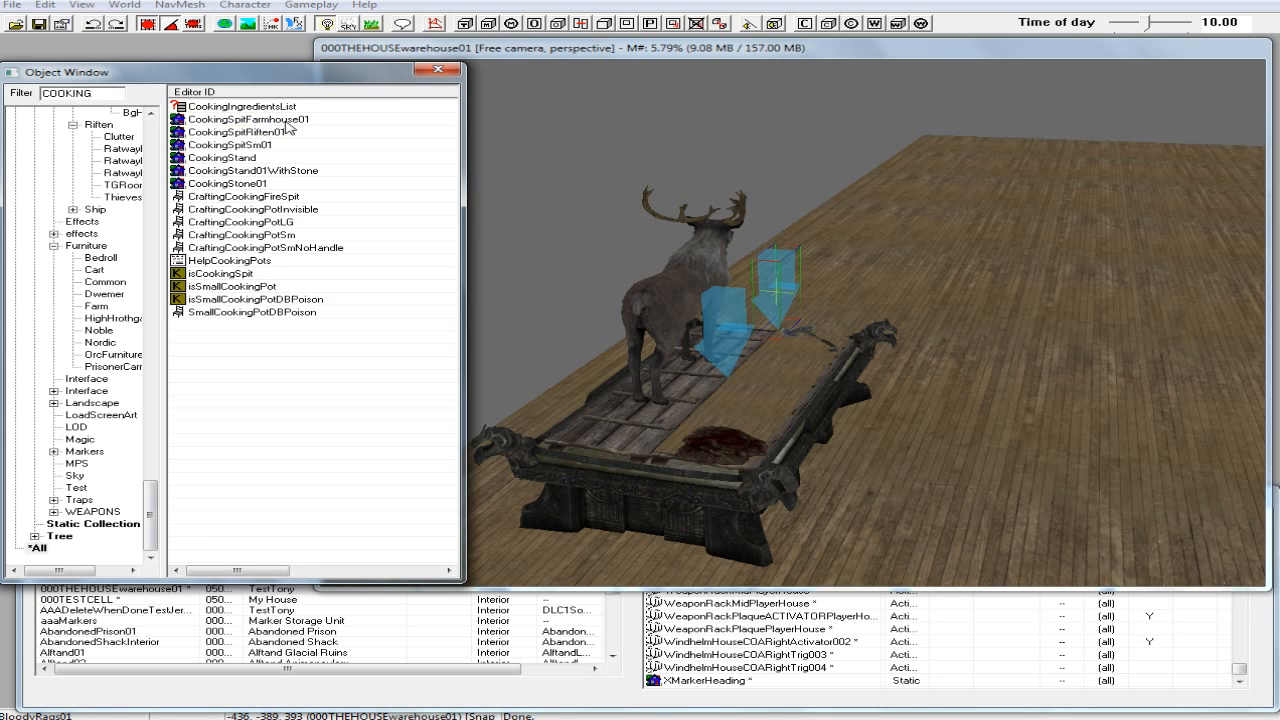
Preview the CookingSpitFarmhouse01 and CookingStand models, viewing each from another angle.
{"action": "right_click", "coordinate": [270, 124]}
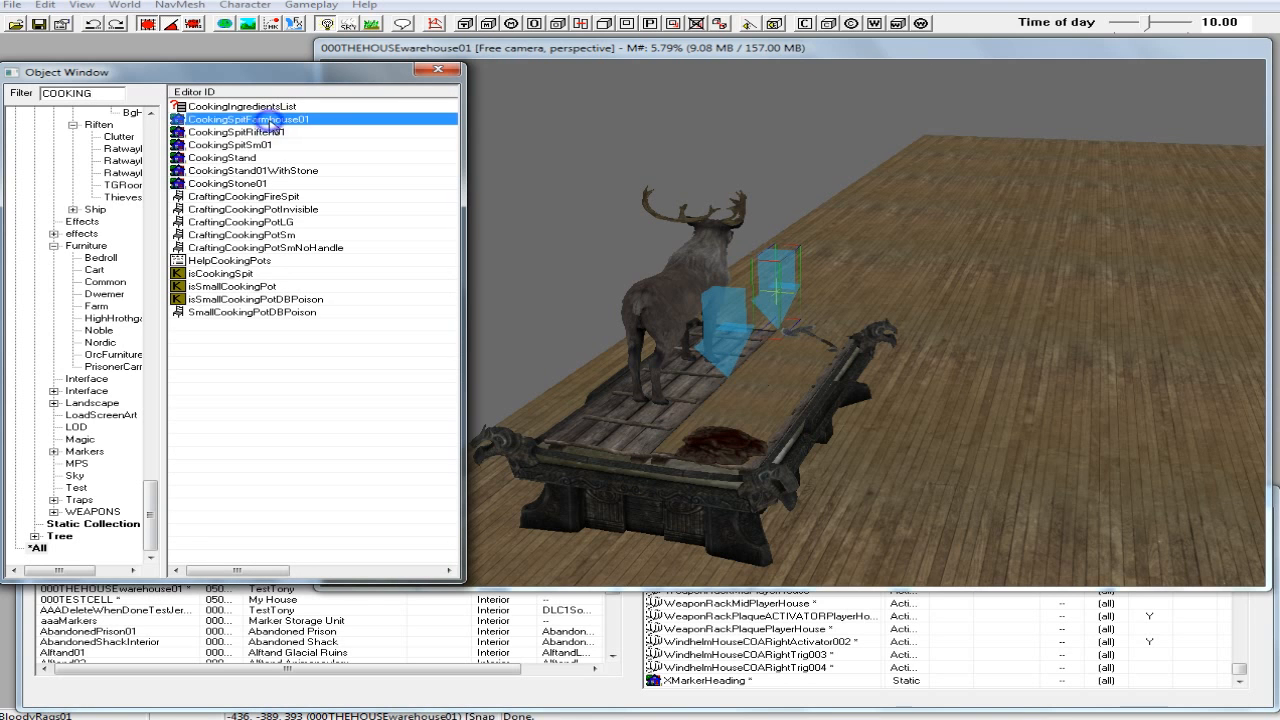
{"action": "left_click", "coordinate": [324, 197]}
{"action": "left_click_drag", "start_coordinate": [566, 232], "coordinate": [557, 257]}
{"action": "left_click", "coordinate": [766, 66]}
{"action": "left_click", "coordinate": [222, 162]}
{"action": "right_click", "coordinate": [224, 164]}
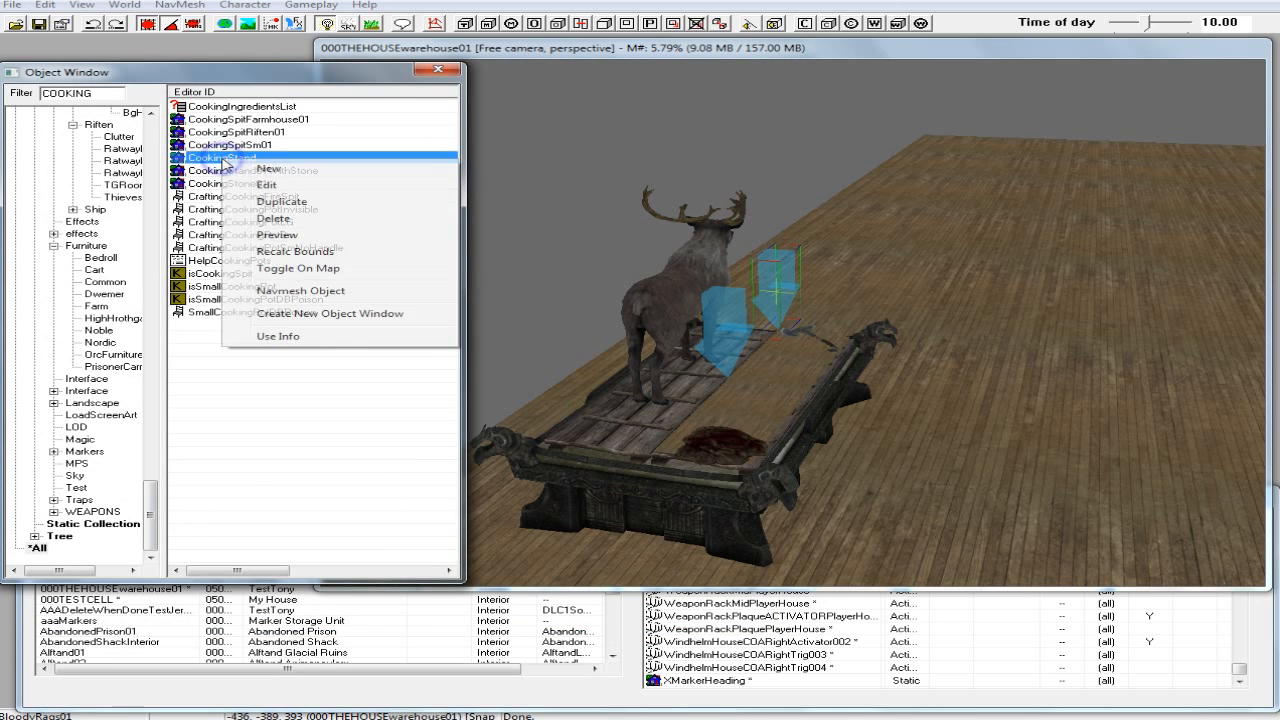
{"action": "left_click", "coordinate": [301, 237]}
{"action": "left_click_drag", "start_coordinate": [515, 200], "coordinate": [463, 223]}
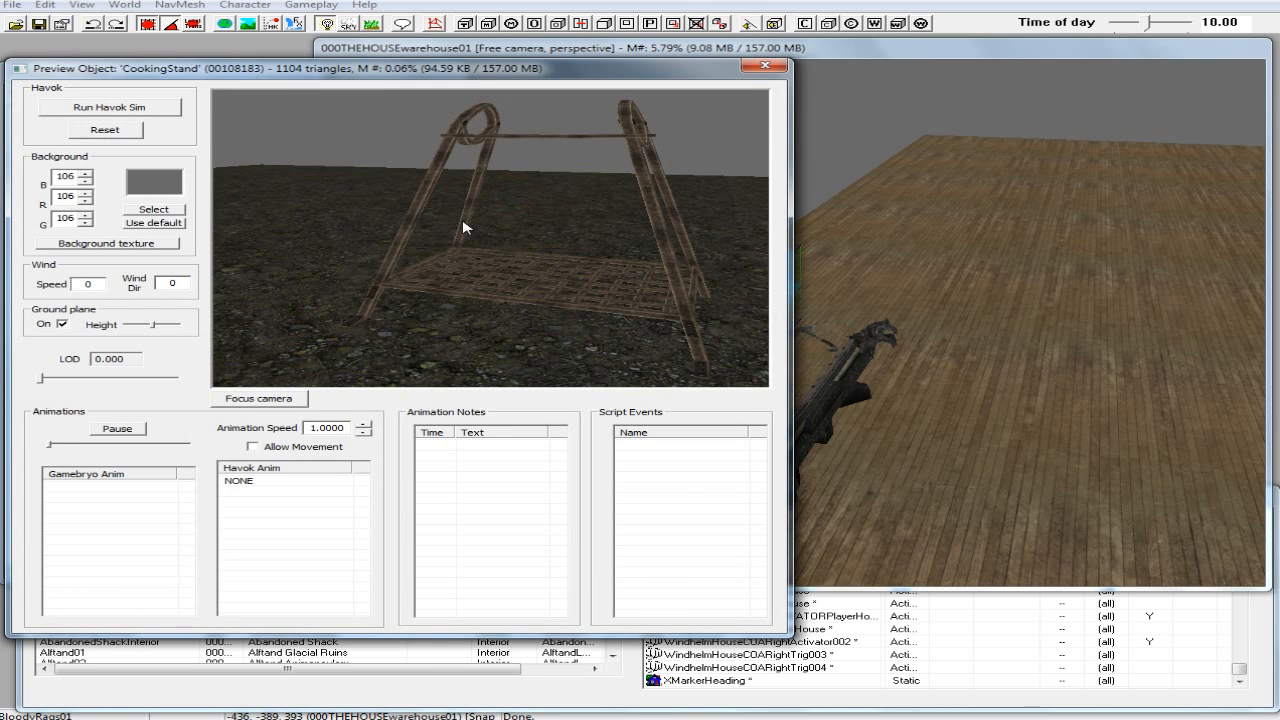
{"action": "left_click", "coordinate": [765, 66]}
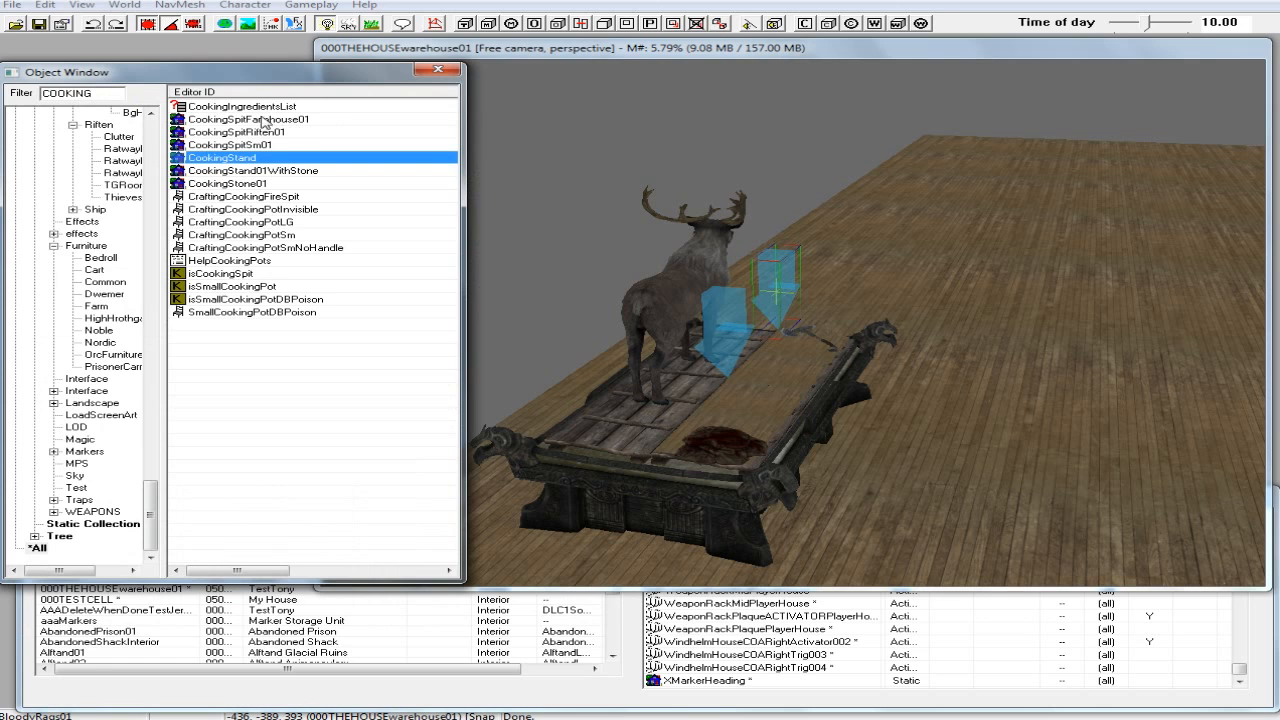
Place CookingSpitFarmhouse01 in the cell, toggle grid snapping and move the spit onto the altar behind the deer.
{"action": "left_click", "coordinate": [247, 120]}
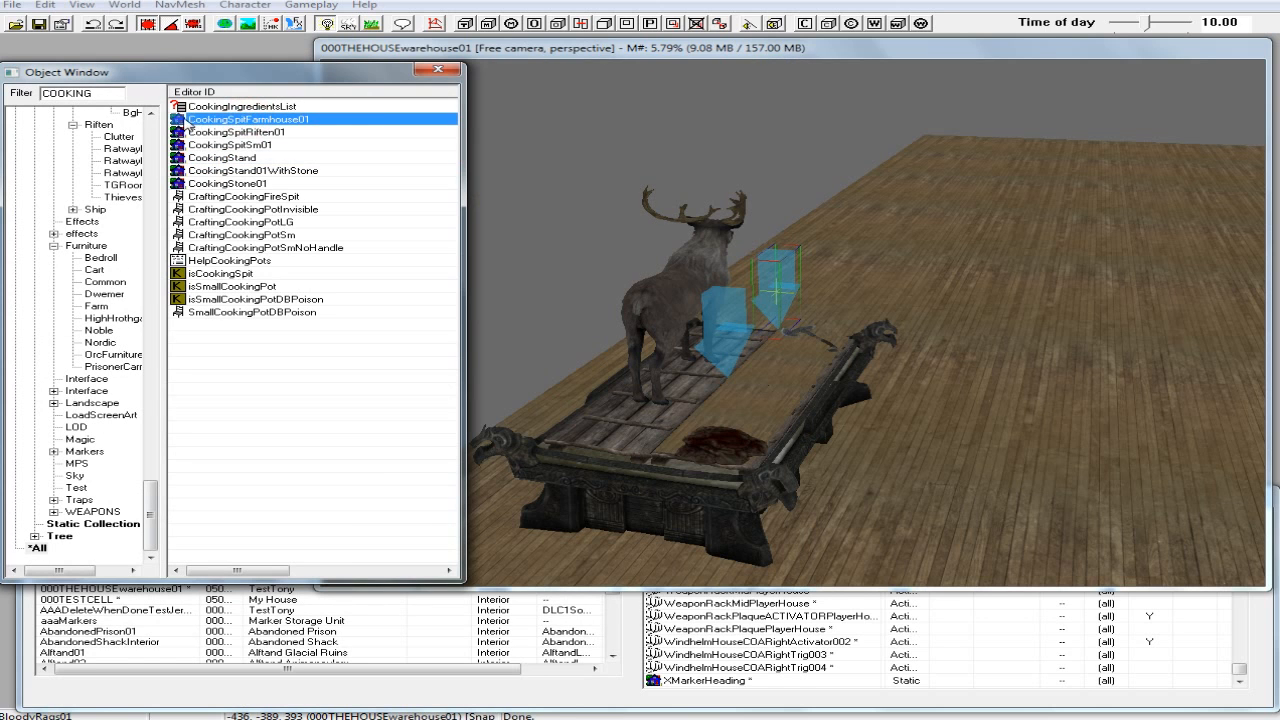
{"action": "left_click_drag", "start_coordinate": [177, 120], "coordinate": [690, 435]}
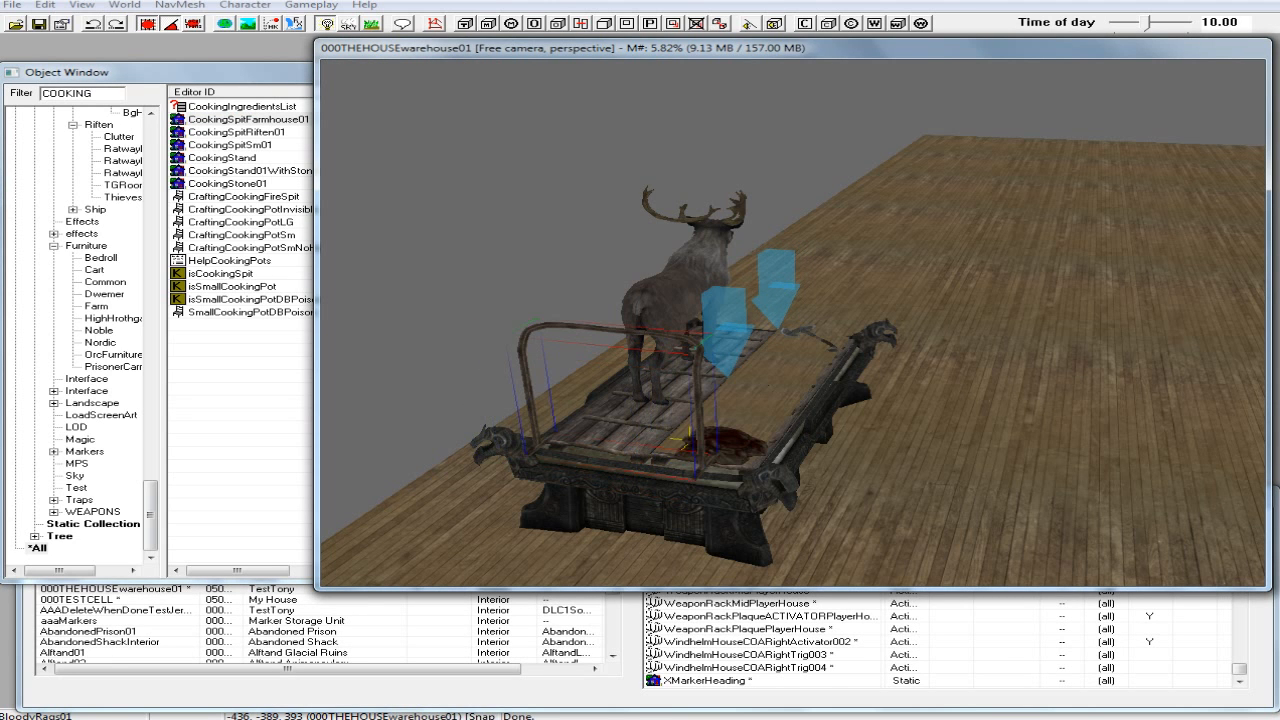
{"action": "left_click", "coordinate": [147, 22]}
{"action": "middle_click_drag", "start_coordinate": [706, 327], "coordinate": [626, 335], "text": "shift"}
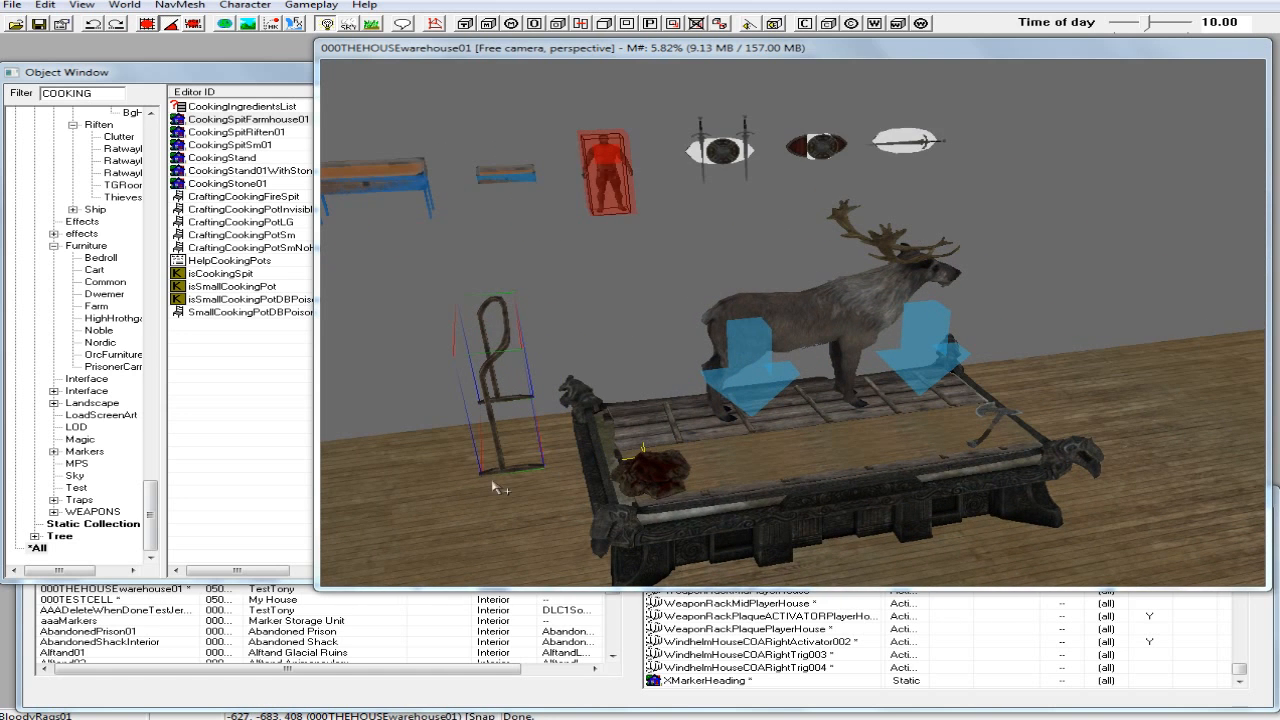
{"action": "left_click_drag", "start_coordinate": [501, 469], "coordinate": [523, 469]}
{"action": "left_click_drag", "start_coordinate": [662, 448], "coordinate": [762, 464]}
{"action": "middle_click_drag", "start_coordinate": [638, 479], "coordinate": [770, 492], "text": "shift"}
{"action": "left_click_drag", "start_coordinate": [814, 409], "coordinate": [756, 412]}
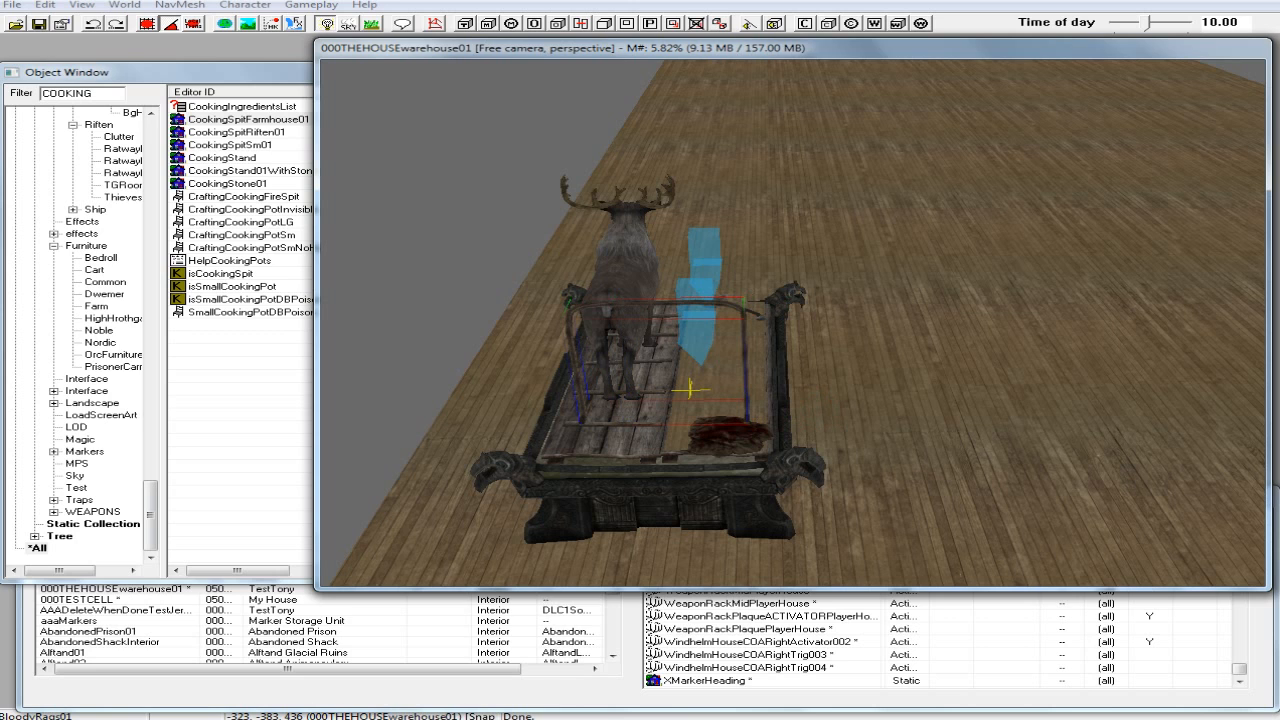
Move the bloody rags further along the altar, clear of the cooking spit, and reposition the spit near the end behind the deer.
{"action": "left_click", "coordinate": [728, 440]}
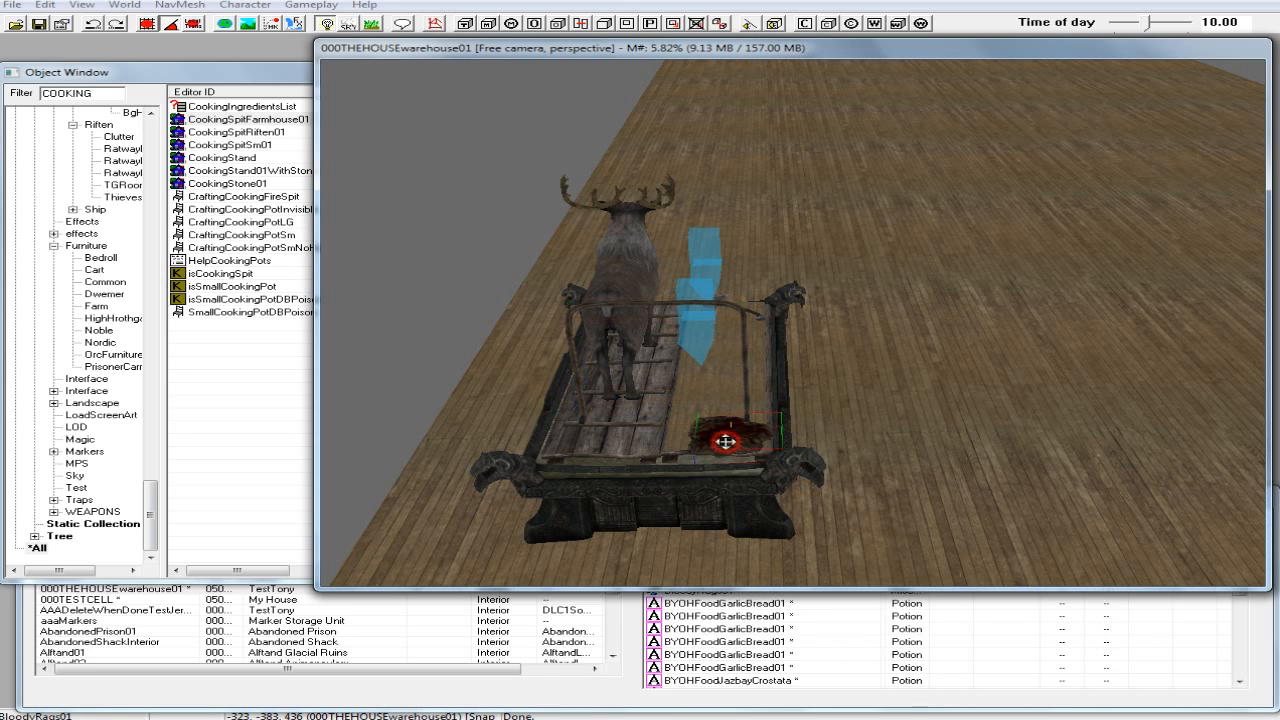
{"action": "left_click_drag", "start_coordinate": [728, 440], "coordinate": [757, 427]}
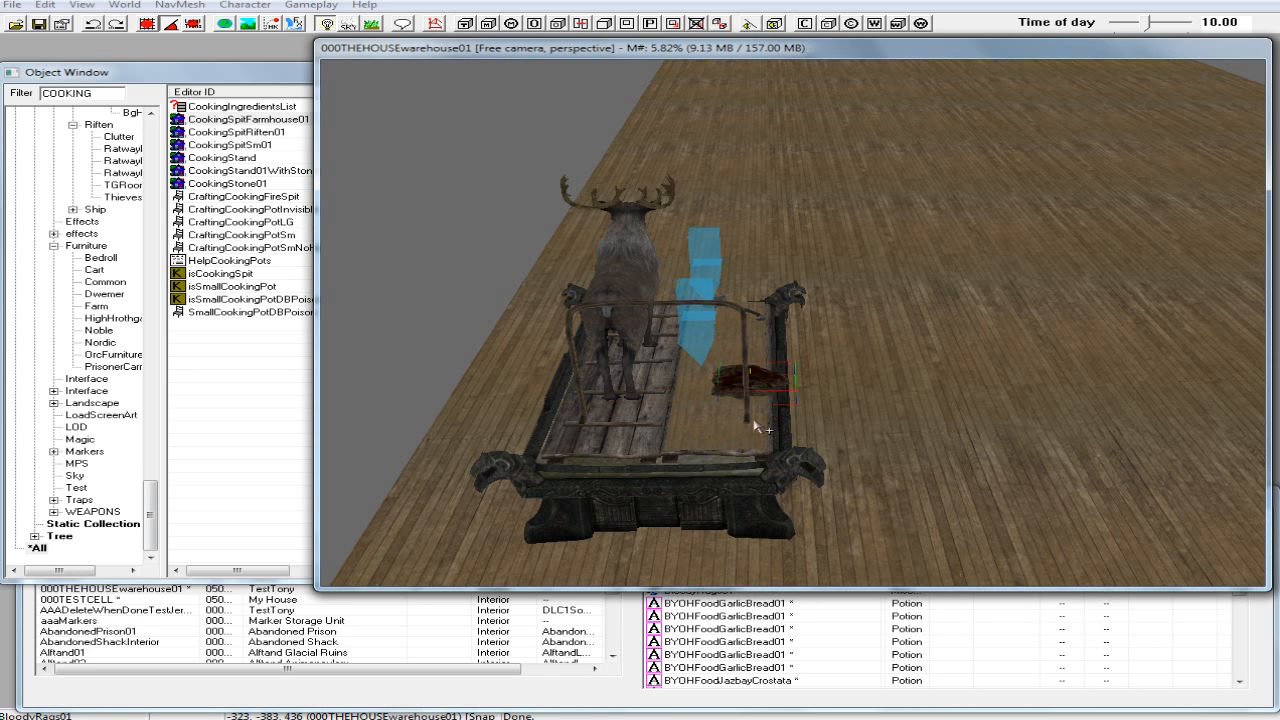
{"action": "left_click", "coordinate": [746, 417]}
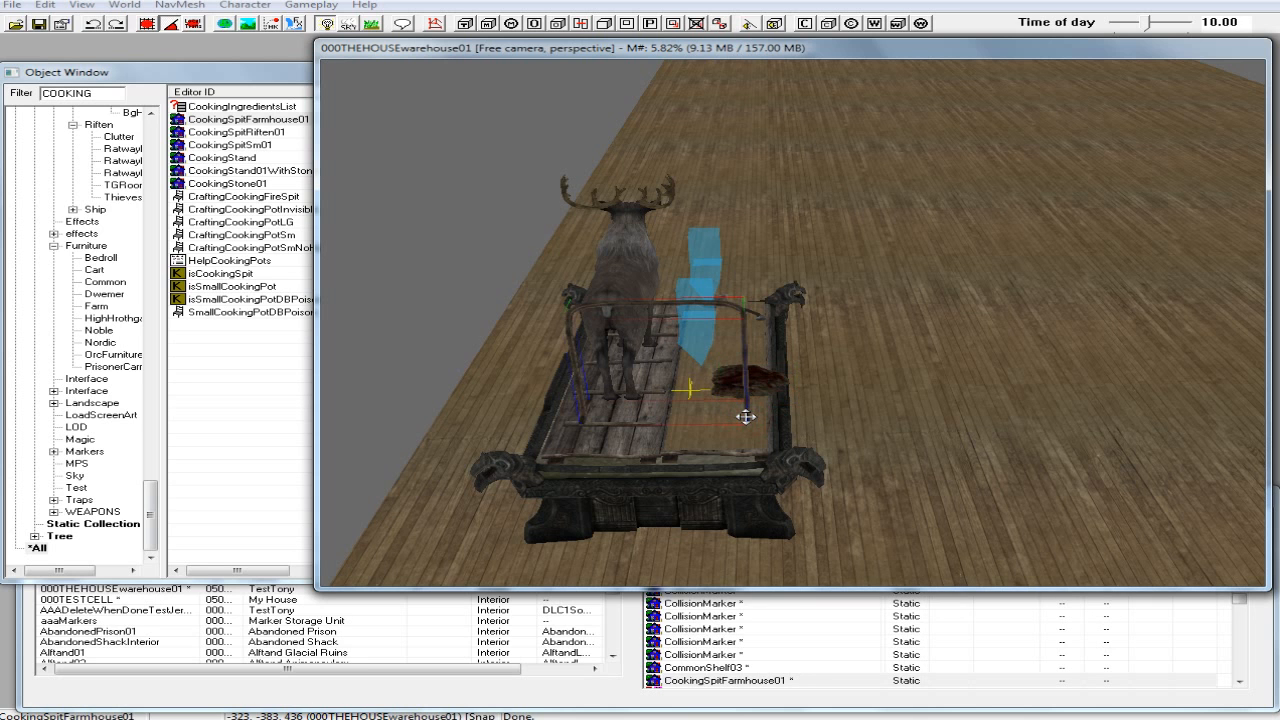
{"action": "left_click_drag", "start_coordinate": [746, 417], "coordinate": [742, 436]}
{"action": "middle_click_drag", "start_coordinate": [744, 436], "coordinate": [741, 472], "text": "shift"}
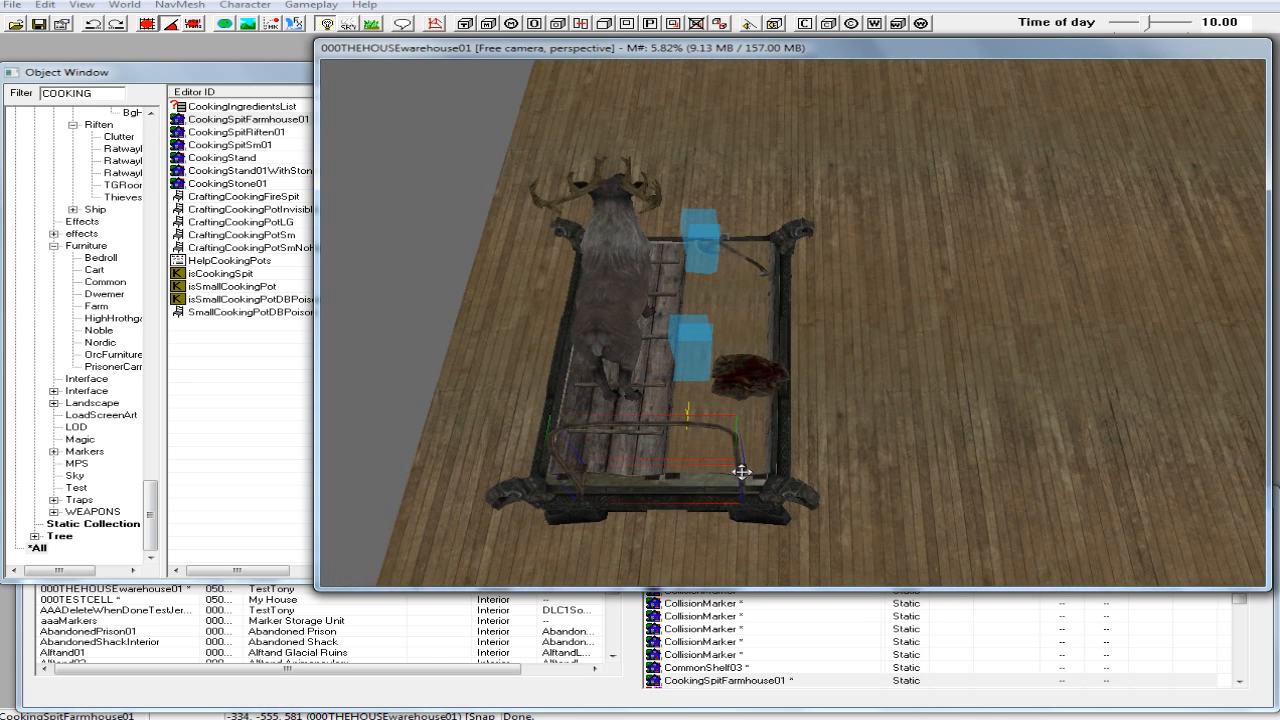
{"action": "left_click_drag", "start_coordinate": [741, 472], "coordinate": [740, 447]}
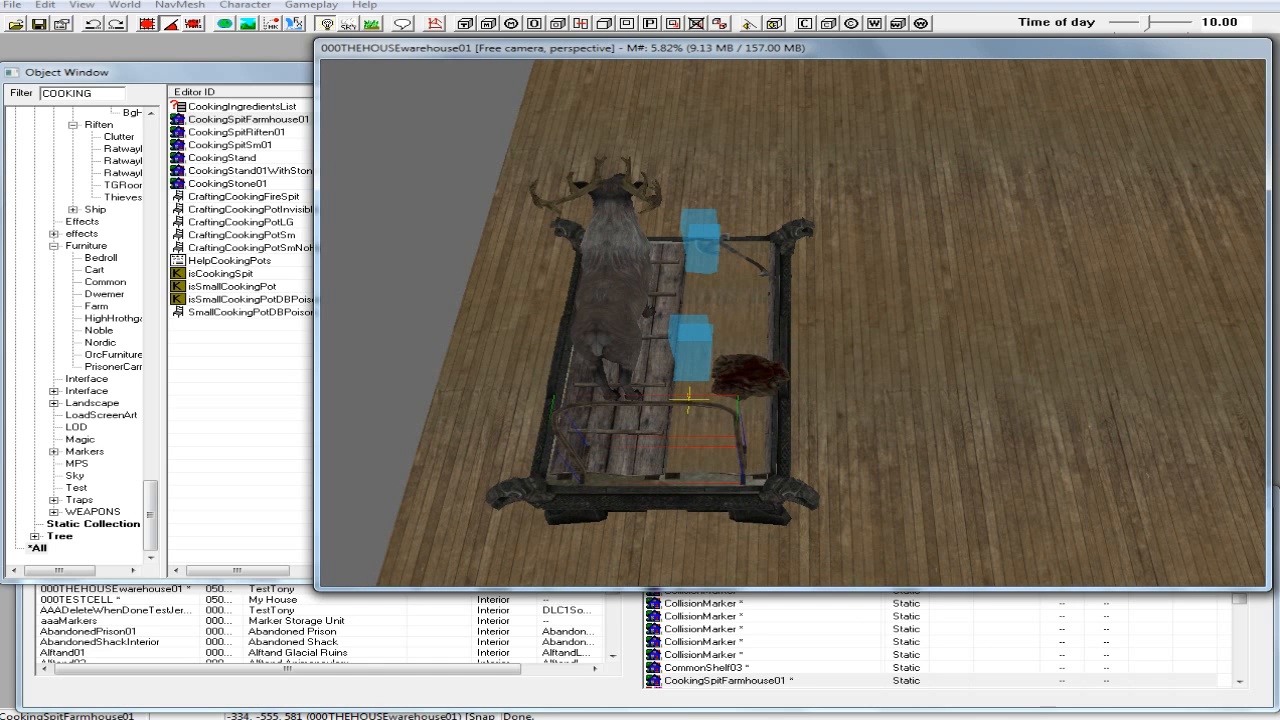
Enlarge the cooking spit until it spans the altar's width and centre it between the side rails.
{"action": "left_click_drag", "start_coordinate": [742, 453], "coordinate": [763, 453]}
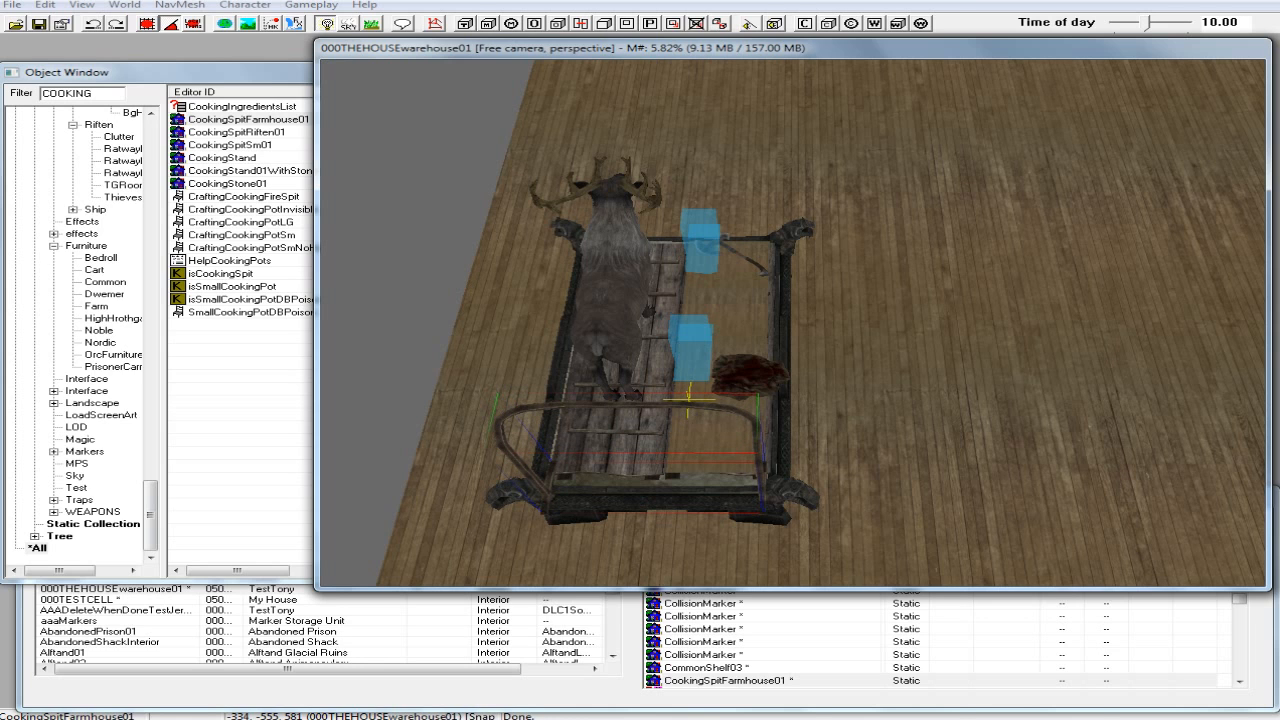
{"action": "left_click_drag", "start_coordinate": [761, 469], "coordinate": [760, 430]}
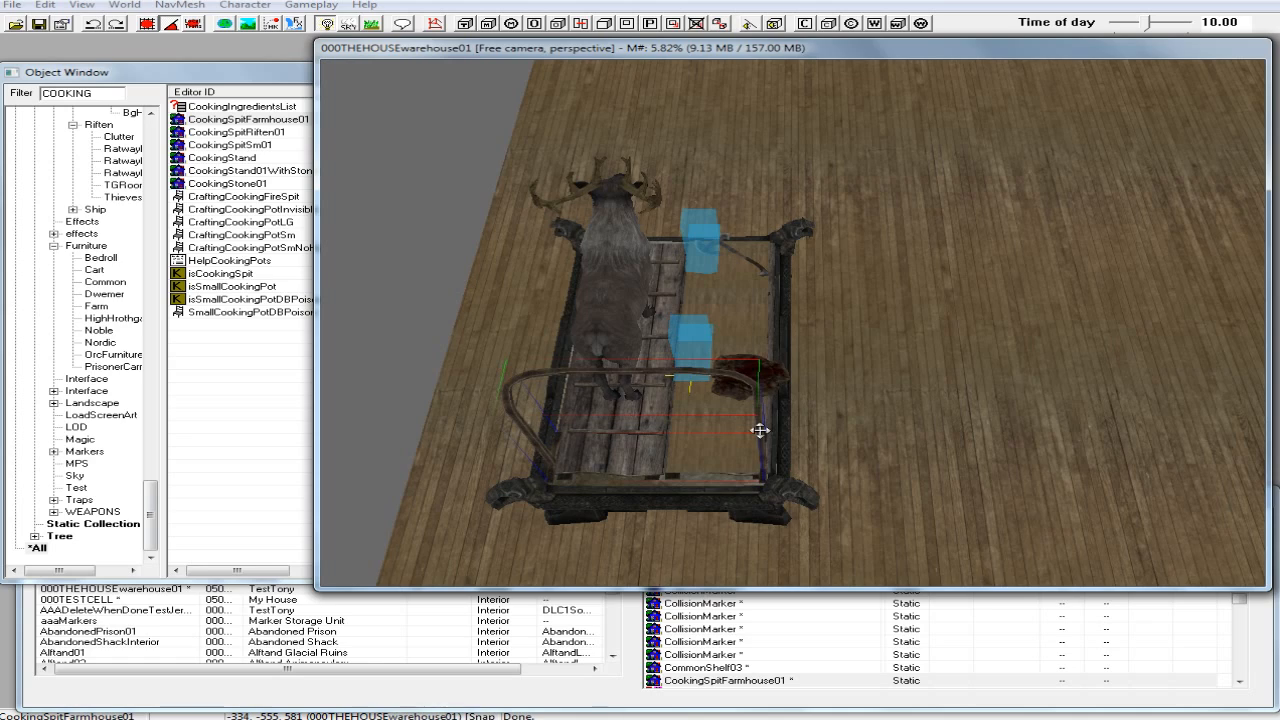
{"action": "mouse_move", "coordinate": [758, 429]}
{"action": "middle_mouse_down", "text": "shift"}
{"action": "mouse_move", "coordinate": [718, 391]}
{"action": "mouse_move", "coordinate": [770, 433]}
{"action": "middle_mouse_up", "text": "shift"}
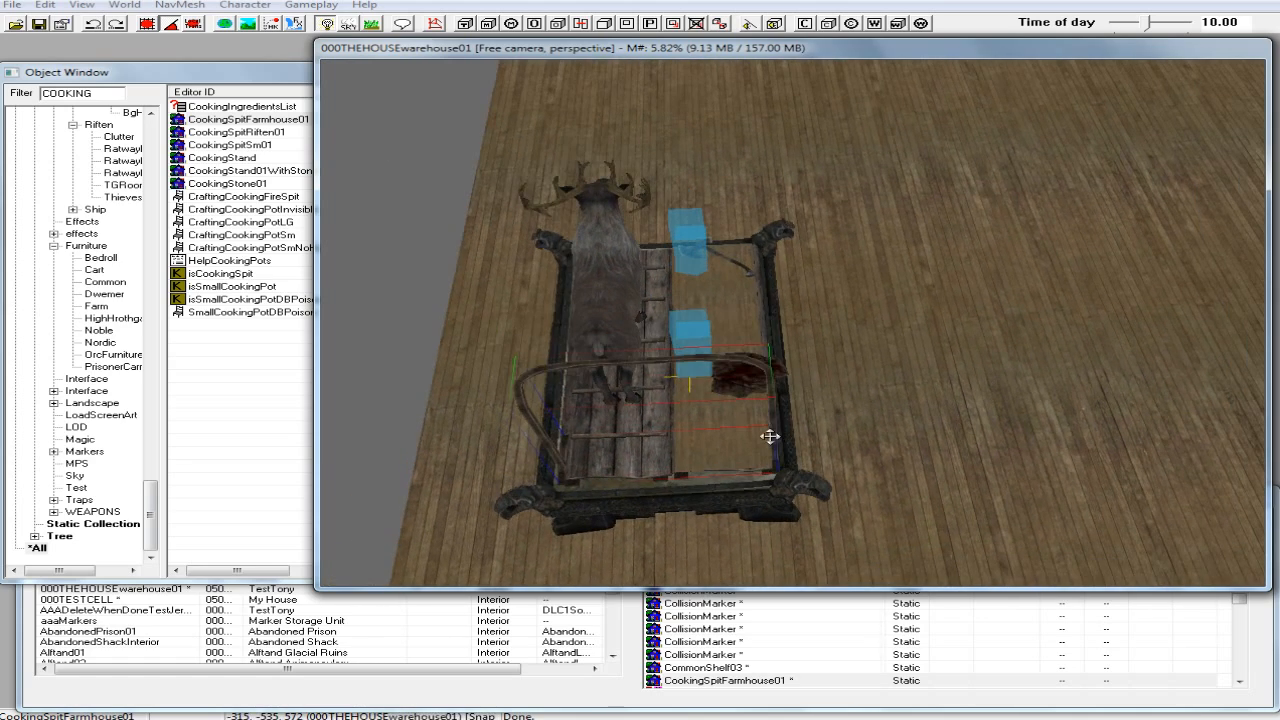
{"action": "left_click_drag", "start_coordinate": [690, 370], "coordinate": [686, 375]}
Adjust the spit's height and position so its legs stand just inside the altar's end rail behind the deer.
{"action": "middle_click_drag", "start_coordinate": [768, 436], "coordinate": [558, 385], "text": "shift"}
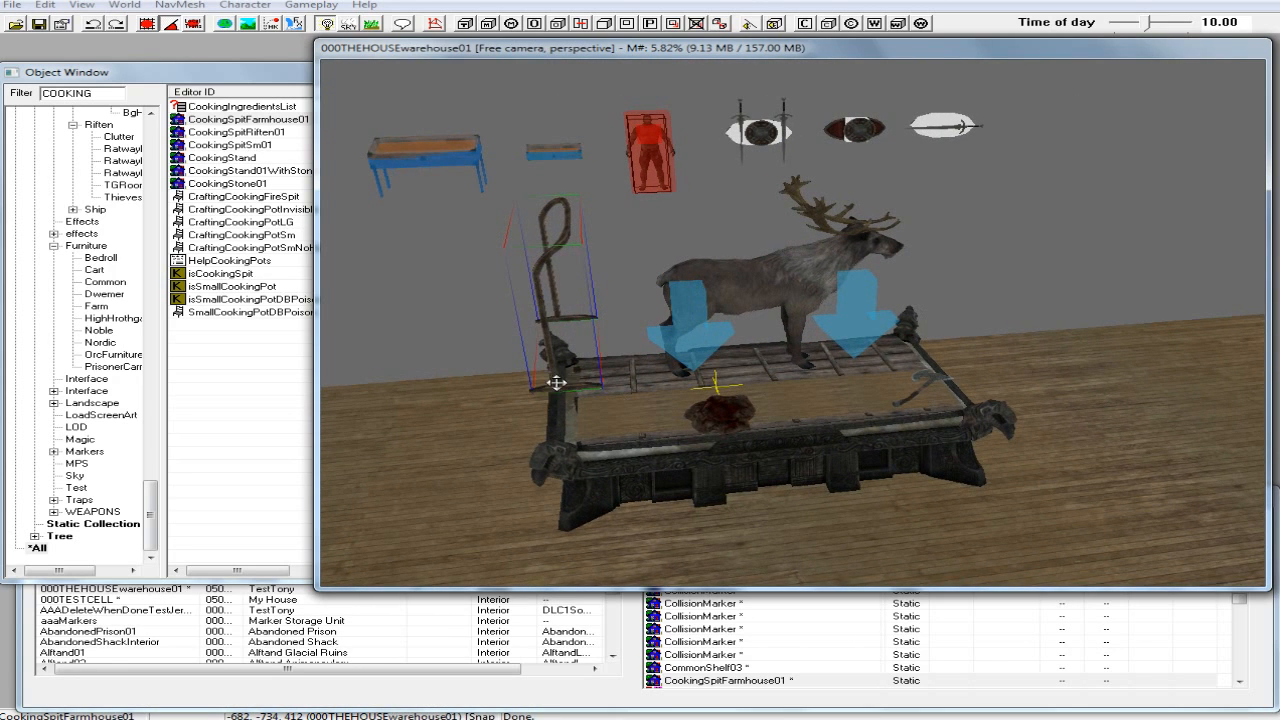
{"action": "left_click_drag", "start_coordinate": [564, 387], "coordinate": [596, 388]}
{"action": "mouse_move", "coordinate": [596, 390]}
{"action": "middle_mouse_down", "text": "shift"}
{"action": "mouse_move", "coordinate": [588, 404]}
{"action": "mouse_move", "coordinate": [595, 382]}
{"action": "middle_mouse_up", "text": "shift"}
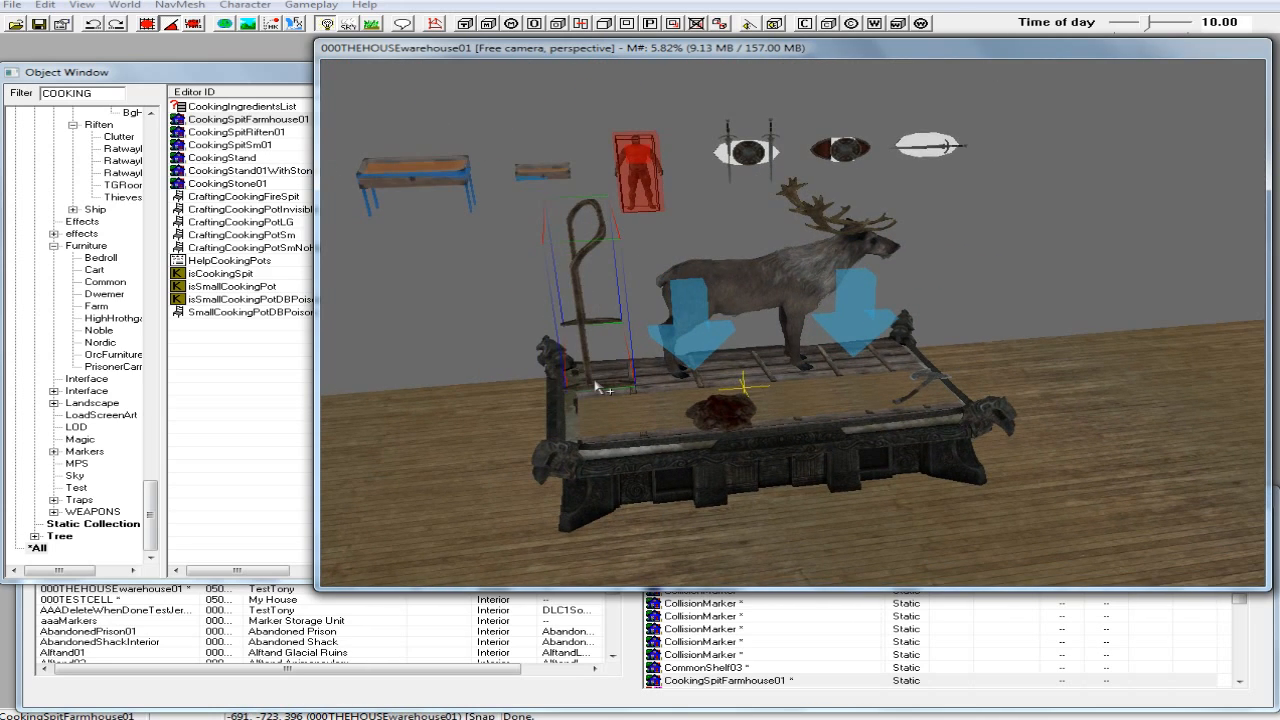
{"action": "key", "text": "z"}
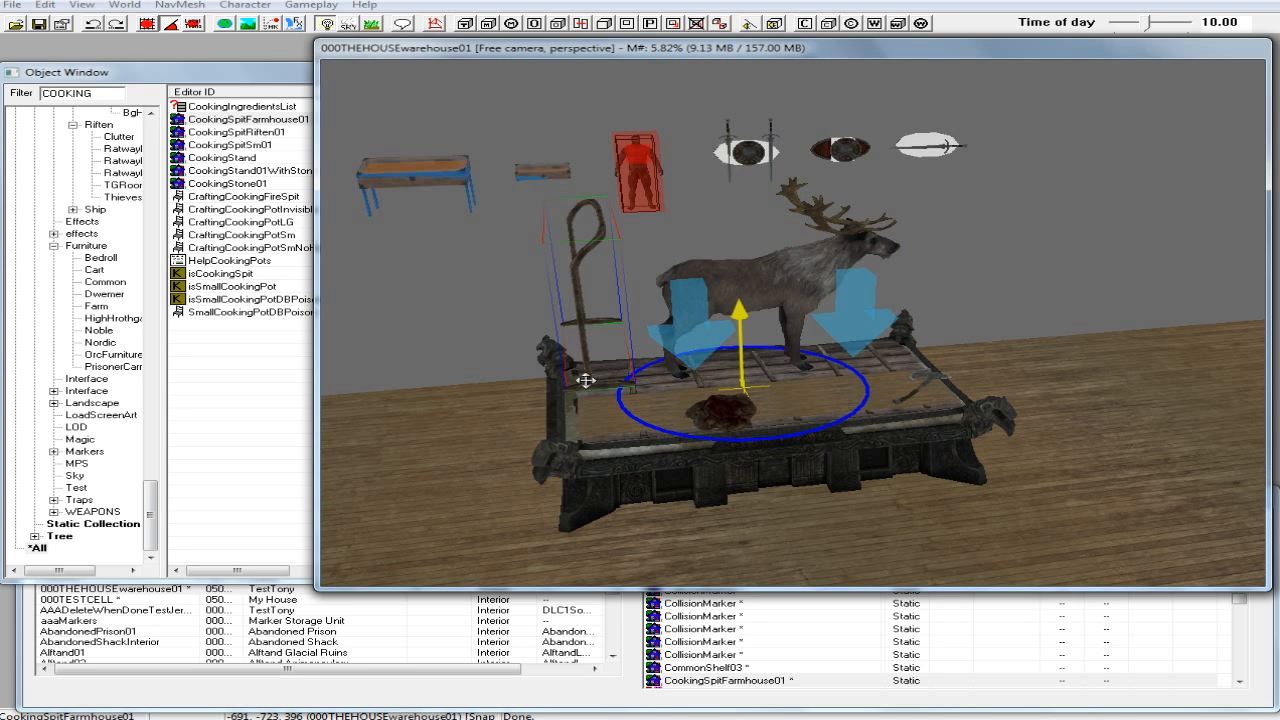
{"action": "left_click_drag", "start_coordinate": [588, 387], "coordinate": [591, 462]}
{"action": "middle_click_drag", "start_coordinate": [602, 471], "coordinate": [740, 477], "text": "shift"}
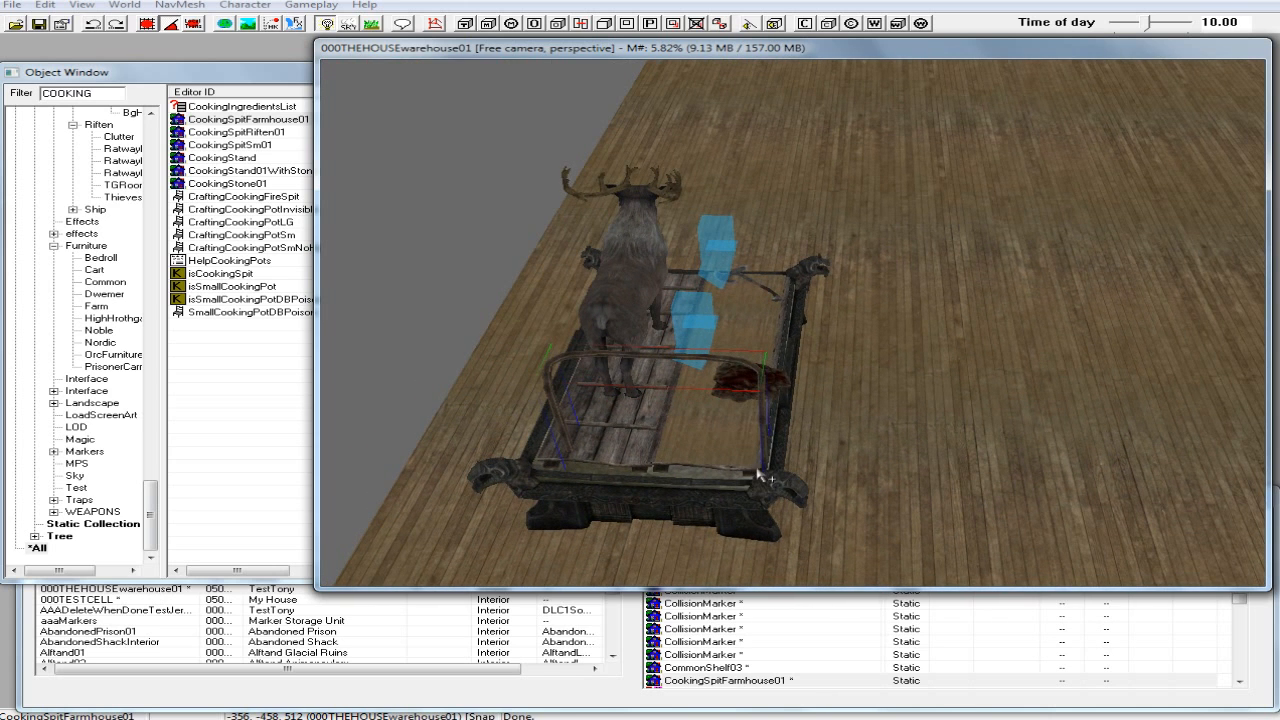
{"action": "left_click_drag", "start_coordinate": [762, 444], "coordinate": [734, 468]}
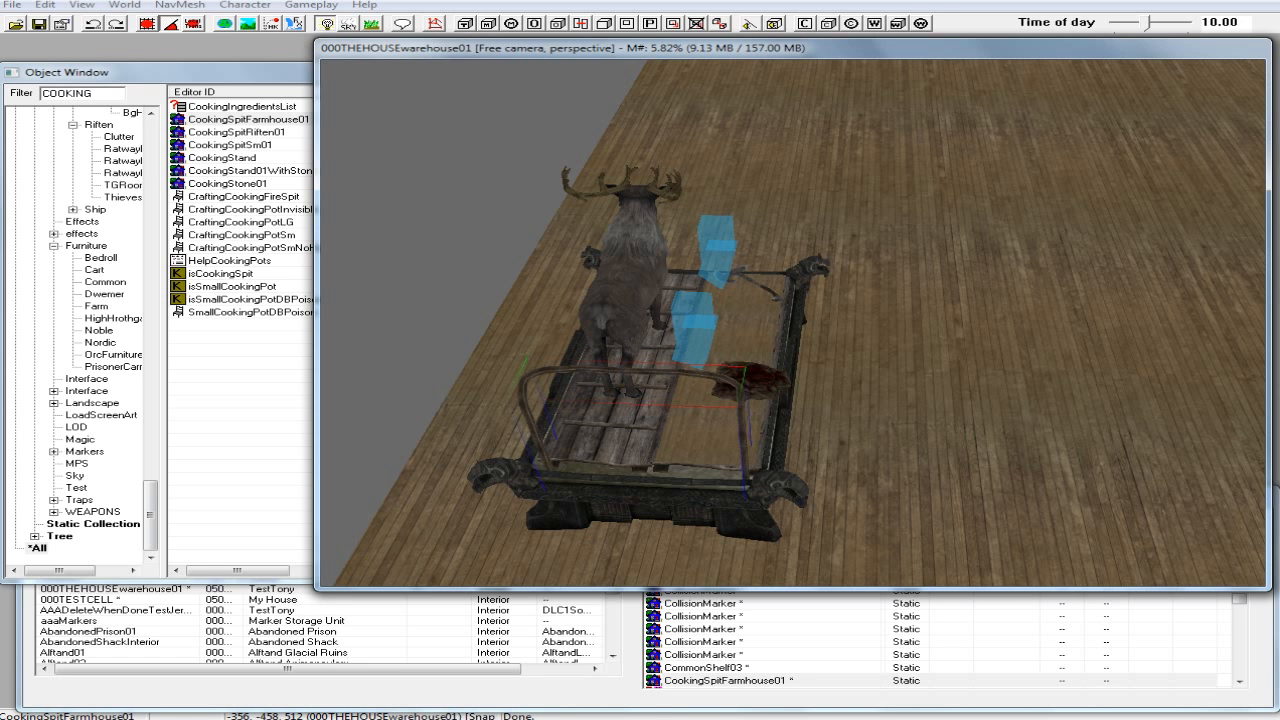
{"action": "middle_click_drag", "start_coordinate": [743, 461], "coordinate": [467, 306], "text": "shift"}
{"action": "left_click", "coordinate": [463, 271]}
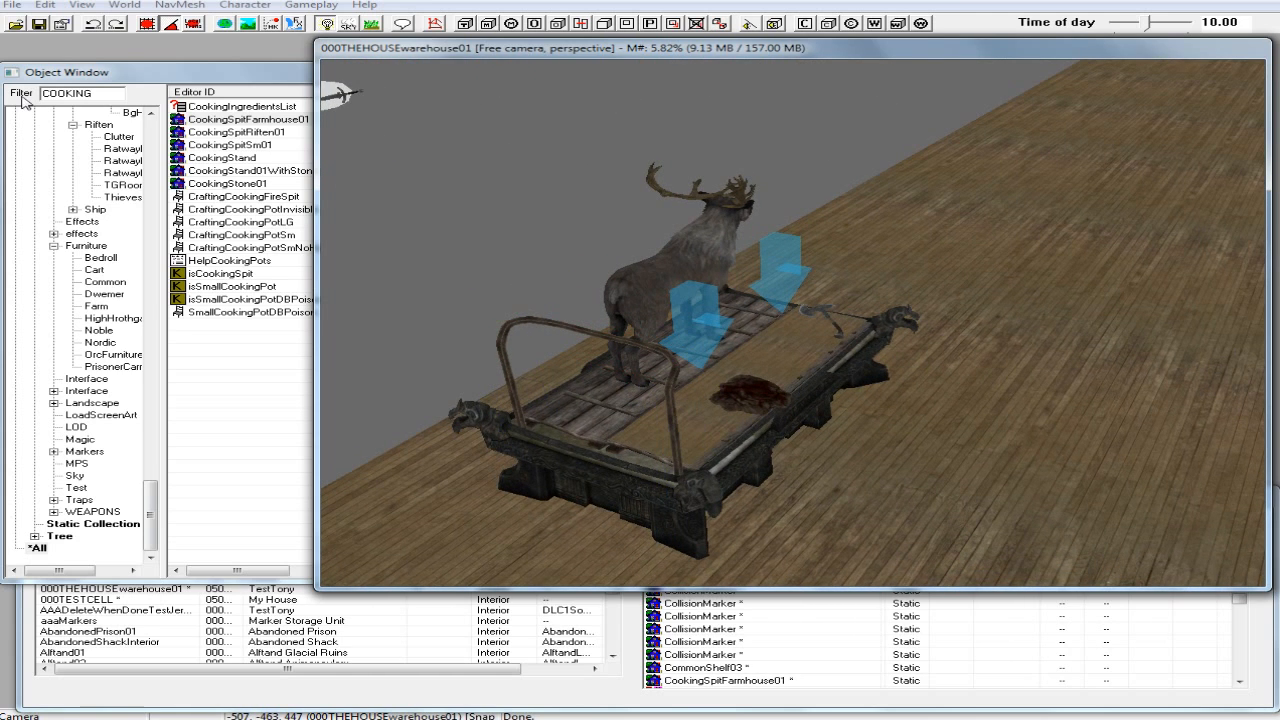
Filter the objects by "food" and place FoodVenison on the altar beside the bloody rags.
{"action": "left_click", "coordinate": [100, 94]}
{"action": "double_click", "coordinate": [91, 94]}
{"action": "type", "text": "food"}
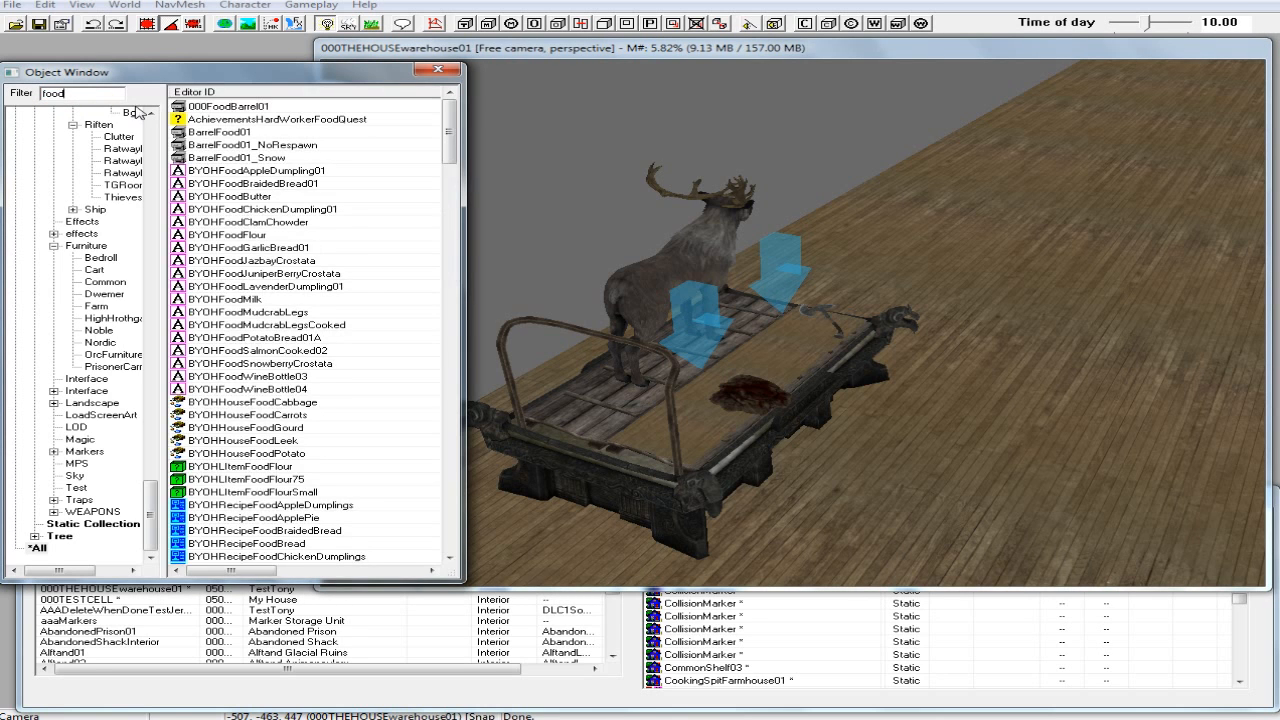
{"action": "left_click_drag", "start_coordinate": [451, 131], "coordinate": [450, 325]}
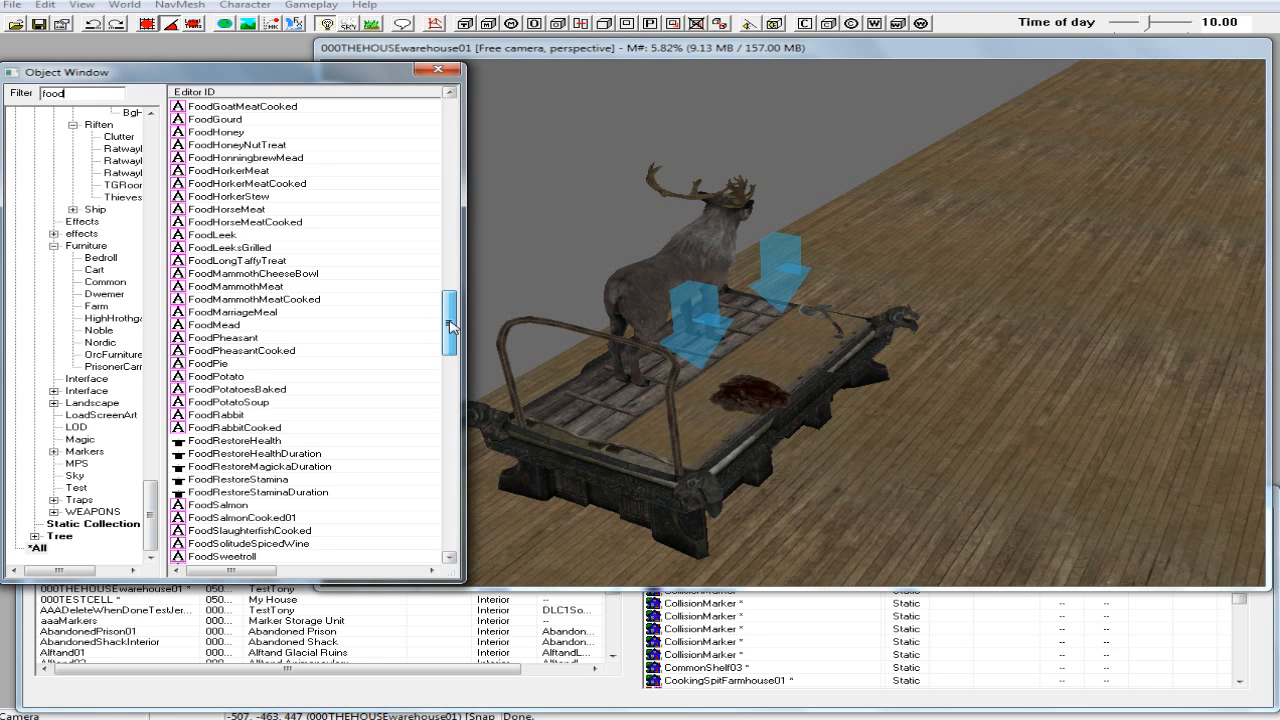
{"action": "left_click_drag", "start_coordinate": [450, 325], "coordinate": [450, 338]}
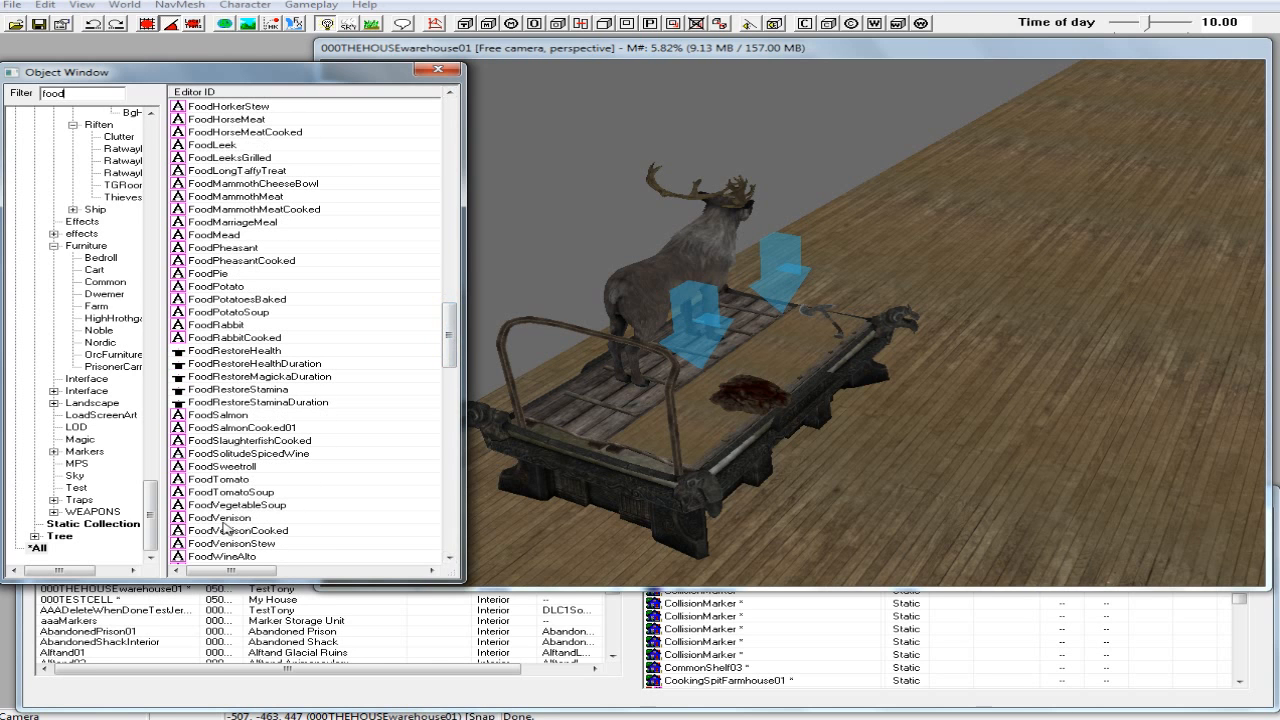
{"action": "left_click", "coordinate": [226, 520]}
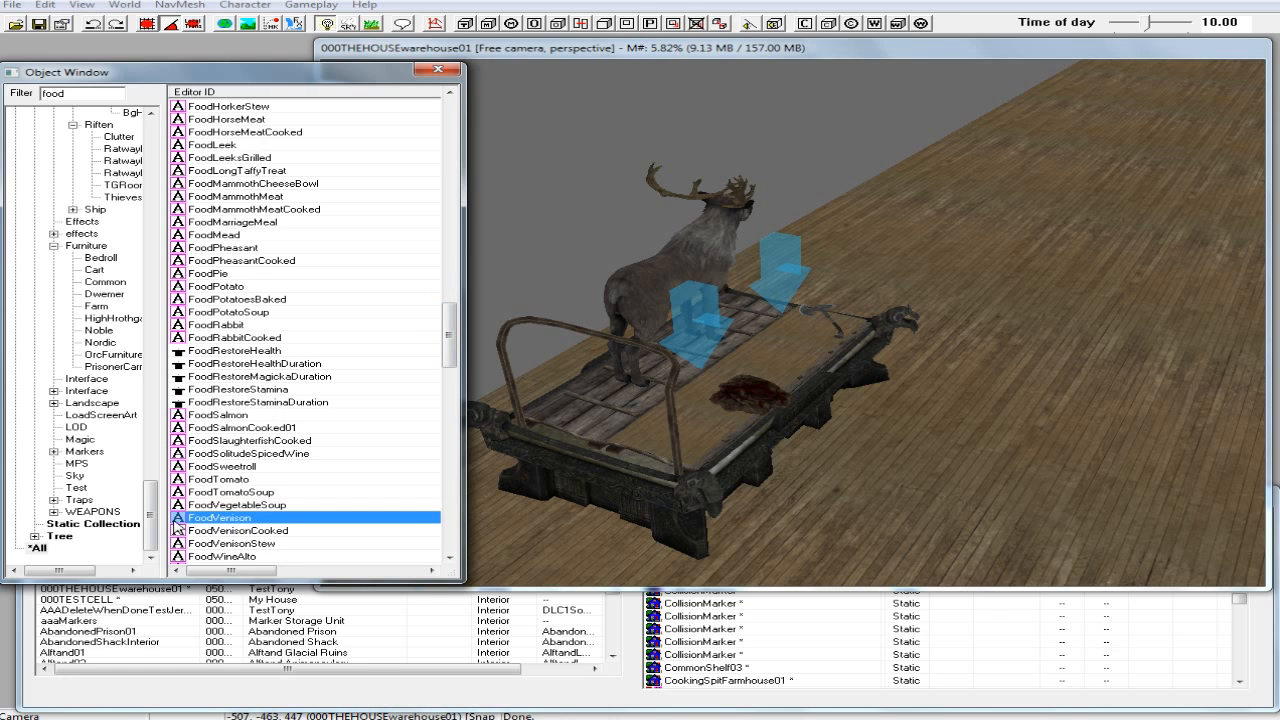
{"action": "left_click_drag", "start_coordinate": [180, 522], "coordinate": [699, 427]}
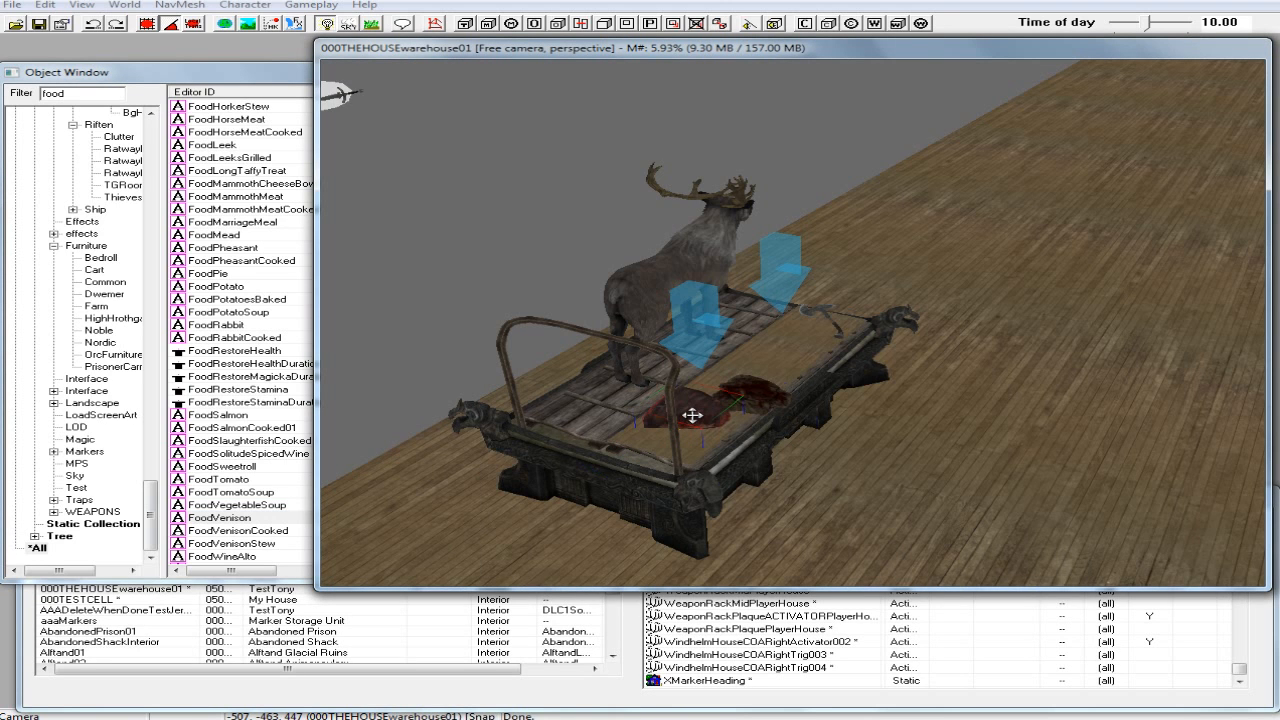
Rotate the venison about its vertical axis so its broad side faces the spit.
{"action": "left_click", "coordinate": [692, 415]}
{"action": "middle_click_drag", "start_coordinate": [689, 398], "coordinate": [612, 425], "text": "shift"}
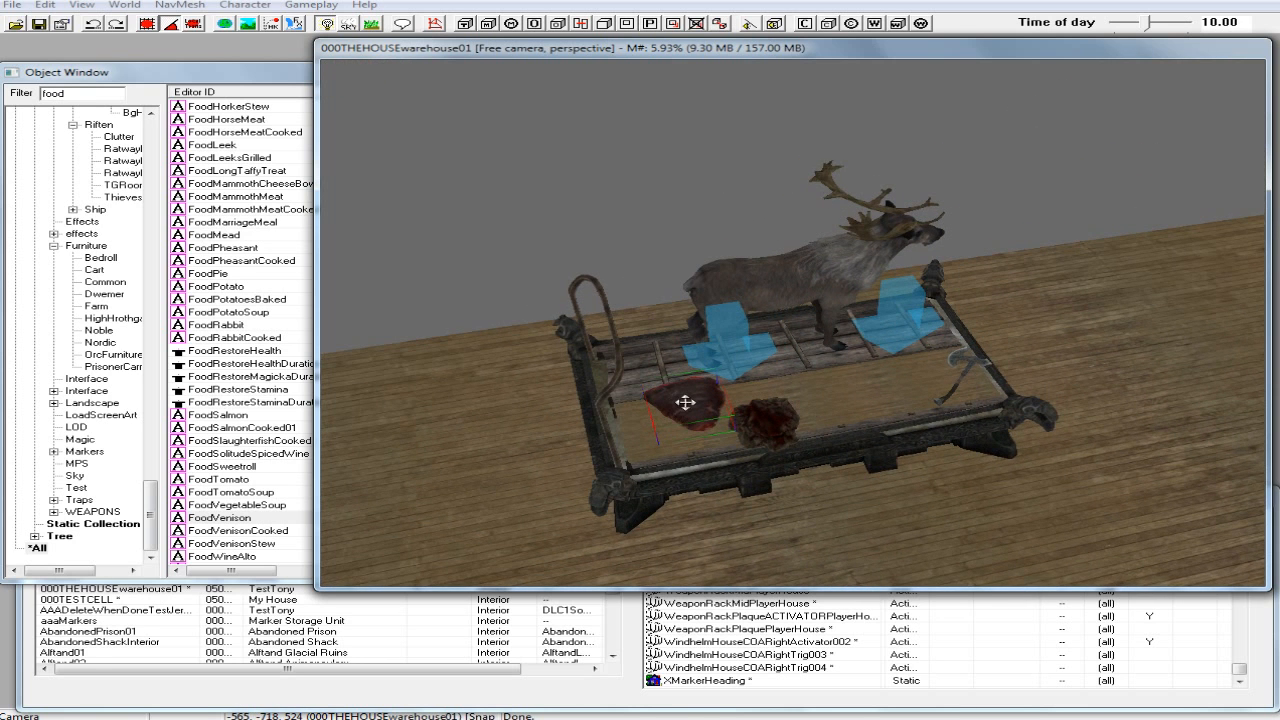
{"action": "left_click_drag", "start_coordinate": [687, 405], "coordinate": [685, 397]}
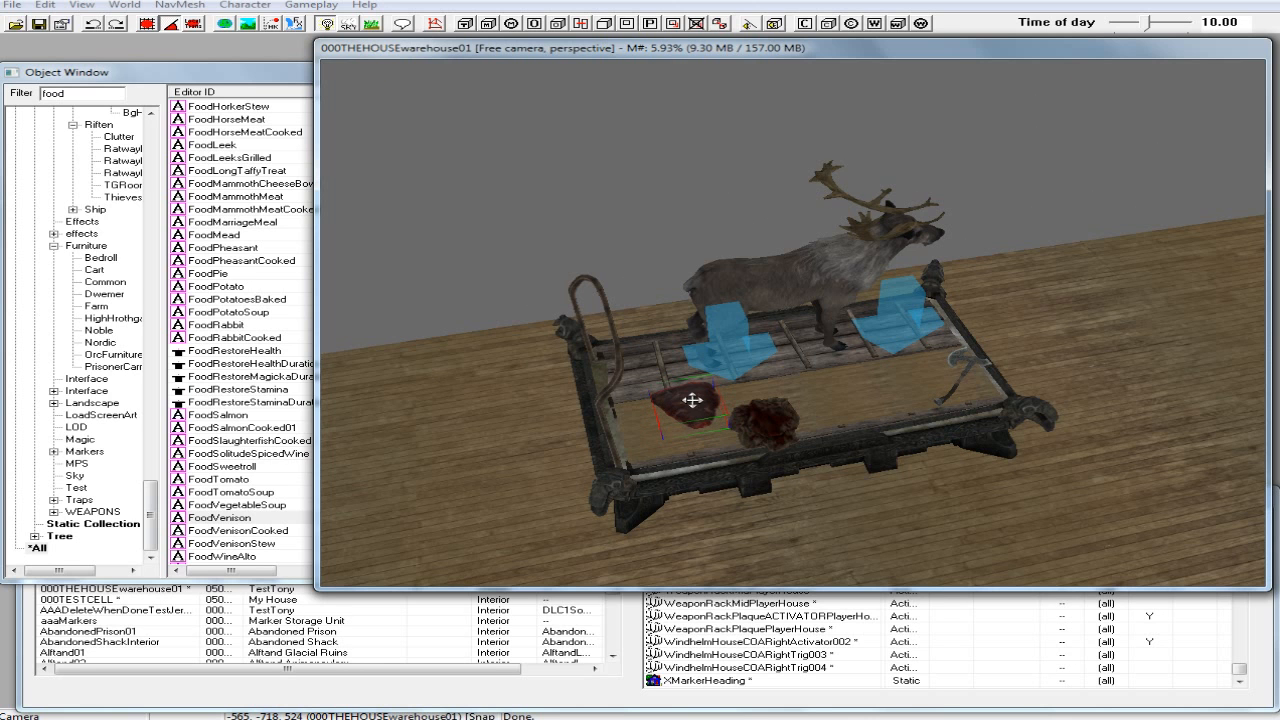
{"action": "middle_click_drag", "start_coordinate": [687, 399], "coordinate": [666, 392], "text": "shift"}
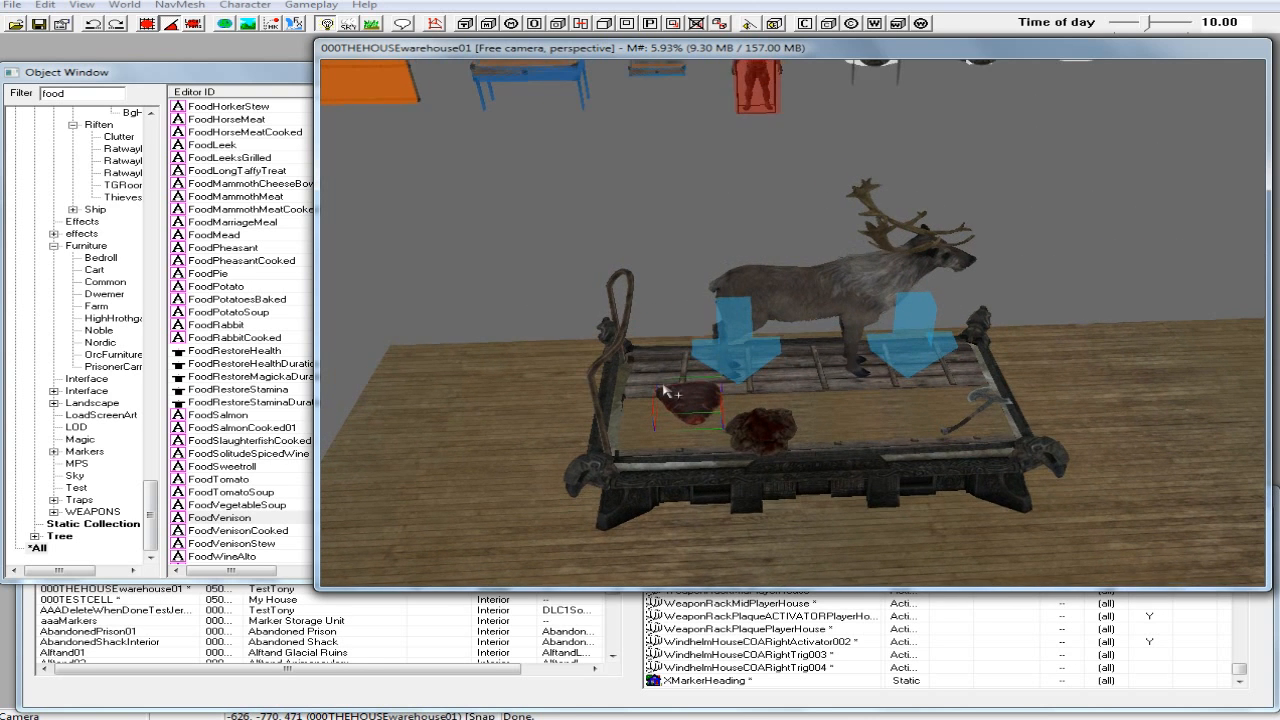
{"action": "key", "text": "w"}
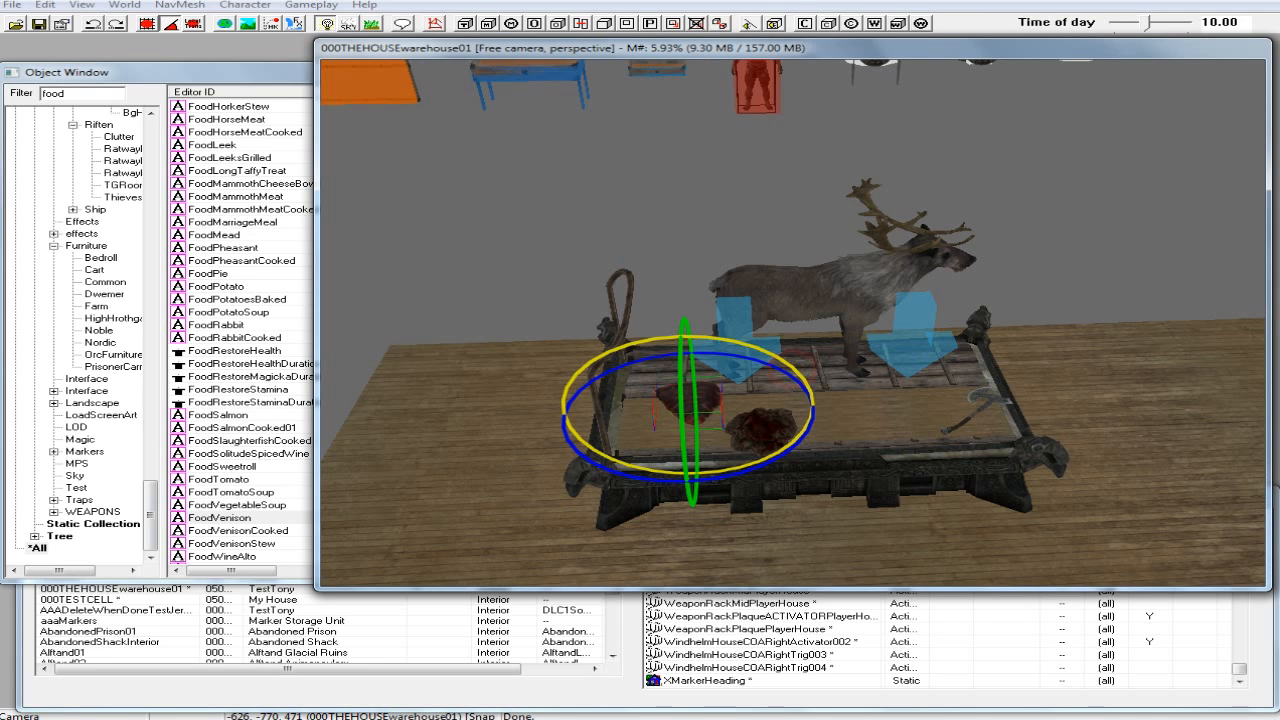
{"action": "left_click_drag", "start_coordinate": [798, 374], "coordinate": [776, 374]}
{"action": "key", "text": "w"}
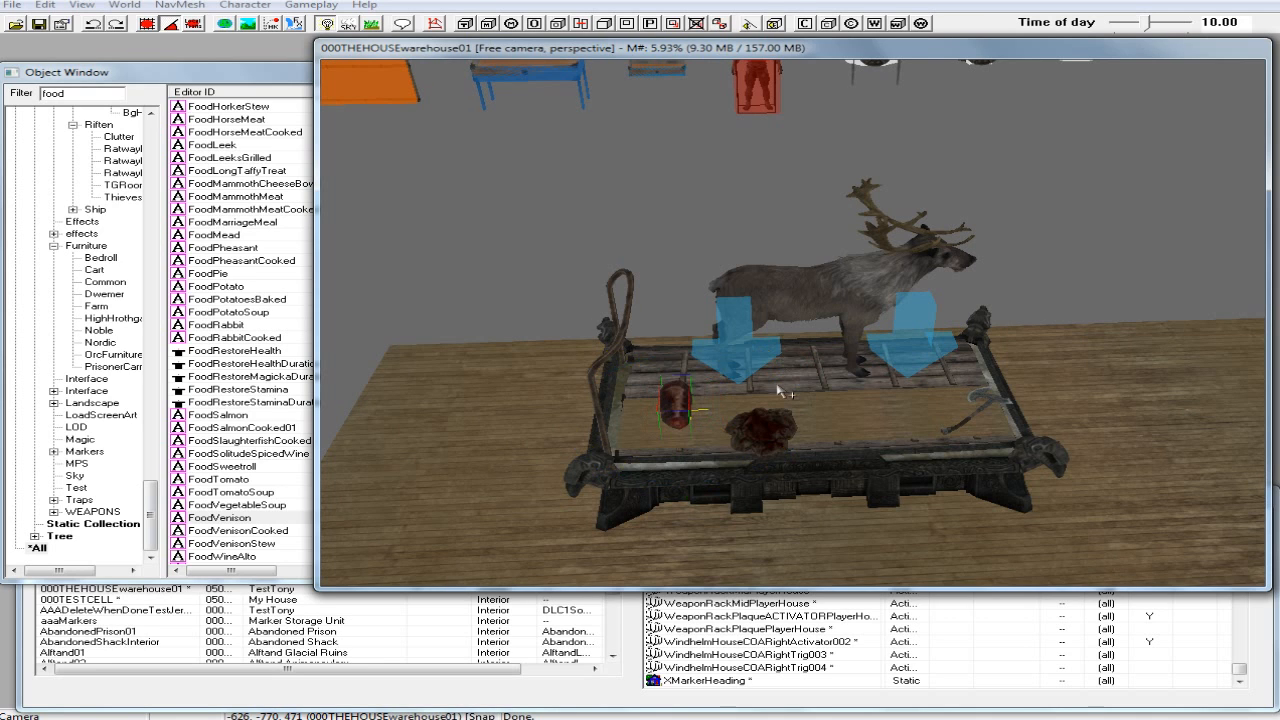
Raise the venison to the cooking spit's crossbar and shift it toward the end on the deer's side.
{"action": "middle_click_drag", "start_coordinate": [776, 400], "coordinate": [934, 409], "text": "shift"}
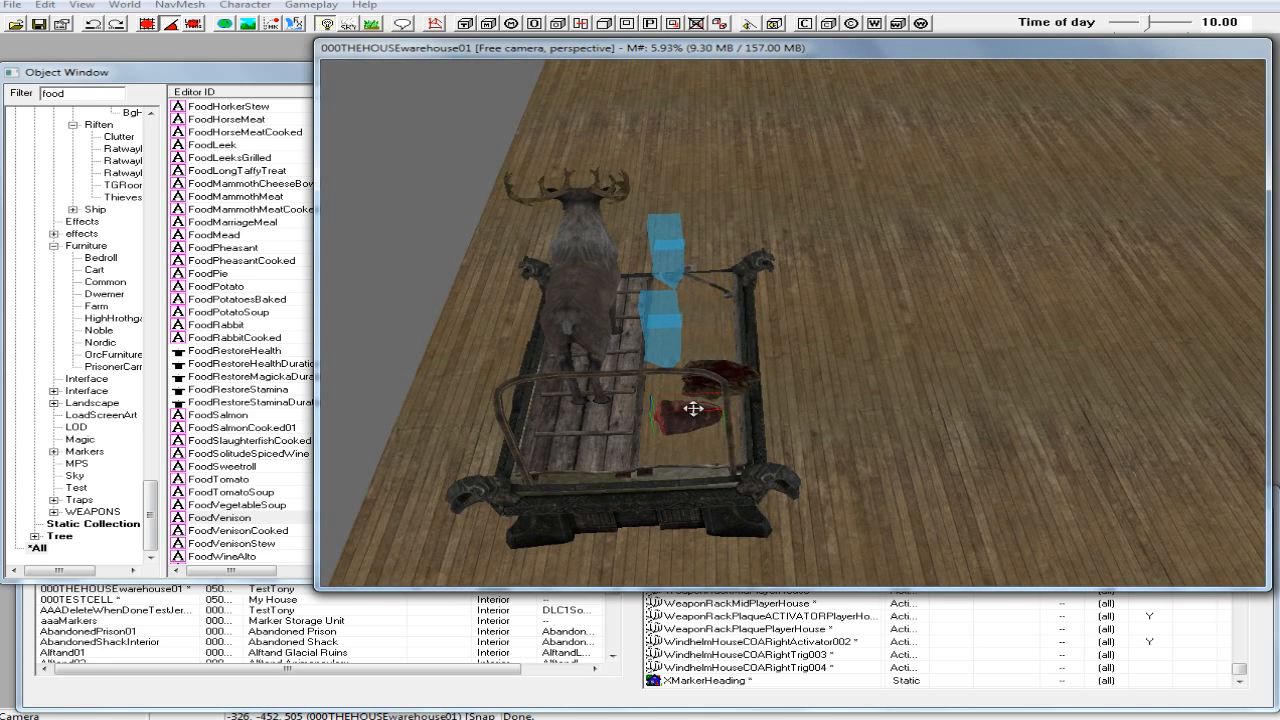
{"action": "middle_click_drag", "start_coordinate": [693, 409], "coordinate": [707, 388], "text": "shift"}
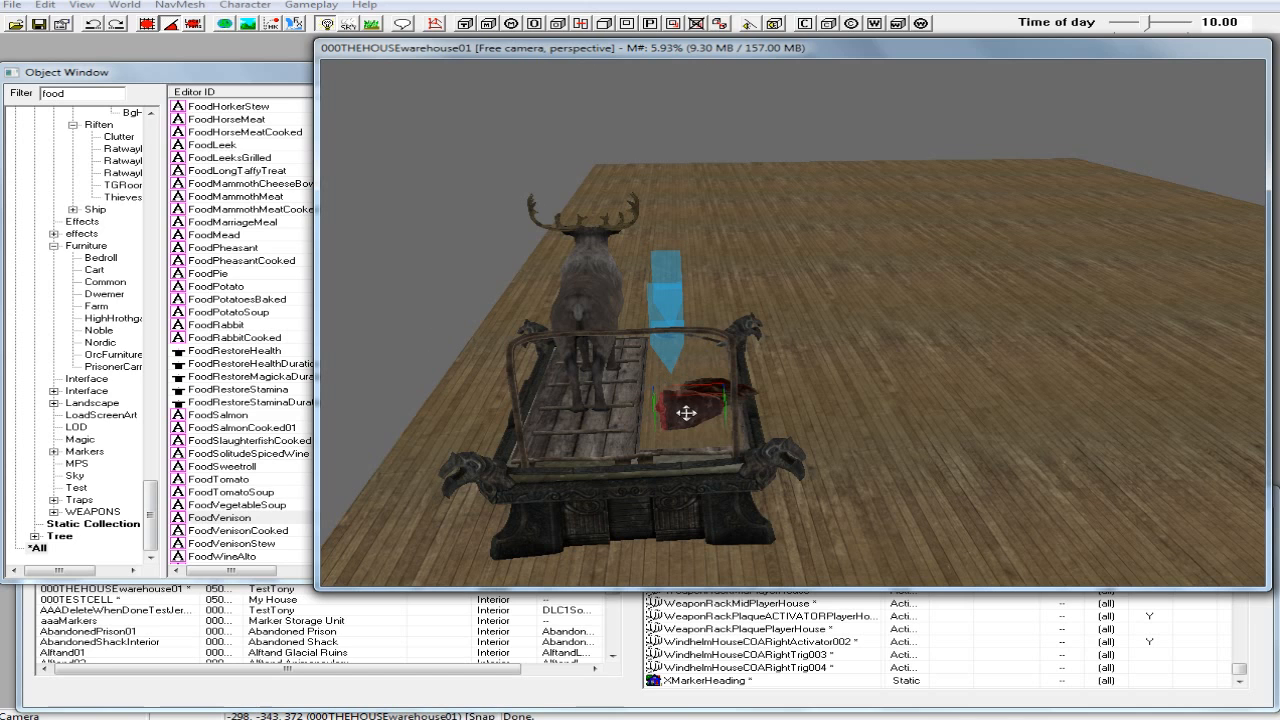
{"action": "left_click_drag", "start_coordinate": [686, 413], "coordinate": [678, 313]}
{"action": "right_click_drag", "start_coordinate": [680, 315], "coordinate": [688, 316]}
{"action": "middle_click_drag", "start_coordinate": [673, 315], "coordinate": [683, 342], "text": "shift"}
{"action": "mouse_move", "coordinate": [685, 345]}
{"action": "left_mouse_down"}
{"action": "mouse_move", "coordinate": [498, 366]}
{"action": "mouse_move", "coordinate": [556, 360]}
{"action": "left_mouse_up"}
{"action": "middle_click_drag", "start_coordinate": [555, 348], "coordinate": [480, 375], "text": "shift"}
{"action": "scroll", "coordinate": [480, 380], "scroll_direction": "up", "scroll_amount": 5}
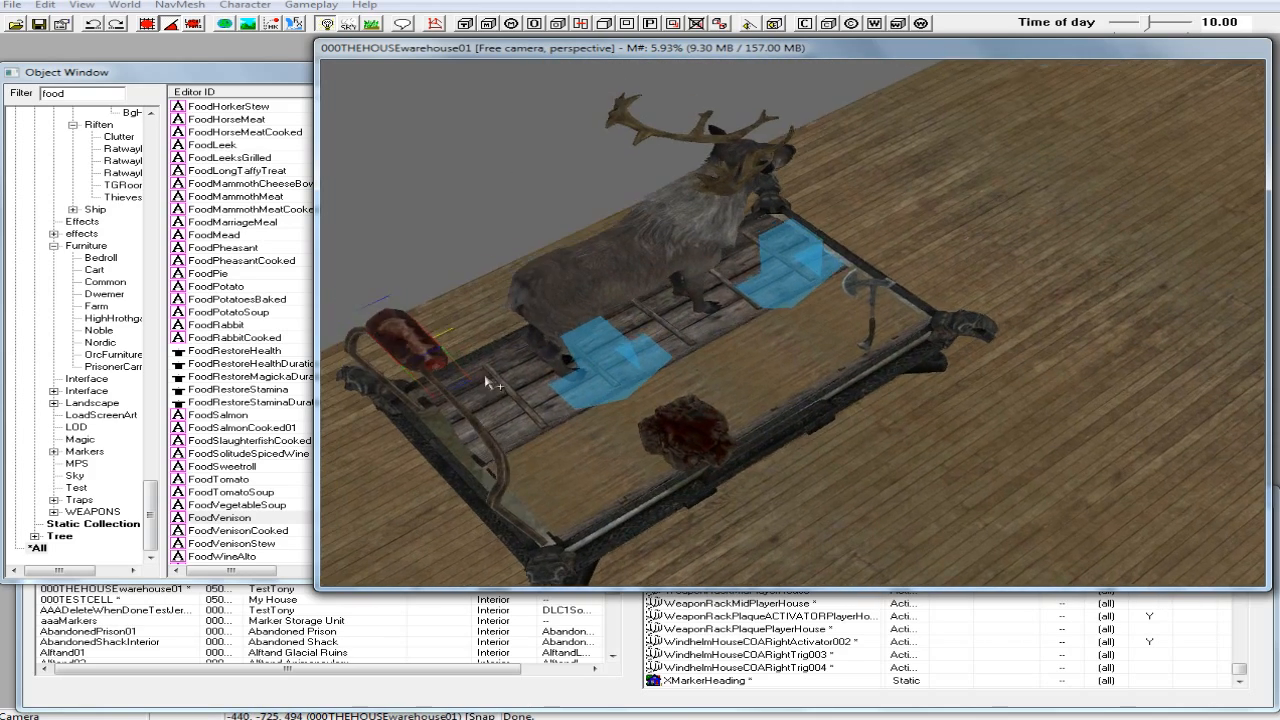
{"action": "right_click_drag", "start_coordinate": [495, 370], "coordinate": [550, 370]}
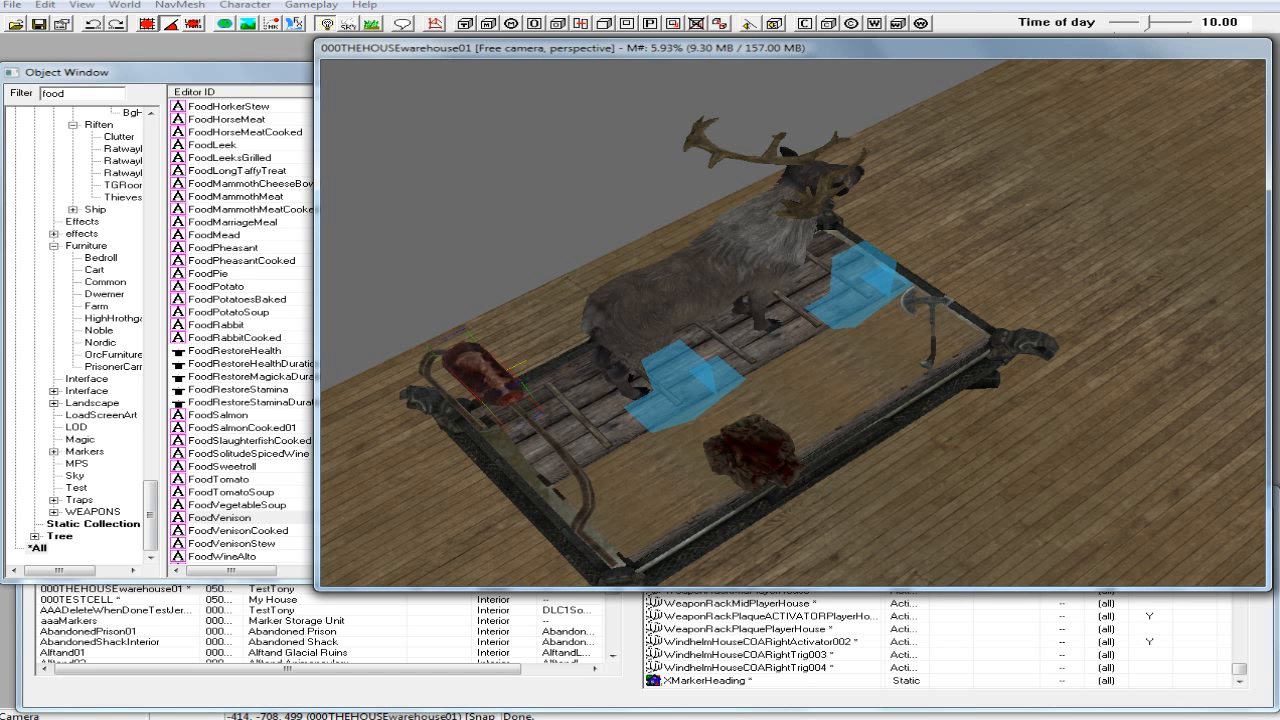
Duplicate the venison on the spit and align the copy beside it along the crossbar.
{"action": "middle_click_drag", "start_coordinate": [478, 366], "coordinate": [600, 330], "text": "shift"}
{"action": "right_click", "coordinate": [514, 390]}
{"action": "left_click", "coordinate": [573, 540]}
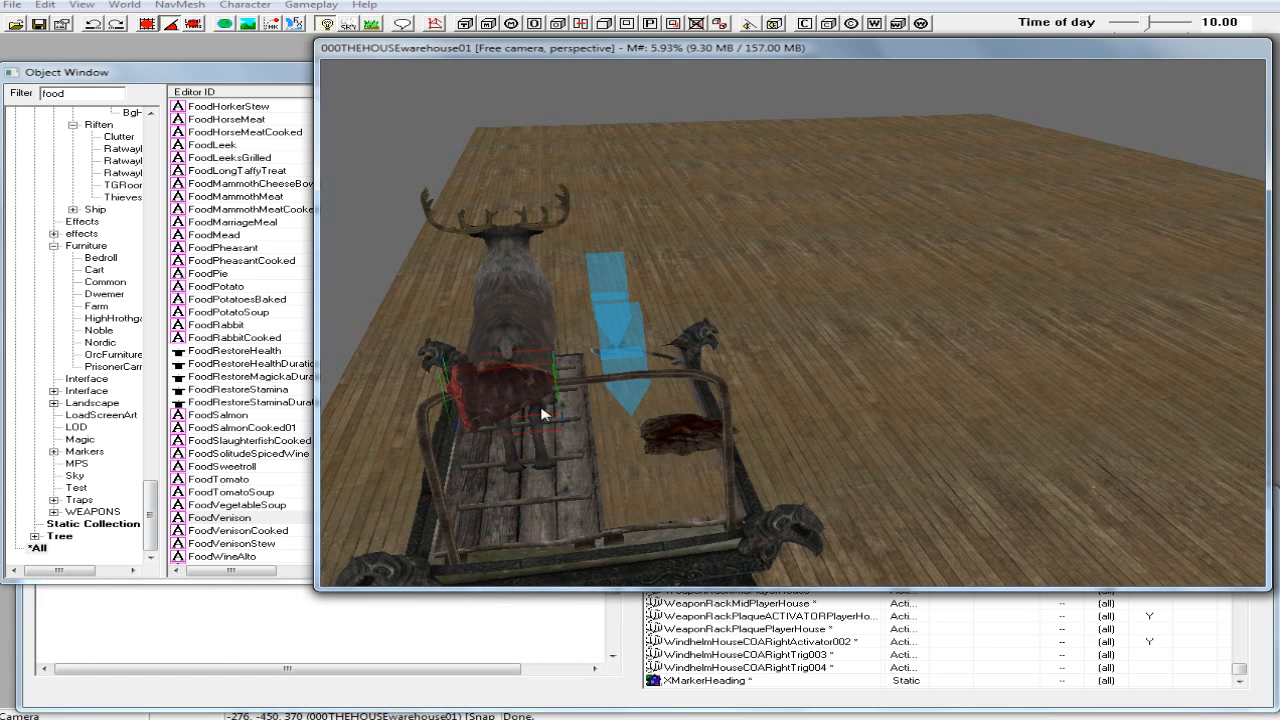
{"action": "left_click_drag", "start_coordinate": [506, 381], "coordinate": [630, 385]}
{"action": "middle_click_drag", "start_coordinate": [630, 361], "coordinate": [606, 403], "text": "shift"}
{"action": "left_click_drag", "start_coordinate": [608, 390], "coordinate": [604, 395]}
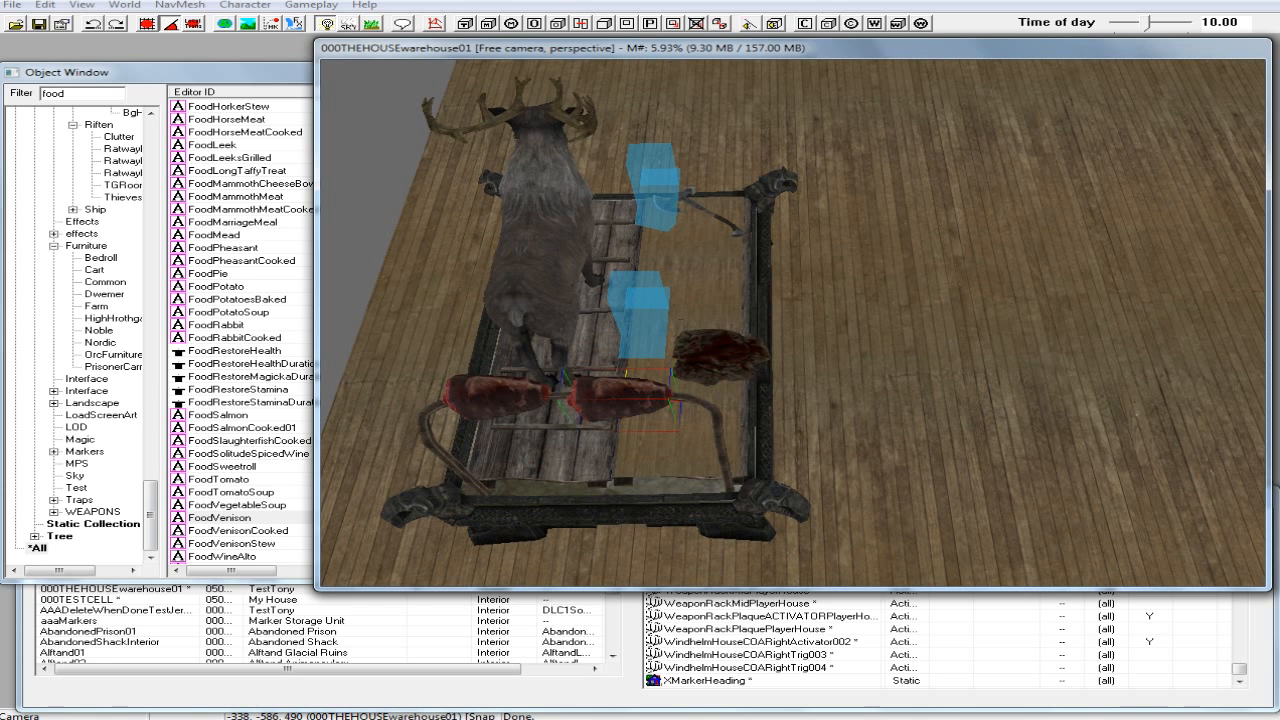
Enable Don't Havok Settle on both FoodVenison references hanging on the spit.
{"action": "middle_click_drag", "start_coordinate": [600, 397], "coordinate": [615, 360], "text": "shift"}
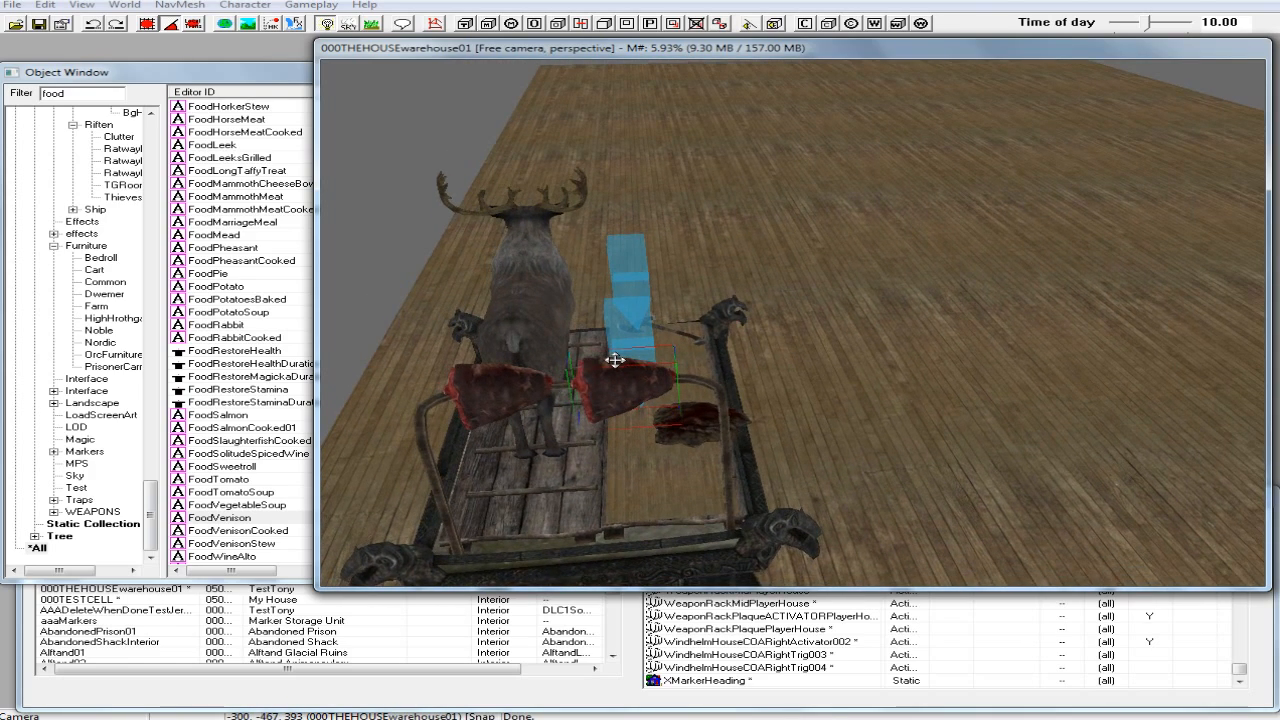
{"action": "left_click", "coordinate": [509, 394], "text": "ctrl"}
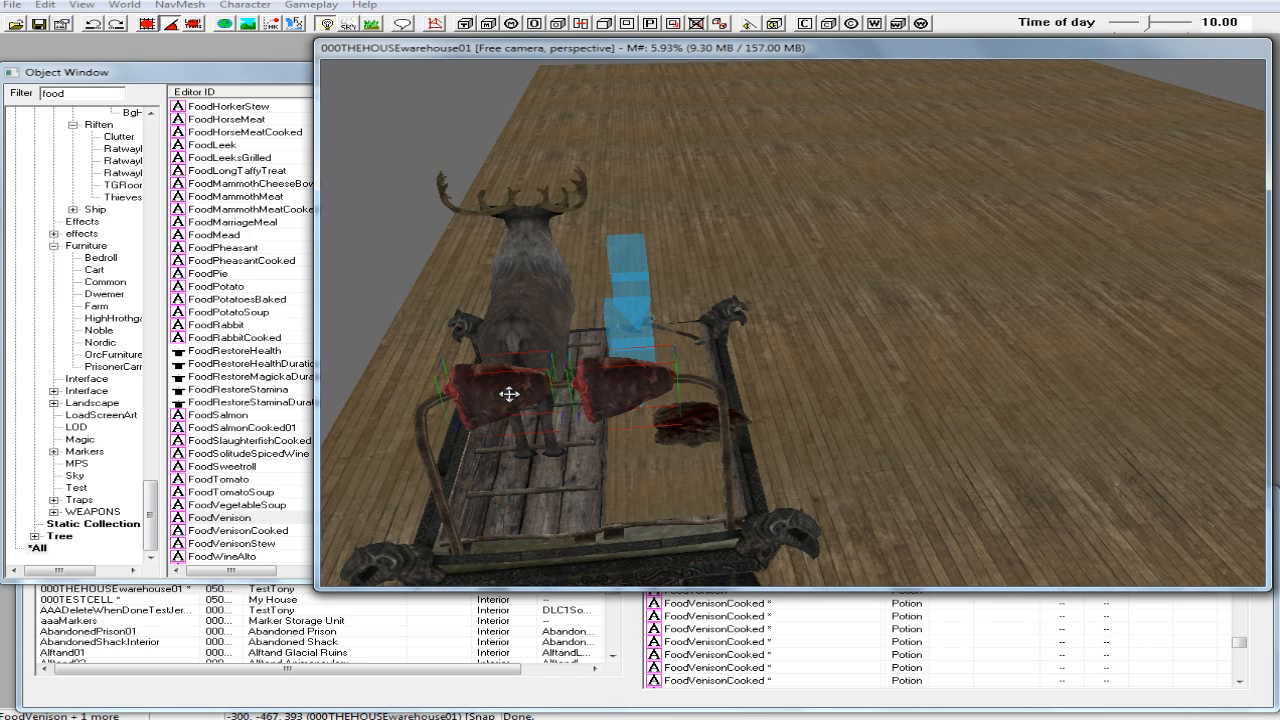
{"action": "double_click", "coordinate": [509, 398]}
{"action": "left_click", "coordinate": [694, 480]}
{"action": "left_click", "coordinate": [586, 514]}
{"action": "double_click", "coordinate": [636, 402]}
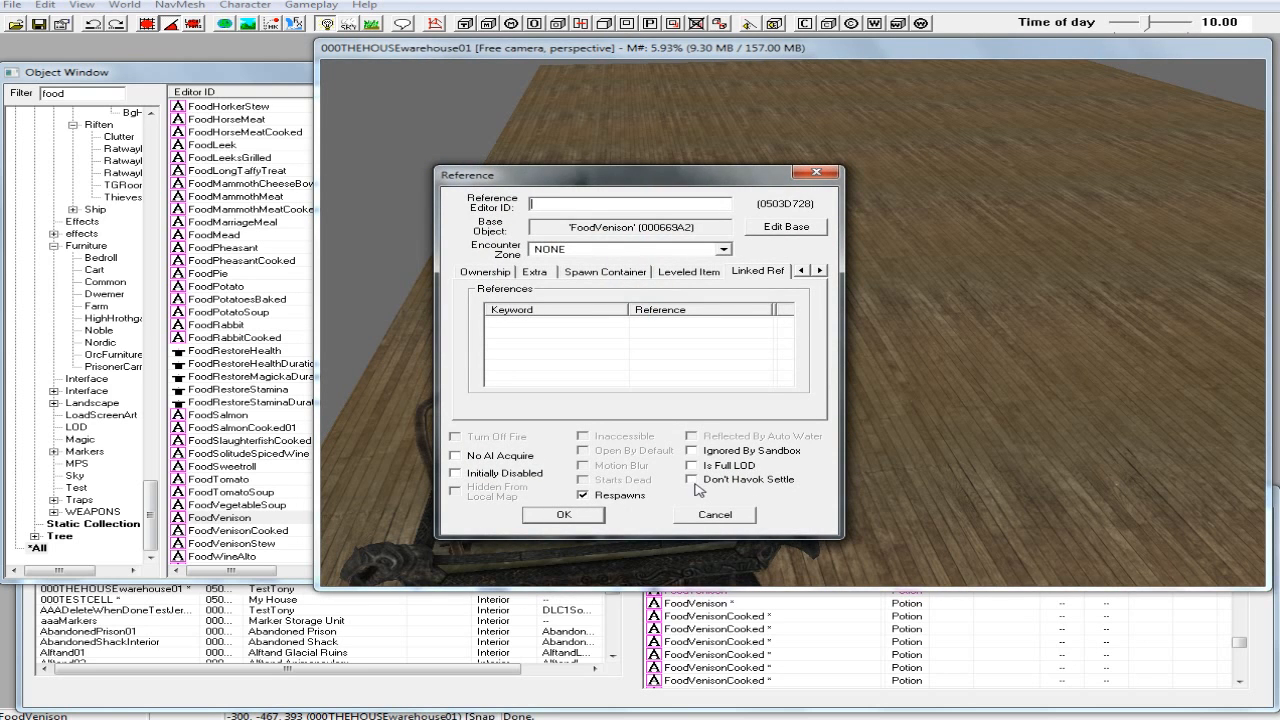
{"action": "left_click", "coordinate": [691, 480]}
{"action": "left_click", "coordinate": [590, 514]}
{"action": "middle_click_drag", "start_coordinate": [590, 513], "coordinate": [458, 513], "text": "shift"}
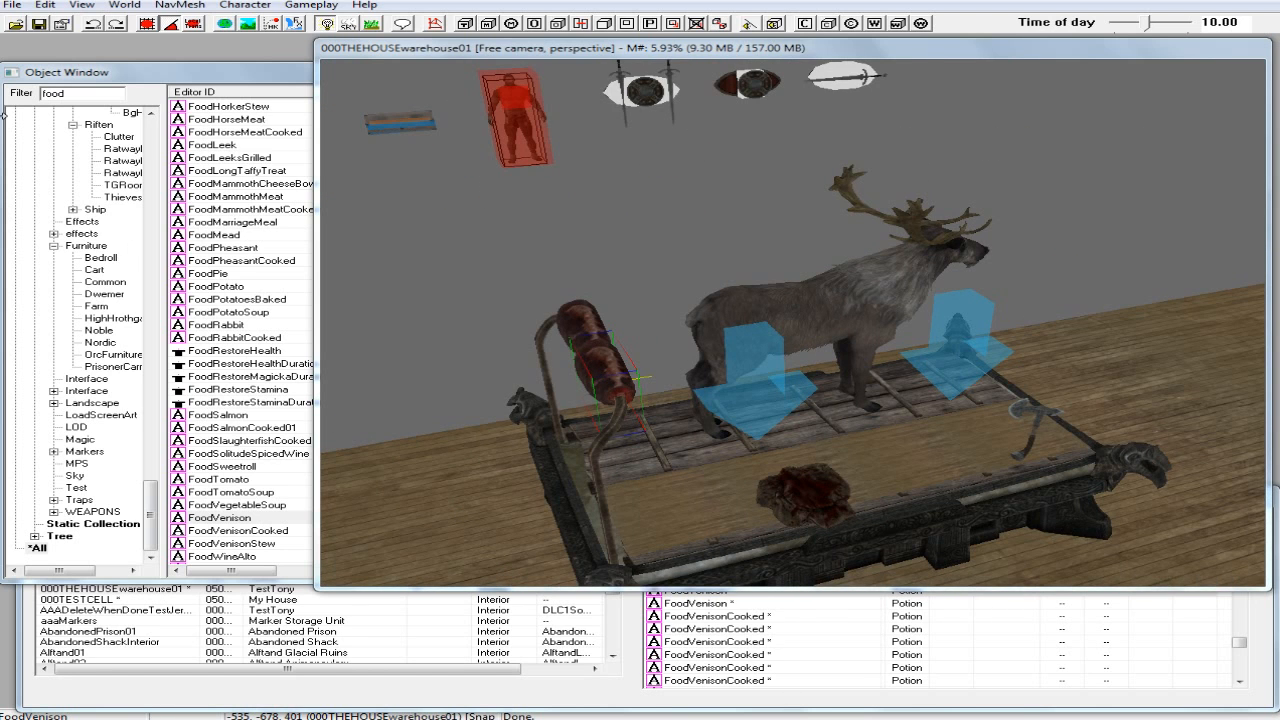
Filter the objects by "blood" and browse the list to the LargeRainBarrel entries.
{"action": "double_click", "coordinate": [75, 93]}
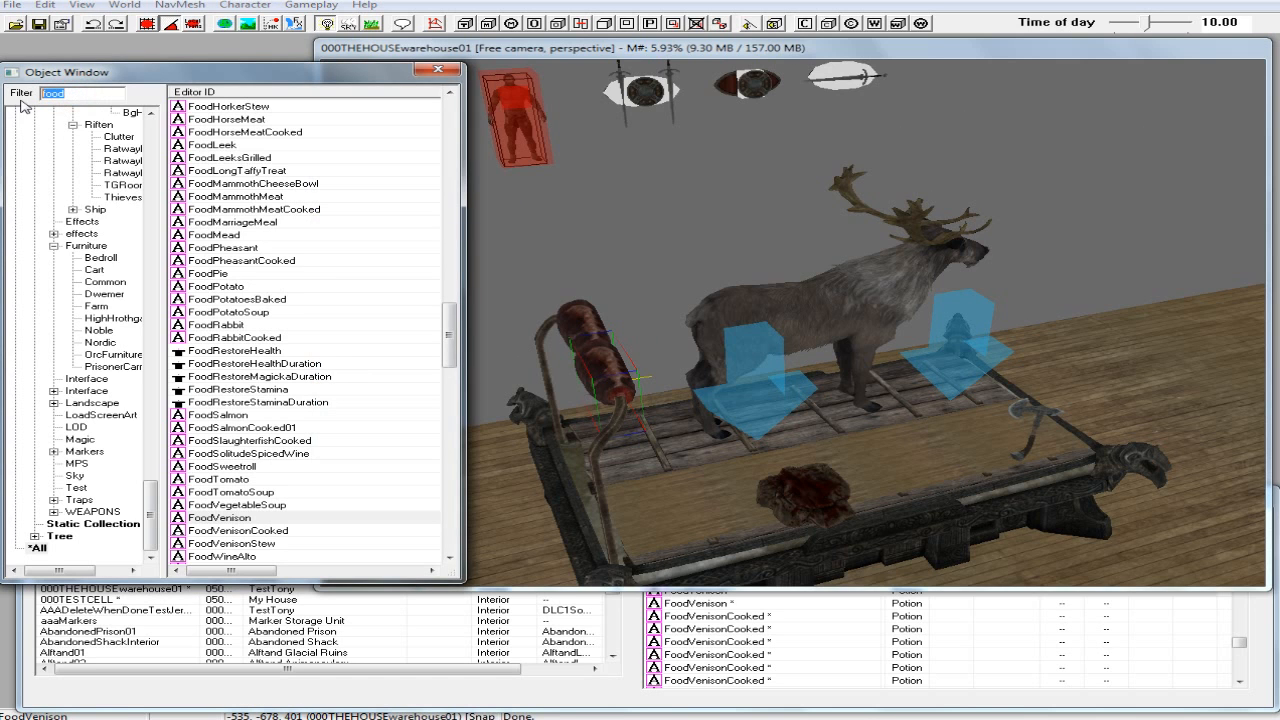
{"action": "type", "text": "bl"}
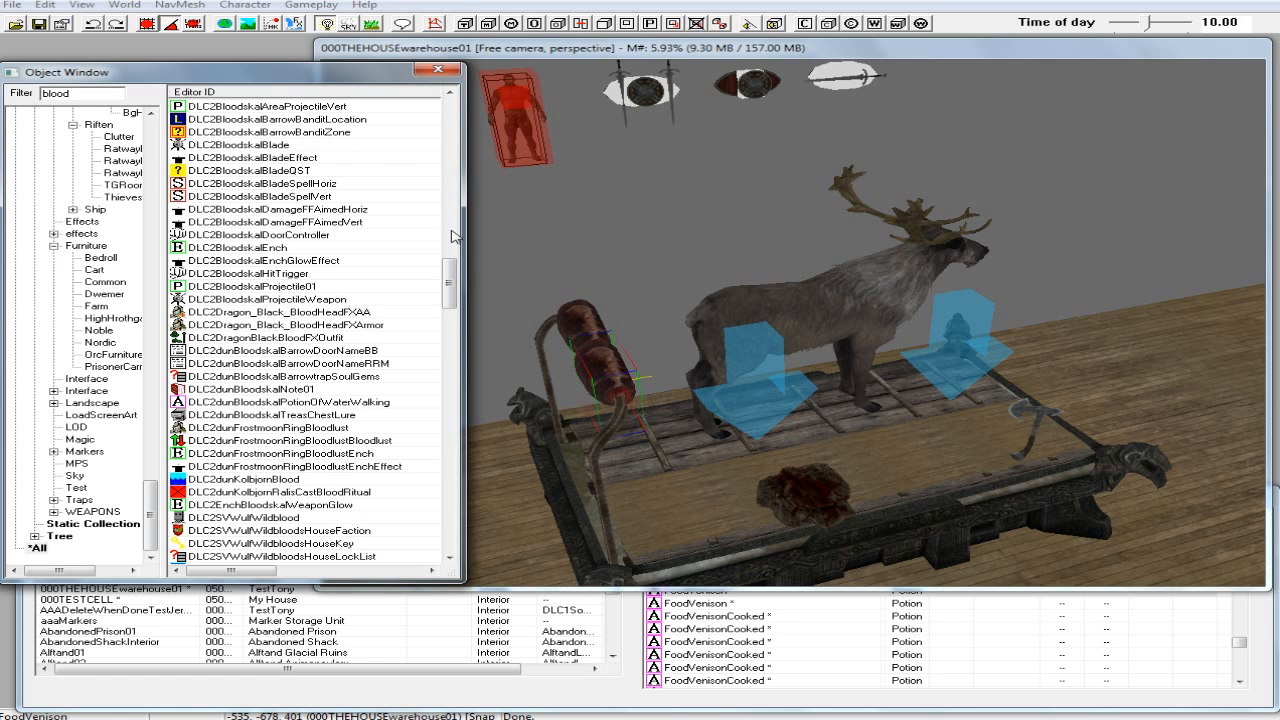
{"action": "left_click_drag", "start_coordinate": [452, 275], "coordinate": [447, 430]}
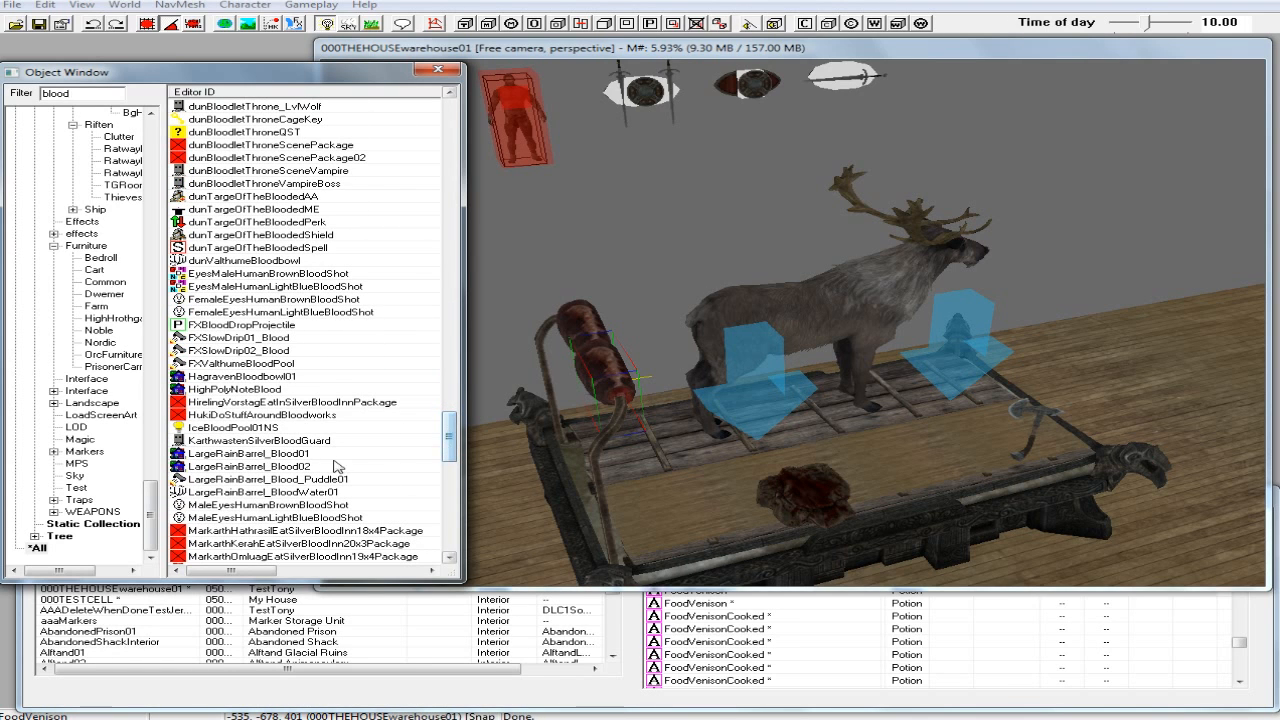
Preview LargeRainBarrel_Blood02 and LargeRainBarrel_Blood01 from different angles to compare the bloody barrels.
{"action": "left_click", "coordinate": [266, 468]}
{"action": "right_click", "coordinate": [269, 474]}
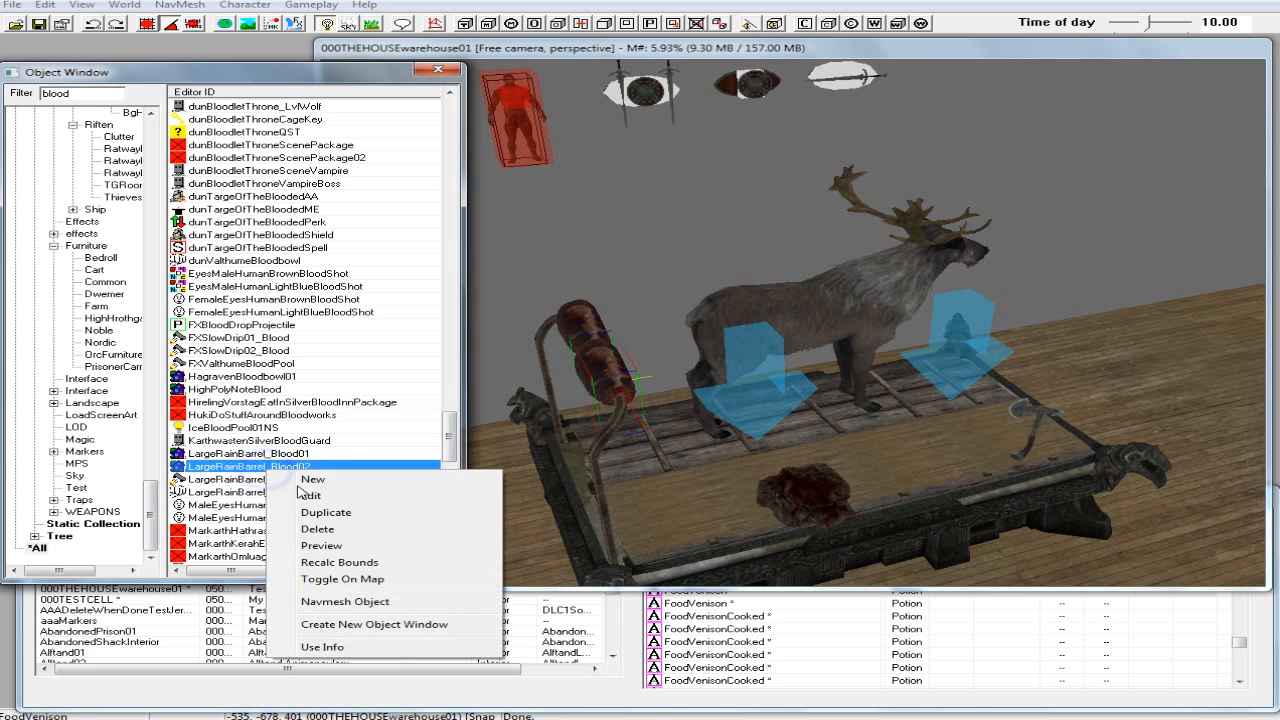
{"action": "left_click", "coordinate": [334, 541]}
{"action": "left_click_drag", "start_coordinate": [571, 309], "coordinate": [574, 381]}
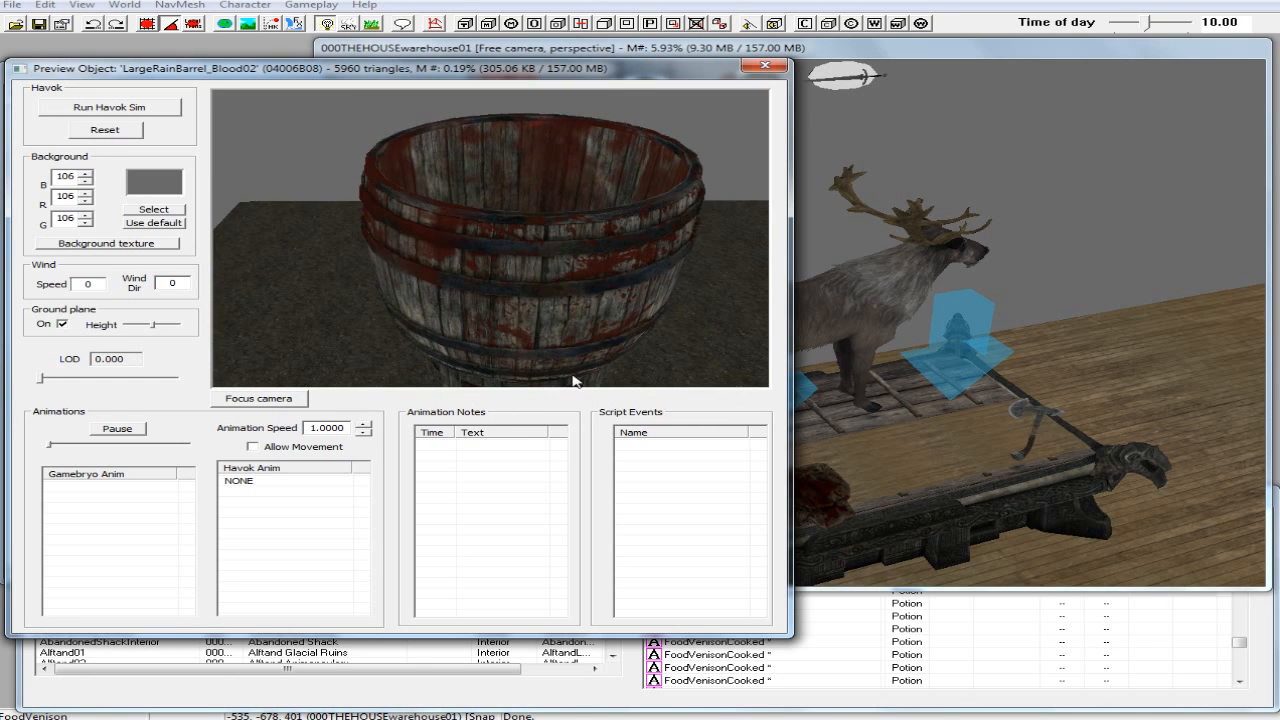
{"action": "left_click", "coordinate": [765, 66]}
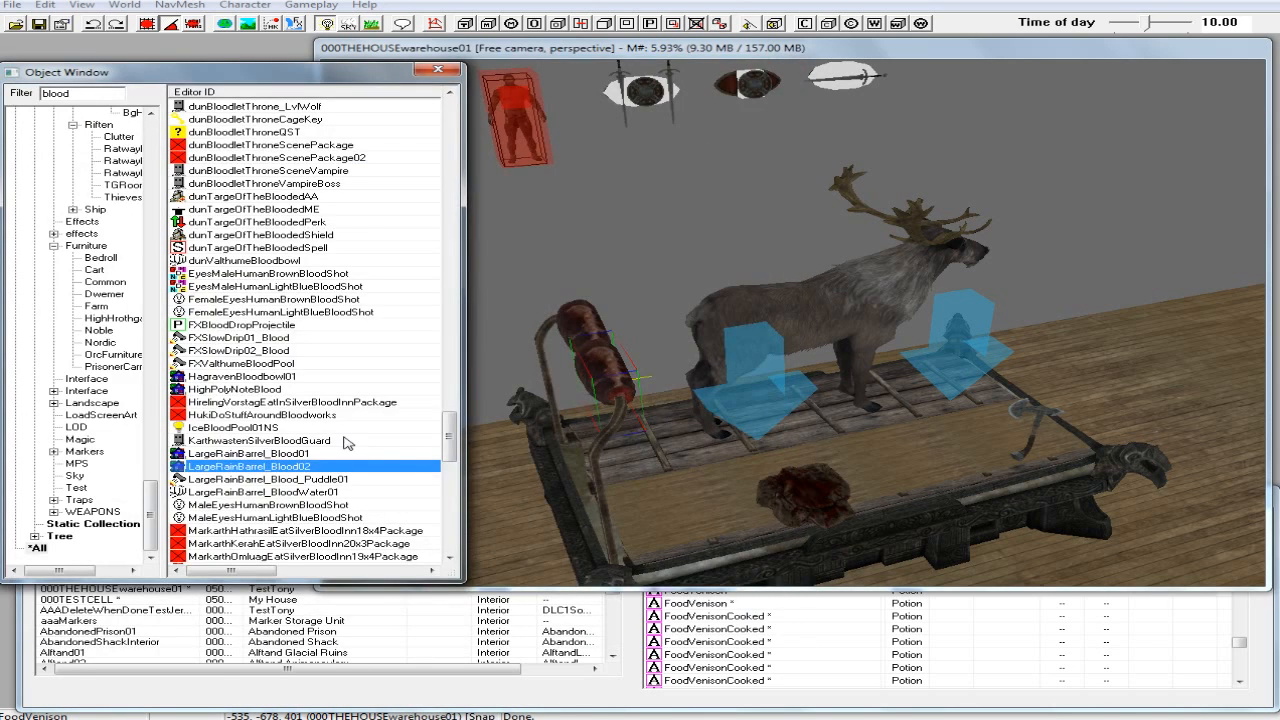
{"action": "left_click", "coordinate": [285, 454]}
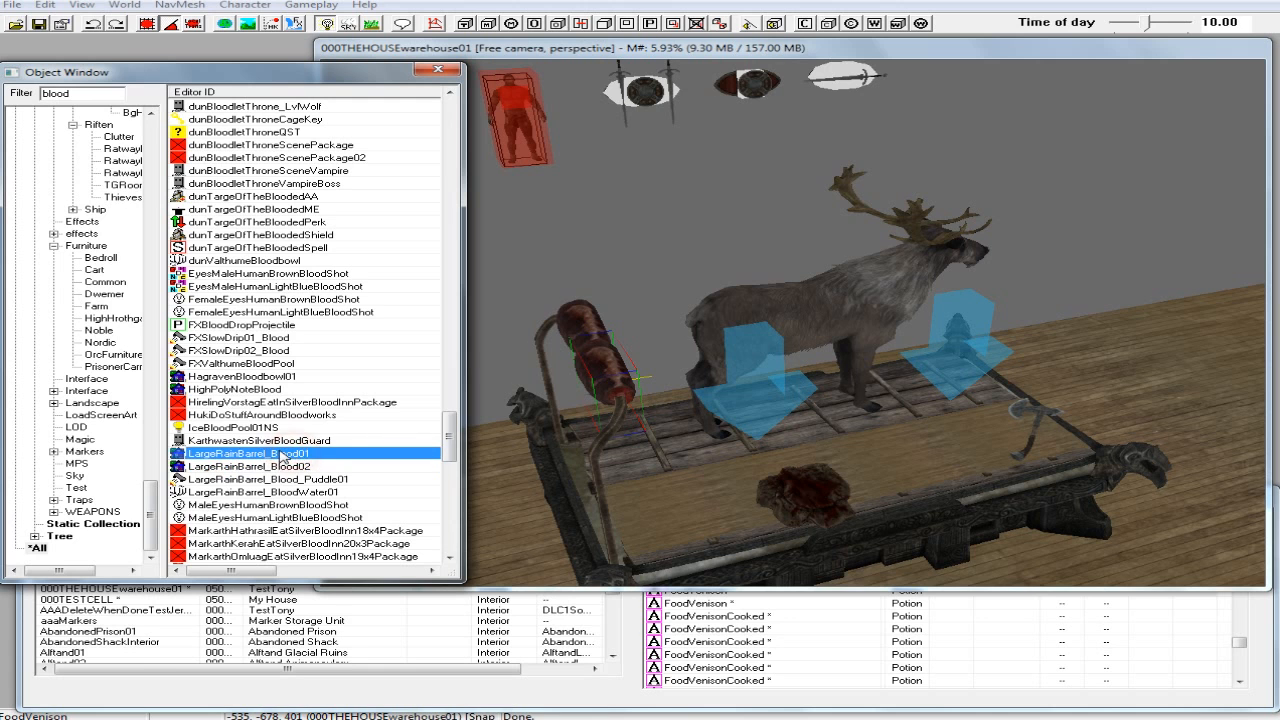
{"action": "right_click", "coordinate": [285, 454]}
{"action": "left_click", "coordinate": [330, 532]}
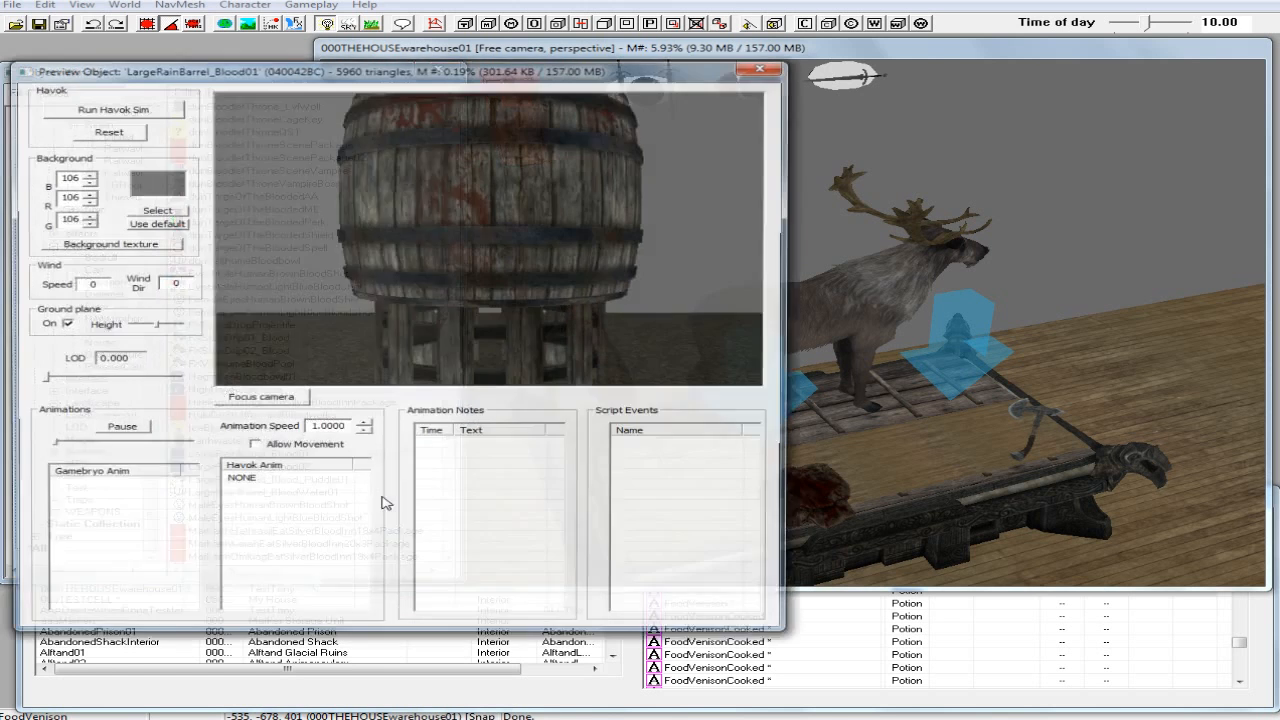
{"action": "left_click_drag", "start_coordinate": [554, 294], "coordinate": [635, 227]}
{"action": "left_click", "coordinate": [765, 67]}
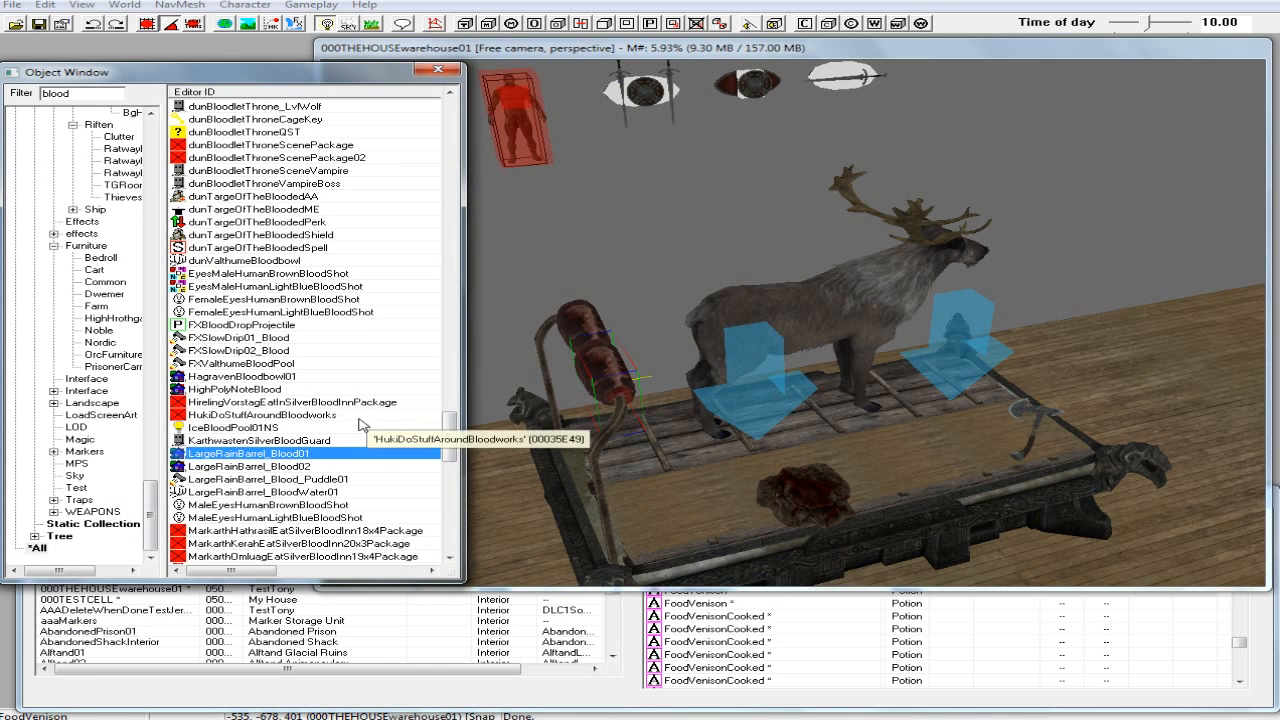
Preview the LargeRainBarrel_Blood_Puddle01 object.
{"action": "left_click", "coordinate": [297, 481]}
{"action": "right_click", "coordinate": [298, 480]}
{"action": "left_click", "coordinate": [345, 553]}
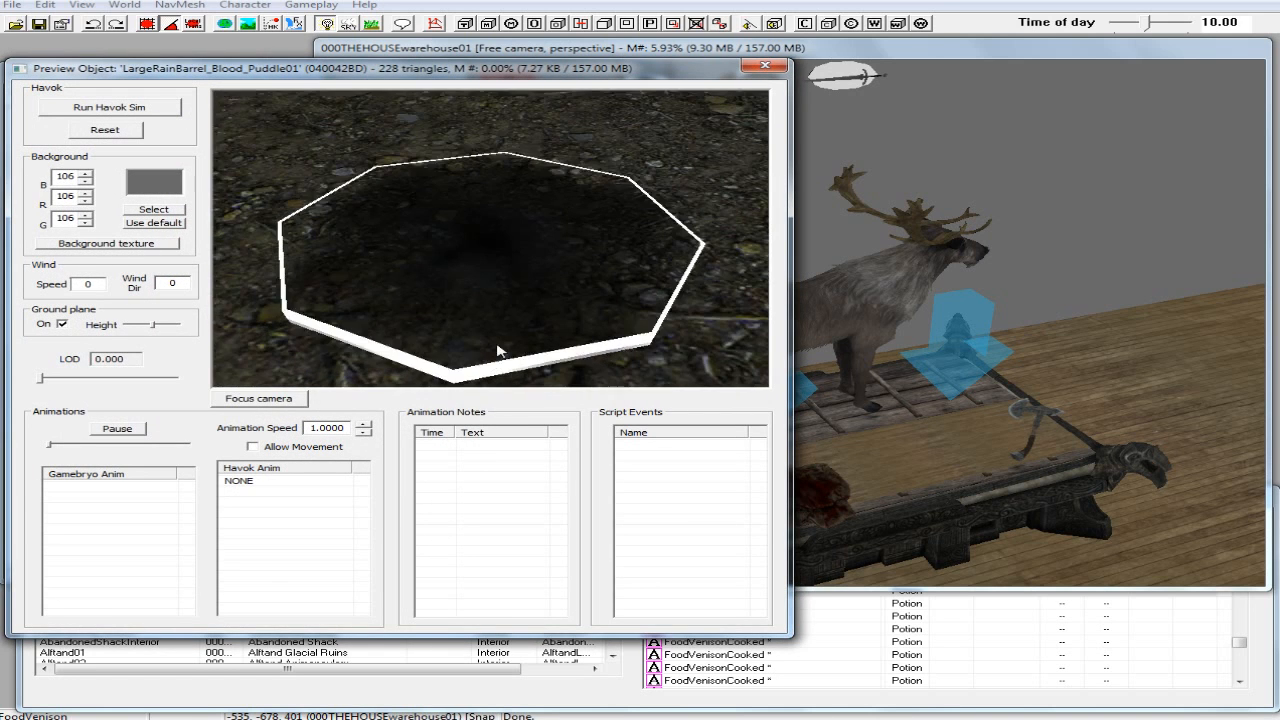
{"action": "left_click", "coordinate": [765, 66]}
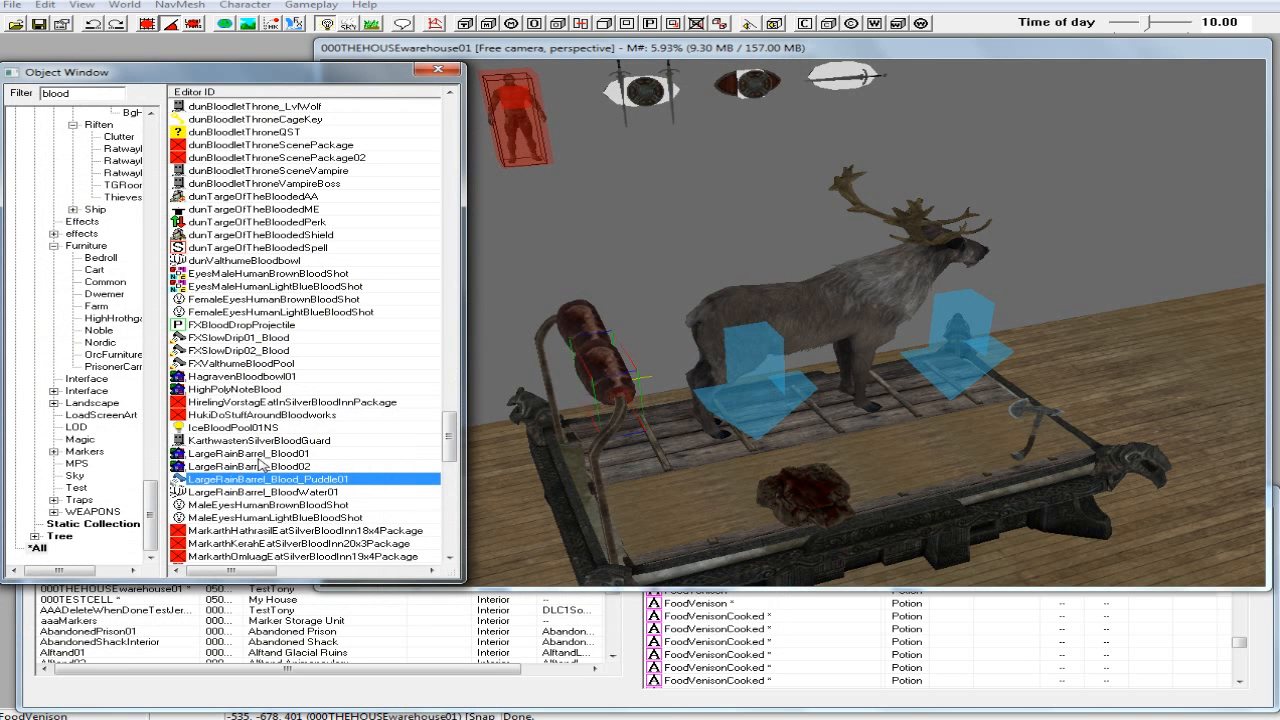
Place LargeRainBarrel_Blood01 beside the altar's spit end and shrink it to roughly the altar's height.
{"action": "left_click_drag", "start_coordinate": [213, 455], "coordinate": [500, 555]}
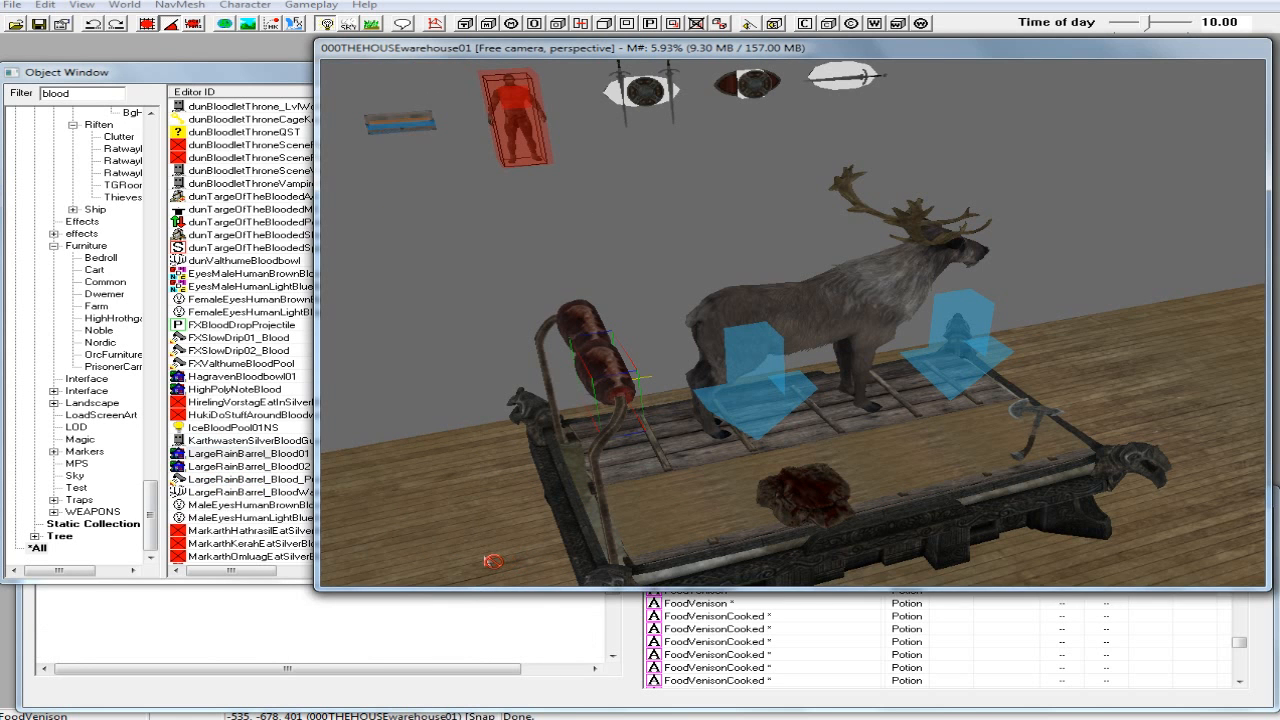
{"action": "scroll", "coordinate": [464, 517], "scroll_direction": "down", "scroll_amount": 5}
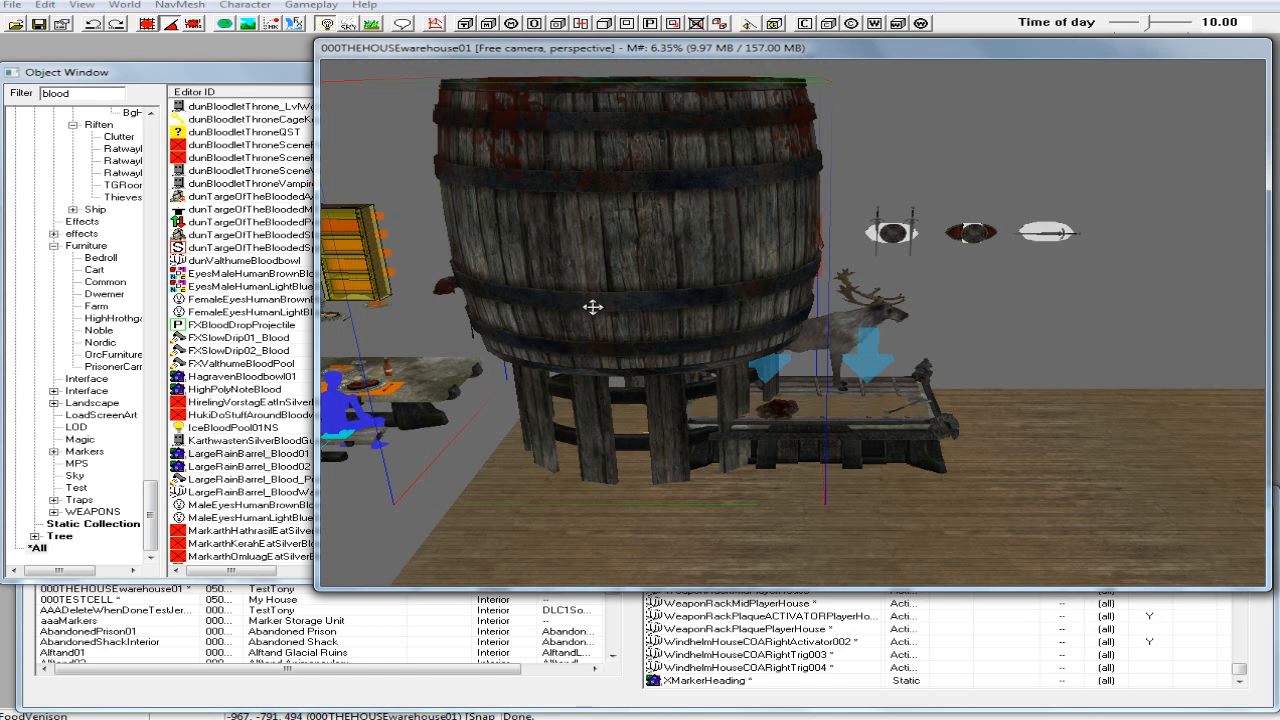
{"action": "left_click_drag", "start_coordinate": [602, 307], "coordinate": [510, 307]}
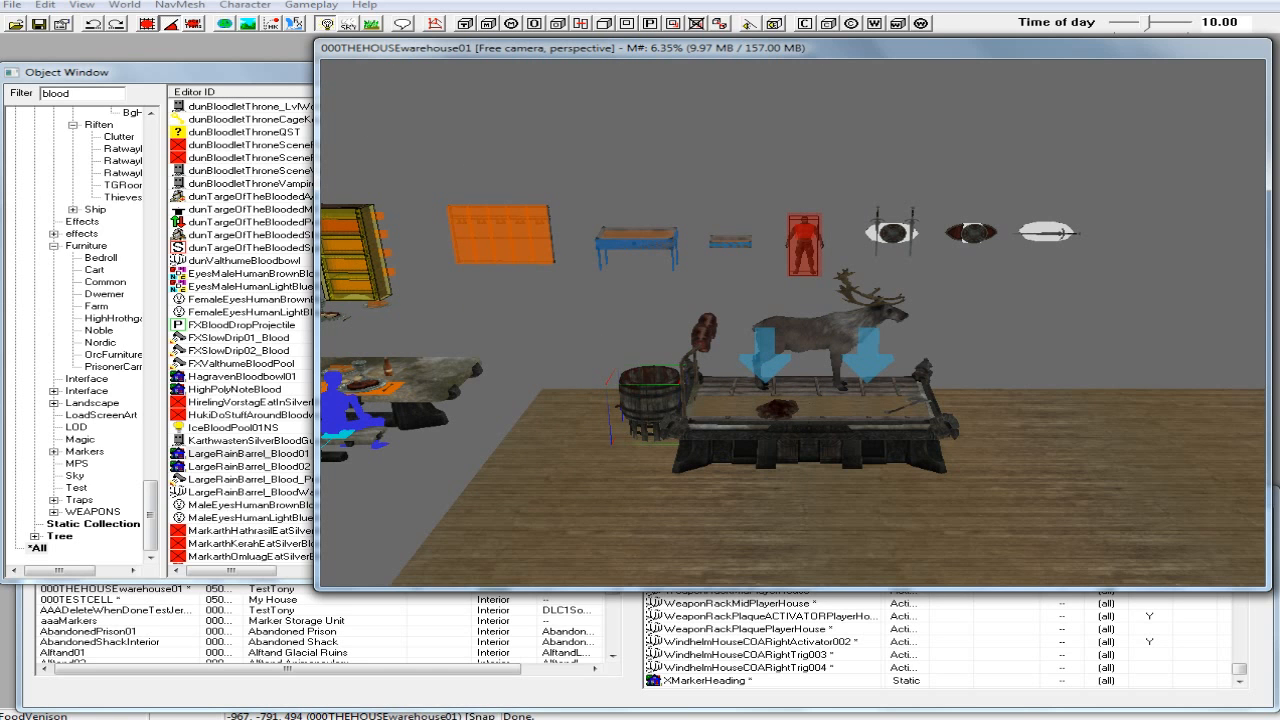
{"action": "left_click_drag", "start_coordinate": [650, 402], "coordinate": [638, 402]}
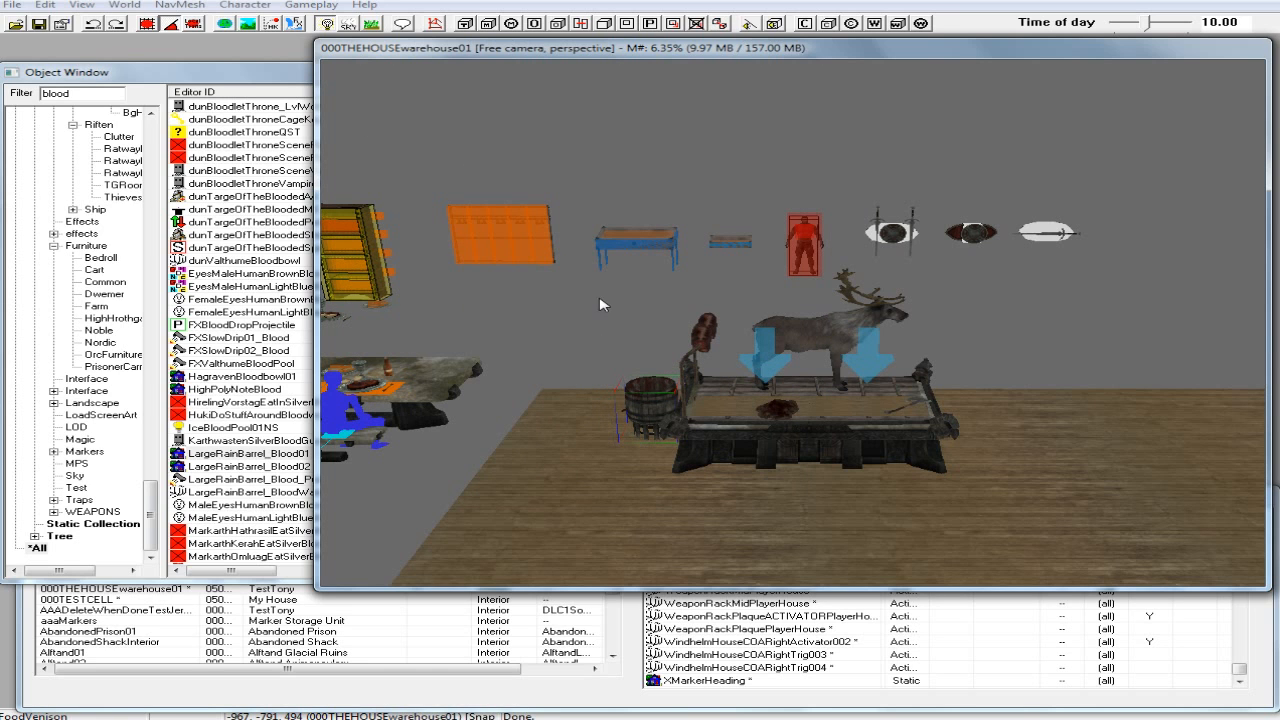
Lower the bloody barrel partly into the floor and move it against the altar's end below the hanging venison.
{"action": "middle_click_drag", "start_coordinate": [635, 338], "coordinate": [654, 418], "text": "shift"}
{"action": "mouse_move", "coordinate": [654, 418]}
{"action": "left_mouse_down"}
{"action": "mouse_move", "coordinate": [657, 448]}
{"action": "mouse_move", "coordinate": [662, 431]}
{"action": "mouse_move", "coordinate": [674, 442]}
{"action": "mouse_move", "coordinate": [678, 412]}
{"action": "left_mouse_up"}
{"action": "middle_click_drag", "start_coordinate": [674, 428], "coordinate": [681, 363], "text": "shift"}
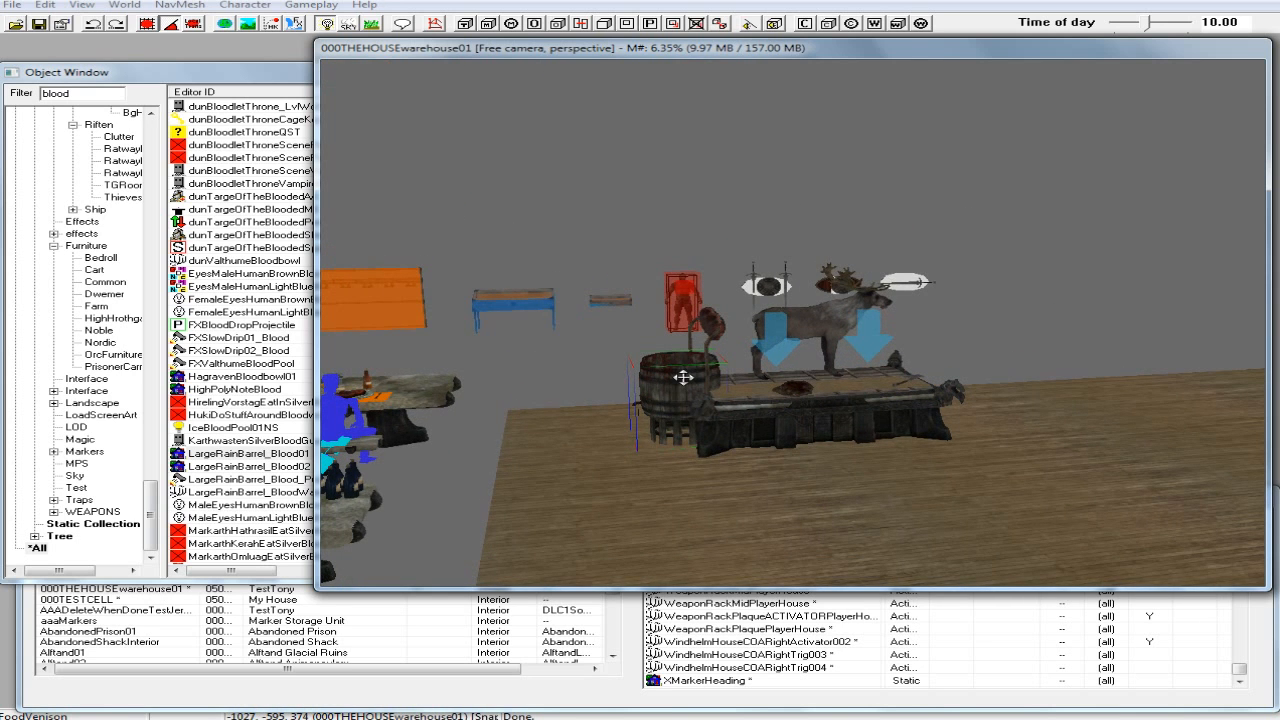
{"action": "left_click_drag", "start_coordinate": [683, 377], "coordinate": [680, 409]}
{"action": "middle_click_drag", "start_coordinate": [680, 409], "coordinate": [685, 430], "text": "shift"}
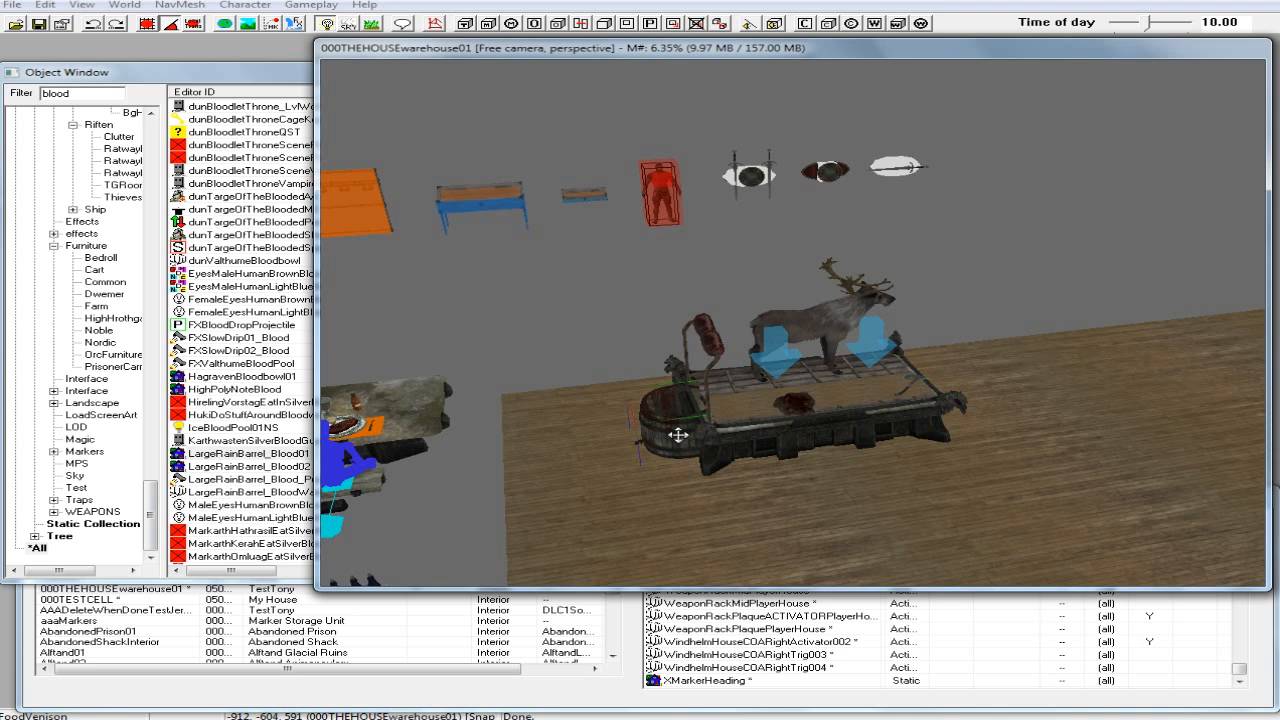
{"action": "left_click_drag", "start_coordinate": [678, 435], "coordinate": [684, 436]}
{"action": "middle_click_drag", "start_coordinate": [684, 436], "coordinate": [750, 445], "text": "shift"}
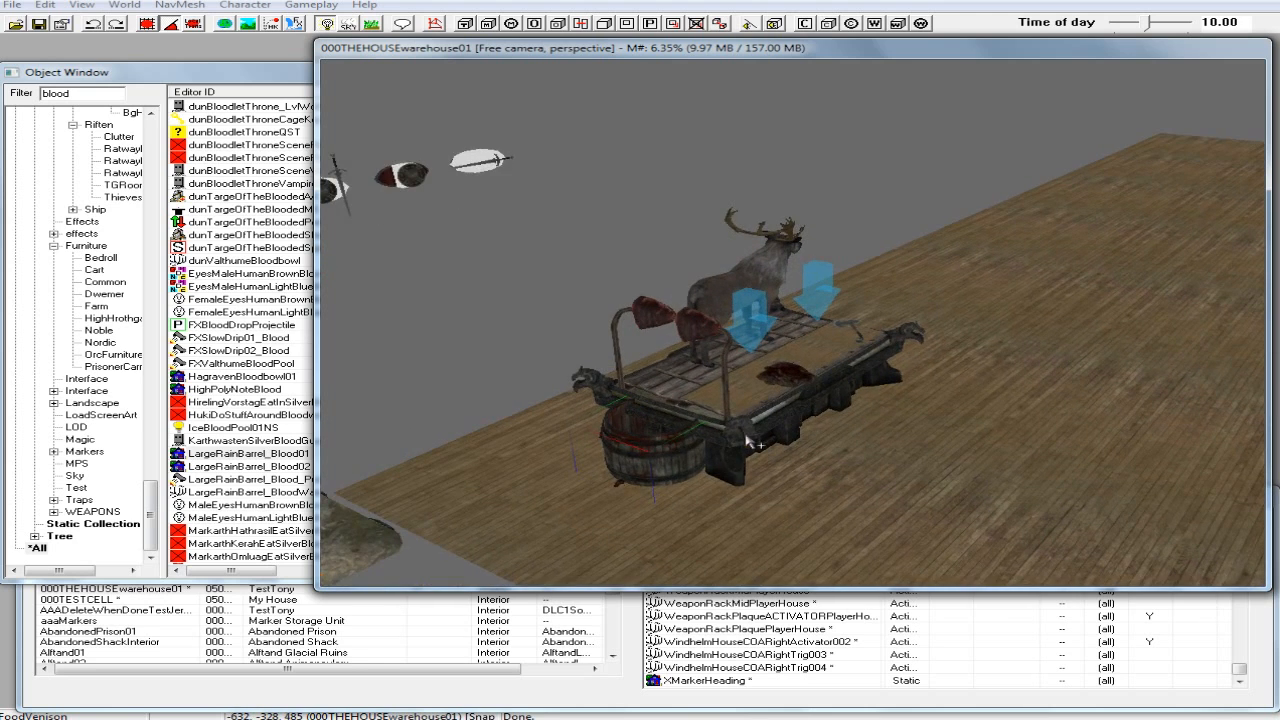
Sink the bloody barrel deeper so its rim sits below the altar's end rail, partly tucked under the table.
{"action": "scroll", "coordinate": [757, 443], "scroll_direction": "up", "scroll_amount": 5}
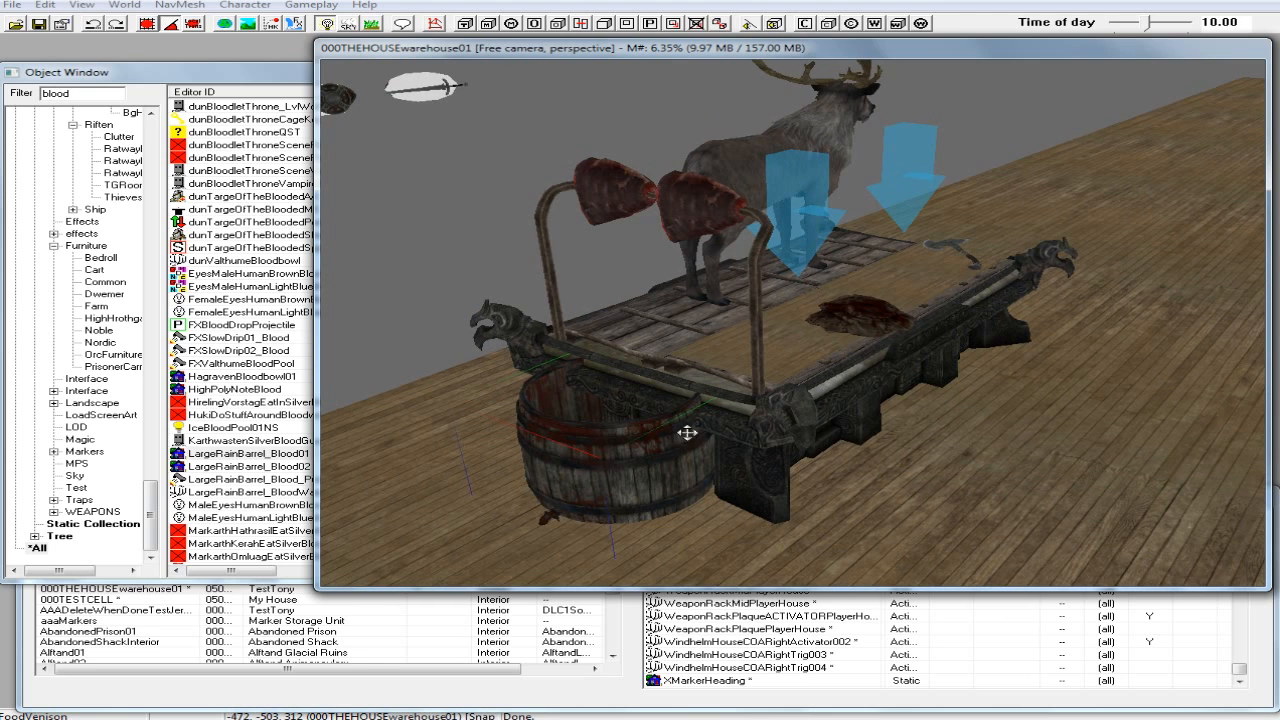
{"action": "left_click_drag", "start_coordinate": [640, 442], "coordinate": [640, 465]}
{"action": "mouse_move", "coordinate": [640, 465]}
{"action": "middle_mouse_down", "text": "shift"}
{"action": "mouse_move", "coordinate": [608, 459]}
{"action": "mouse_move", "coordinate": [663, 460]}
{"action": "mouse_move", "coordinate": [713, 482]}
{"action": "mouse_move", "coordinate": [654, 451]}
{"action": "mouse_move", "coordinate": [614, 471]}
{"action": "mouse_move", "coordinate": [623, 481]}
{"action": "middle_mouse_up", "text": "shift"}
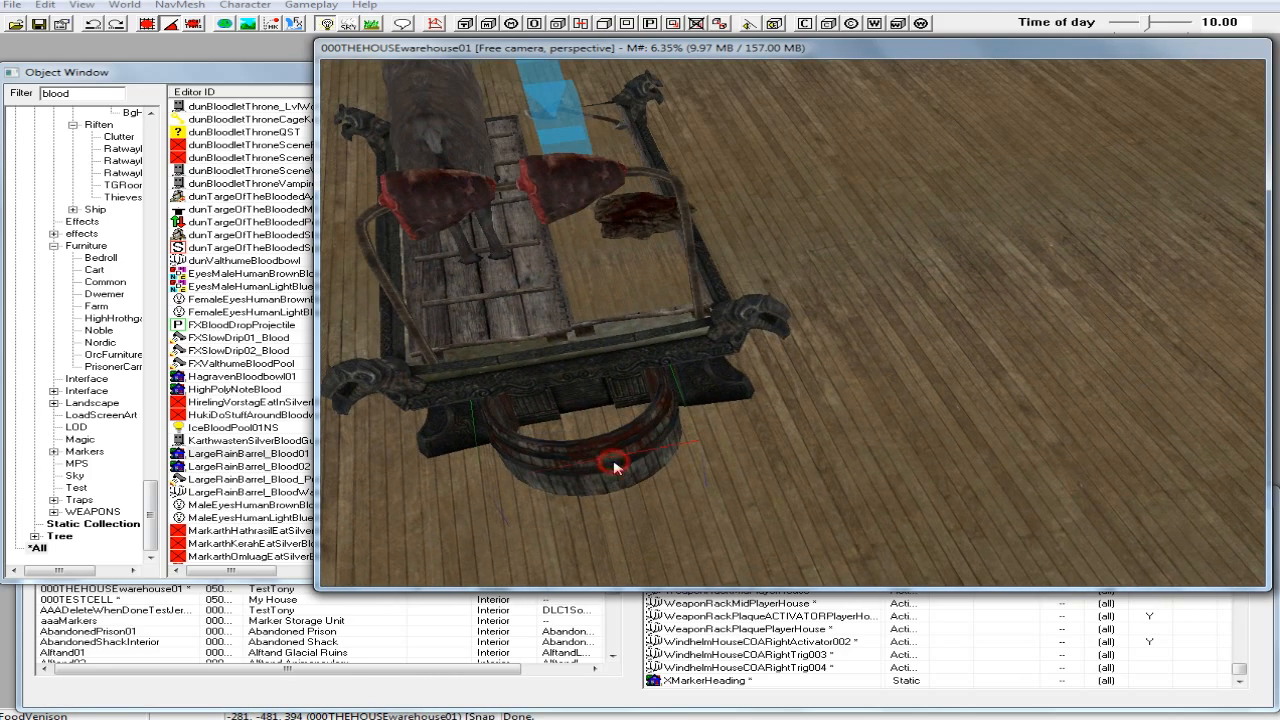
{"action": "middle_click_drag", "start_coordinate": [608, 458], "coordinate": [475, 446], "text": "shift"}
{"action": "scroll", "coordinate": [500, 446], "scroll_direction": "down", "scroll_amount": 4}
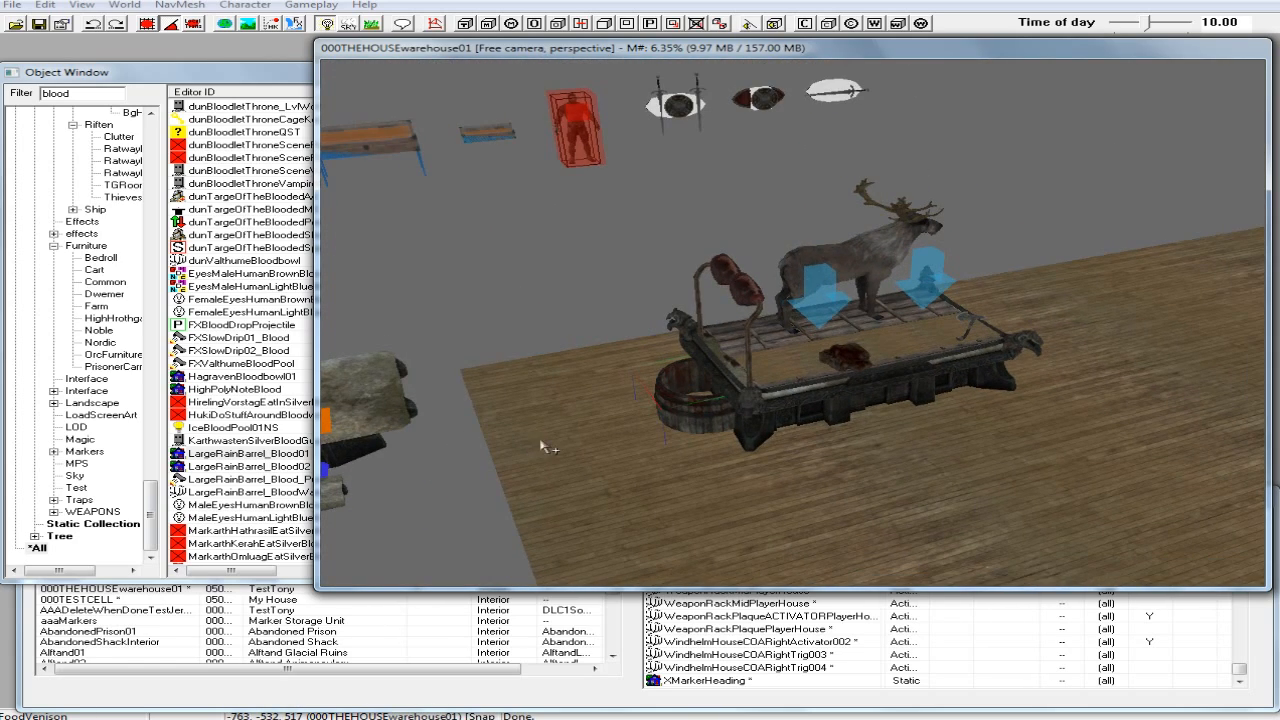
Delete the two ShipKatariahWoodFloor01 pieces beneath the altar and barrel.
{"action": "left_click", "coordinate": [545, 445]}
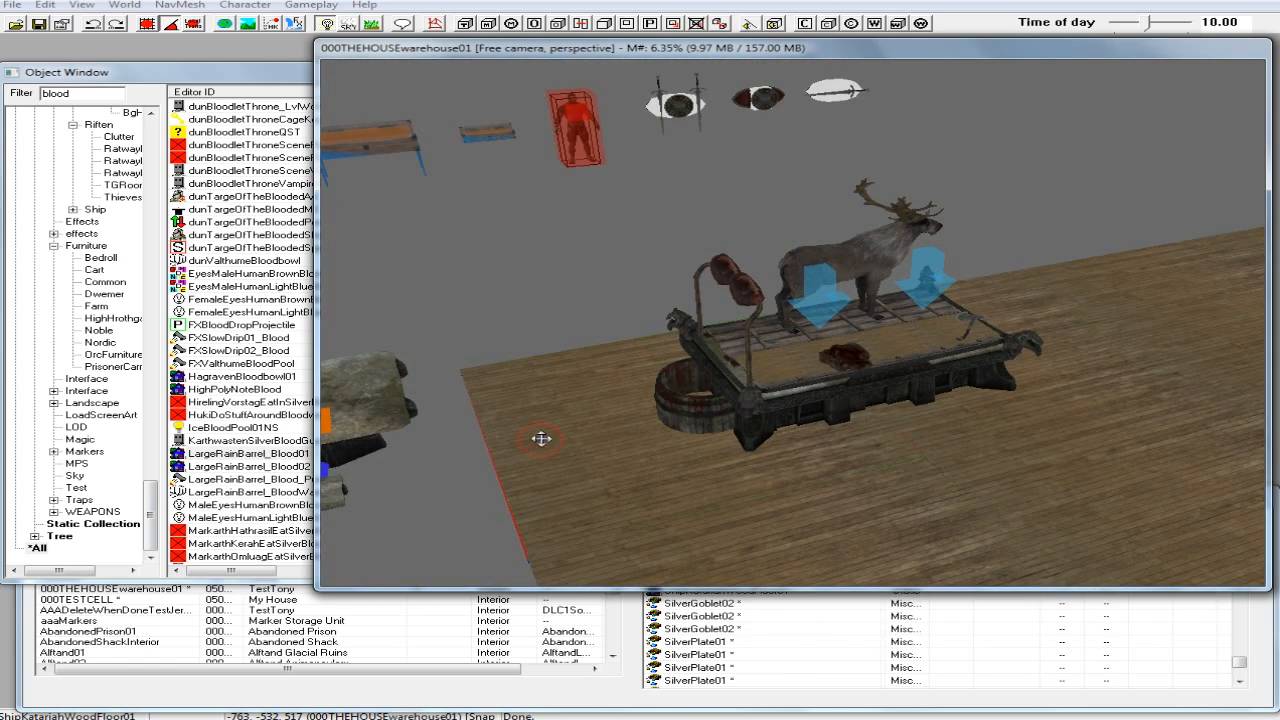
{"action": "left_click", "coordinate": [989, 410]}
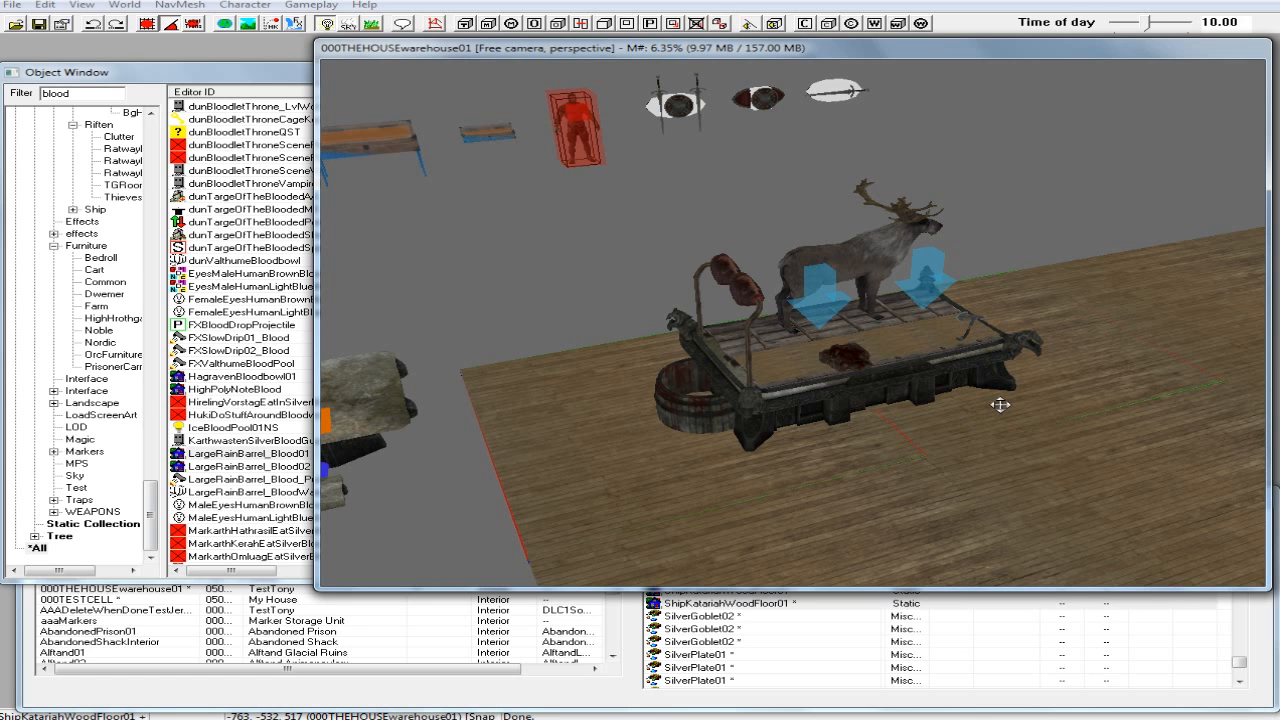
{"action": "key", "text": "Delete"}
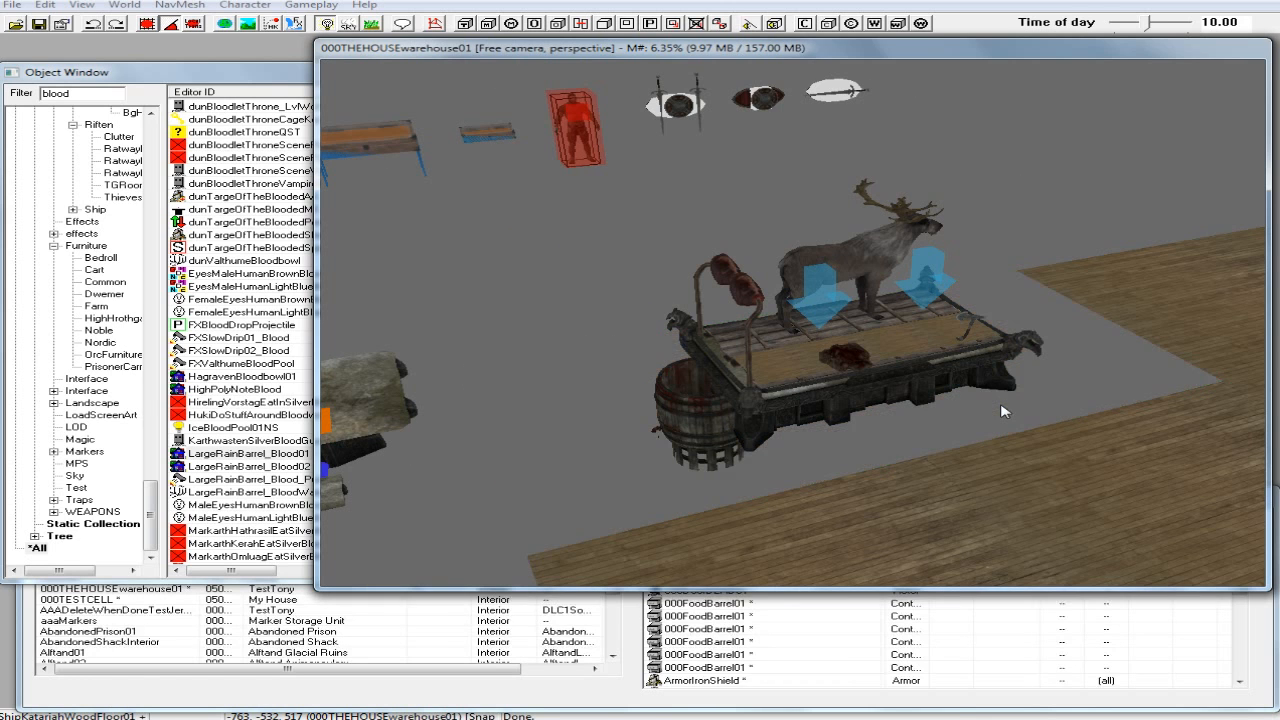
{"action": "middle_click_drag", "start_coordinate": [989, 402], "coordinate": [1014, 403], "text": "shift"}
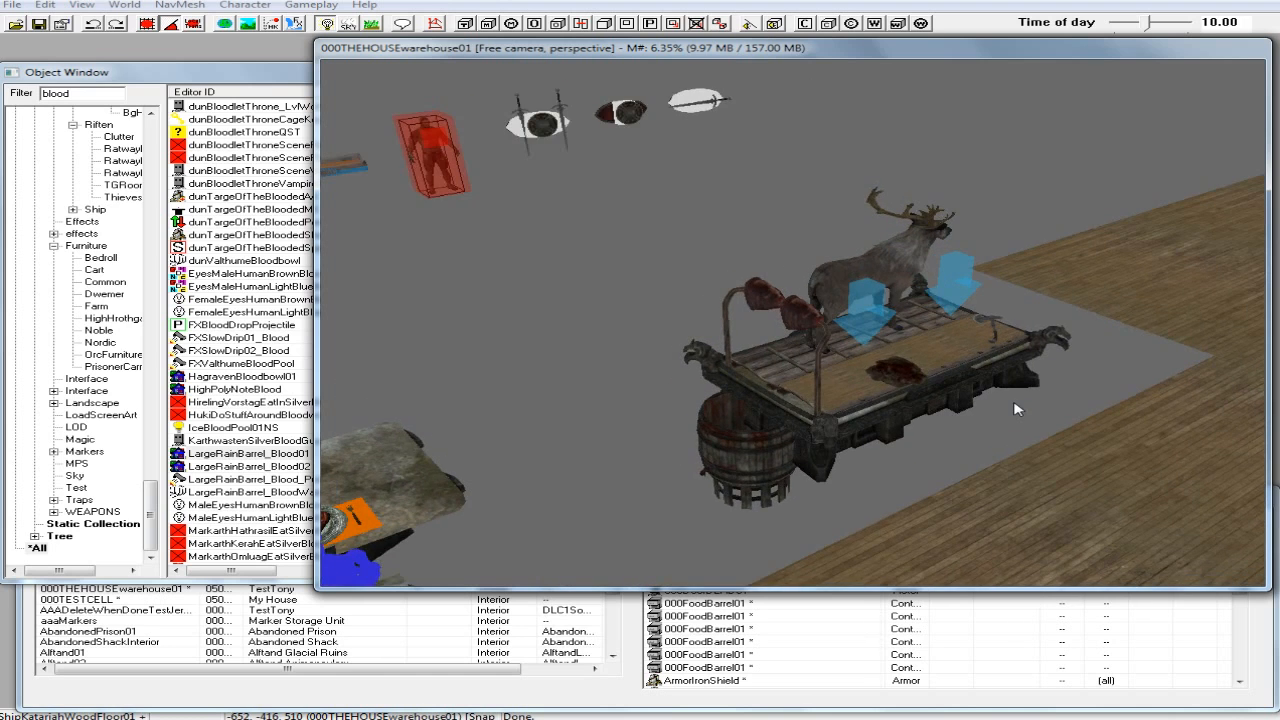
Place LargeRainBarrel_Blood_Puddle01 inside the bloody barrel at the altar's spit end.
{"action": "scroll", "coordinate": [1015, 409], "scroll_direction": "up", "scroll_amount": 3}
{"action": "scroll", "coordinate": [1020, 412], "scroll_direction": "up", "scroll_amount": 2}
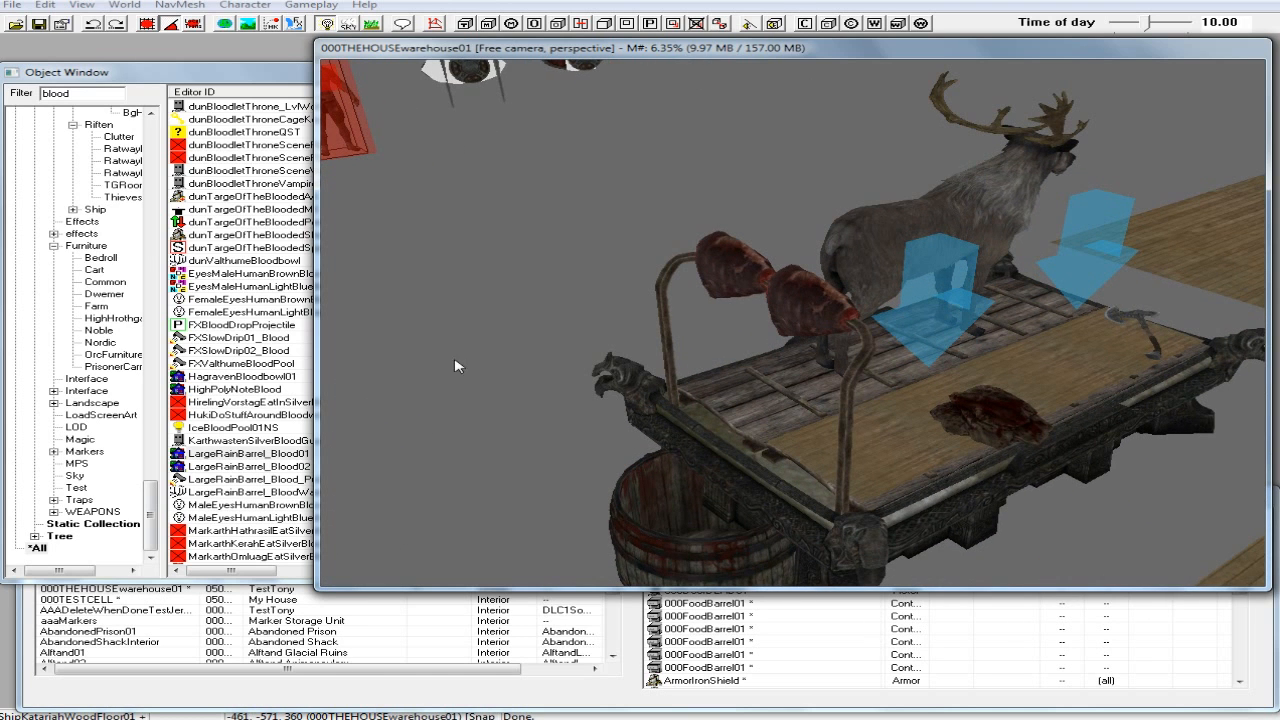
{"action": "left_click", "coordinate": [252, 339]}
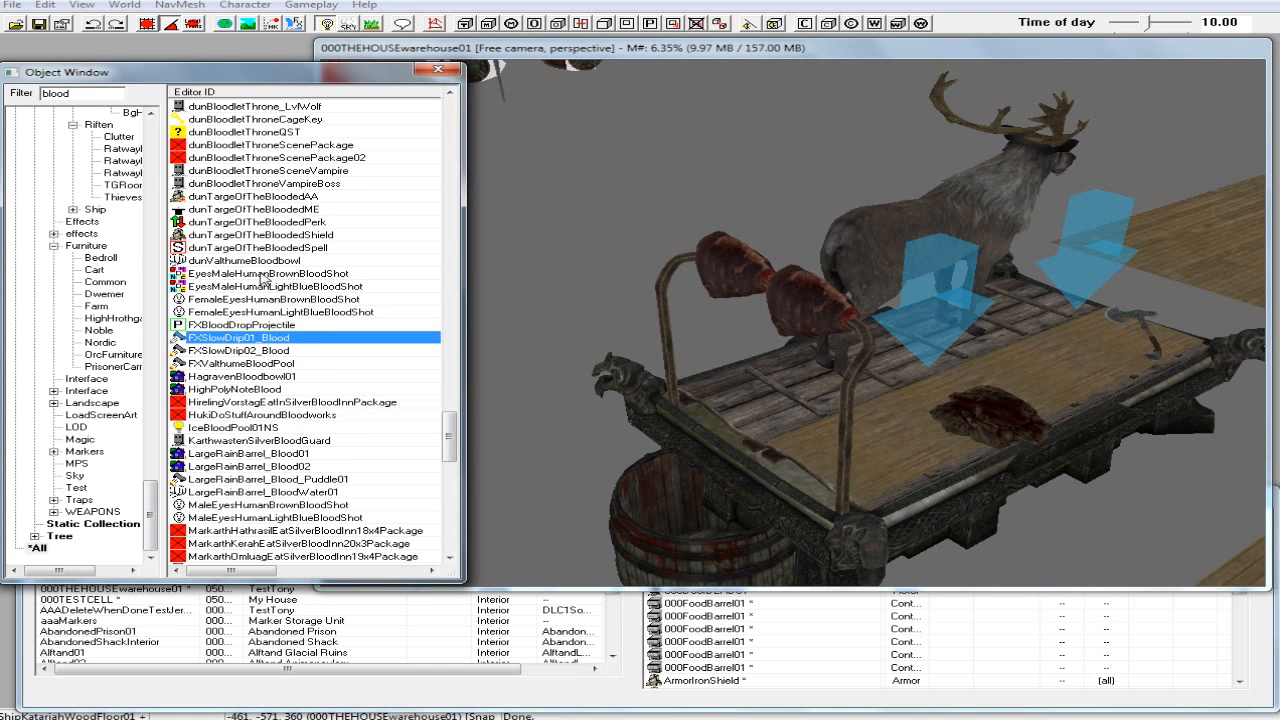
{"action": "left_click", "coordinate": [241, 482]}
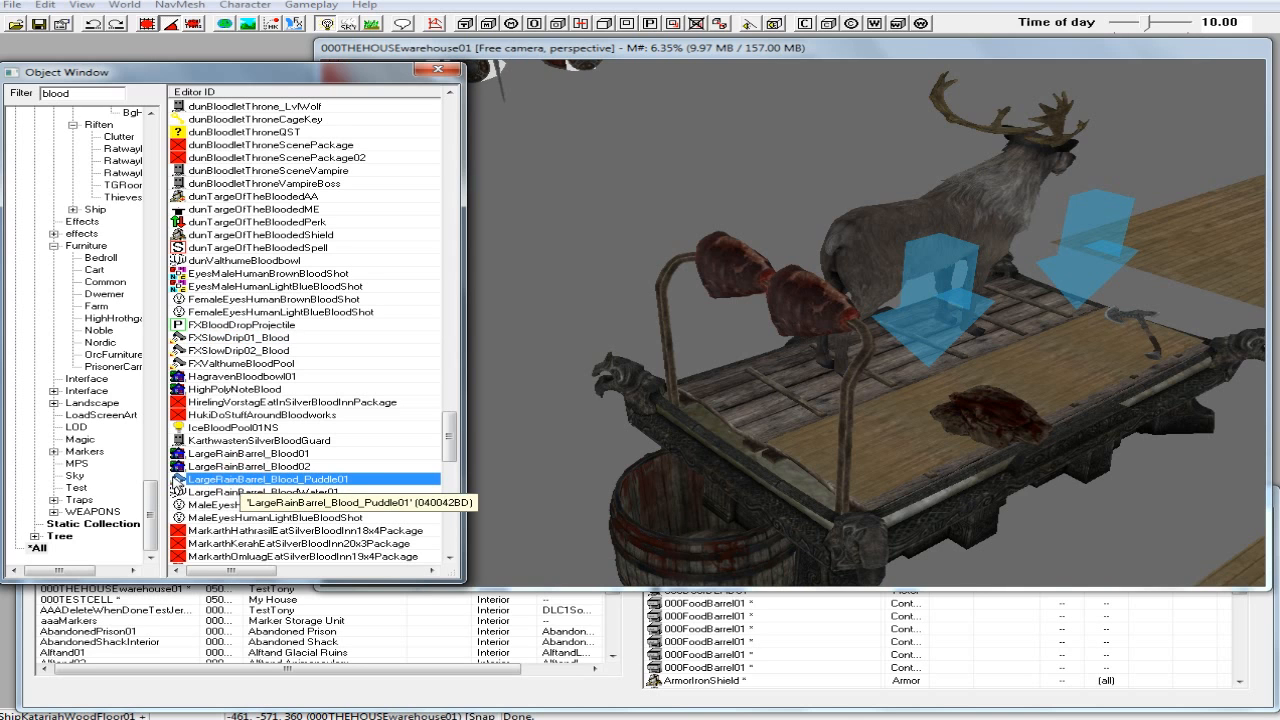
{"action": "left_click_drag", "start_coordinate": [176, 482], "coordinate": [701, 531]}
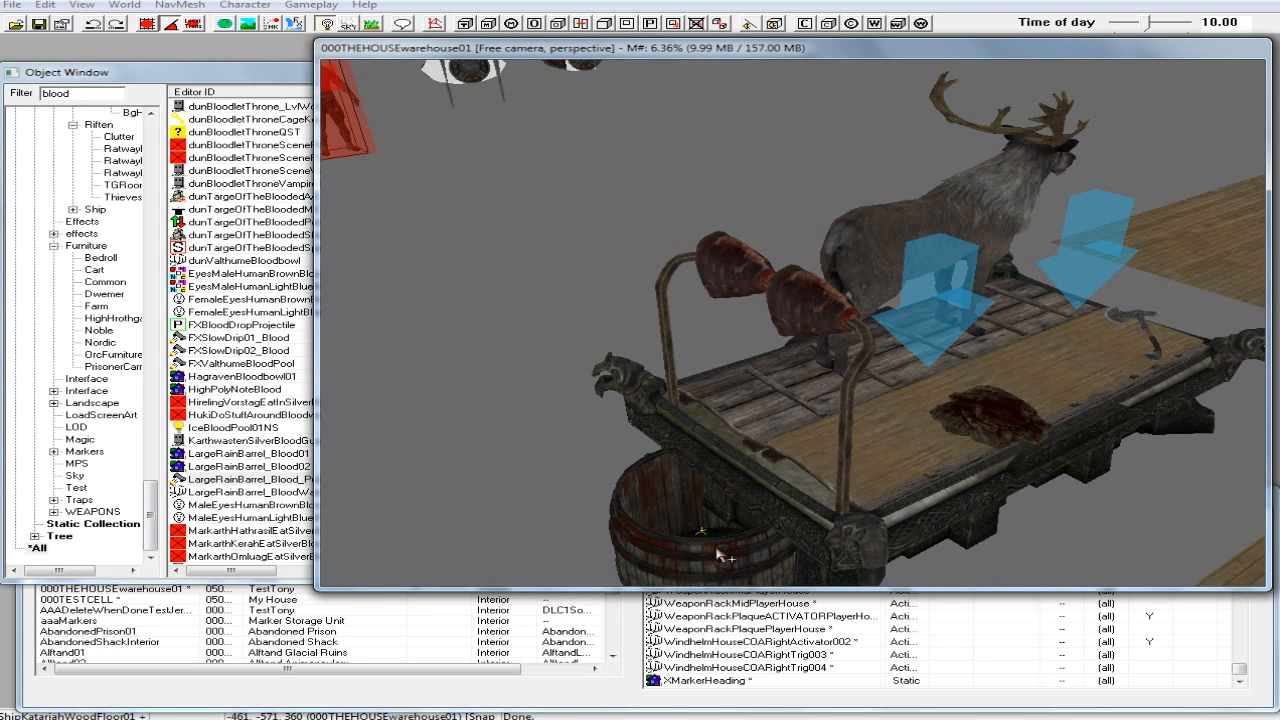
{"action": "middle_click_drag", "start_coordinate": [731, 551], "coordinate": [732, 566], "text": "shift"}
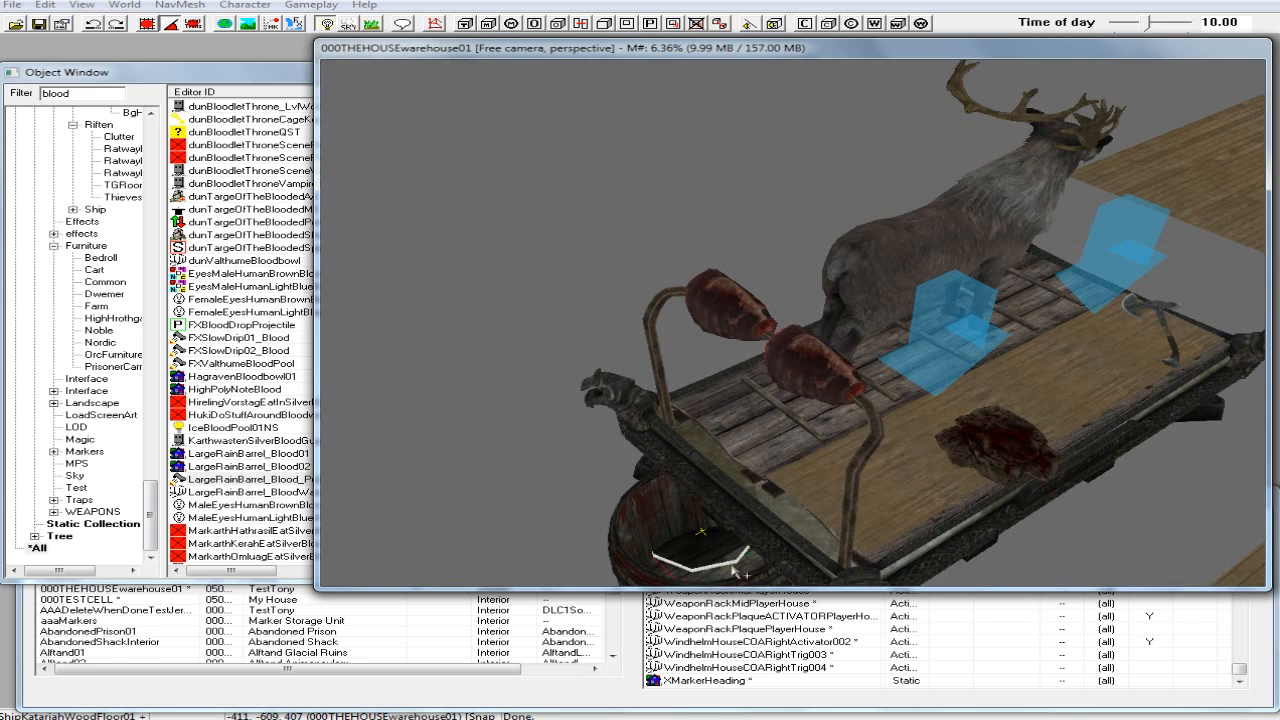
{"action": "mouse_move", "coordinate": [709, 557]}
{"action": "left_mouse_down"}
{"action": "mouse_move", "coordinate": [712, 582]}
{"action": "mouse_move", "coordinate": [705, 570]}
{"action": "left_mouse_up"}
Center the blood puddle in the barrel and enlarge it to span the barrel's inner walls.
{"action": "middle_click_drag", "start_coordinate": [795, 318], "coordinate": [893, 333], "text": "shift"}
{"action": "scroll", "coordinate": [893, 343], "scroll_direction": "up", "scroll_amount": 3}
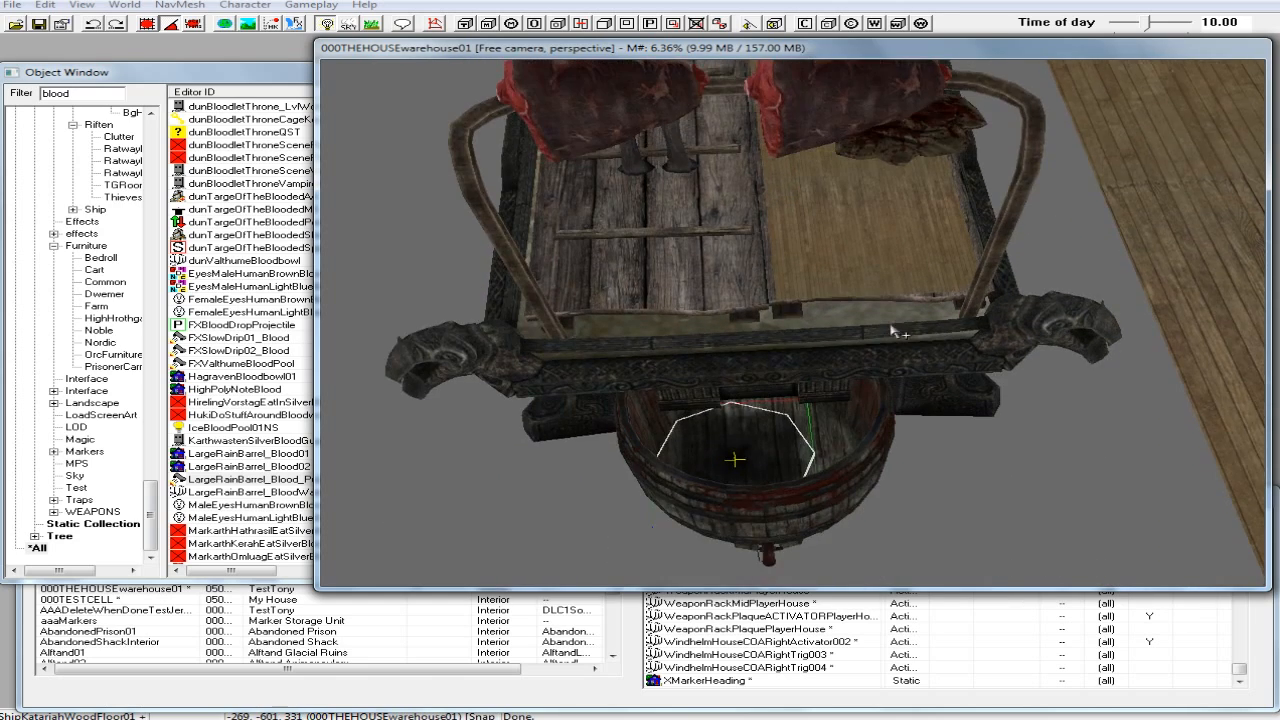
{"action": "scroll", "coordinate": [895, 325], "scroll_direction": "up", "scroll_amount": 2}
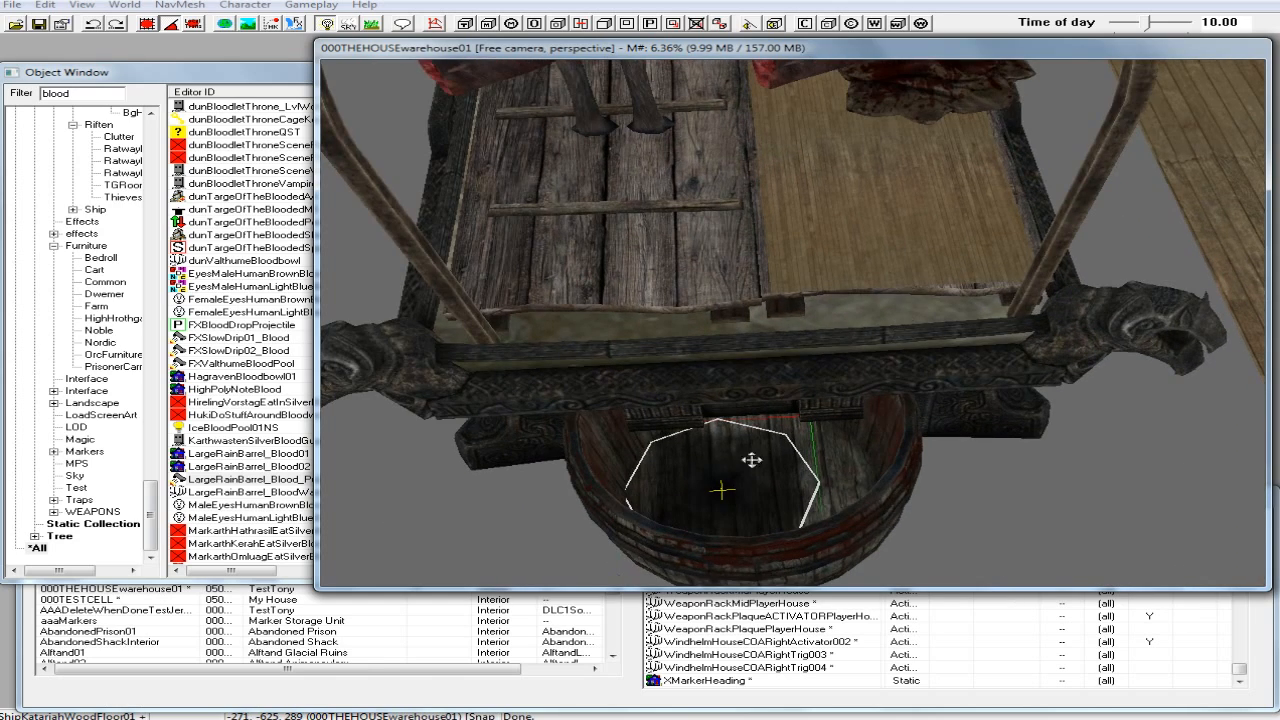
{"action": "left_click_drag", "start_coordinate": [755, 469], "coordinate": [791, 455]}
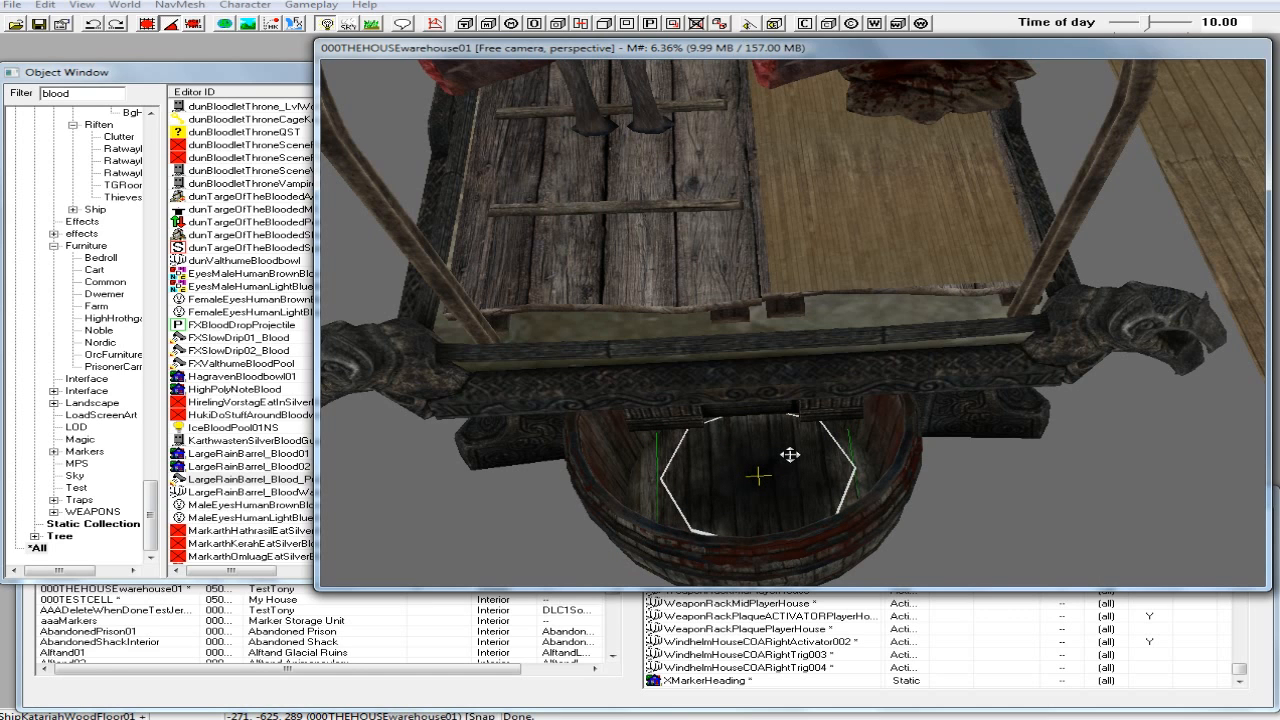
{"action": "left_click_drag", "start_coordinate": [790, 455], "coordinate": [778, 460]}
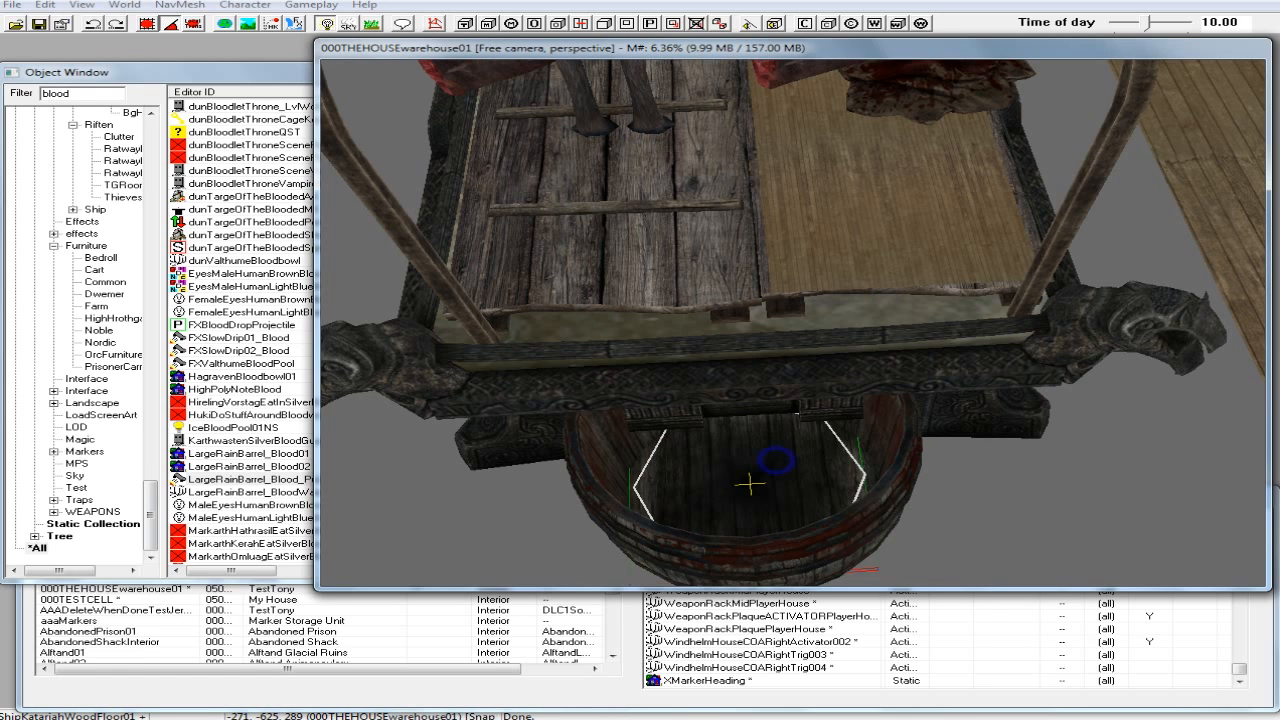
{"action": "key", "text": "d"}
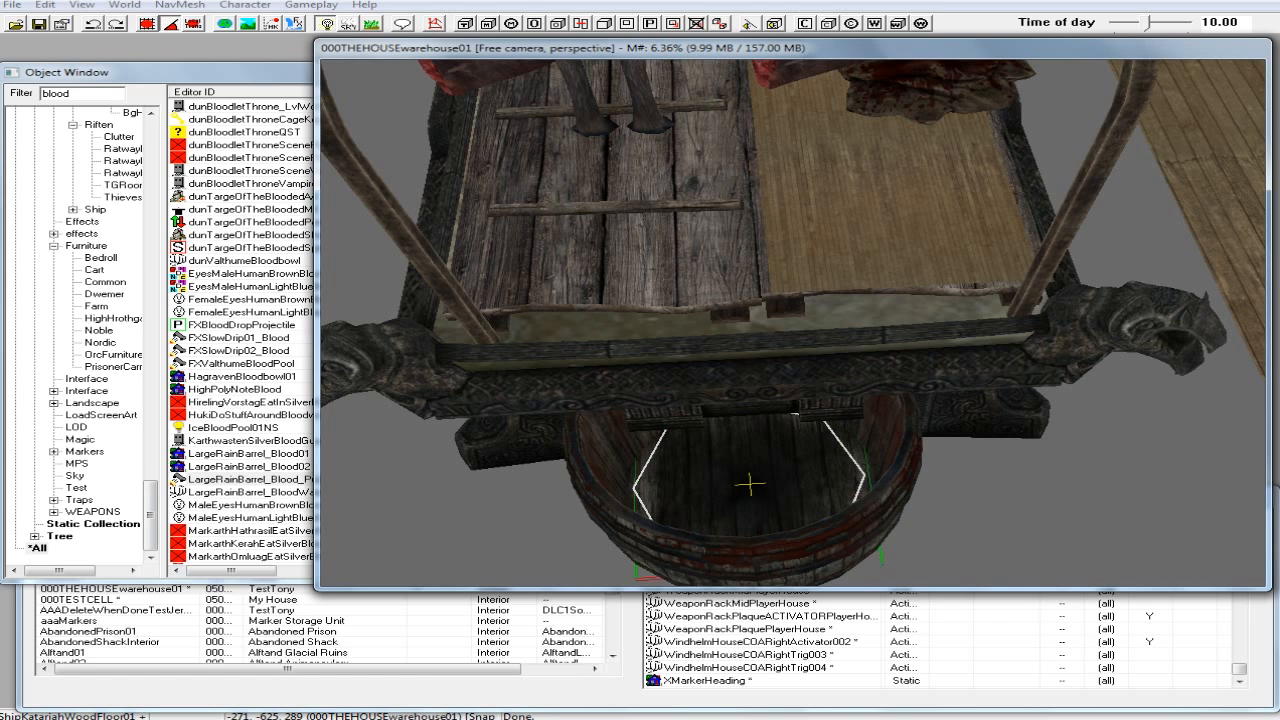
{"action": "left_click", "coordinate": [775, 460]}
{"action": "left_click_drag", "start_coordinate": [778, 465], "coordinate": [778, 459]}
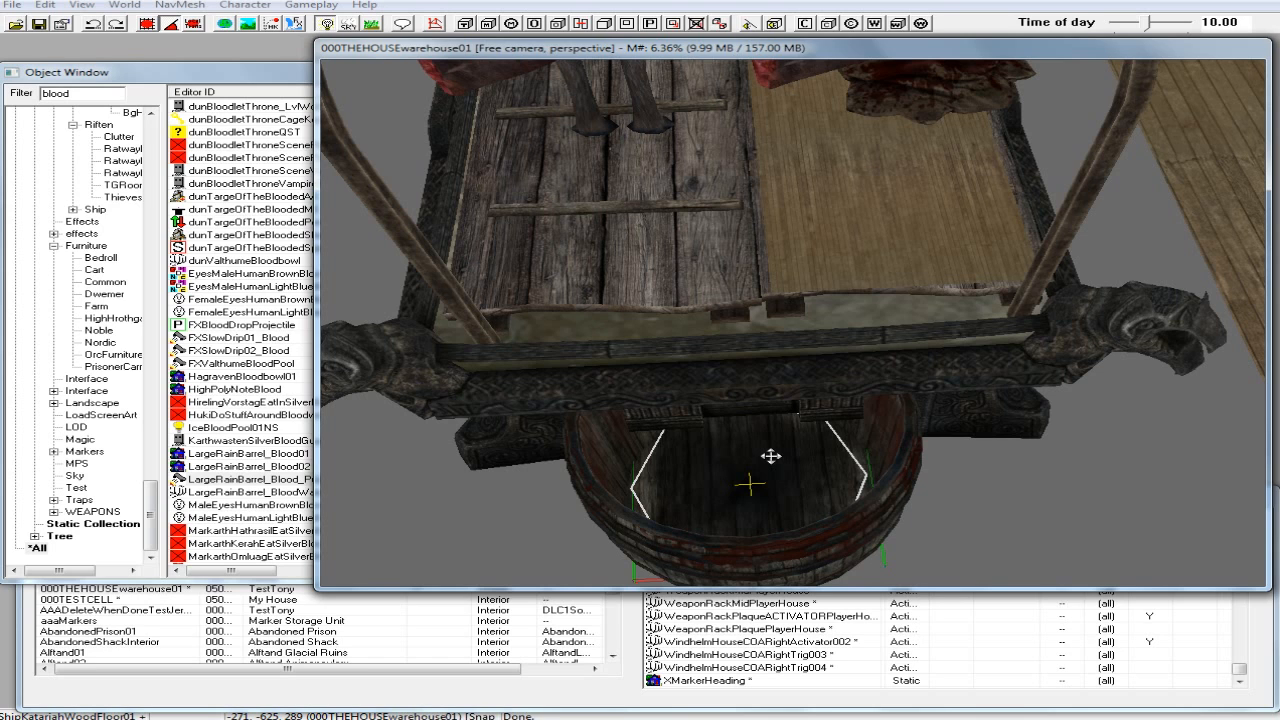
Raise the blood puddle inside the barrel toward its rim.
{"action": "key", "text": "z"}
{"action": "left_click_drag", "start_coordinate": [771, 456], "coordinate": [767, 419]}
{"action": "middle_click_drag", "start_coordinate": [767, 419], "coordinate": [763, 393], "text": "shift"}
{"action": "key", "text": "z"}
{"action": "left_click_drag", "start_coordinate": [761, 404], "coordinate": [761, 376]}
Select the whole altar assembly, including the deer, spit, weapon, rags and bloody barrel, and copy it.
{"action": "middle_click_drag", "start_coordinate": [758, 366], "coordinate": [656, 380], "text": "shift"}
{"action": "scroll", "coordinate": [712, 376], "scroll_direction": "down", "scroll_amount": 4}
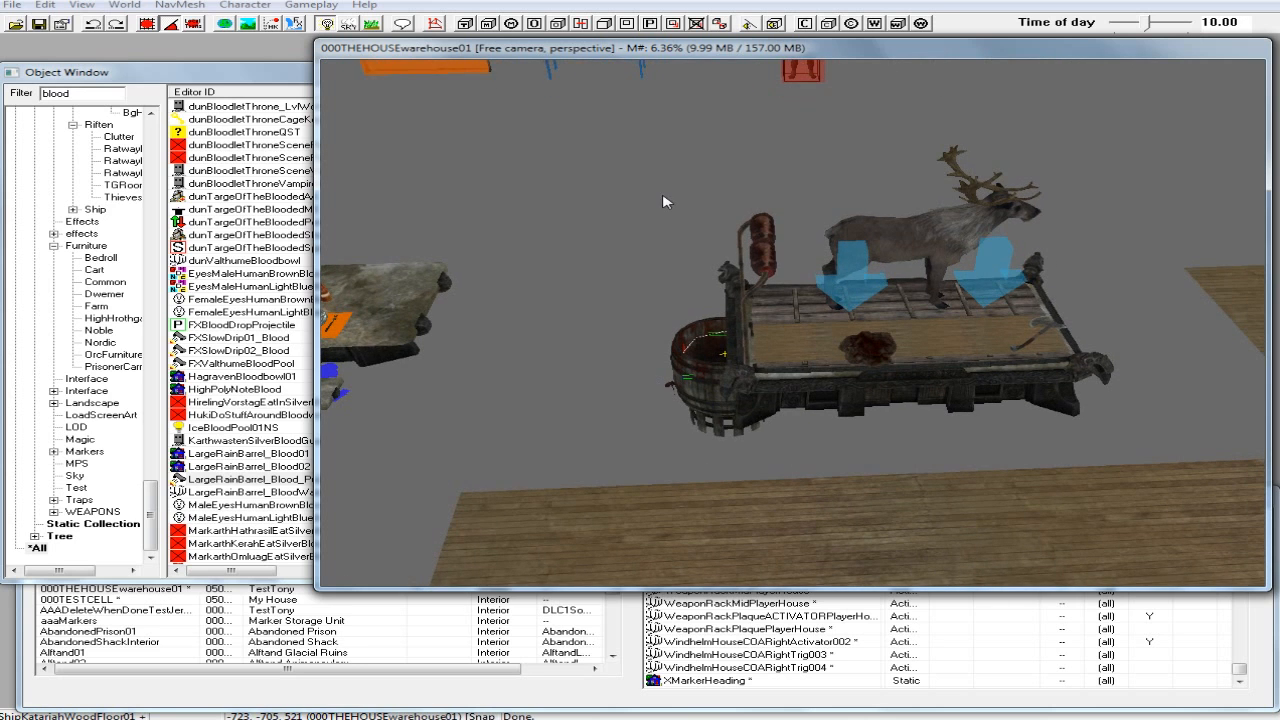
{"action": "left_click_drag", "start_coordinate": [631, 173], "coordinate": [1148, 453]}
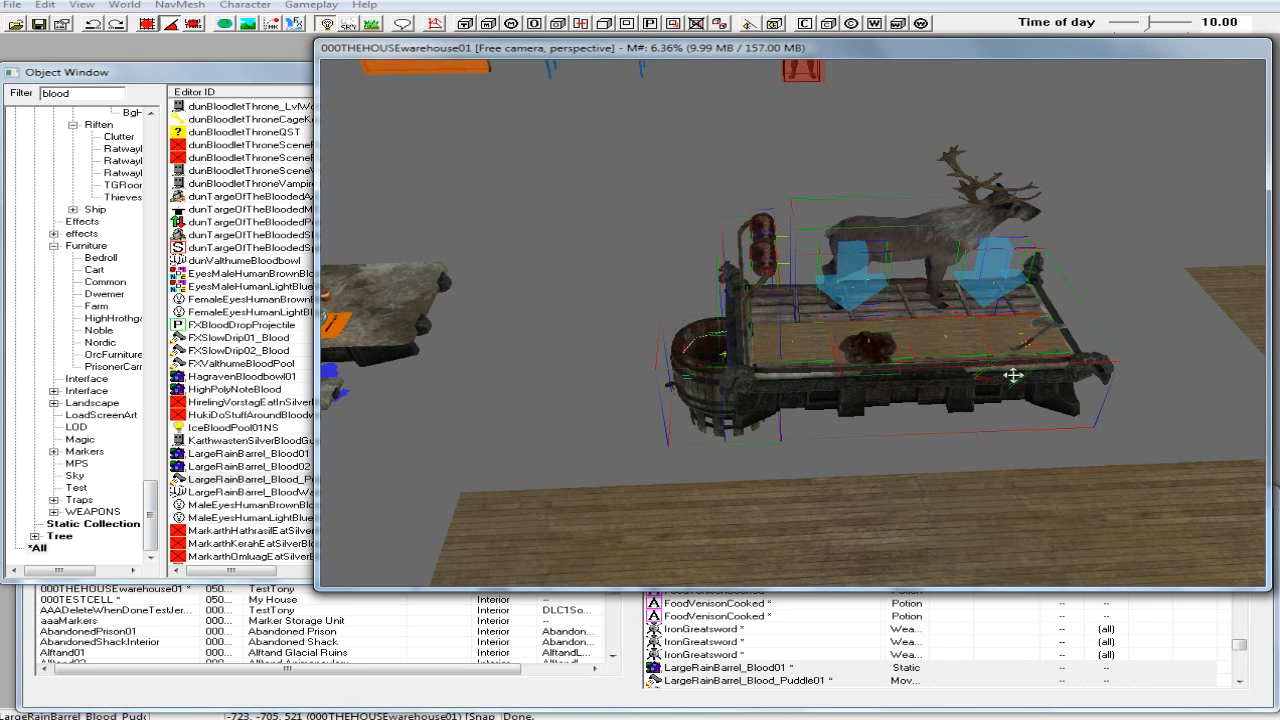
{"action": "right_click", "coordinate": [905, 323]}
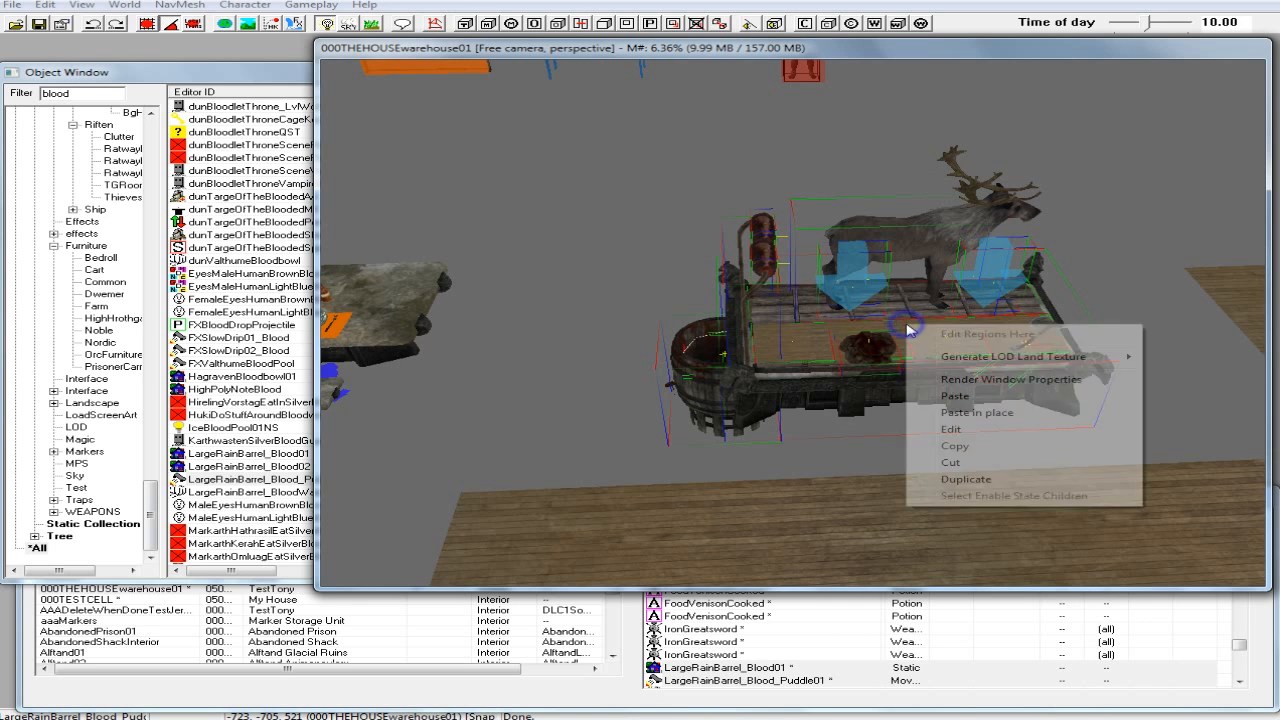
{"action": "left_click", "coordinate": [968, 446]}
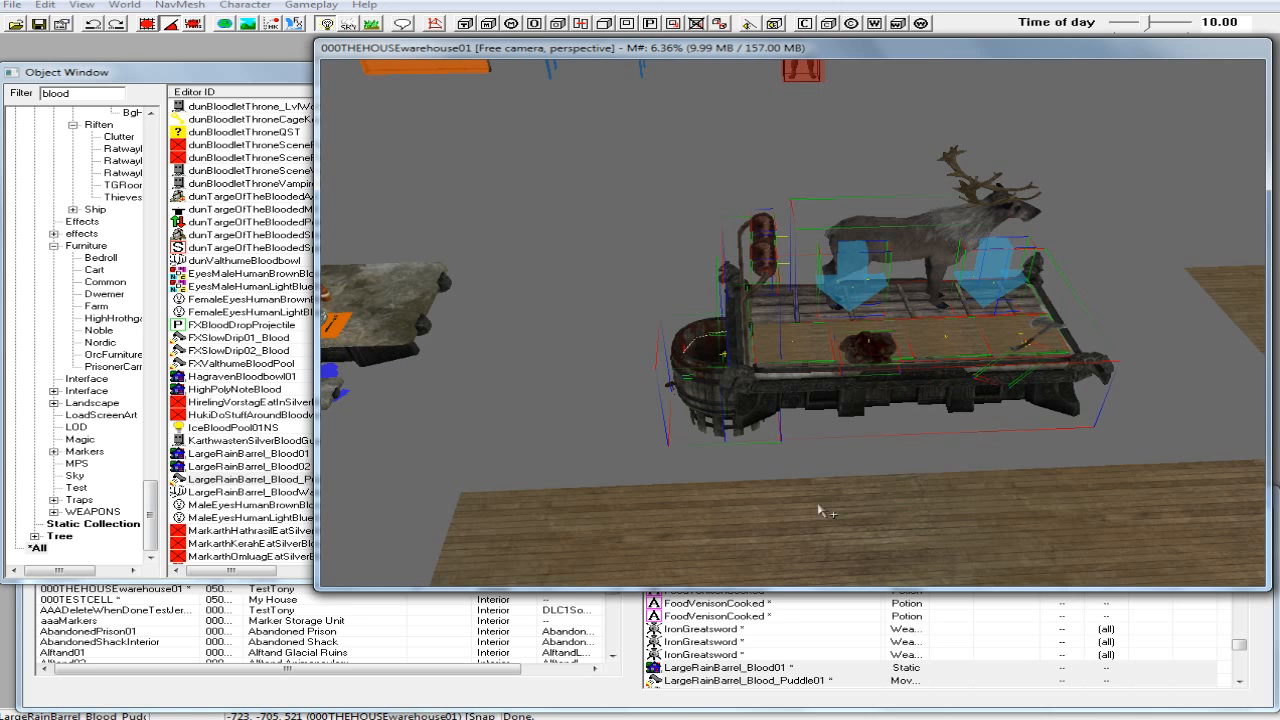
Load the 000TESTCELL interior for viewing and editing.
{"action": "left_click", "coordinate": [628, 708]}
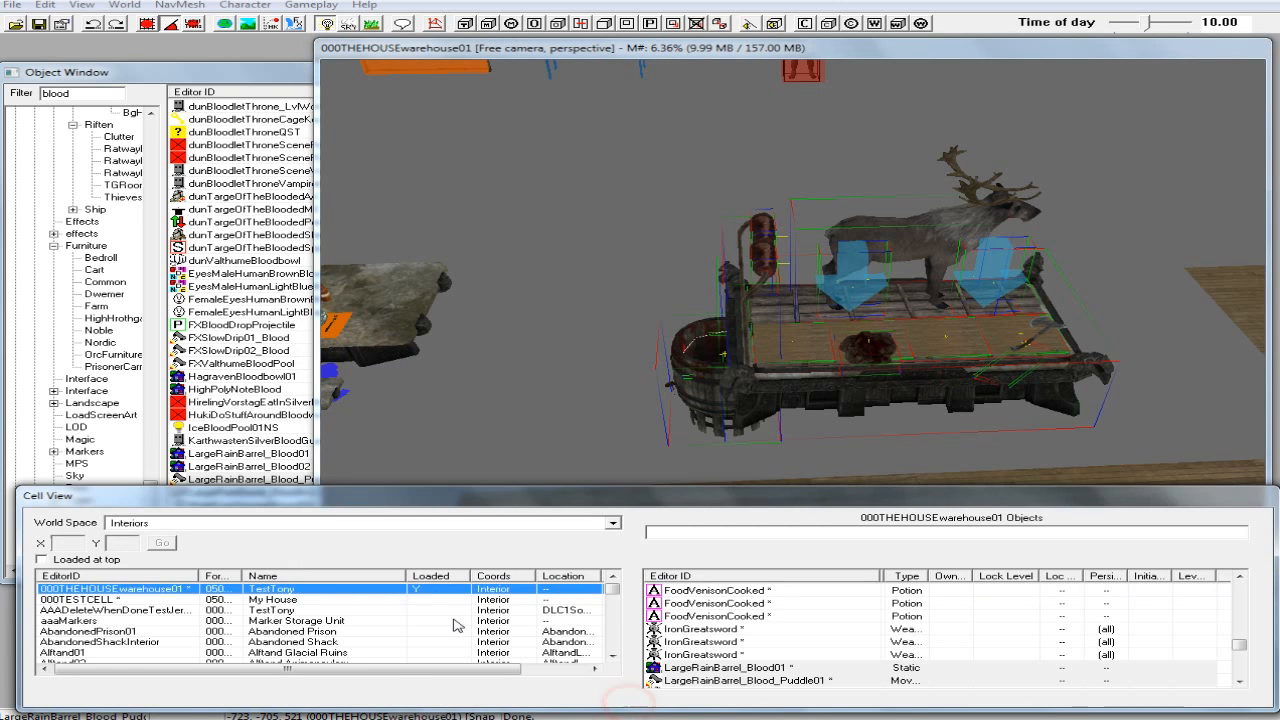
{"action": "left_click", "coordinate": [118, 600]}
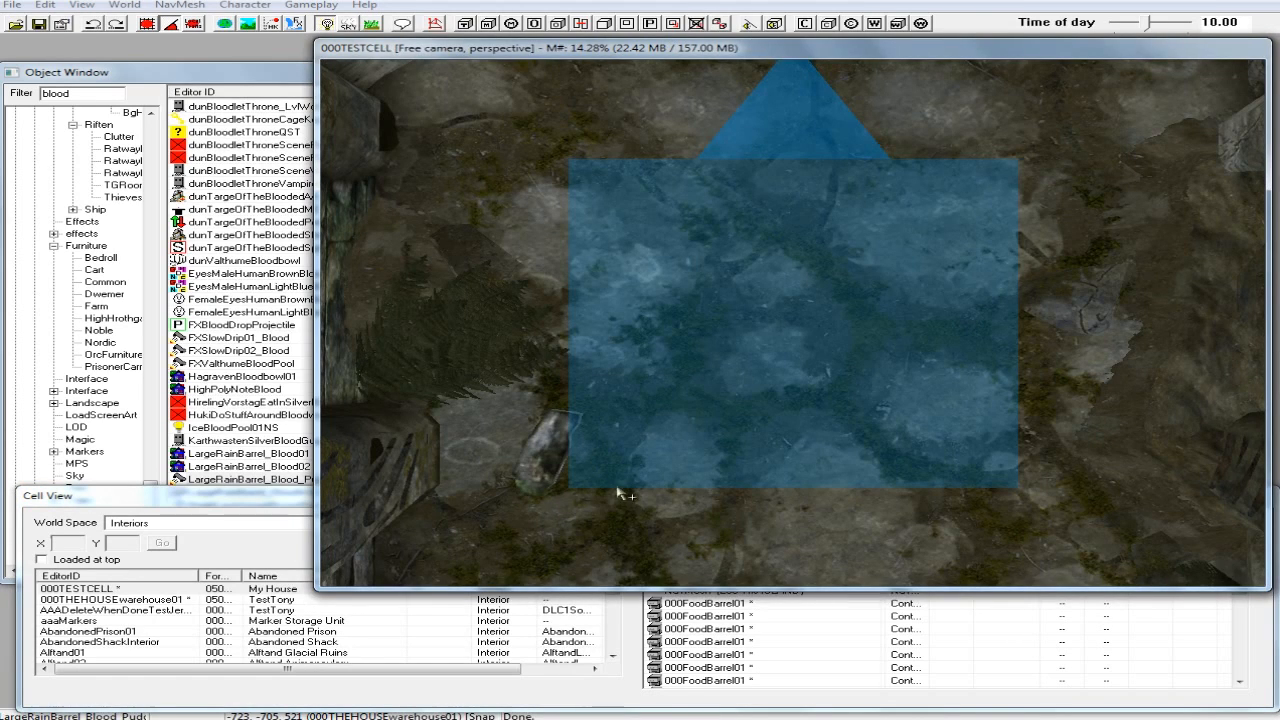
{"action": "left_click", "coordinate": [704, 418]}
{"action": "middle_click_drag", "start_coordinate": [790, 388], "coordinate": [888, 334], "text": "shift"}
{"action": "scroll", "coordinate": [884, 380], "scroll_direction": "down", "scroll_amount": 5}
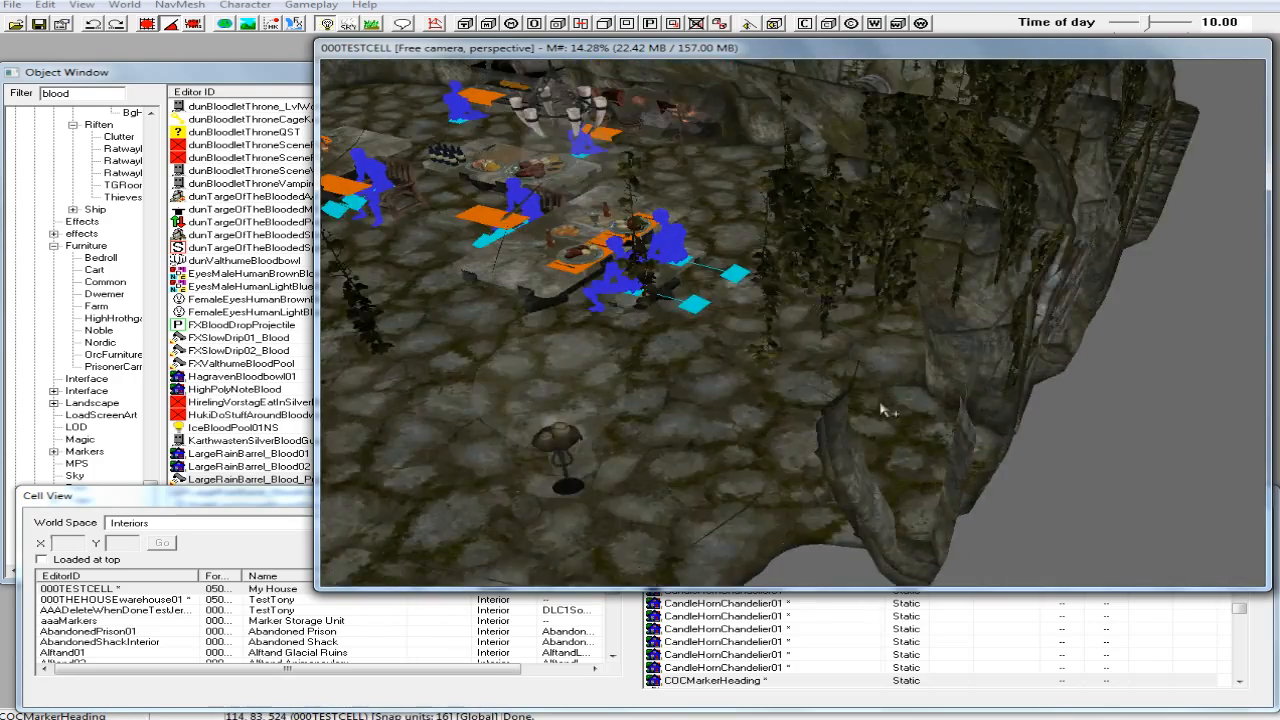
Paste the copied altar assembly on the cave floor before the vine-covered stone alcove beside the wooden gate.
{"action": "scroll", "coordinate": [883, 418], "scroll_direction": "down", "scroll_amount": 3}
{"action": "scroll", "coordinate": [800, 418], "scroll_direction": "up", "scroll_amount": 2}
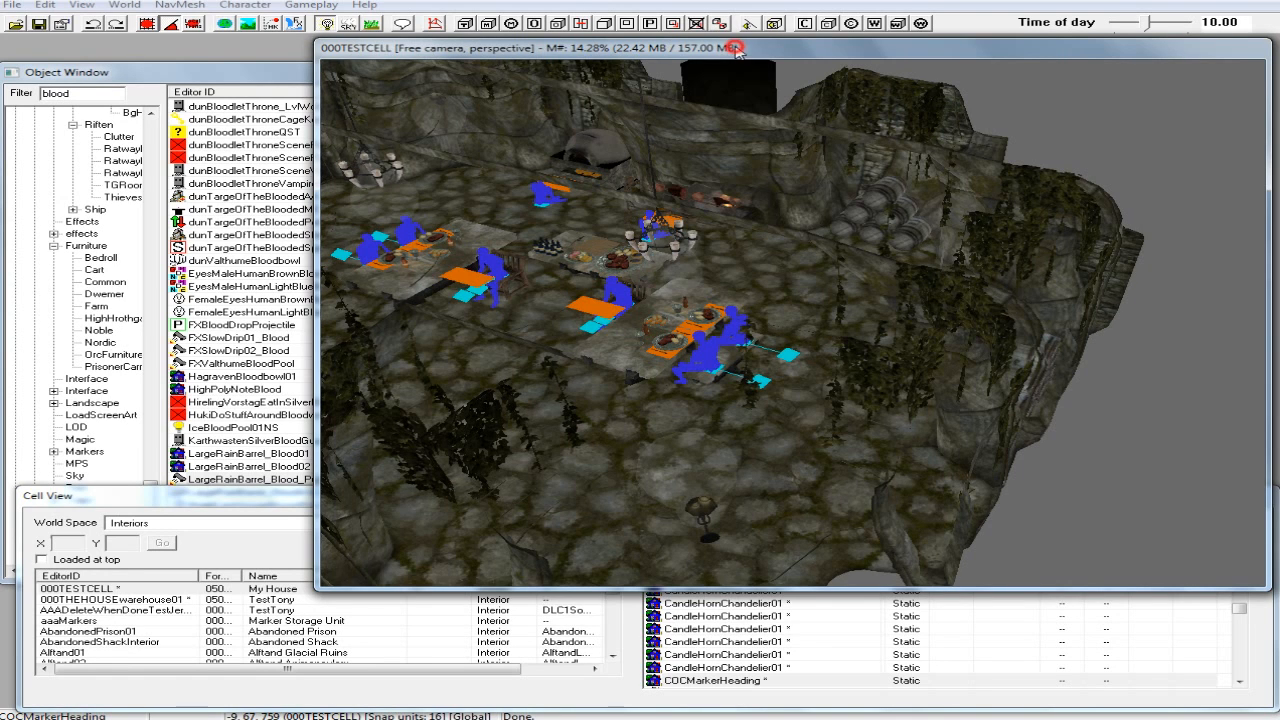
{"action": "middle_click_drag", "start_coordinate": [606, 312], "coordinate": [712, 335]}
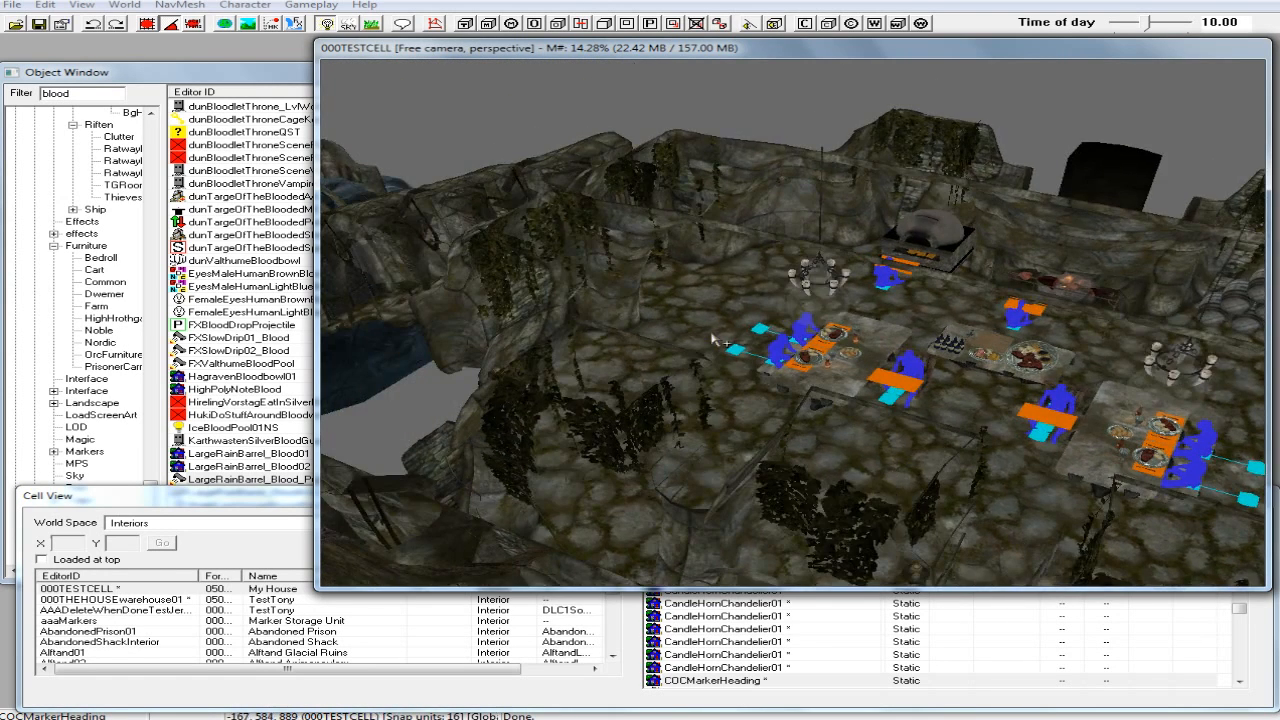
{"action": "middle_click_drag", "start_coordinate": [727, 337], "coordinate": [615, 375], "text": "shift"}
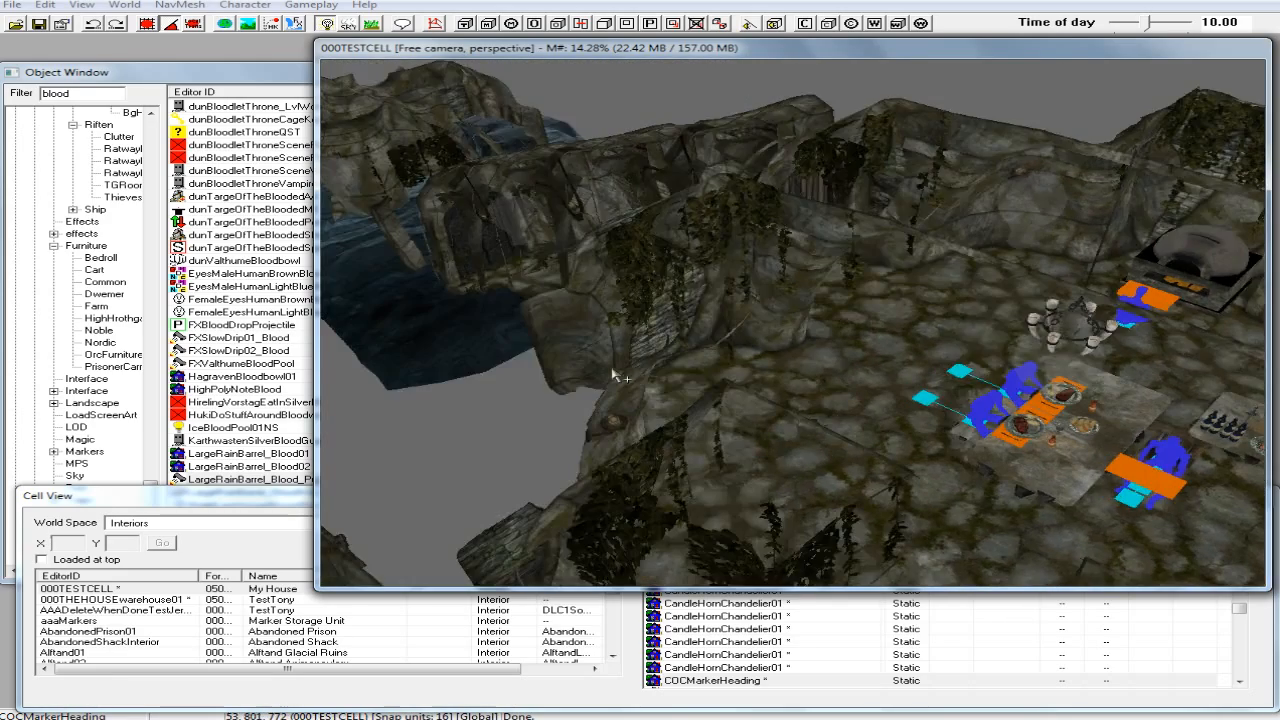
{"action": "left_click", "coordinate": [724, 370]}
{"action": "middle_click_drag", "start_coordinate": [724, 370], "coordinate": [667, 357], "text": "shift"}
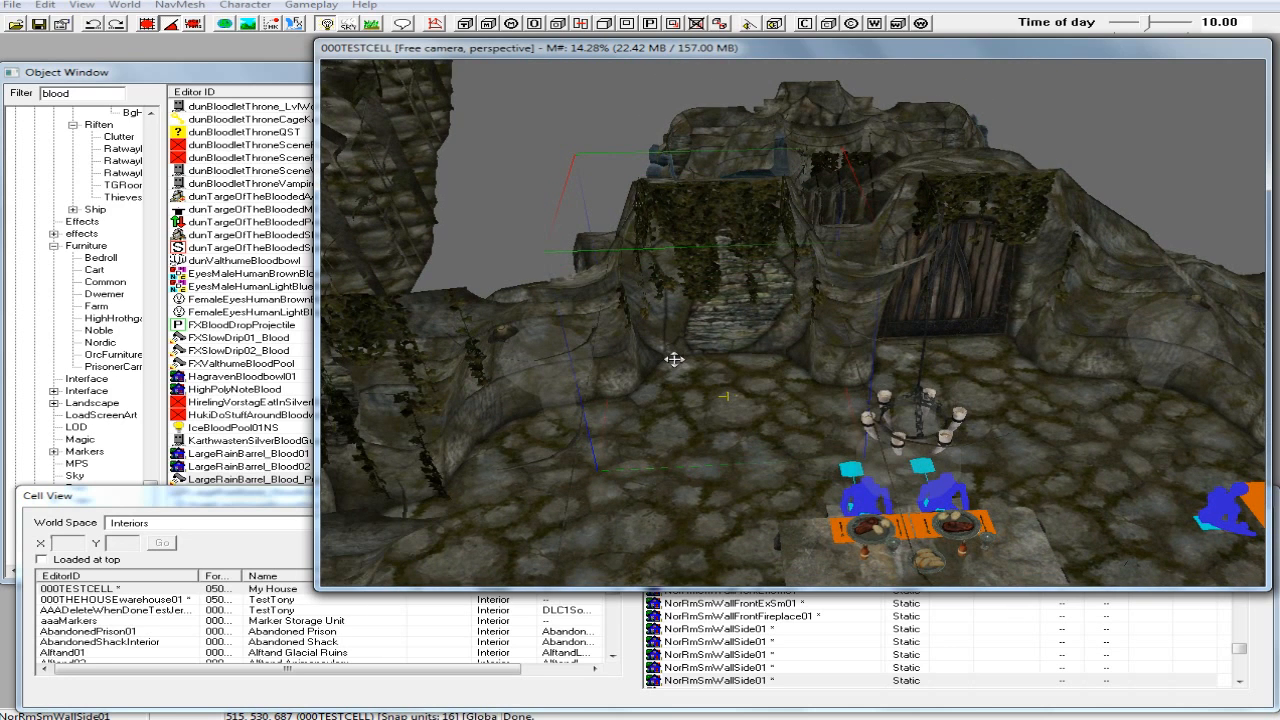
{"action": "right_click", "coordinate": [728, 404]}
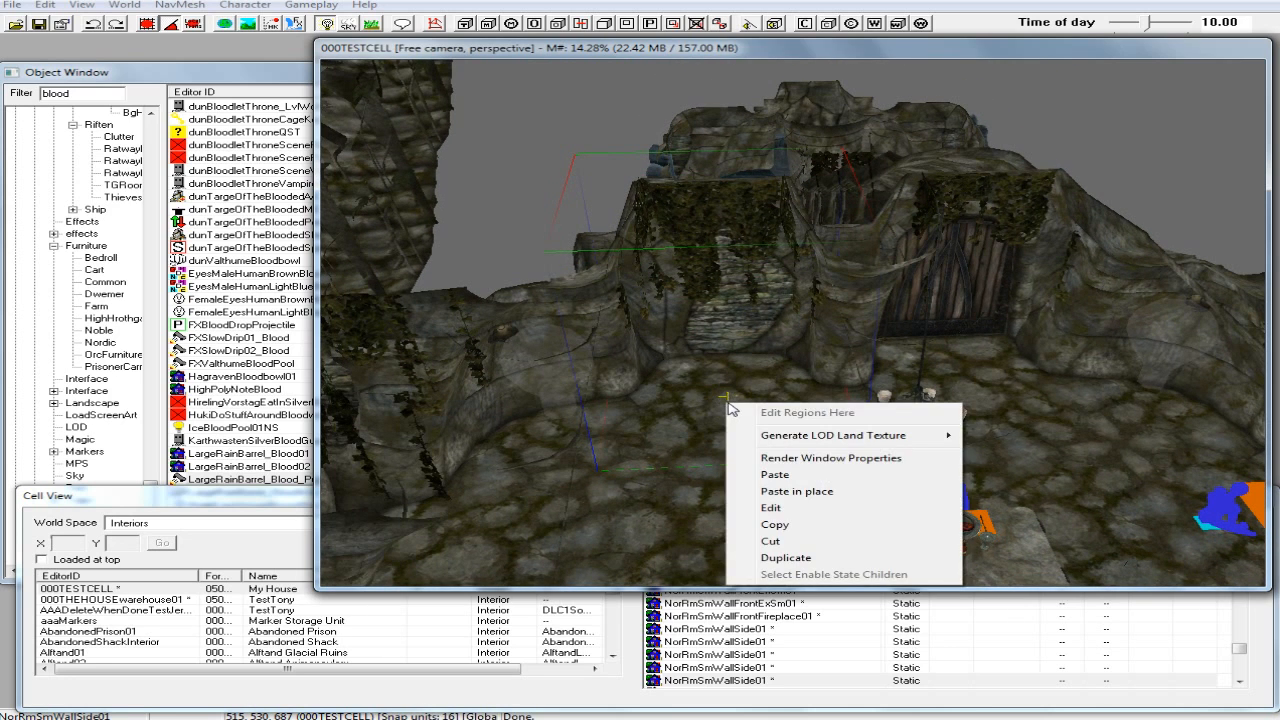
{"action": "key", "text": "ctrl+v"}
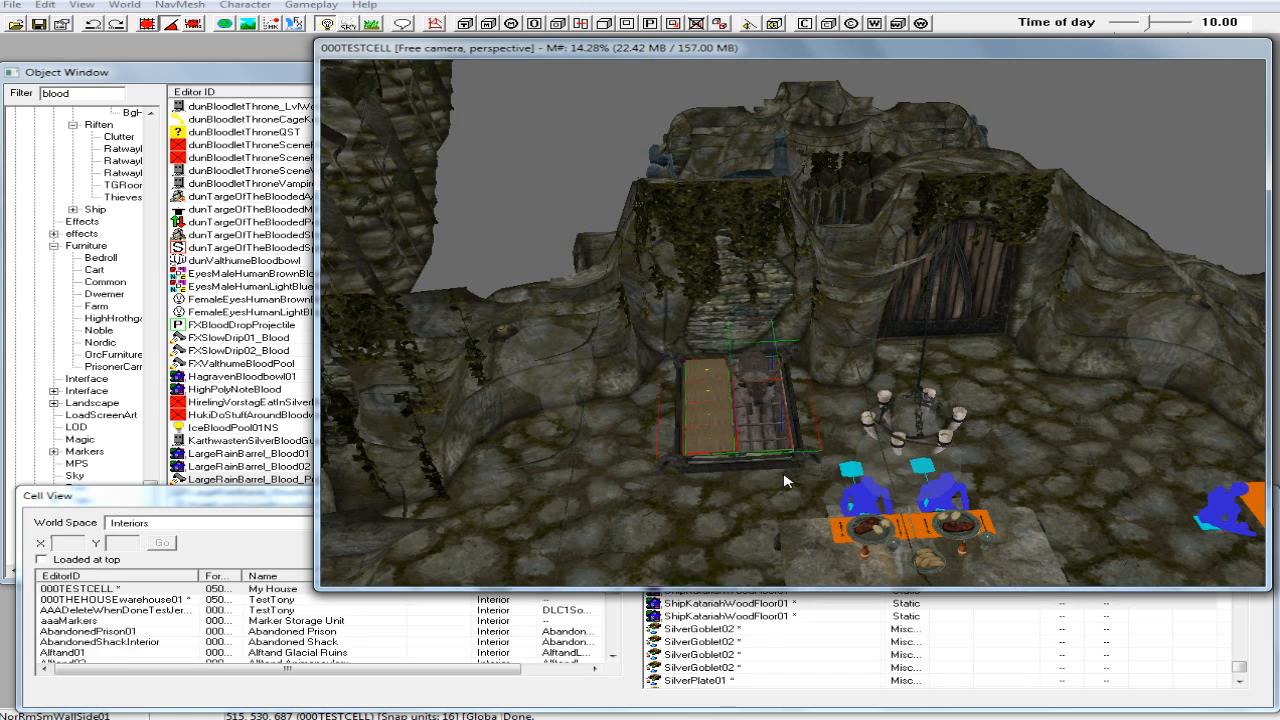
Rotate the altar assembly so its long side faces the room, and raise it out of the cave floor.
{"action": "right_click_drag", "start_coordinate": [740, 446], "coordinate": [773, 446]}
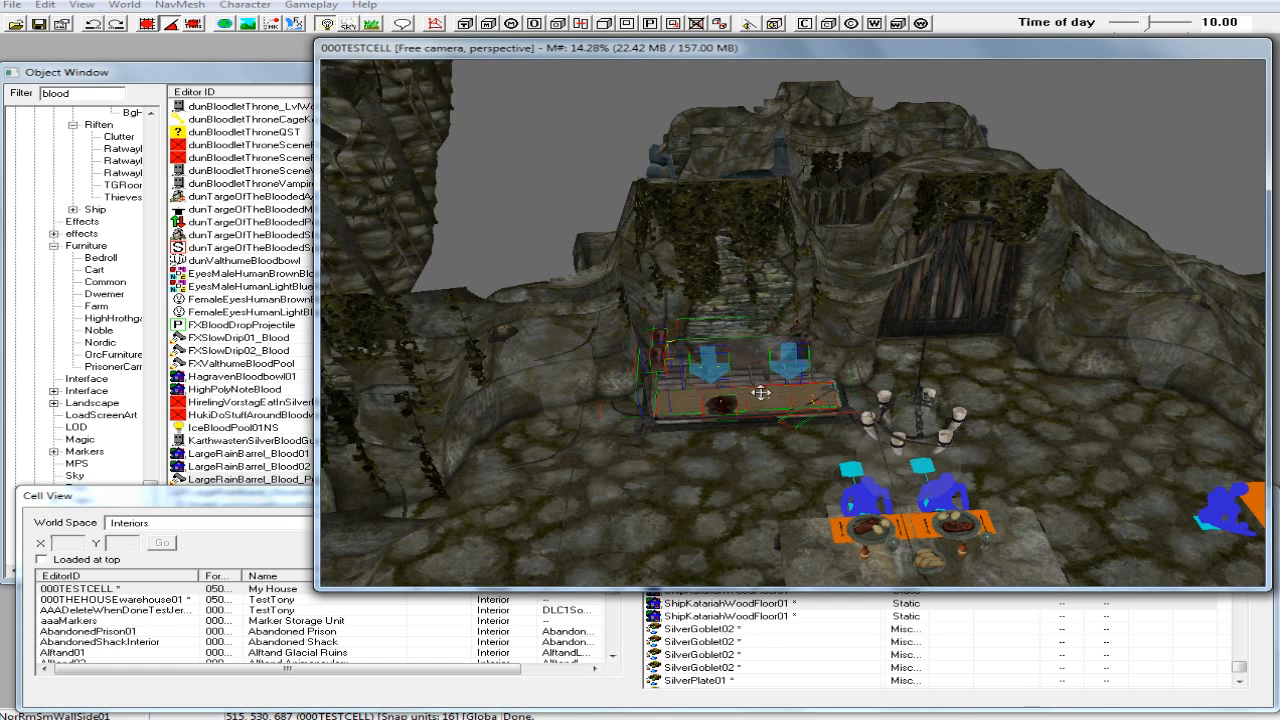
{"action": "scroll", "coordinate": [763, 385], "scroll_direction": "up", "scroll_amount": 5}
{"action": "scroll", "coordinate": [763, 380], "scroll_direction": "up", "scroll_amount": 5}
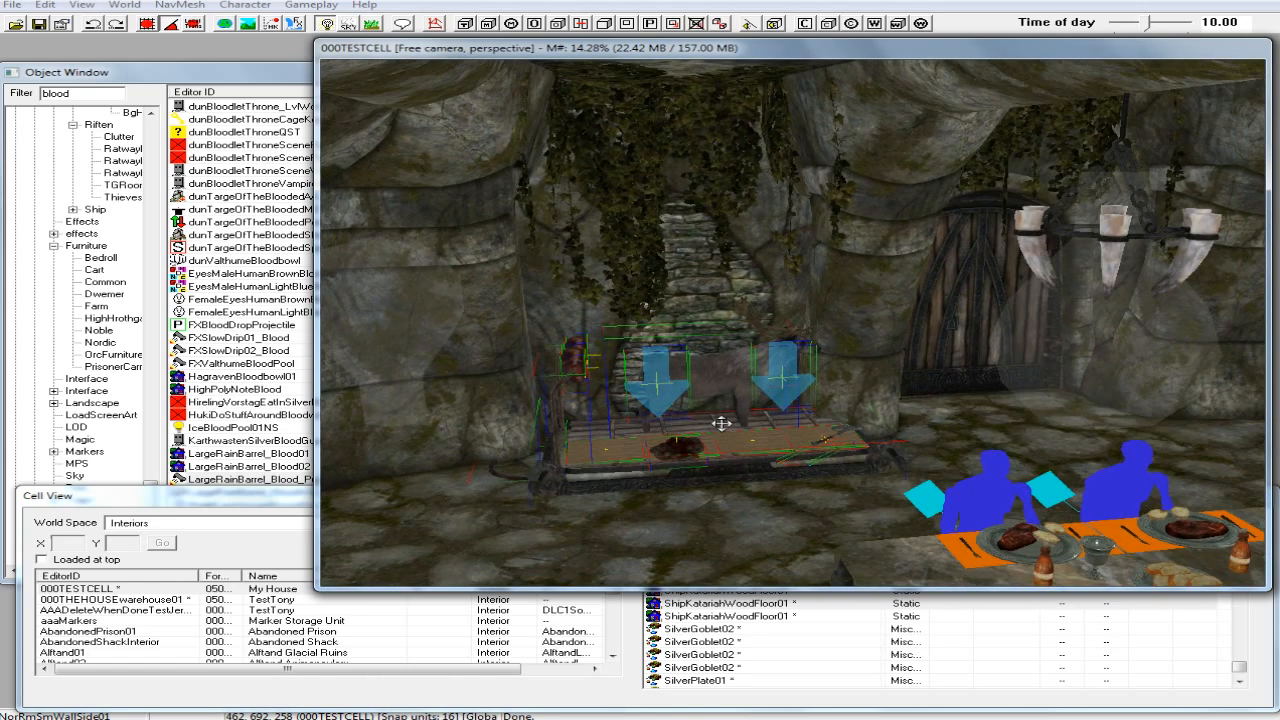
{"action": "key", "text": "z"}
{"action": "left_click_drag", "start_coordinate": [721, 424], "coordinate": [721, 385]}
{"action": "key", "text": "shift"}
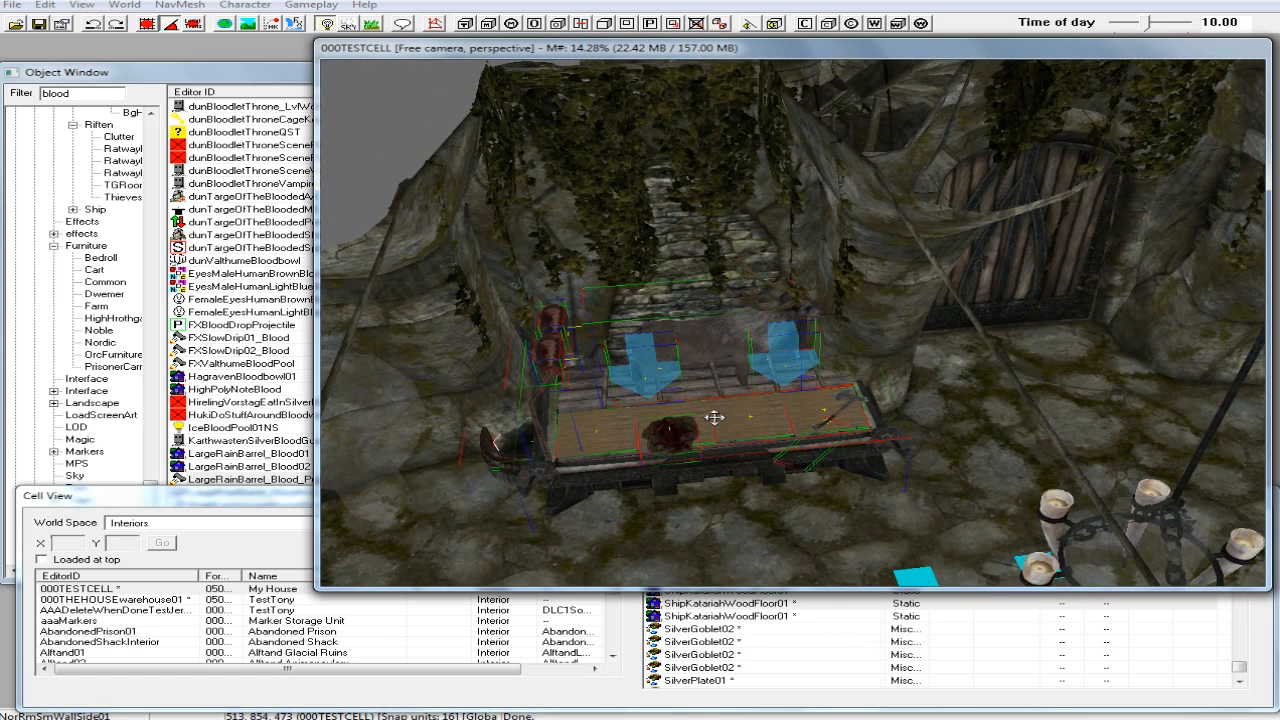
Position the altar assembly within the alcove, between the rock walls and in front of the stonework.
{"action": "middle_click_drag", "start_coordinate": [714, 418], "coordinate": [728, 270], "text": "shift"}
{"action": "left_click_drag", "start_coordinate": [722, 388], "coordinate": [735, 432]}
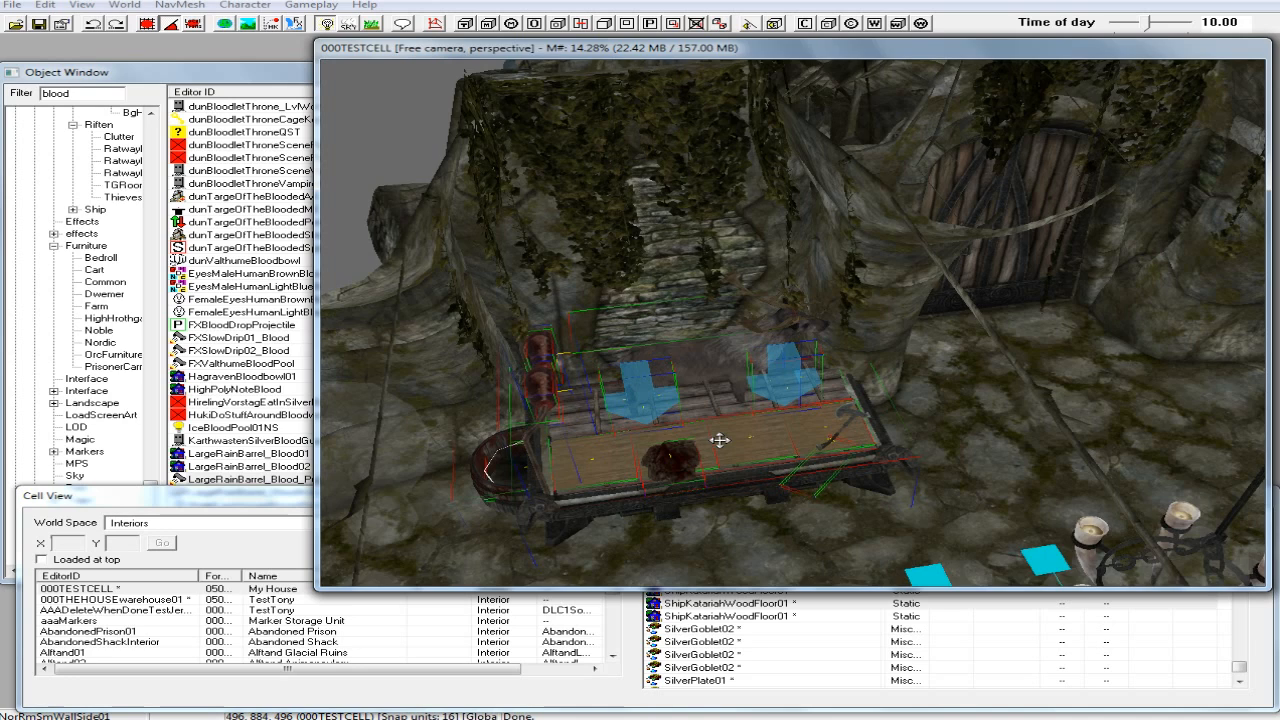
{"action": "middle_click_drag", "start_coordinate": [719, 453], "coordinate": [709, 481], "text": "shift"}
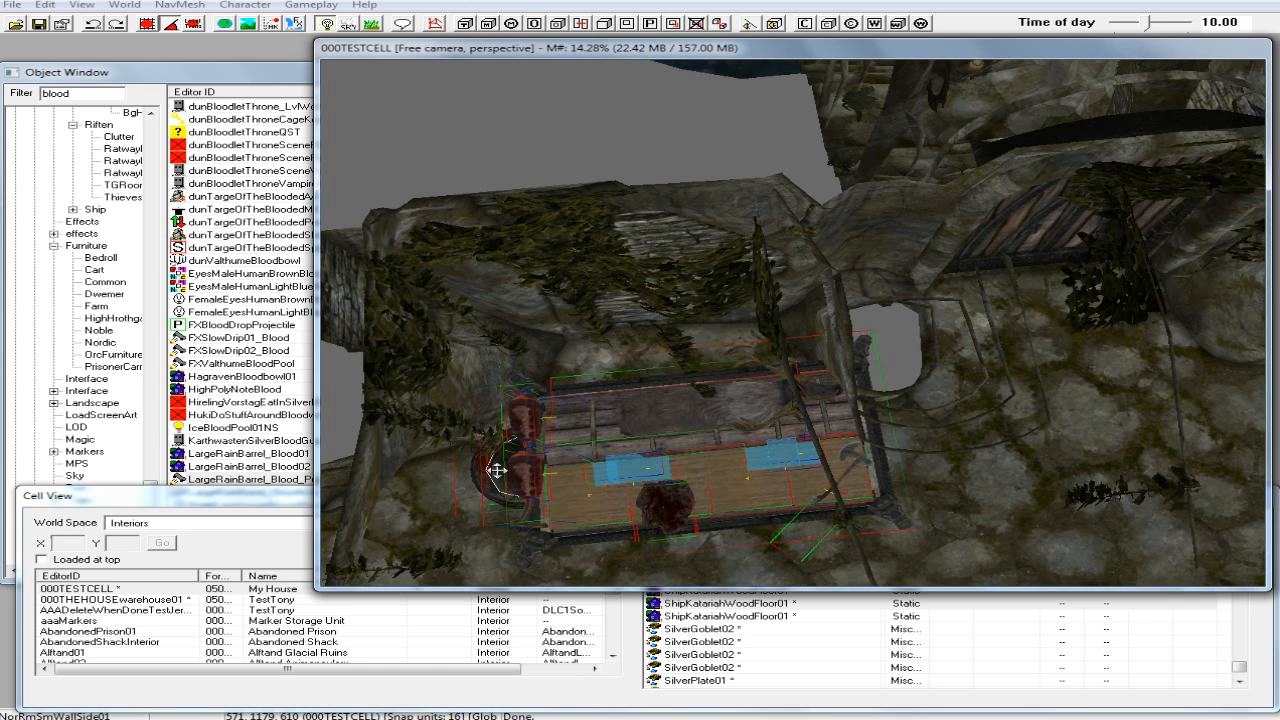
{"action": "middle_click_drag", "start_coordinate": [674, 371], "coordinate": [686, 341], "text": "shift"}
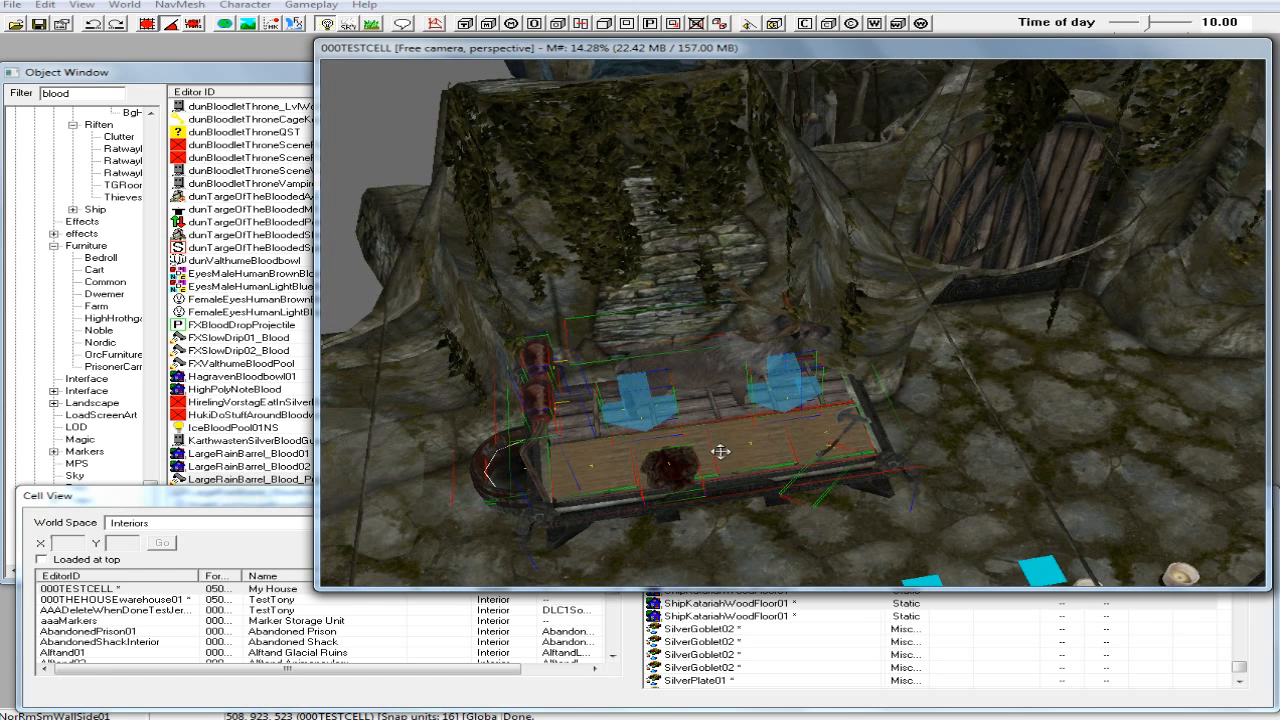
{"action": "mouse_move", "coordinate": [726, 449]}
{"action": "left_mouse_down"}
{"action": "mouse_move", "coordinate": [714, 432]}
{"action": "mouse_move", "coordinate": [700, 458]}
{"action": "mouse_move", "coordinate": [719, 449]}
{"action": "mouse_move", "coordinate": [709, 444]}
{"action": "left_mouse_up"}
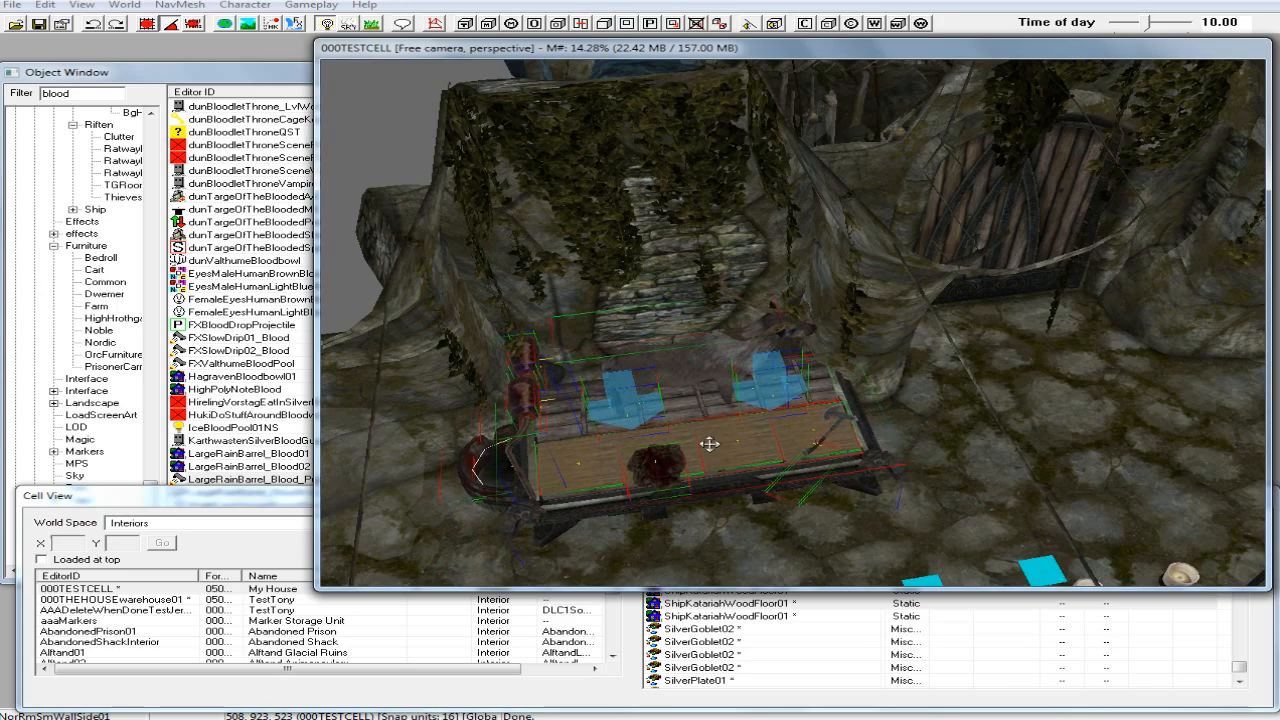
Move BloodyRags01 along the altar's wooden top to the end nearest the spit and barrel.
{"action": "middle_click_drag", "start_coordinate": [709, 444], "coordinate": [762, 522], "text": "shift"}
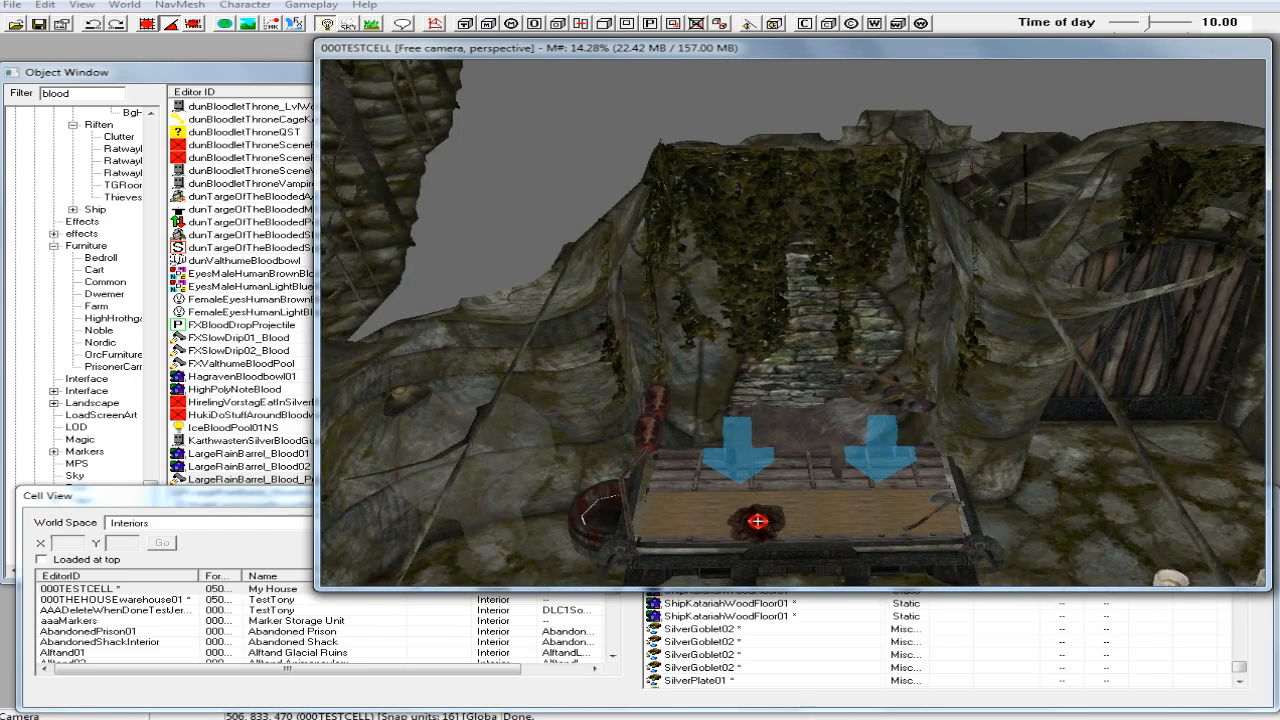
{"action": "left_click", "coordinate": [758, 527]}
{"action": "left_click_drag", "start_coordinate": [758, 527], "coordinate": [676, 520]}
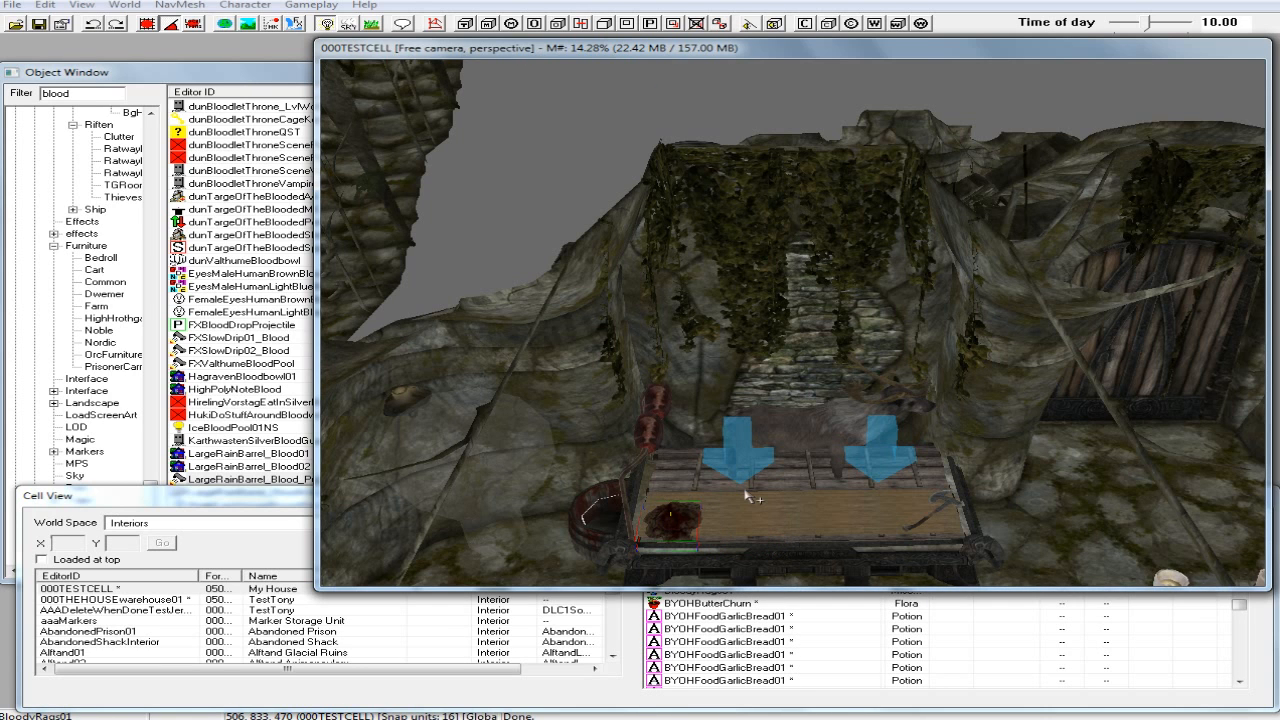
Adjust the height of the dead deer, 000DeerDEAD01, upward on the altar.
{"action": "middle_click_drag", "start_coordinate": [746, 492], "coordinate": [766, 460], "text": "shift"}
{"action": "scroll", "coordinate": [756, 460], "scroll_direction": "up", "scroll_amount": 4}
{"action": "left_click", "coordinate": [865, 460]}
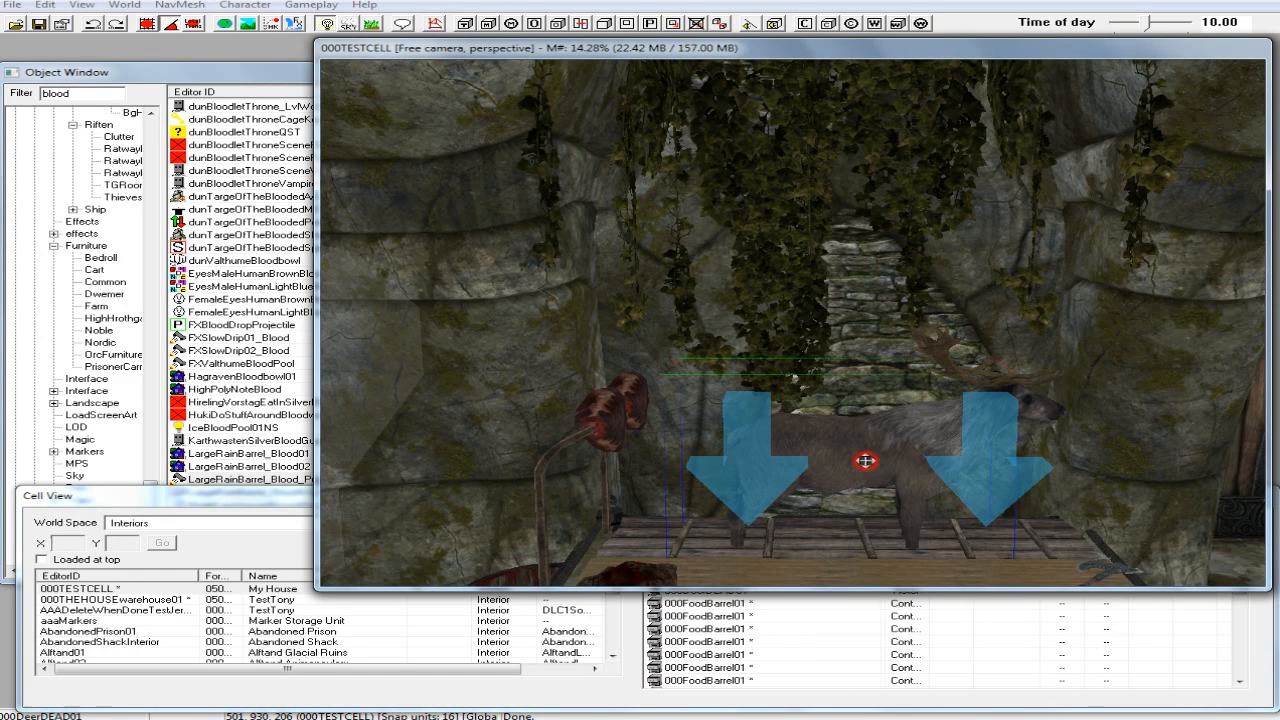
{"action": "key", "text": "z"}
{"action": "left_click_drag", "start_coordinate": [865, 460], "coordinate": [866, 427]}
{"action": "scroll", "coordinate": [866, 430], "scroll_direction": "up", "scroll_amount": 5}
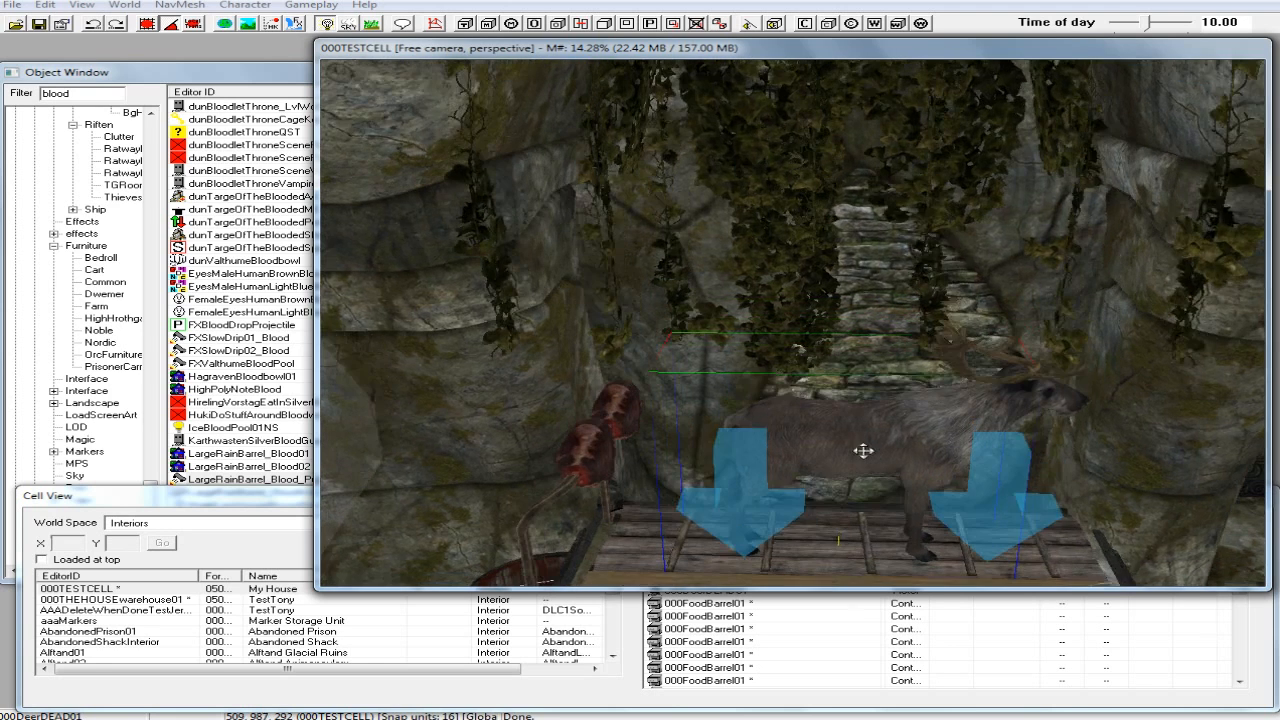
Filter the complete object list by "Noble" instead of "blood".
{"action": "scroll", "coordinate": [864, 456], "scroll_direction": "up", "scroll_amount": 5}
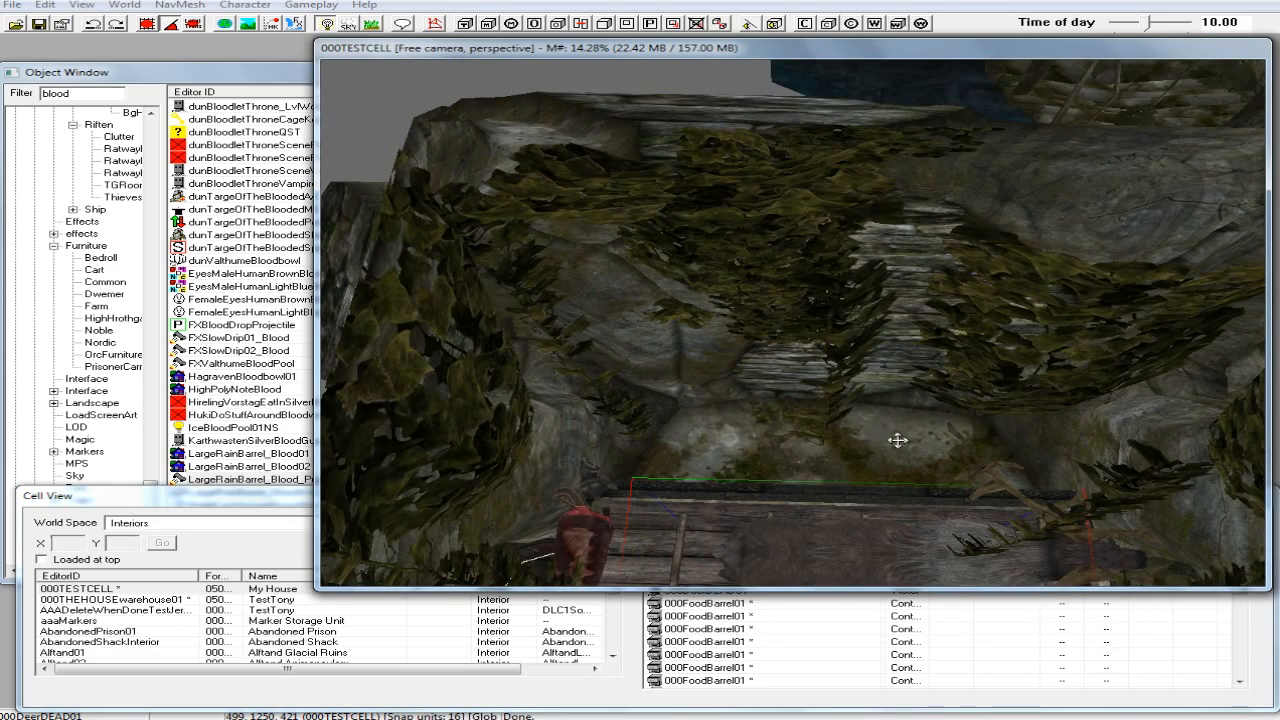
{"action": "scroll", "coordinate": [892, 440], "scroll_direction": "down", "scroll_amount": 5}
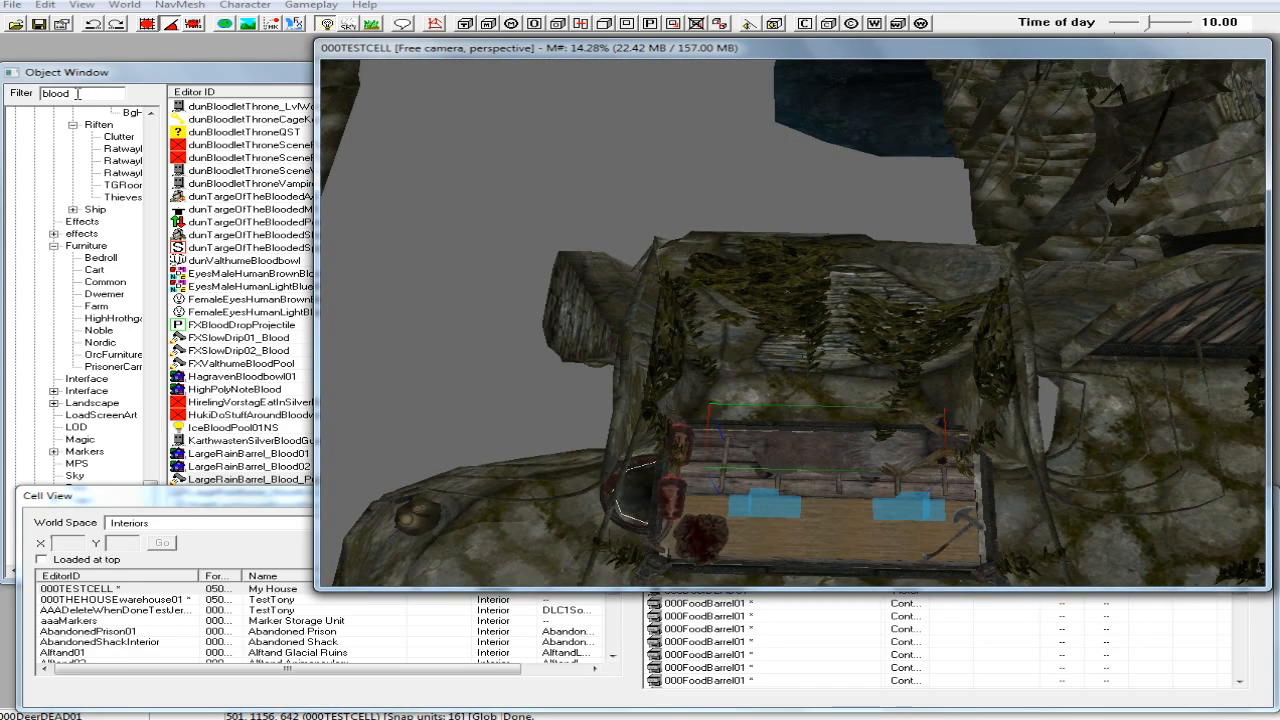
{"action": "left_click_drag", "start_coordinate": [78, 93], "coordinate": [48, 94]}
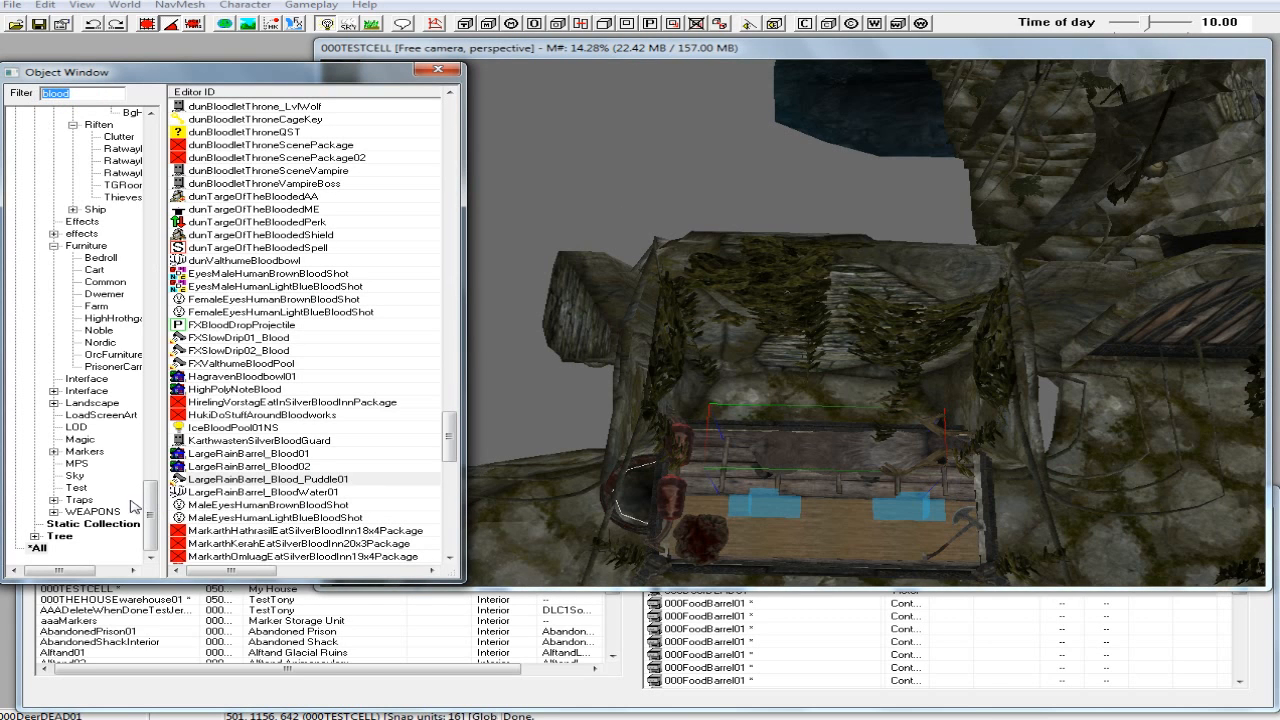
{"action": "left_click", "coordinate": [138, 527]}
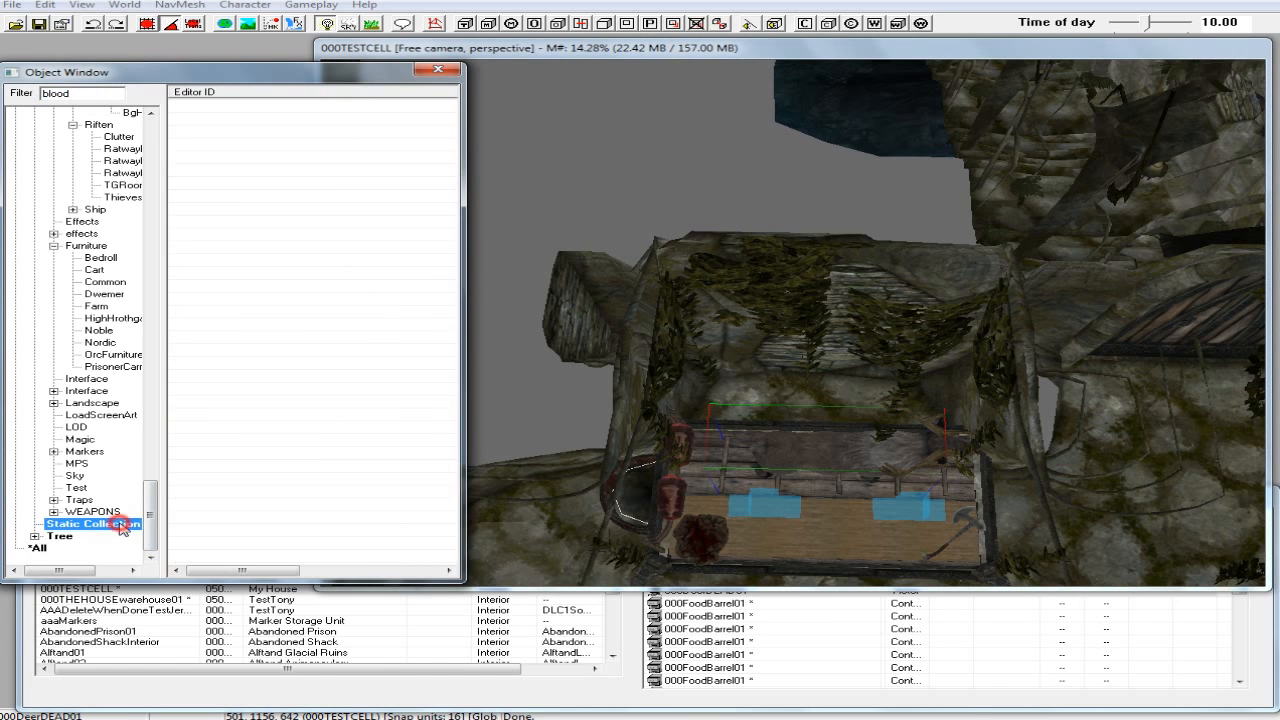
{"action": "double_click", "coordinate": [77, 95]}
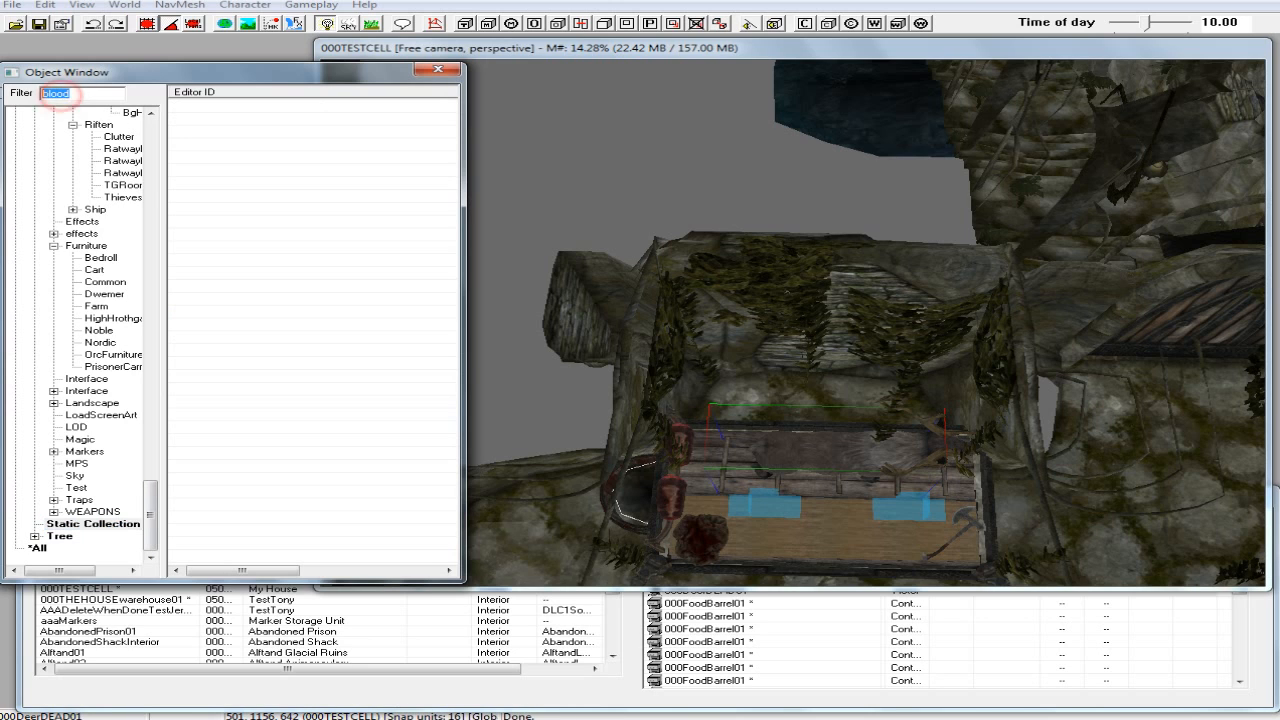
{"action": "key", "text": "BackSpace"}
{"action": "left_click", "coordinate": [38, 548]}
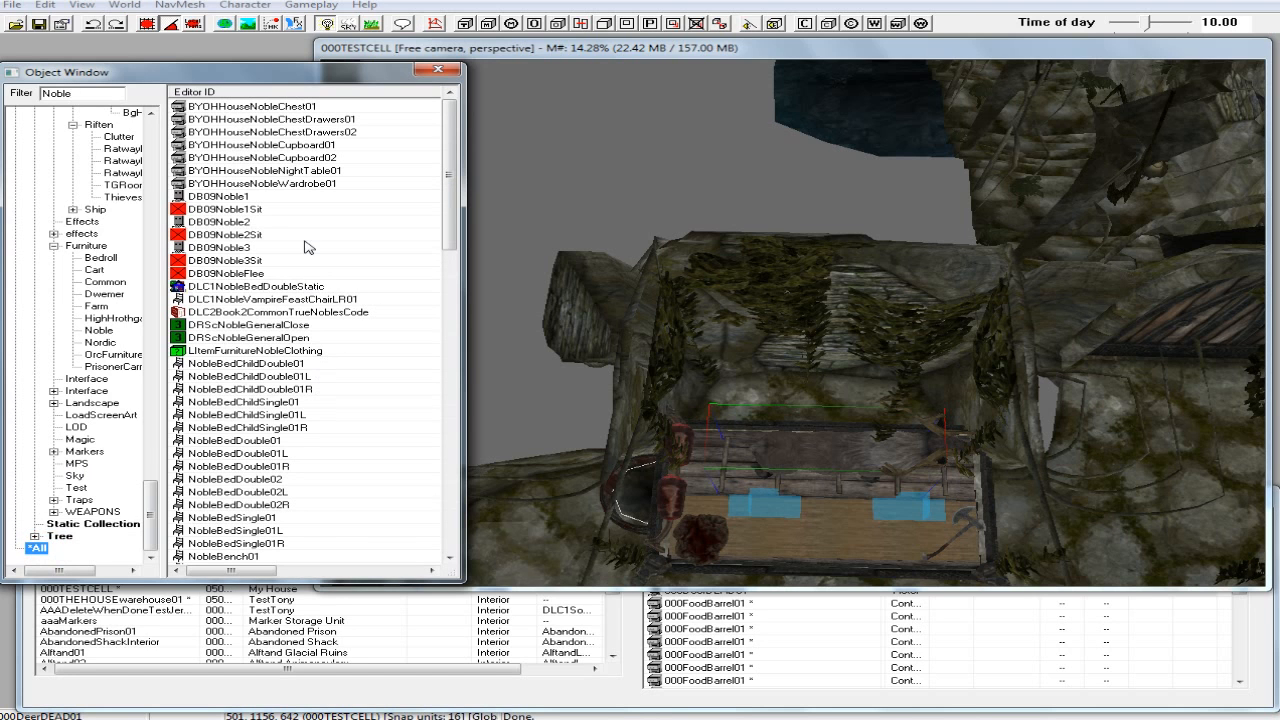
Find NobleDivider01 among the filtered objects and place it in the alcove behind the altar.
{"action": "left_click", "coordinate": [245, 187]}
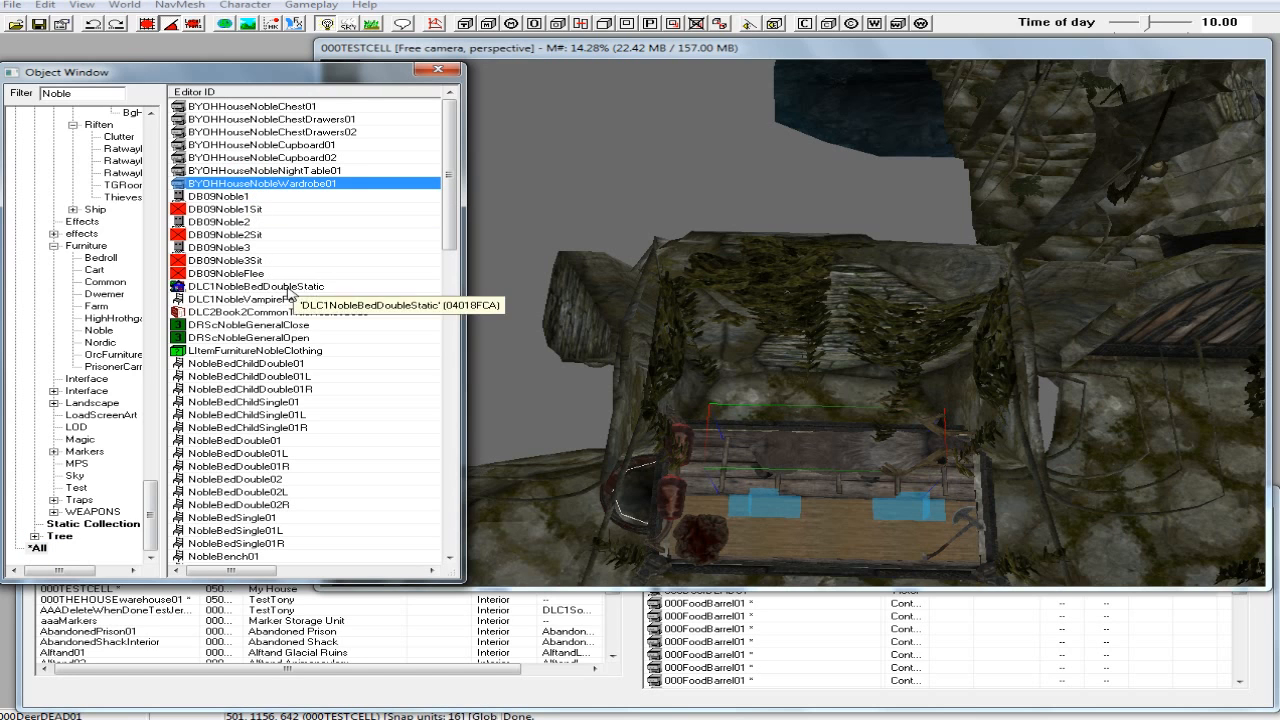
{"action": "scroll", "coordinate": [285, 305], "scroll_direction": "down", "scroll_amount": 5}
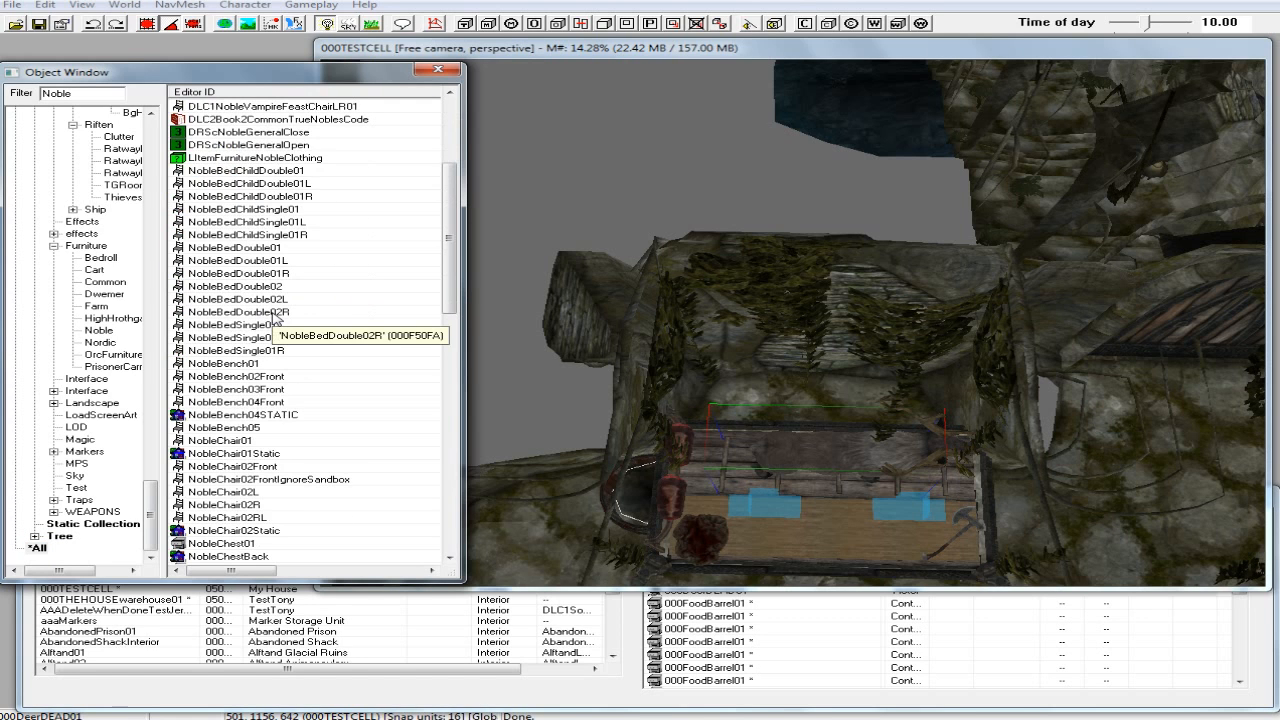
{"action": "scroll", "coordinate": [275, 318], "scroll_direction": "down", "scroll_amount": 1}
{"action": "scroll", "coordinate": [273, 342], "scroll_direction": "down", "scroll_amount": 2}
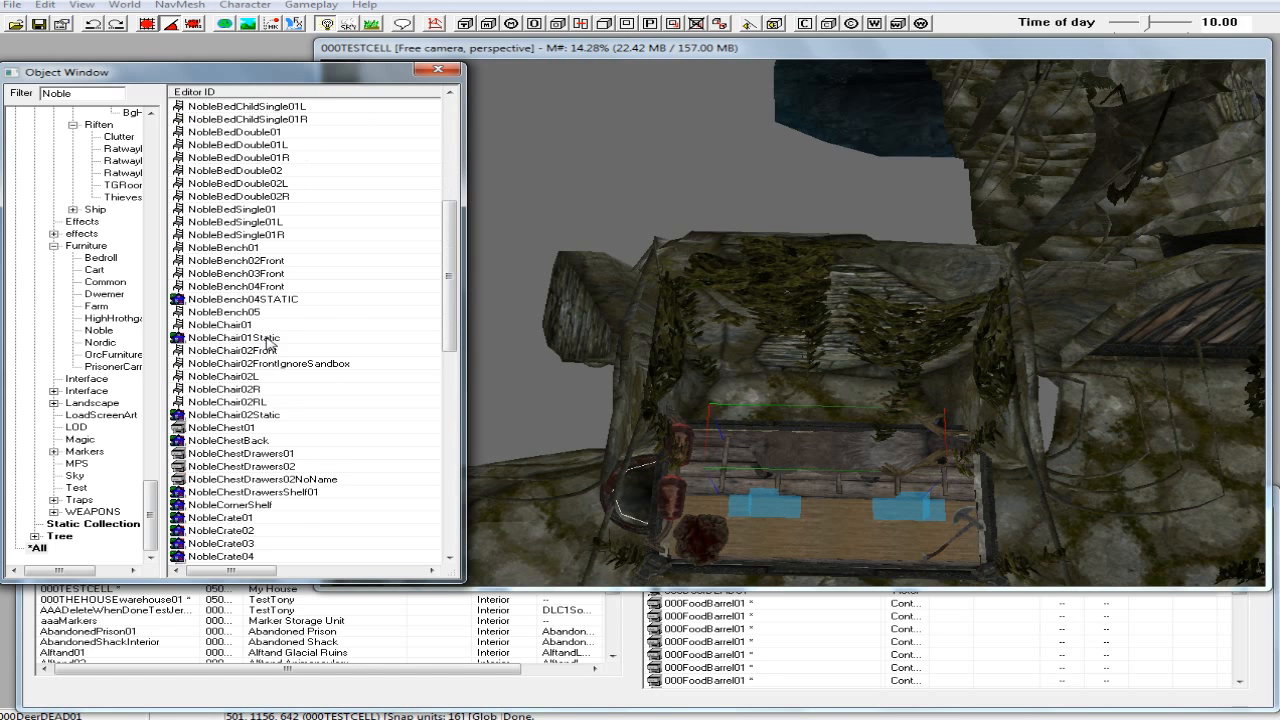
{"action": "scroll", "coordinate": [277, 434], "scroll_direction": "down", "scroll_amount": 2}
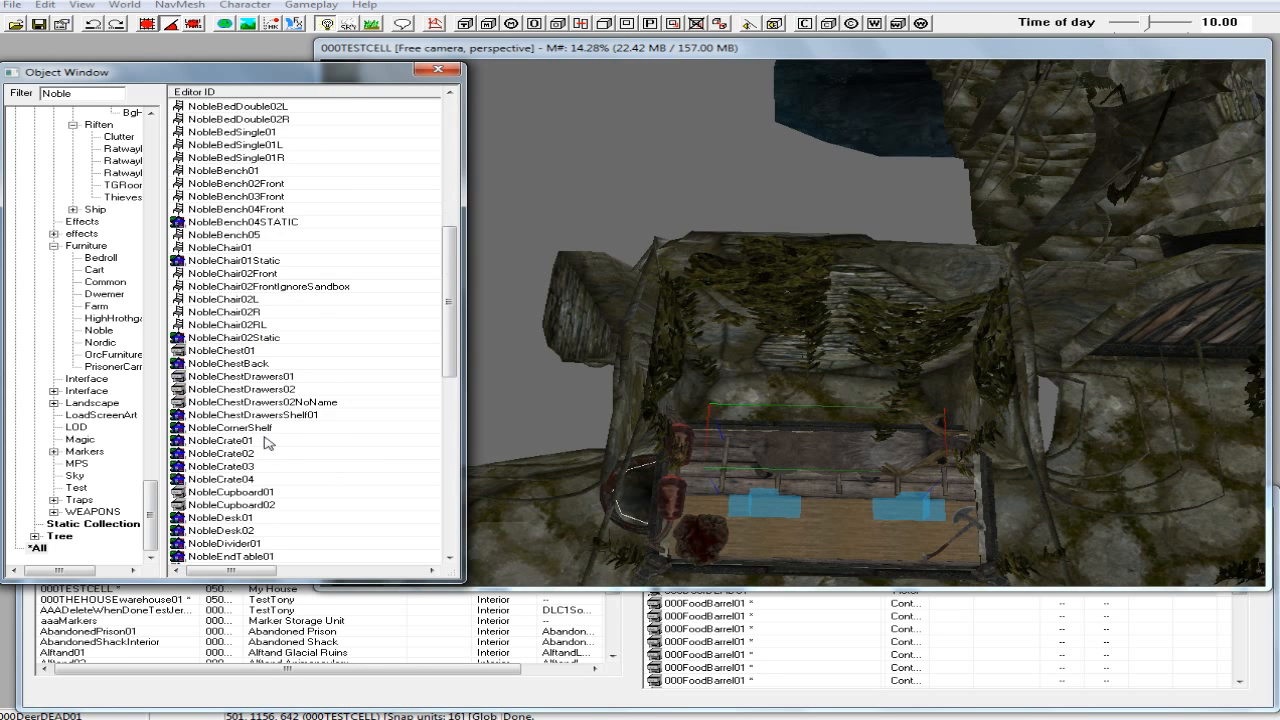
{"action": "scroll", "coordinate": [255, 450], "scroll_direction": "down", "scroll_amount": 1}
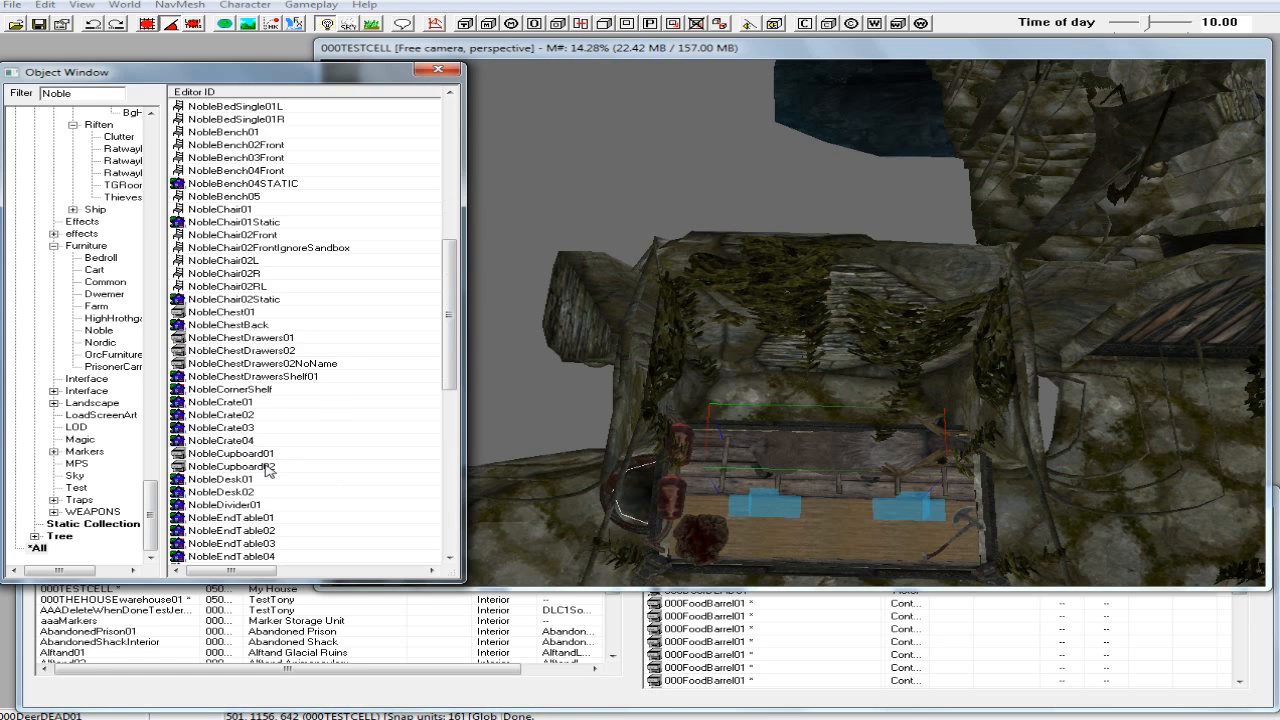
{"action": "scroll", "coordinate": [275, 476], "scroll_direction": "down", "scroll_amount": 1}
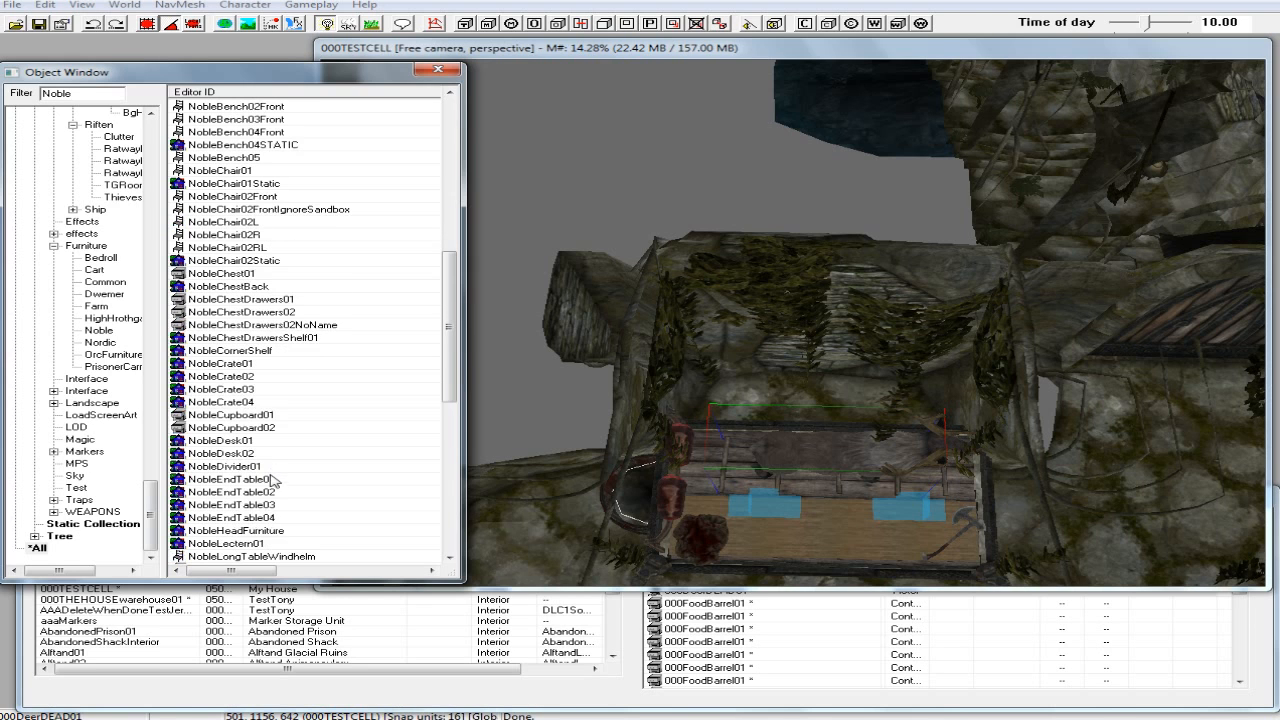
{"action": "left_click", "coordinate": [246, 467]}
{"action": "left_click_drag", "start_coordinate": [180, 471], "coordinate": [791, 404]}
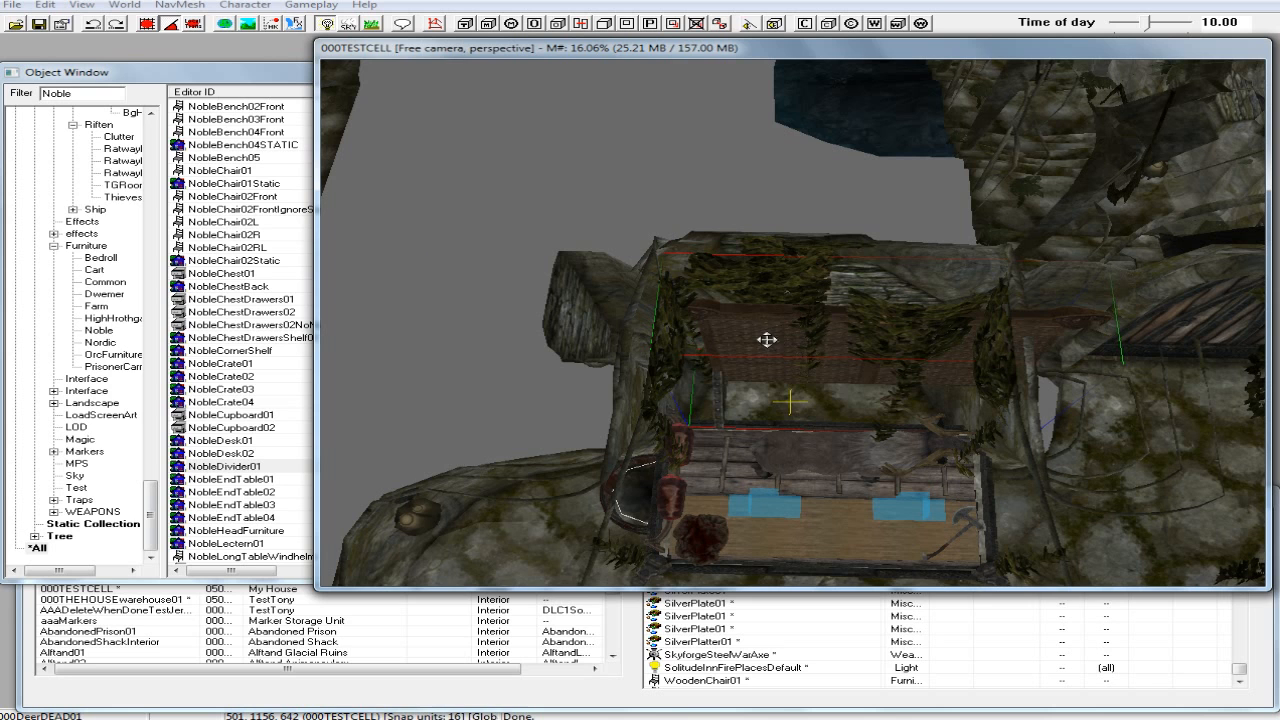
Shift the divider sideways to span the alcove behind the altar, and scale it up.
{"action": "left_click_drag", "start_coordinate": [761, 346], "coordinate": [710, 368]}
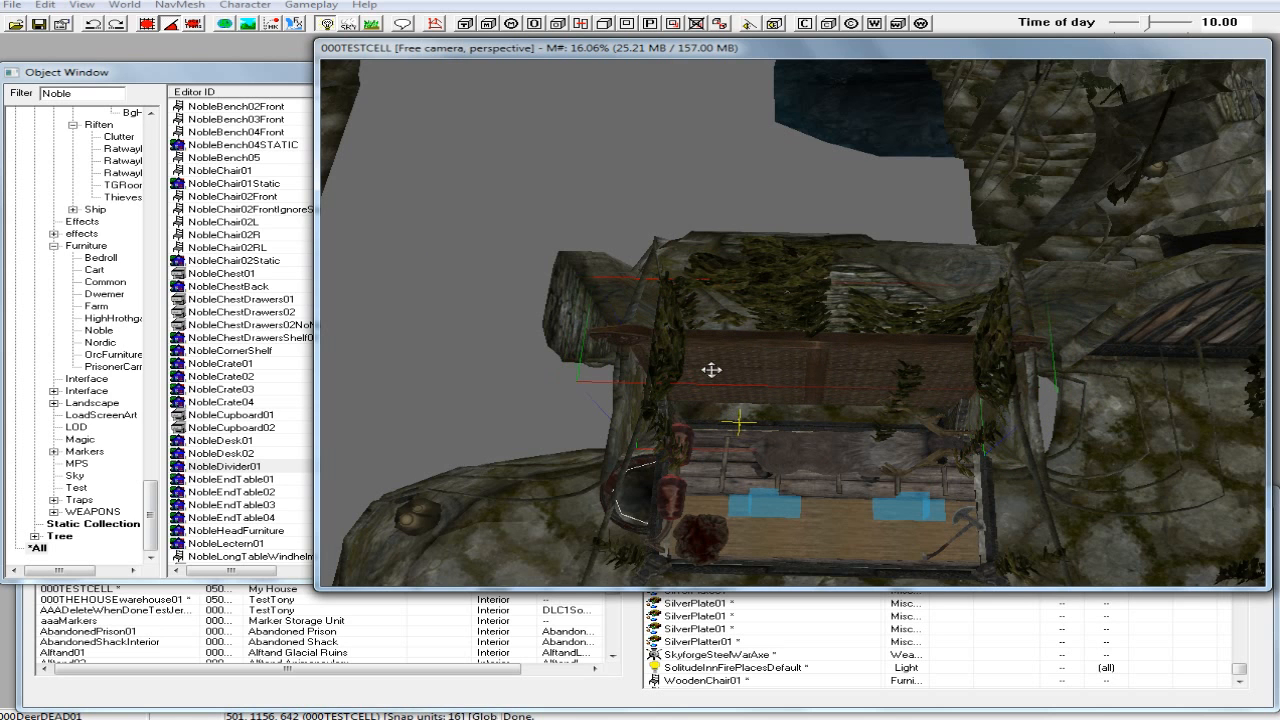
{"action": "mouse_move", "coordinate": [711, 366]}
{"action": "middle_mouse_down", "text": "shift"}
{"action": "mouse_move", "coordinate": [709, 329]}
{"action": "mouse_move", "coordinate": [709, 363]}
{"action": "middle_mouse_up", "text": "shift"}
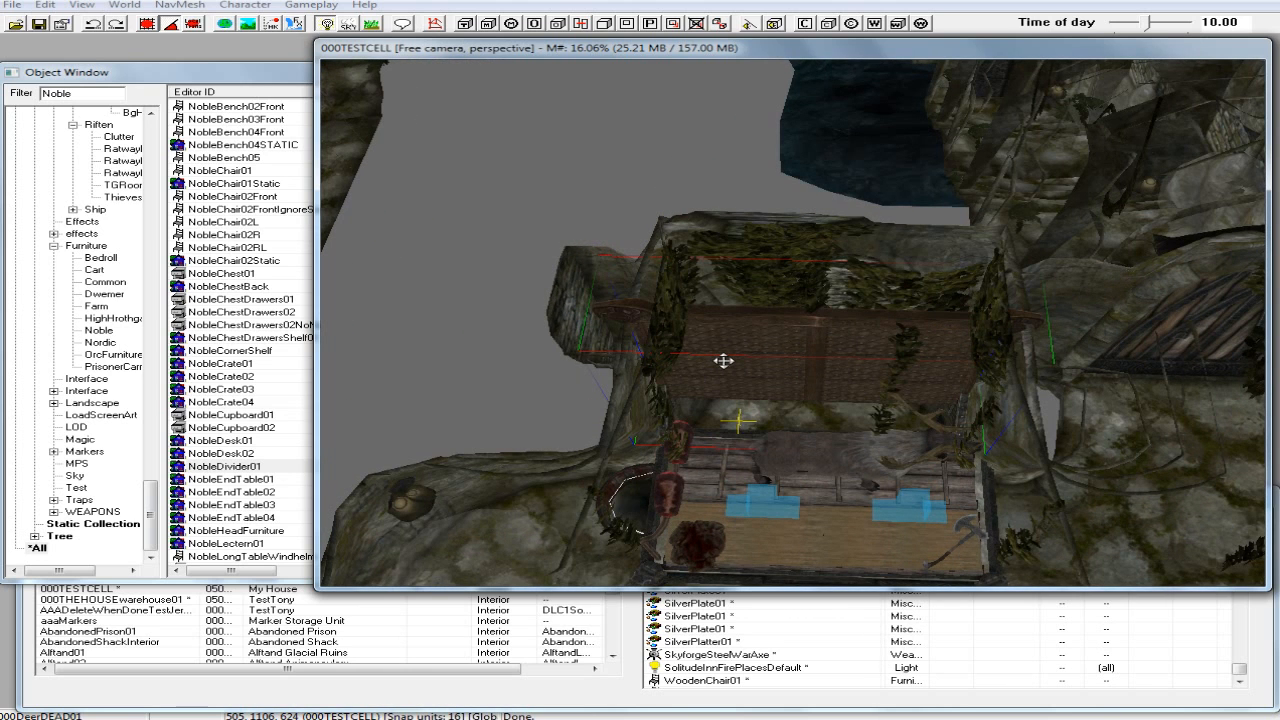
{"action": "key", "text": "s"}
{"action": "left_click_drag", "start_coordinate": [724, 362], "coordinate": [756, 362]}
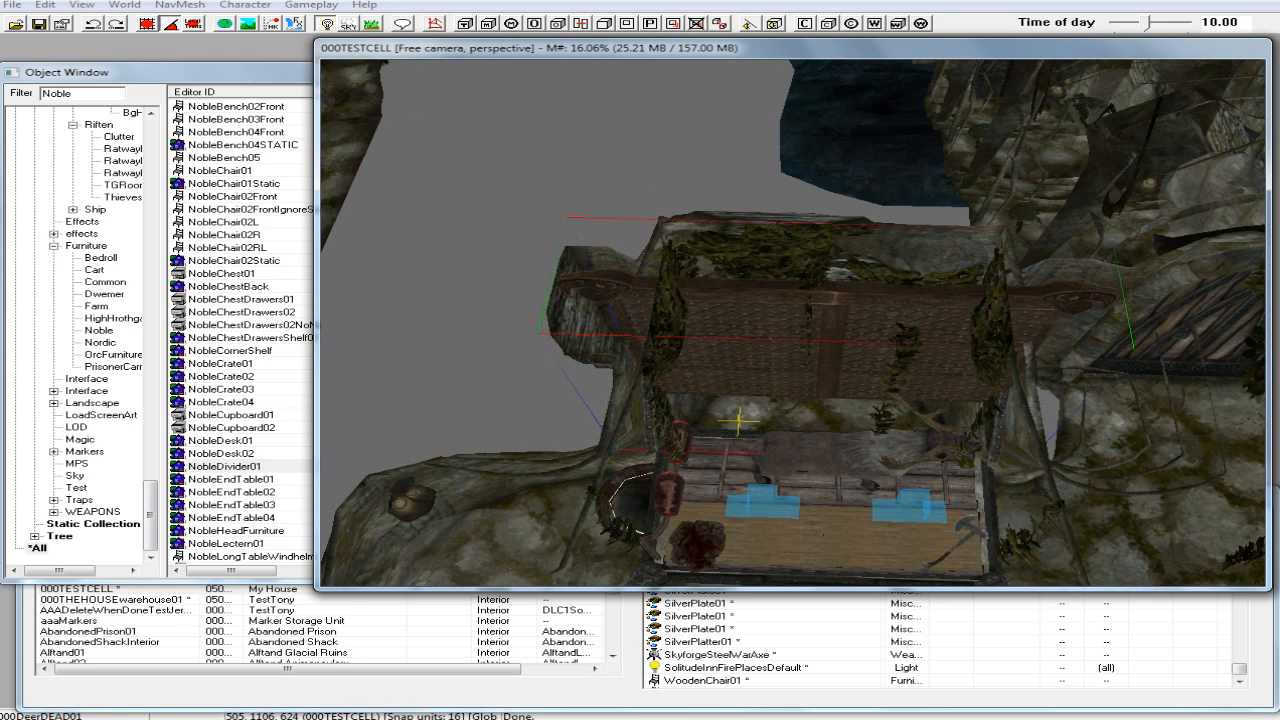
Lower the divider until its panel stands directly behind the deer, with its base down at the altar.
{"action": "middle_click_drag", "start_coordinate": [720, 354], "coordinate": [746, 300], "text": "shift"}
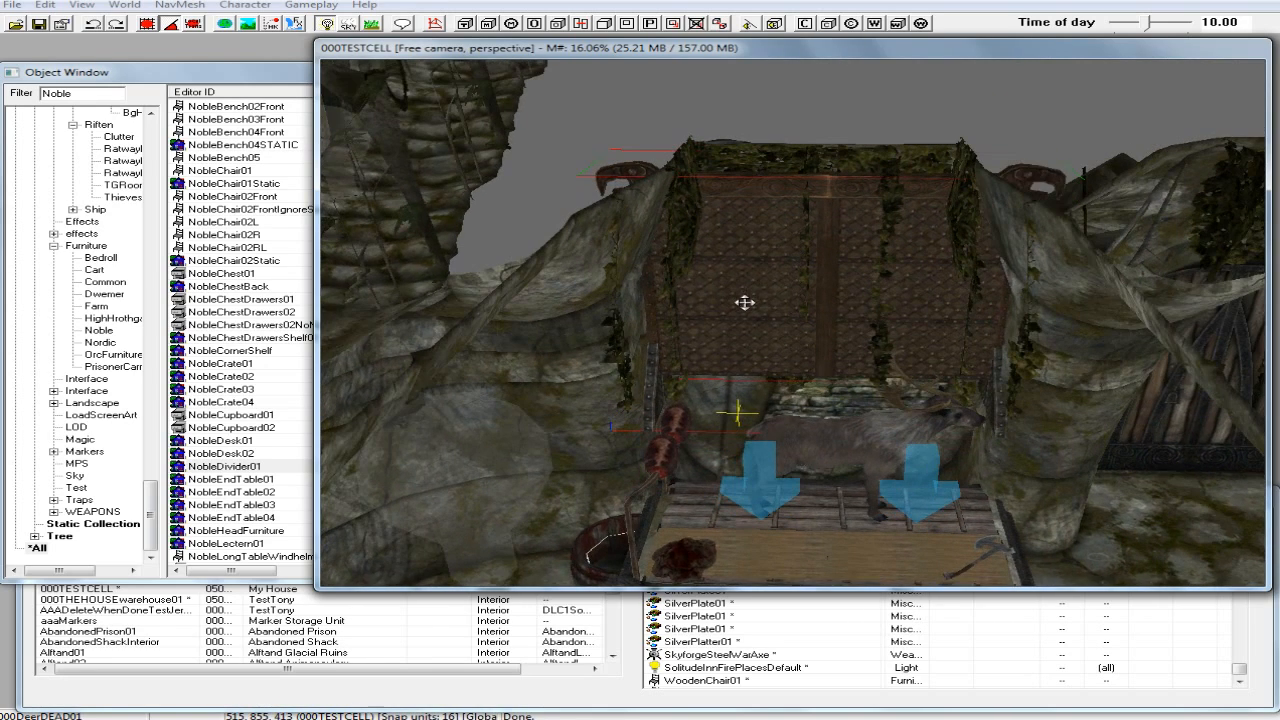
{"action": "key", "text": "z"}
{"action": "left_click_drag", "start_coordinate": [779, 296], "coordinate": [779, 422]}
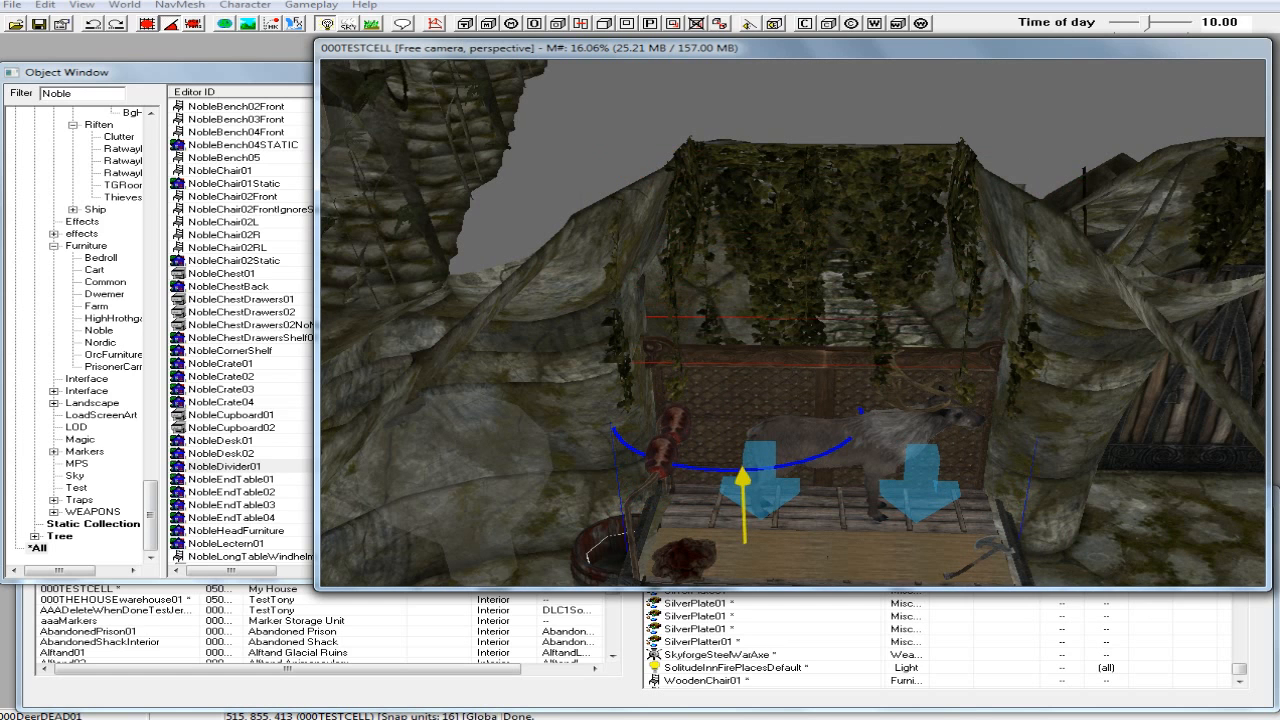
{"action": "left_click_drag", "start_coordinate": [779, 422], "coordinate": [778, 450]}
{"action": "middle_click_drag", "start_coordinate": [777, 452], "coordinate": [769, 460], "text": "shift"}
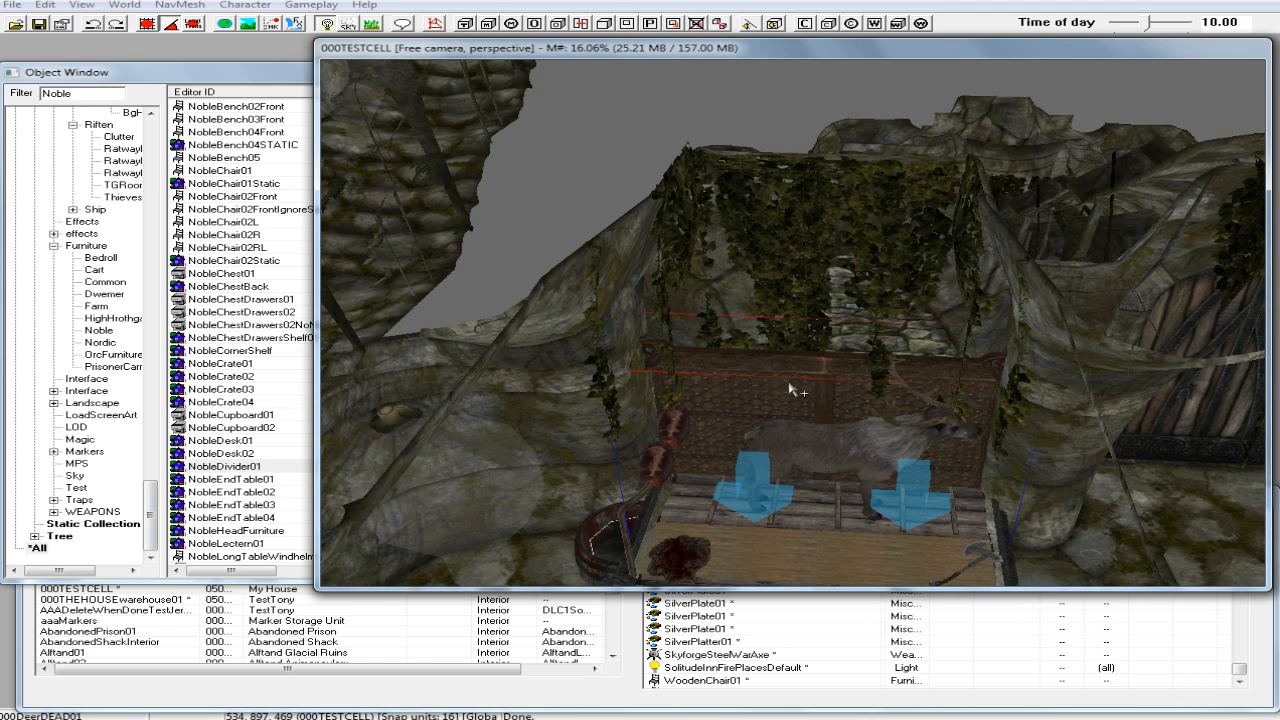
Fine-tune the divider's depth and sideways position so it closes off the alcove between the rock walls behind the altar.
{"action": "left_click_drag", "start_coordinate": [806, 370], "coordinate": [811, 364]}
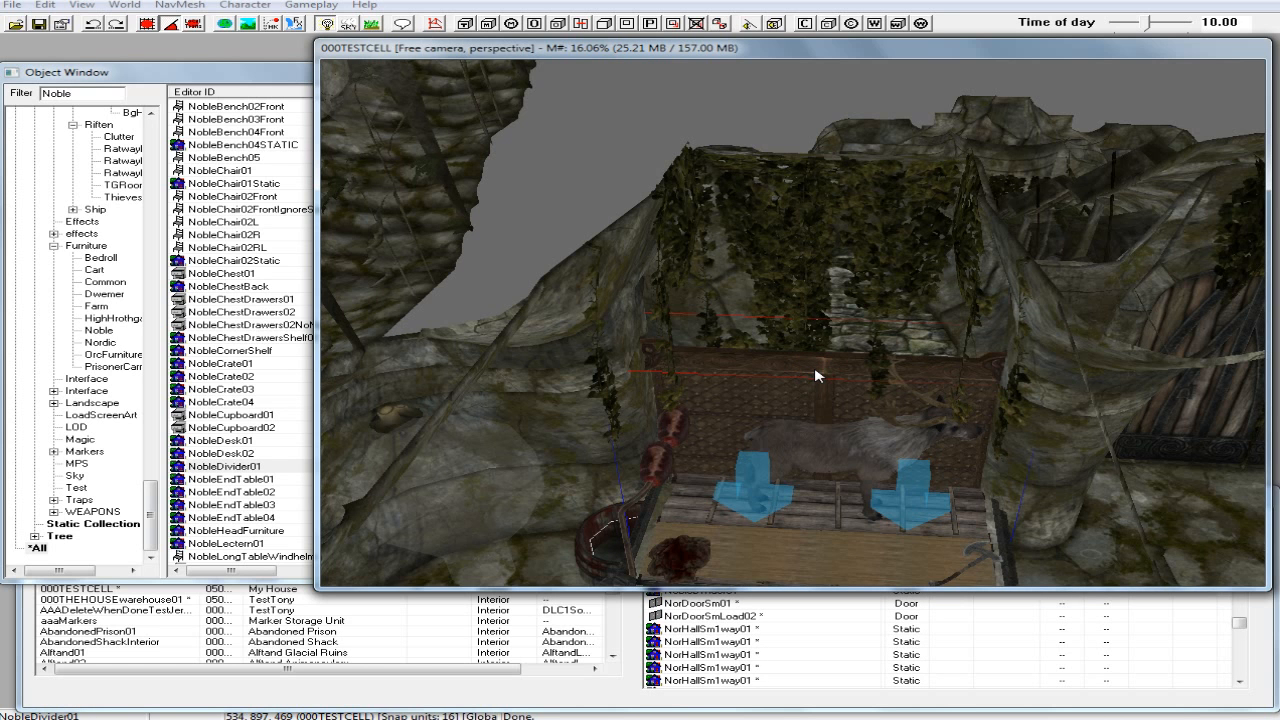
{"action": "middle_click_drag", "start_coordinate": [815, 371], "coordinate": [814, 380], "text": "shift"}
{"action": "left_click_drag", "start_coordinate": [815, 391], "coordinate": [813, 364]}
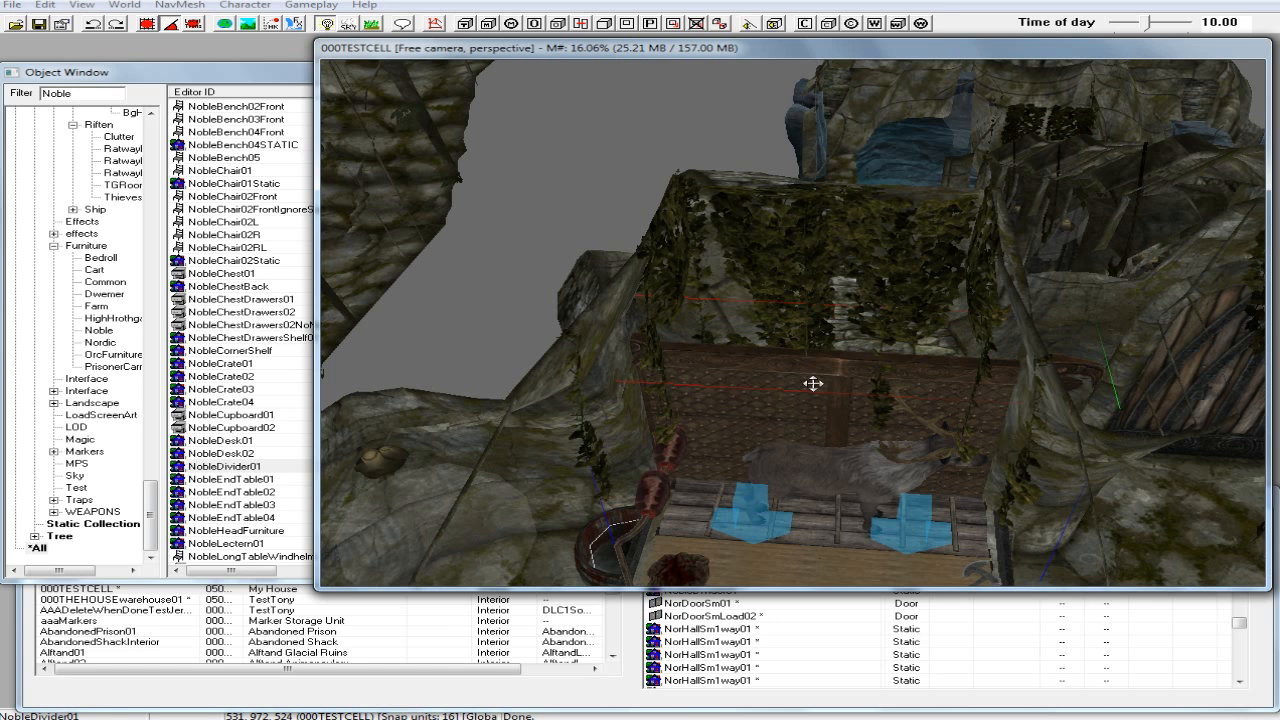
{"action": "middle_click_drag", "start_coordinate": [1099, 380], "coordinate": [971, 449], "text": "shift"}
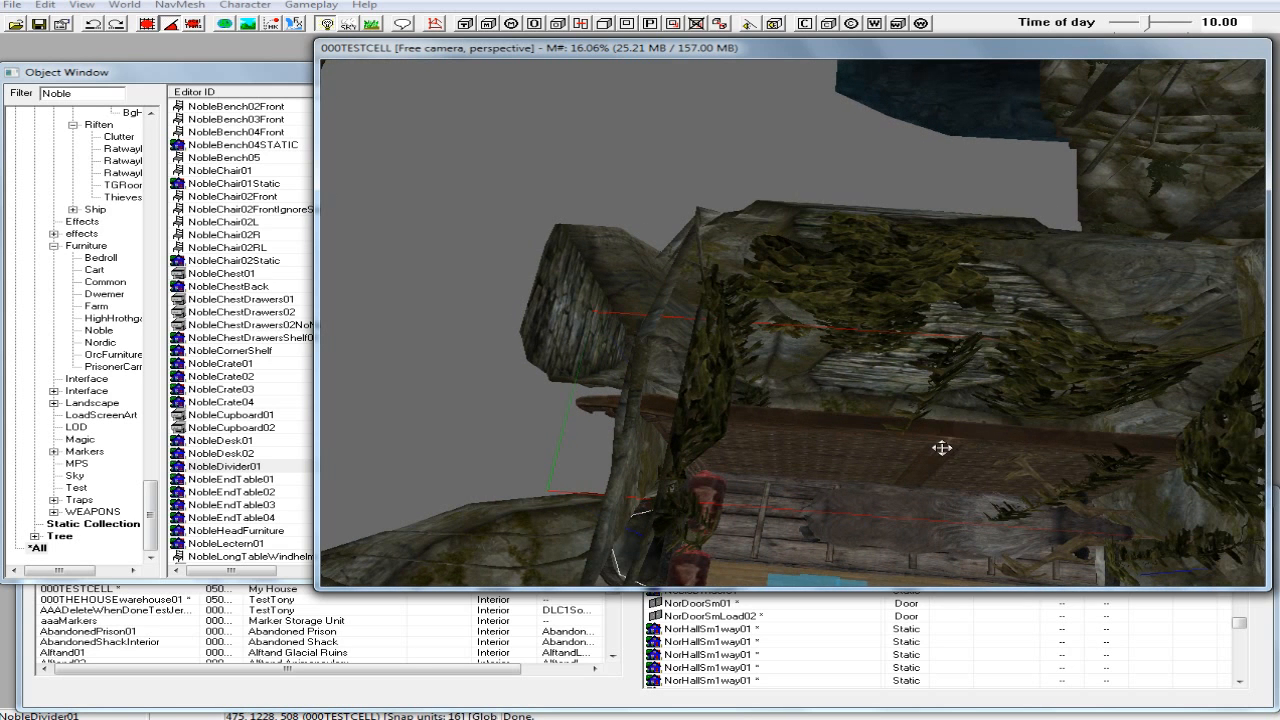
{"action": "left_click_drag", "start_coordinate": [971, 449], "coordinate": [972, 453]}
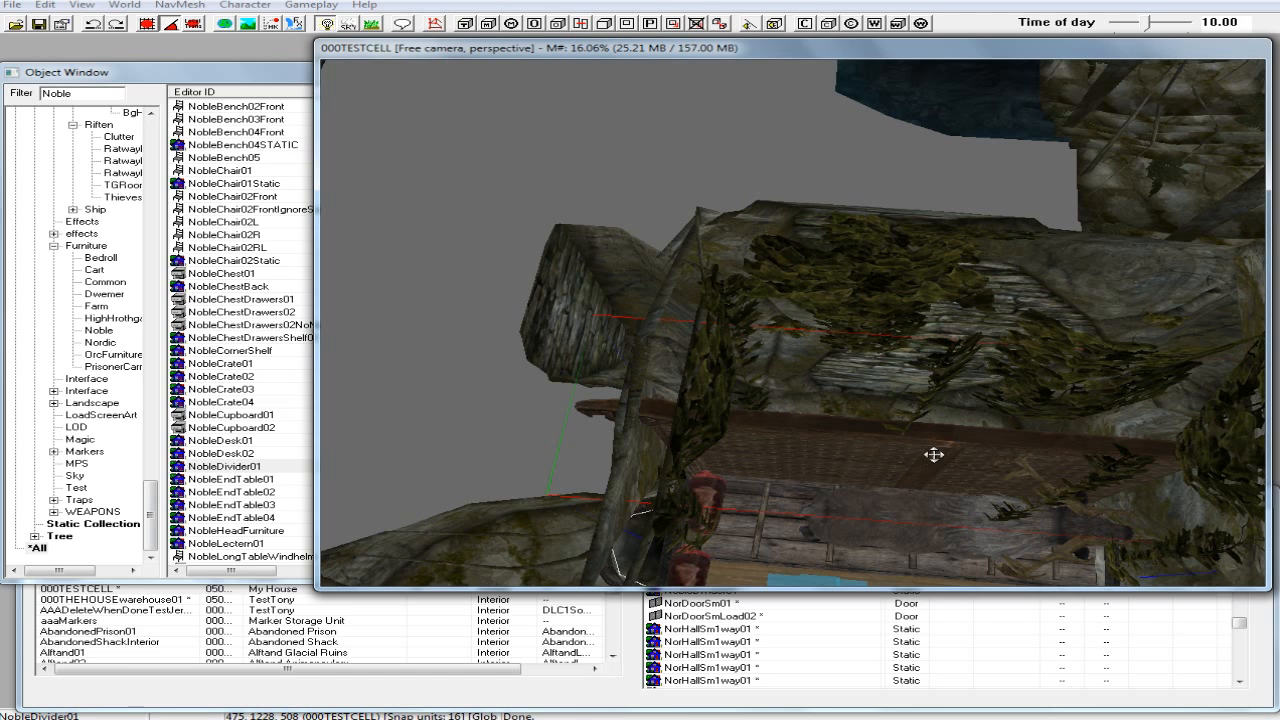
{"action": "left_click_drag", "start_coordinate": [934, 456], "coordinate": [913, 456]}
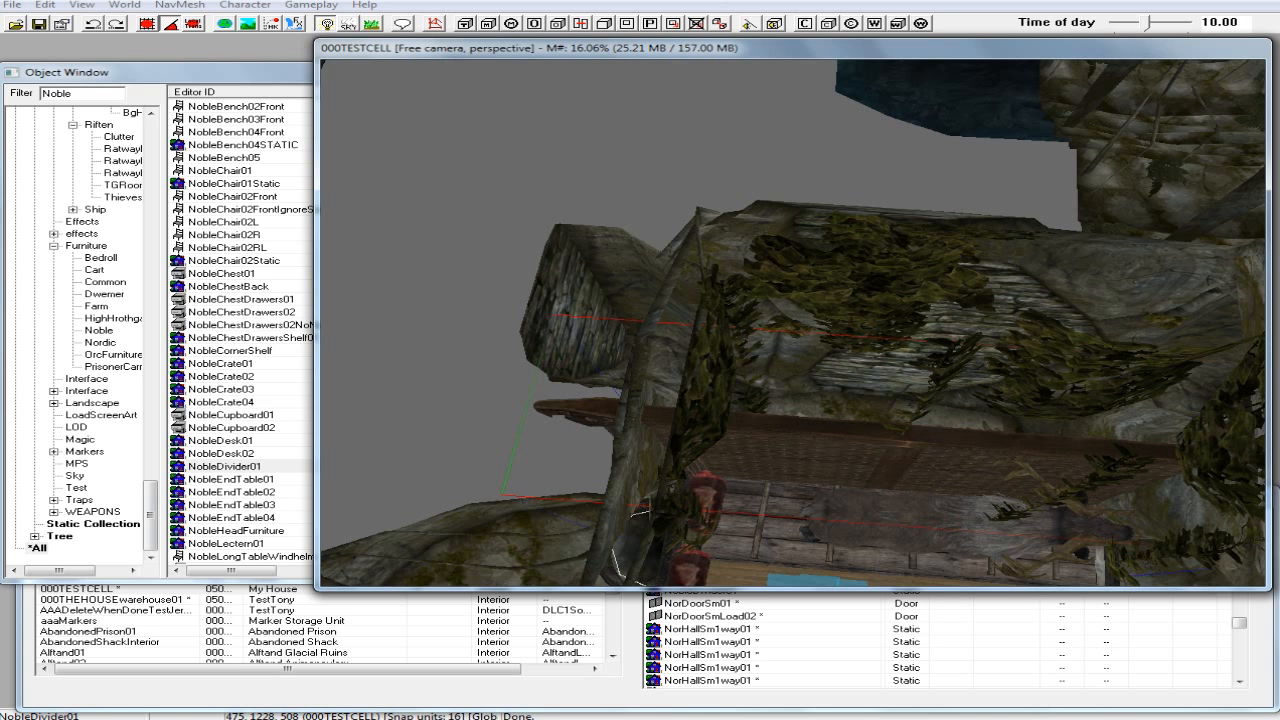
{"action": "middle_click_drag", "start_coordinate": [893, 441], "coordinate": [891, 429], "text": "shift"}
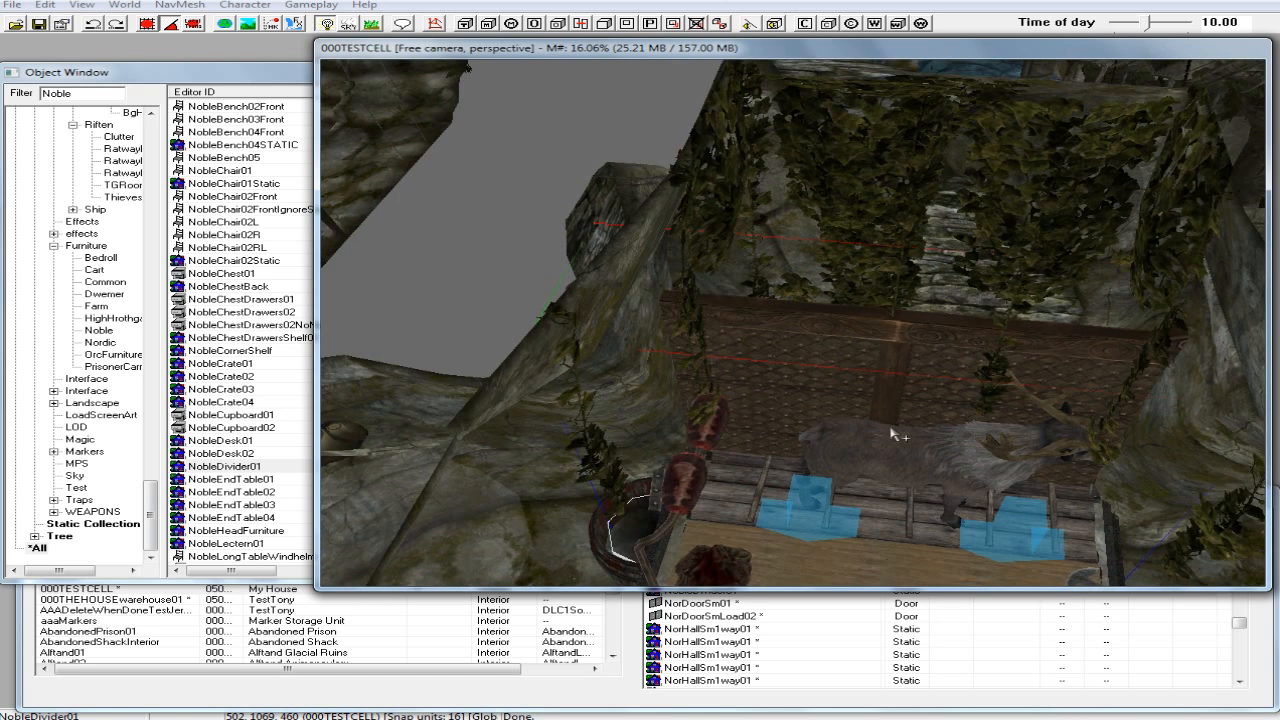
{"action": "left_click_drag", "start_coordinate": [897, 359], "coordinate": [898, 357]}
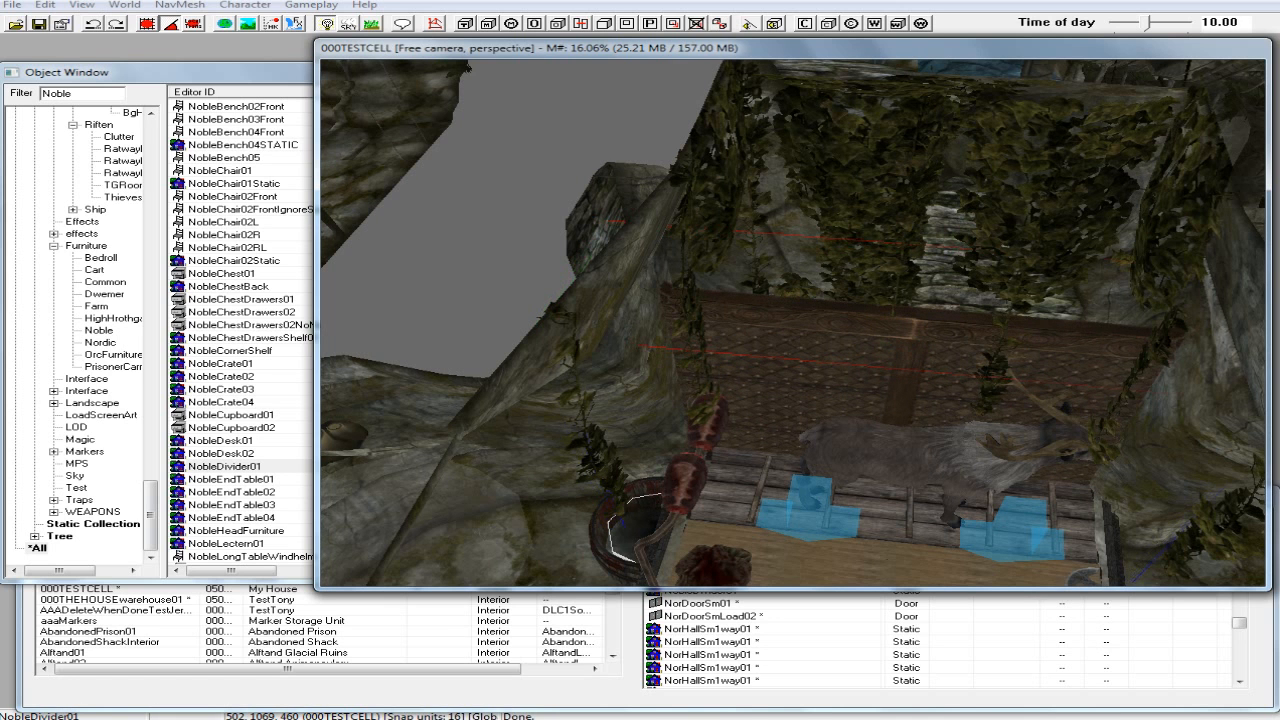
{"action": "middle_click_drag", "start_coordinate": [915, 347], "coordinate": [885, 380], "text": "shift"}
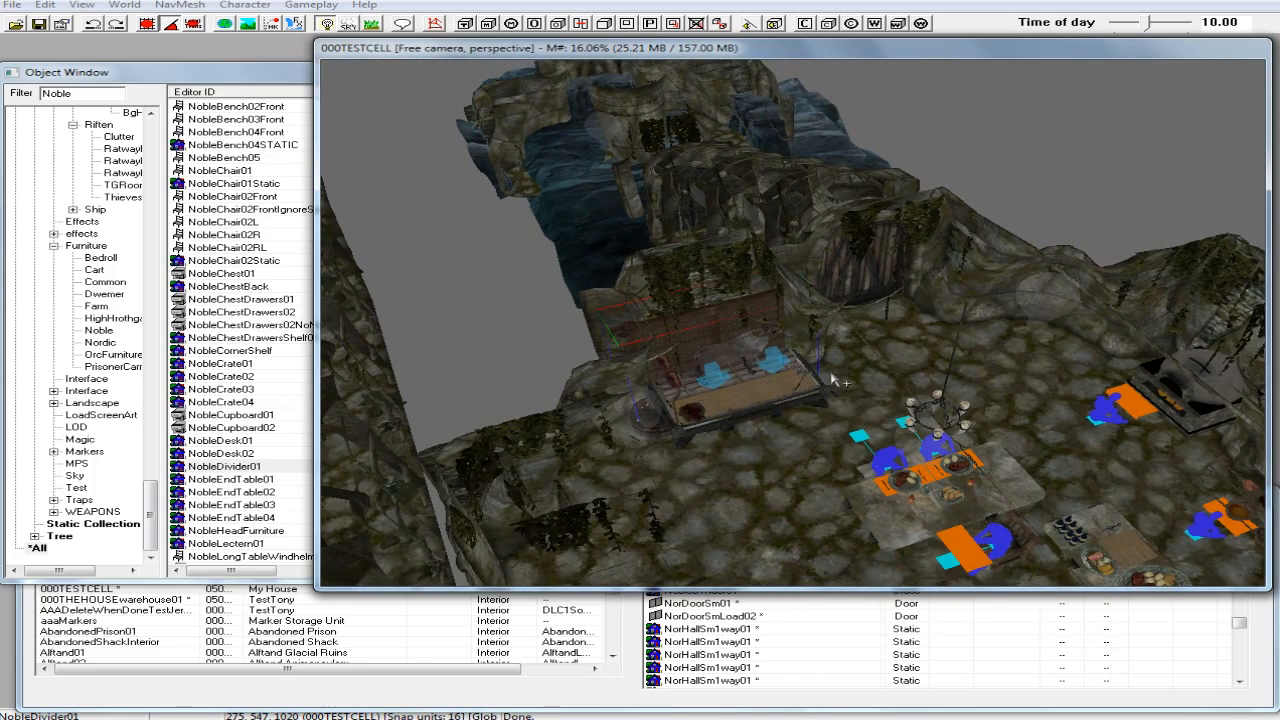
{"action": "middle_click_drag", "start_coordinate": [765, 395], "coordinate": [720, 392], "text": "shift"}
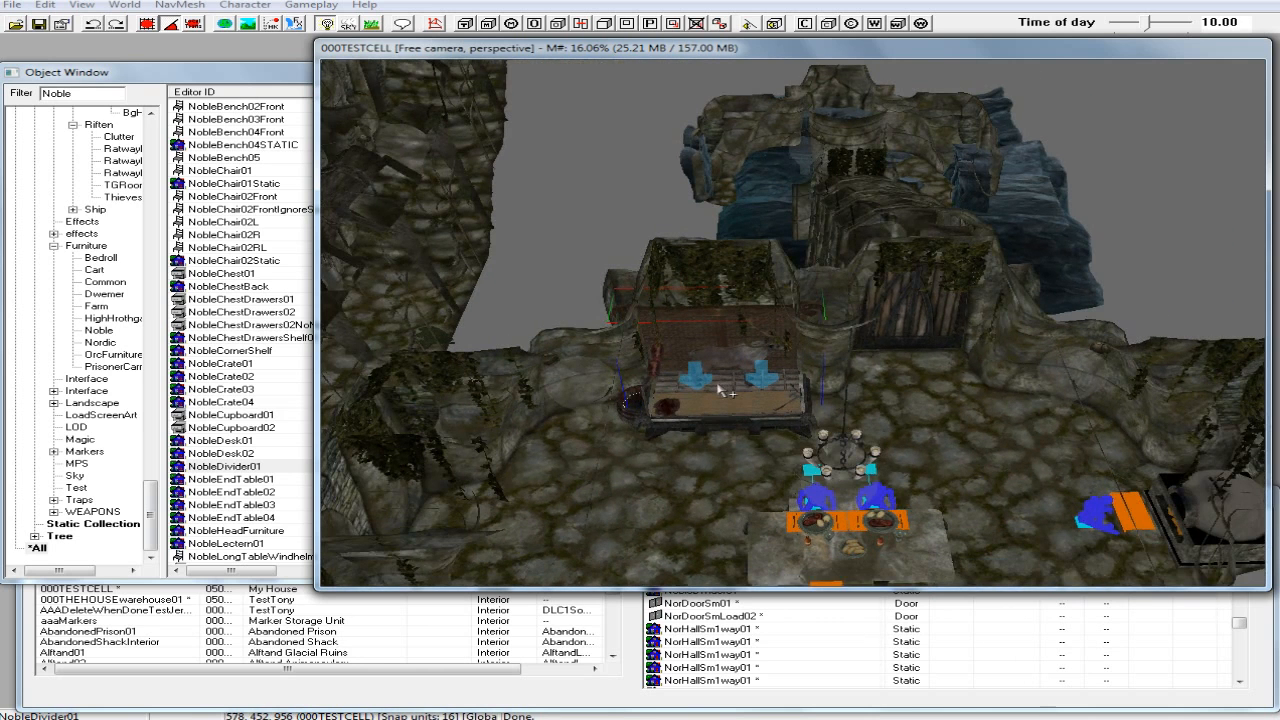